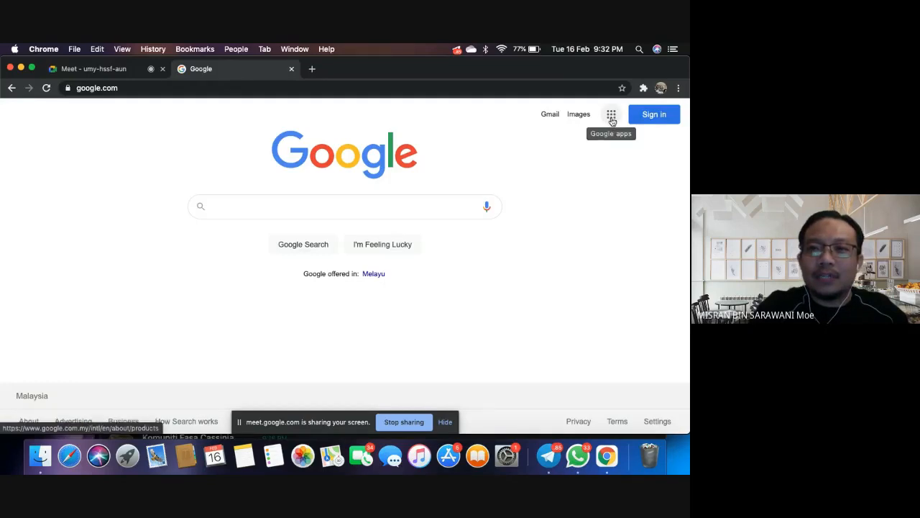
- Open Google Drive from the Google homepage and create a blank Google Form (Borang kosong)
{"action": "left_click", "coordinate": [611, 116]}
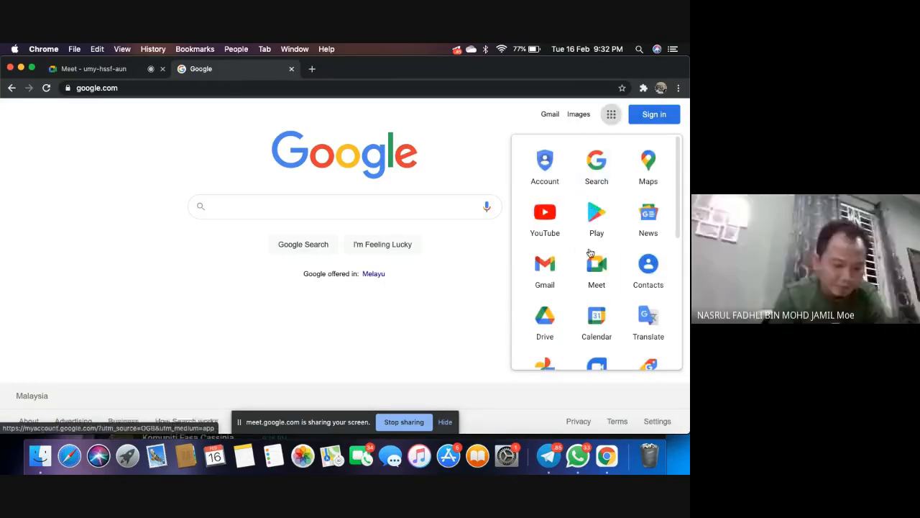
{"action": "left_click", "coordinate": [548, 322]}
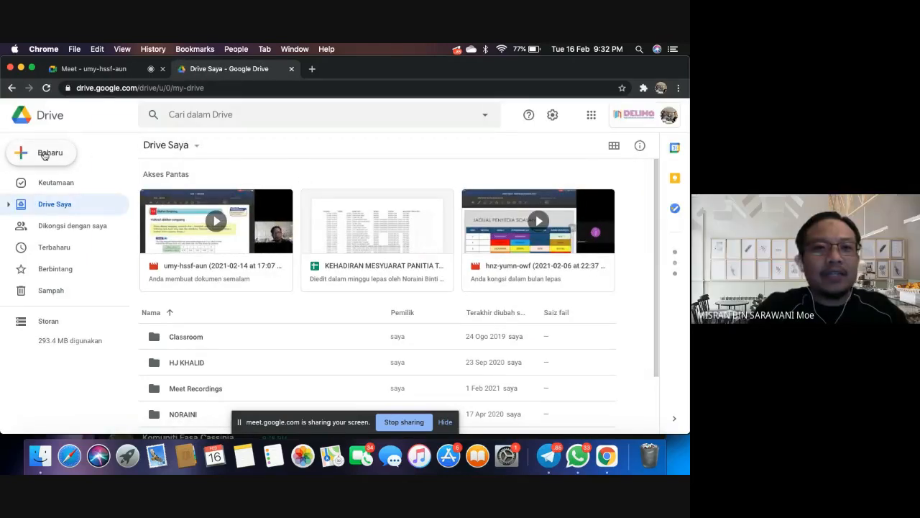
{"action": "left_click", "coordinate": [44, 154]}
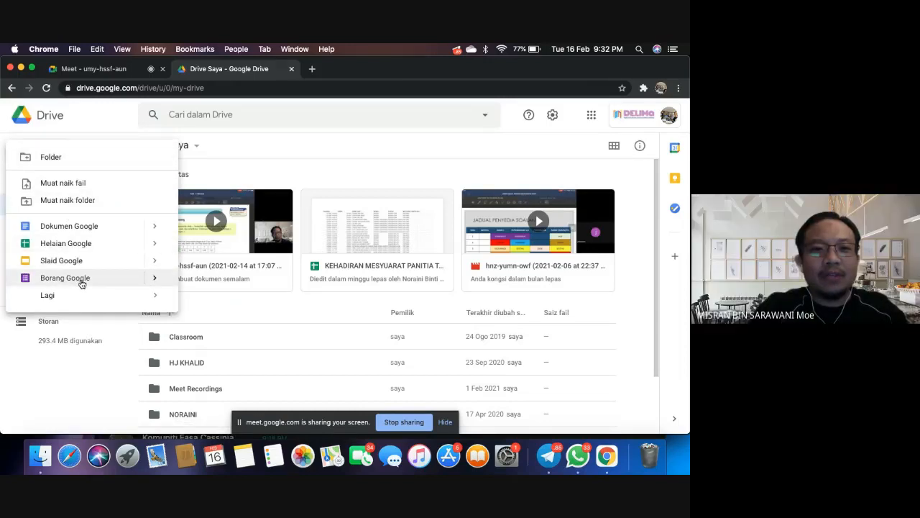
{"action": "left_click", "coordinate": [123, 278]}
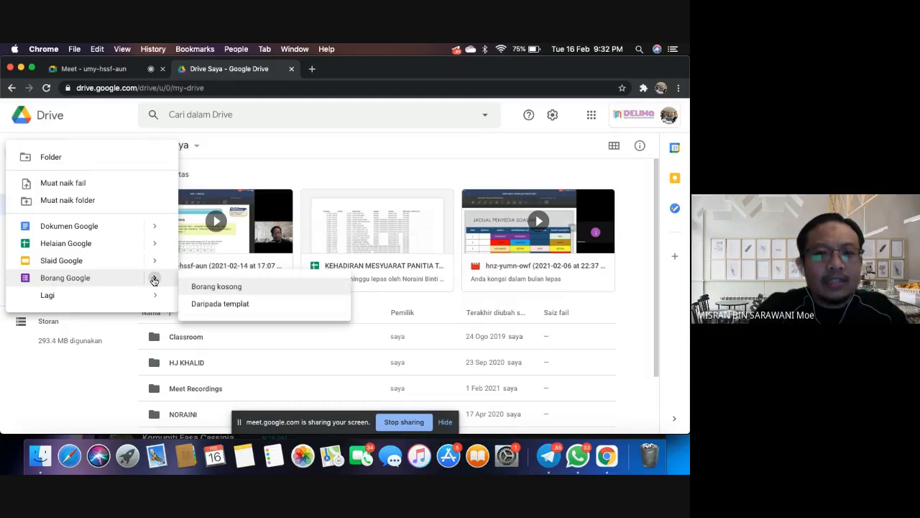
{"action": "left_click", "coordinate": [233, 288]}
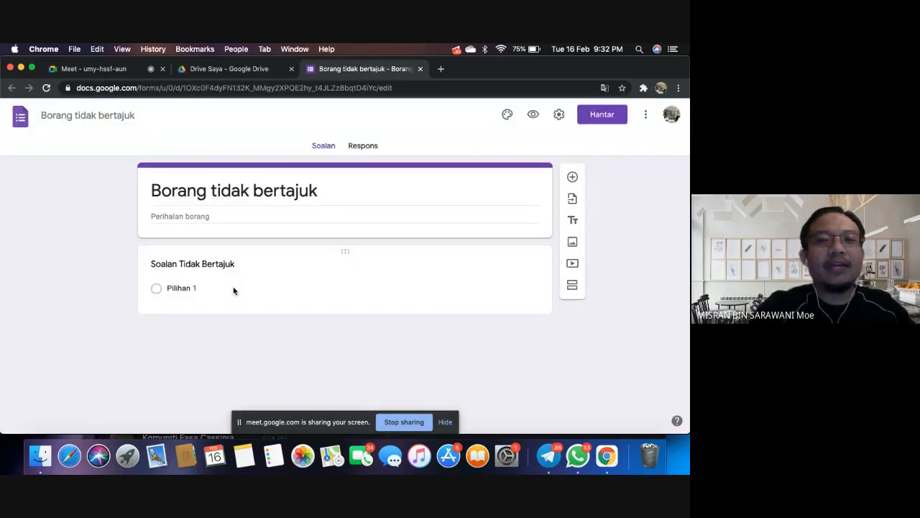
- Set the form's title to "KELAB DAN PERSATUAN"
{"action": "left_click", "coordinate": [267, 191]}
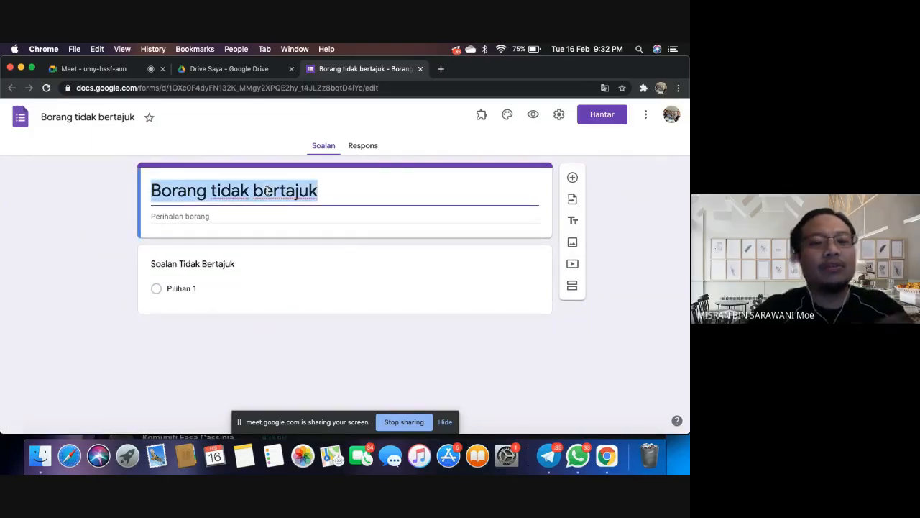
{"action": "type", "text": "KEL"}
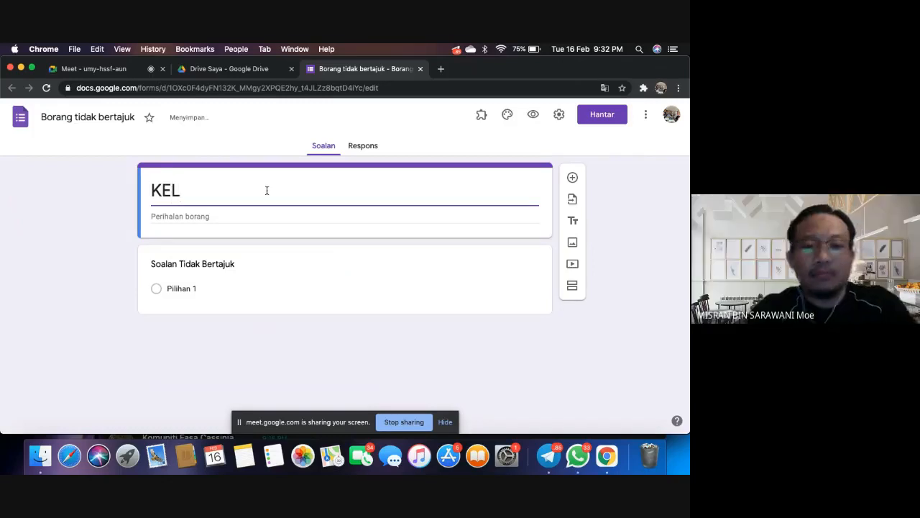
{"action": "type", "text": "a"}
{"action": "key", "text": "BackSpace"}
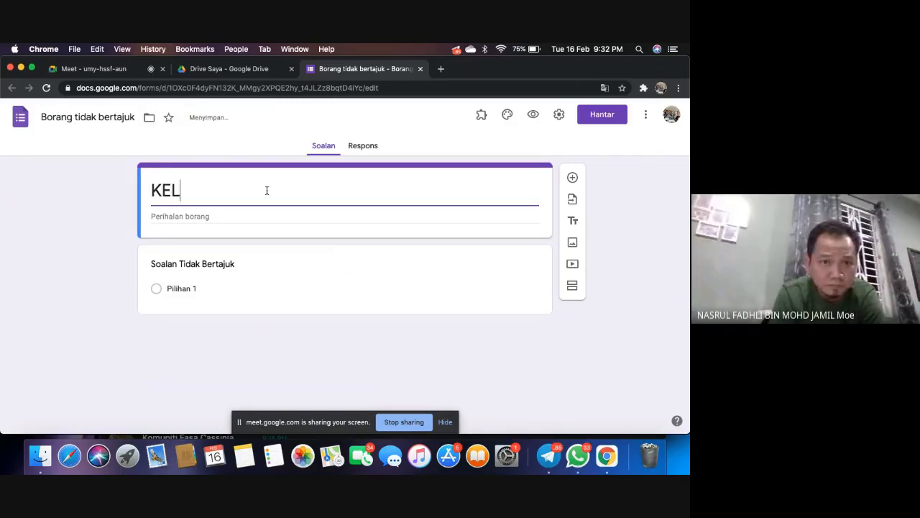
{"action": "type", "text": "AB DAN P"}
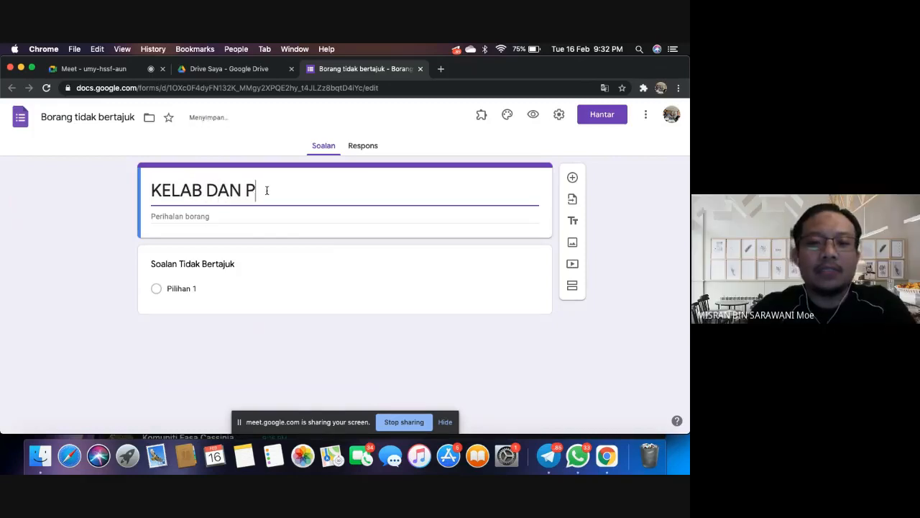
{"action": "type", "text": "ERSATUAN"}
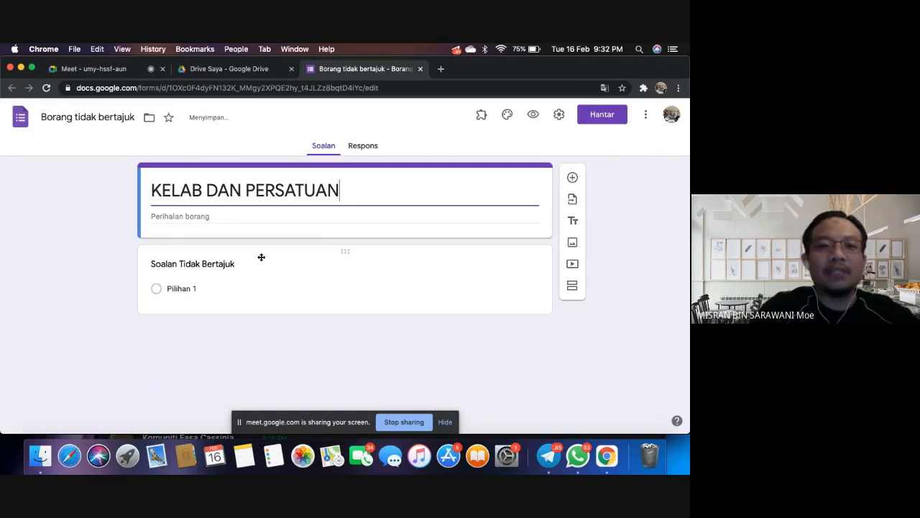
- Replace the first question's placeholder text with "PILIH KELAB DAN PERSATUAN"
{"action": "left_click", "coordinate": [223, 268]}
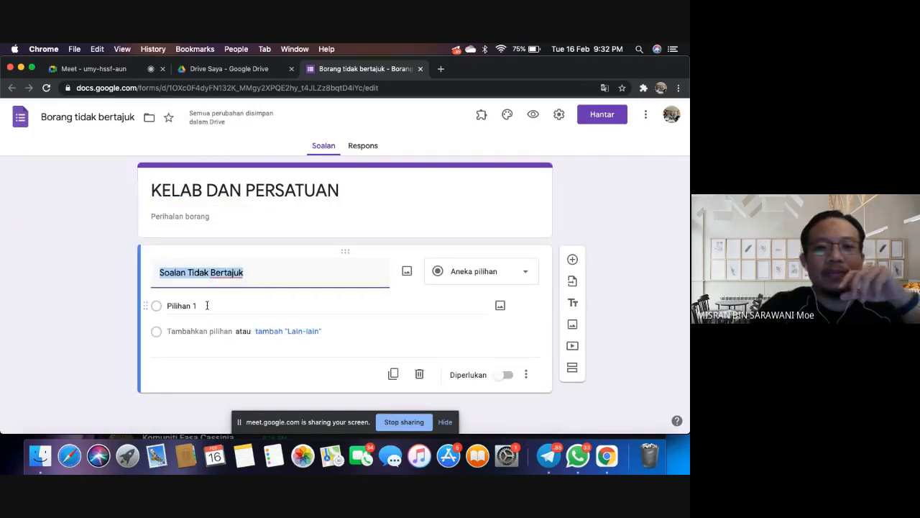
{"action": "type", "text": "P"}
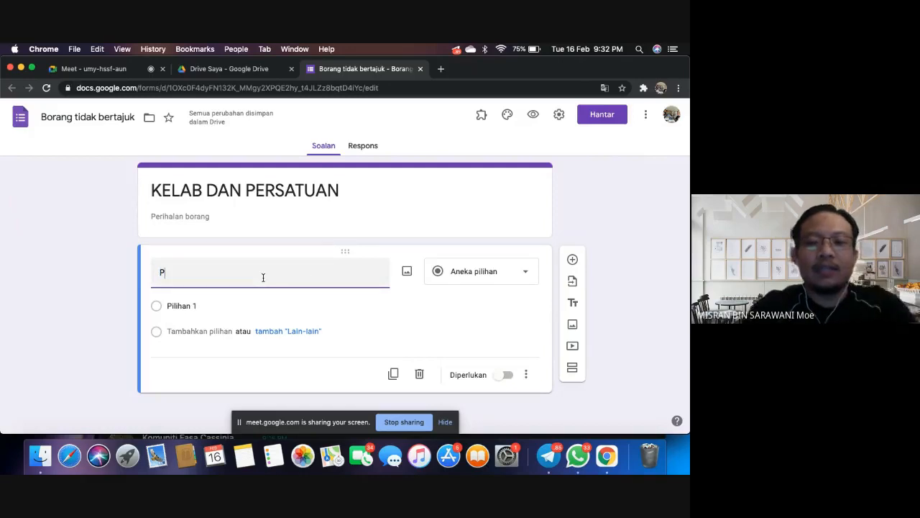
{"action": "type", "text": "ILIH "}
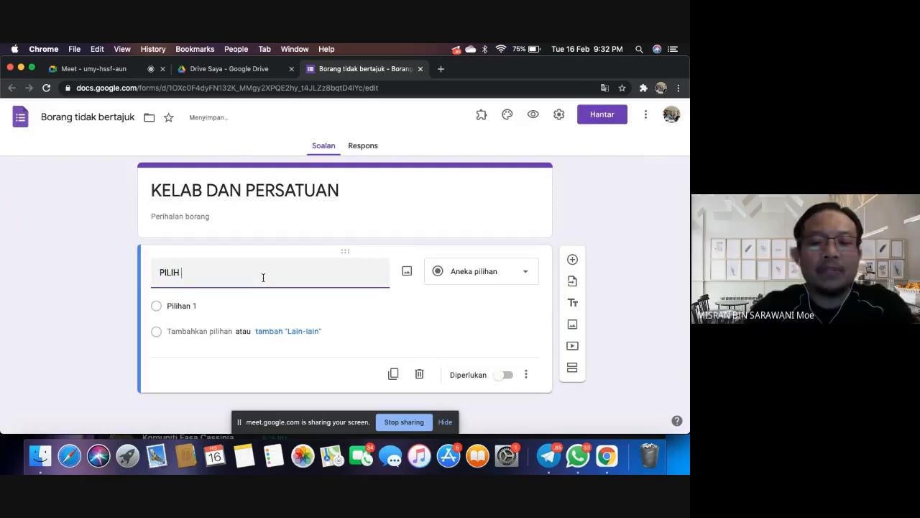
{"action": "type", "text": "KELAB DAN "}
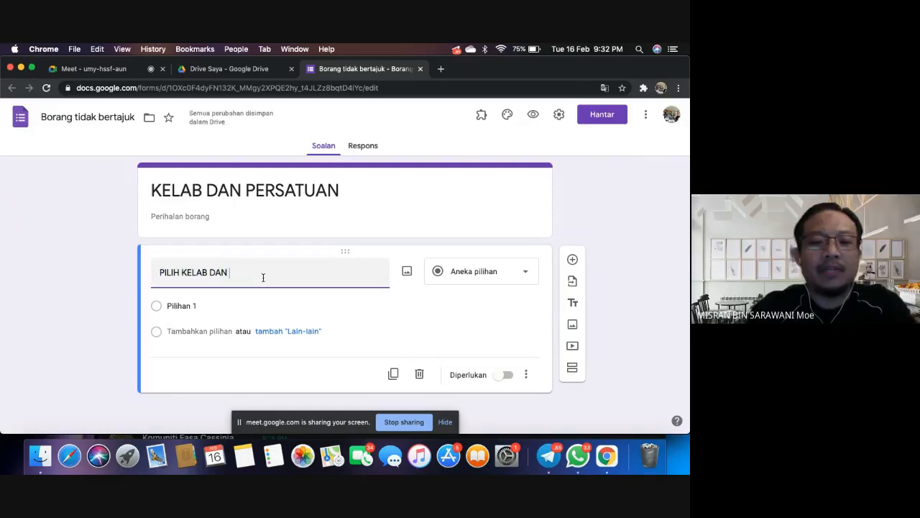
{"action": "type", "text": "PERSATUAN"}
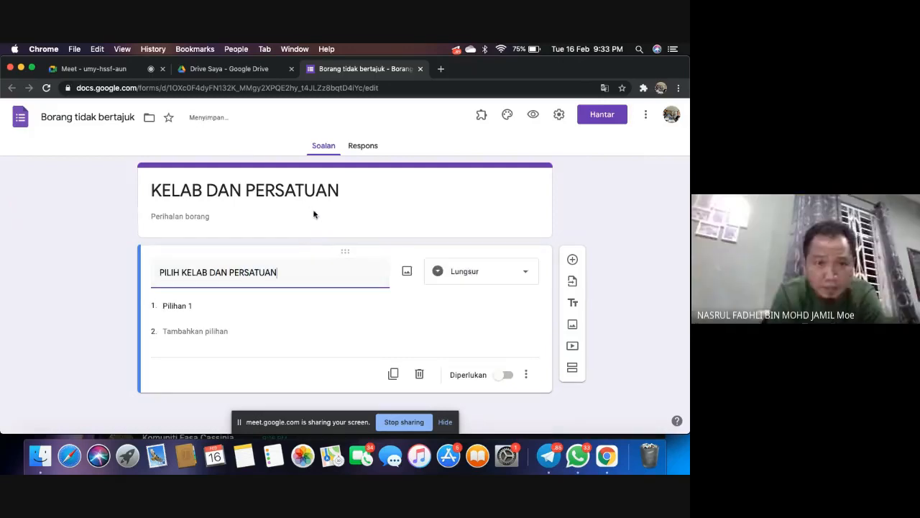
- Choose Lungsur as the answer type for the PILIH KELAB DAN PERSATUAN question
{"action": "left_click", "coordinate": [350, 194]}
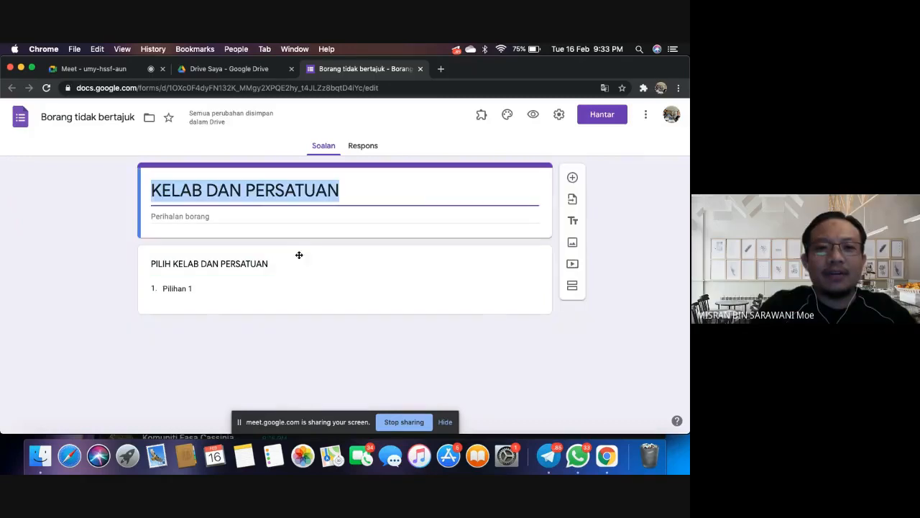
{"action": "left_click", "coordinate": [220, 285]}
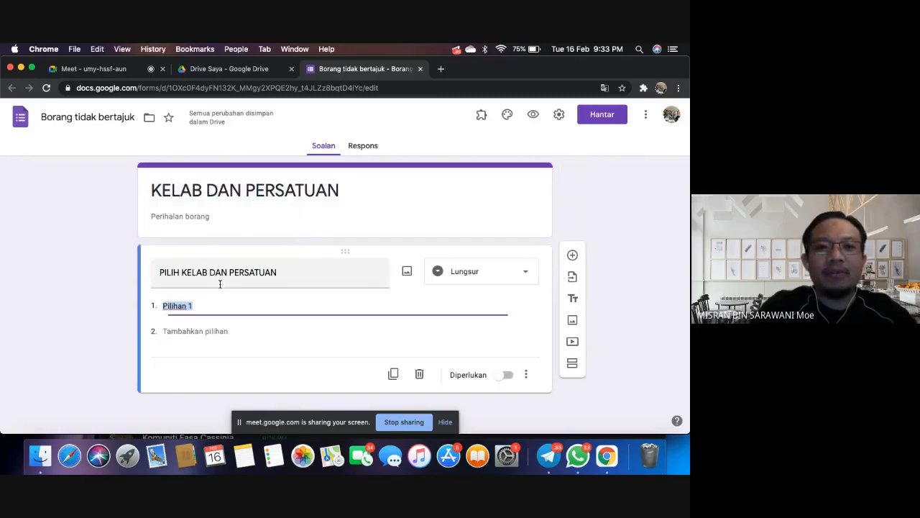
{"action": "left_click", "coordinate": [519, 273]}
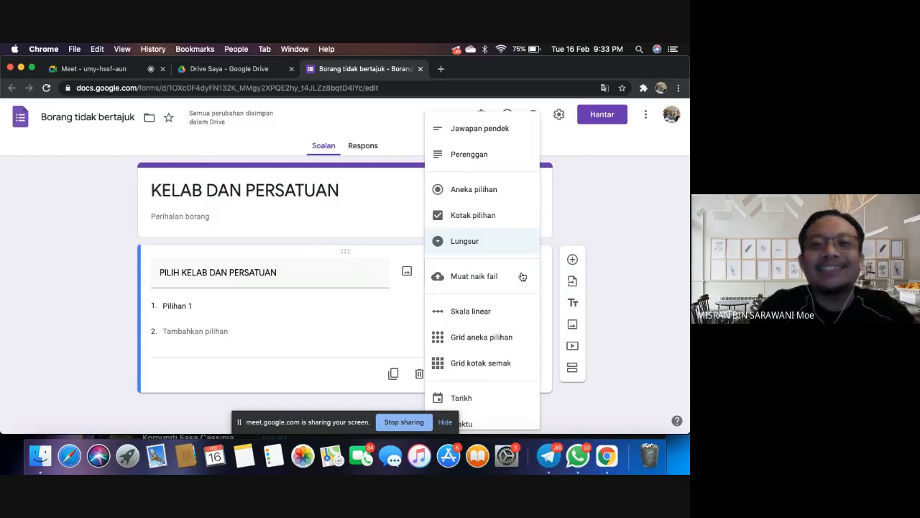
{"action": "left_click", "coordinate": [481, 246]}
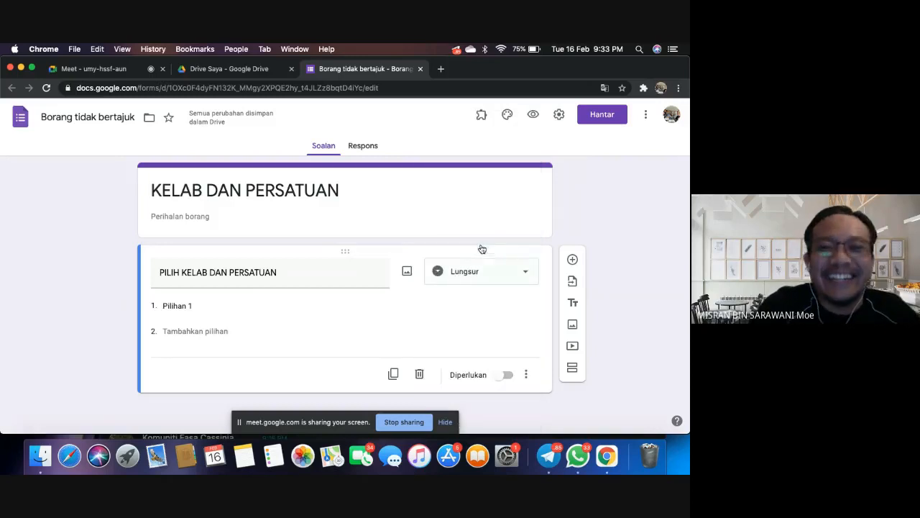
{"action": "left_click", "coordinate": [509, 277]}
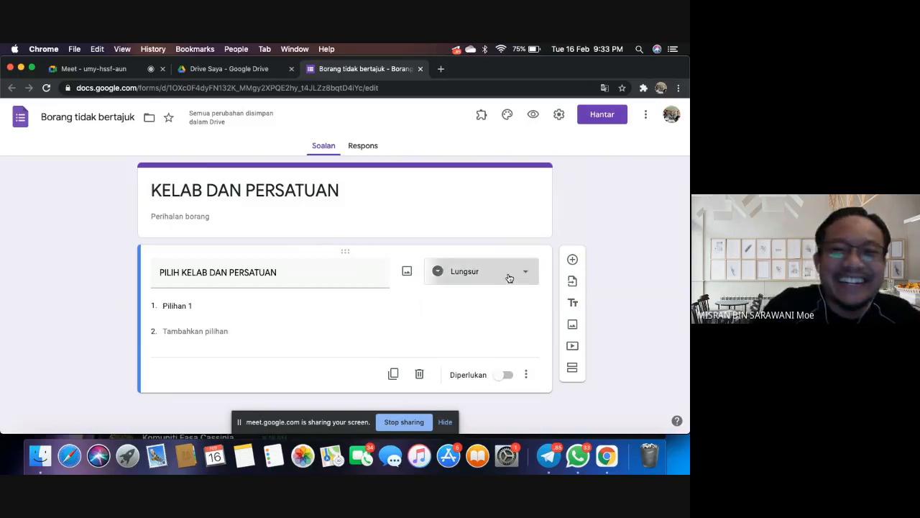
{"action": "left_click", "coordinate": [351, 316]}
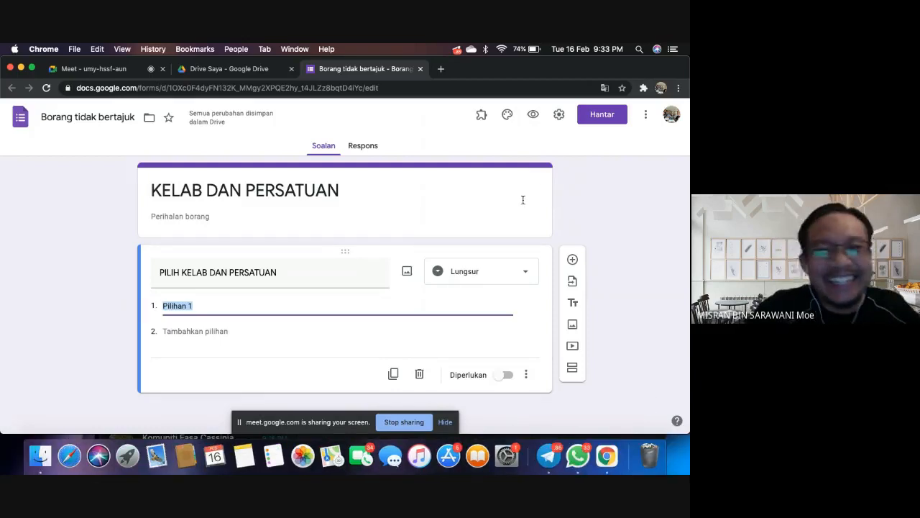
- Name the form file "KELAB DAN PERSATUAN", matching the form's title
{"action": "triple_click", "coordinate": [253, 190]}
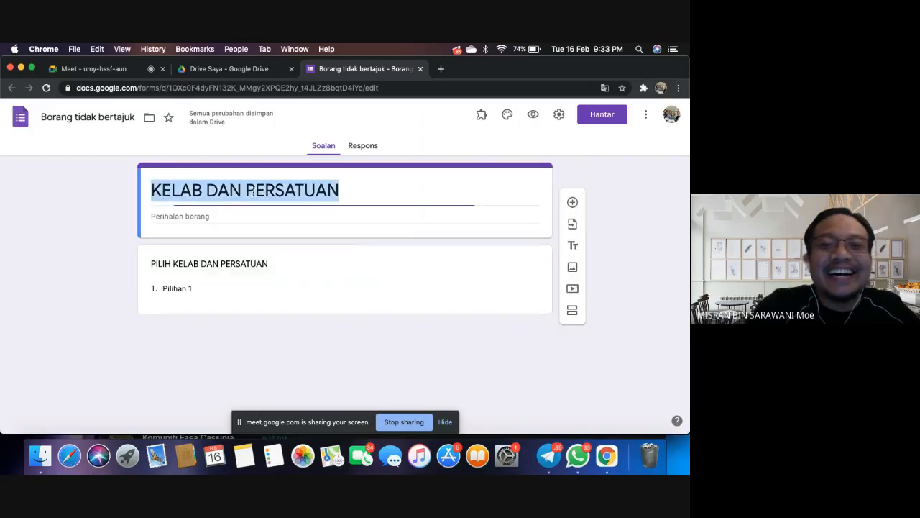
{"action": "left_click", "coordinate": [100, 118]}
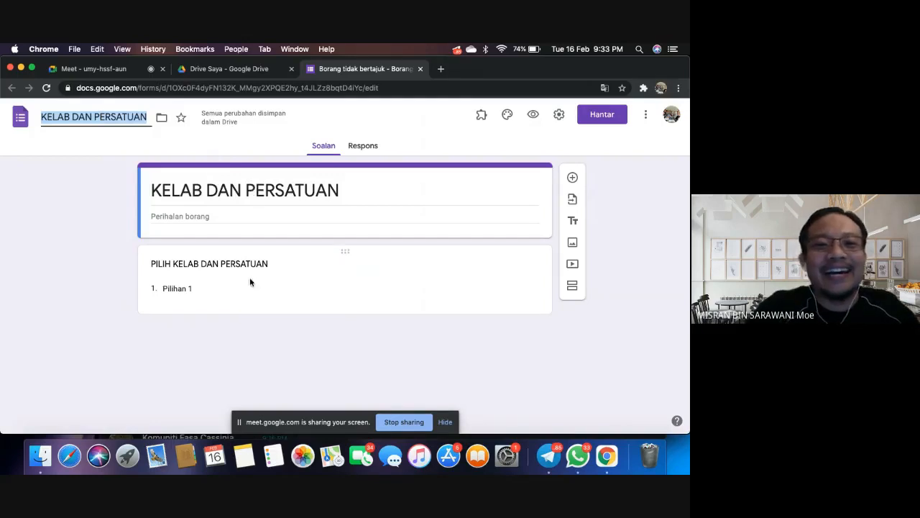
- Enter "STEM" and "MULTIMEDIA" as the first two answer options of the club question
{"action": "left_click", "coordinate": [182, 288]}
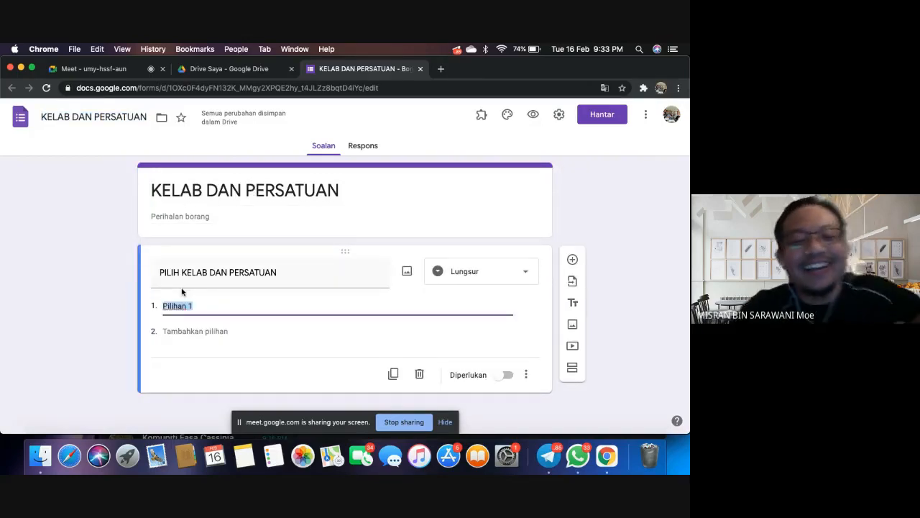
{"action": "type", "text": "STEM"}
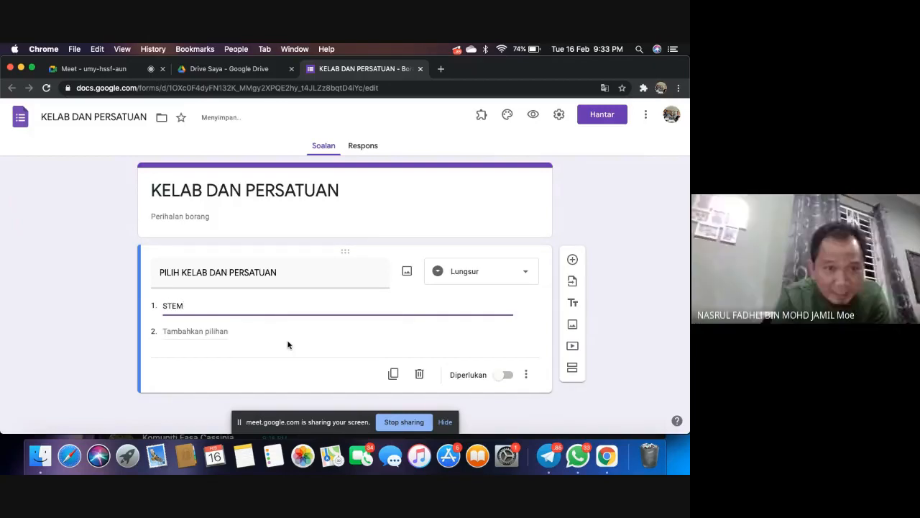
{"action": "key", "text": "Return"}
{"action": "type", "text": "MULTIMEDIA"}
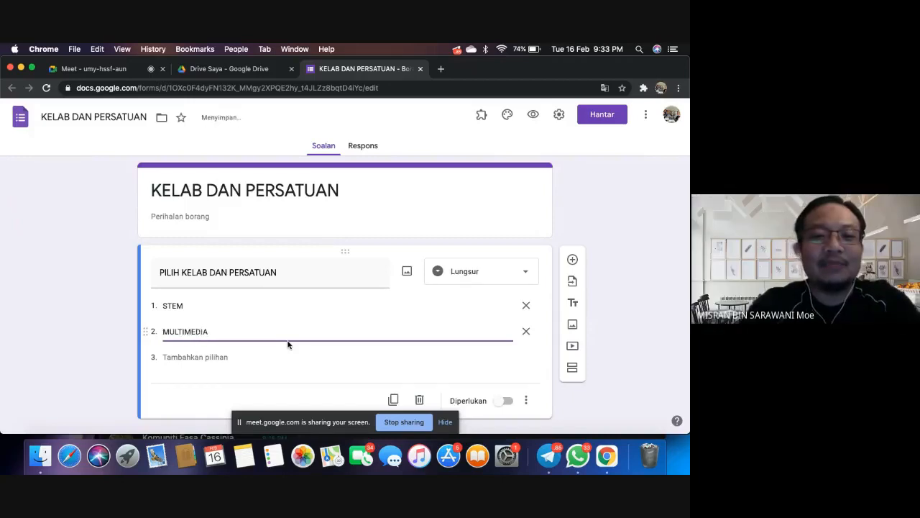
- Add "BAHASA MELAYU" and "BAHASA INGGERIS" as the third and fourth answer options
{"action": "key", "text": "Return"}
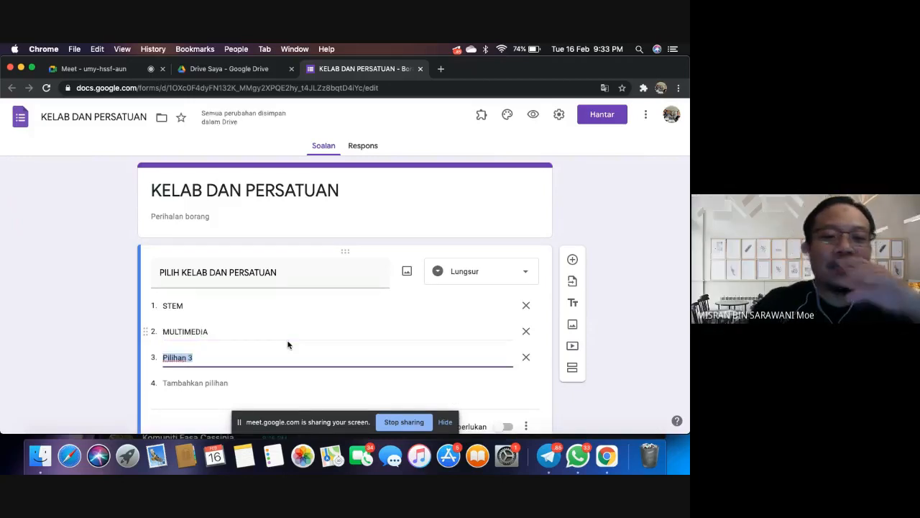
{"action": "type", "text": "BAHASA"}
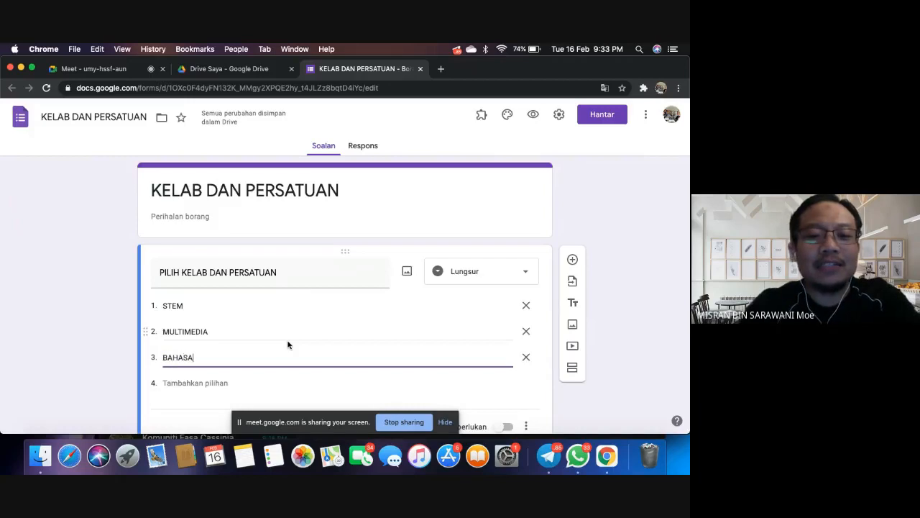
{"action": "type", "text": " MELAY"}
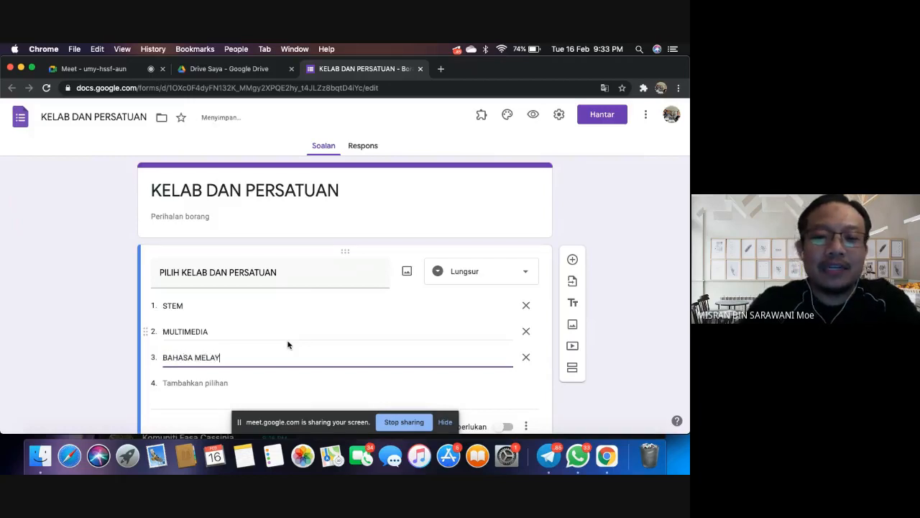
{"action": "type", "text": "U"}
{"action": "key", "text": "Return"}
{"action": "type", "text": "BAHAS"}
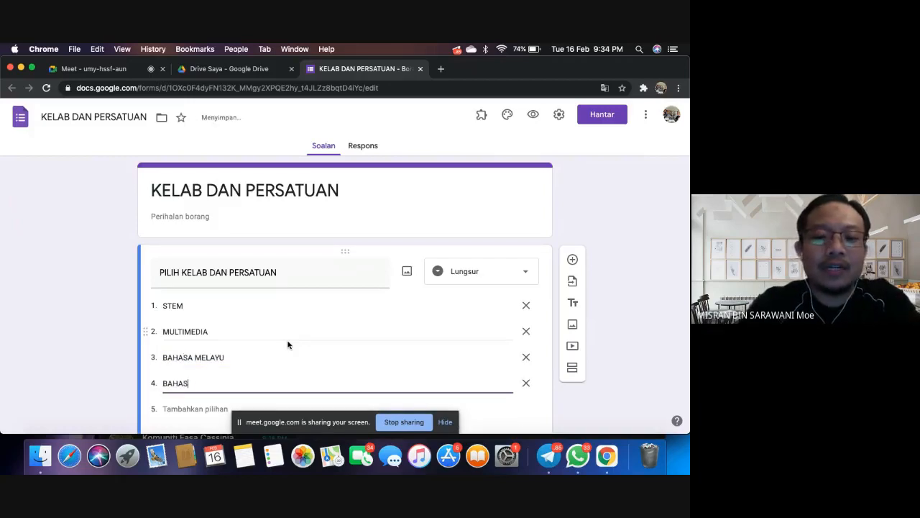
{"action": "type", "text": "A INGGERIS"}
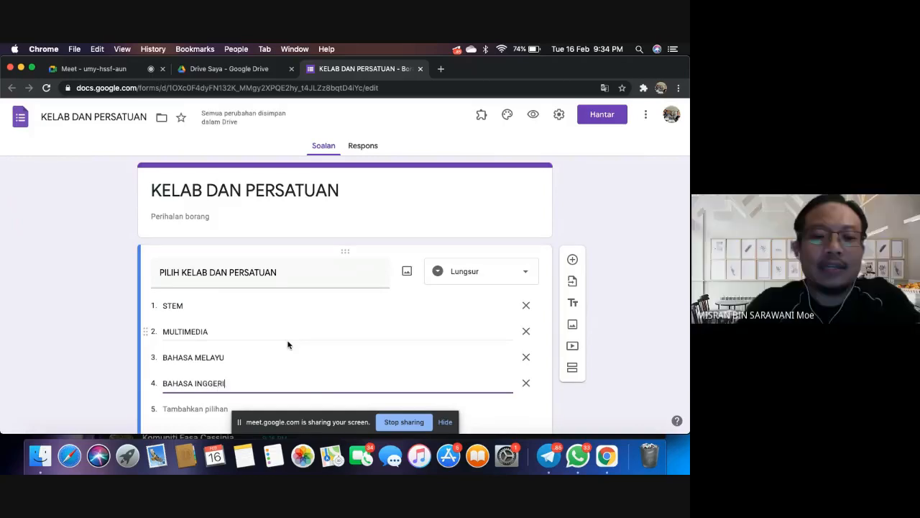
- Add "BAHASA CINA" as the fifth answer option and remove the unused sixth option
{"action": "key", "text": "Return"}
{"action": "type", "text": "BAHA"}
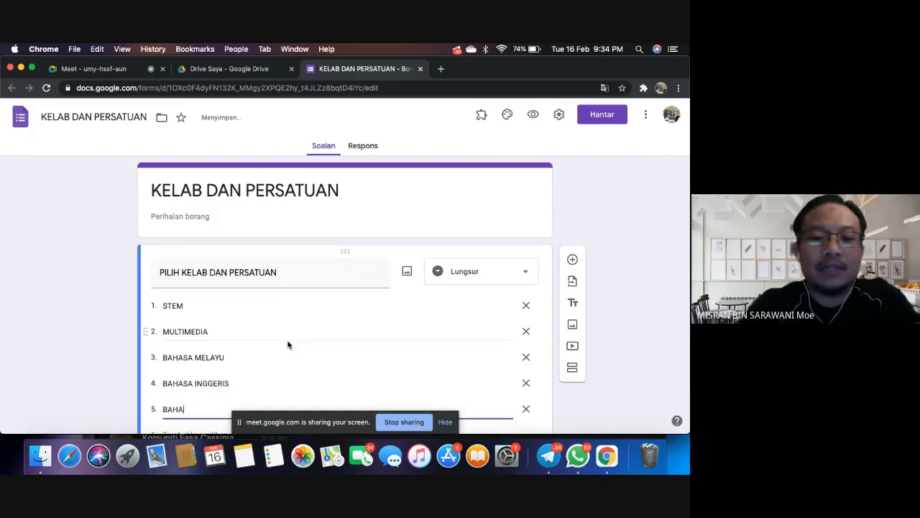
{"action": "type", "text": "SA CIN"}
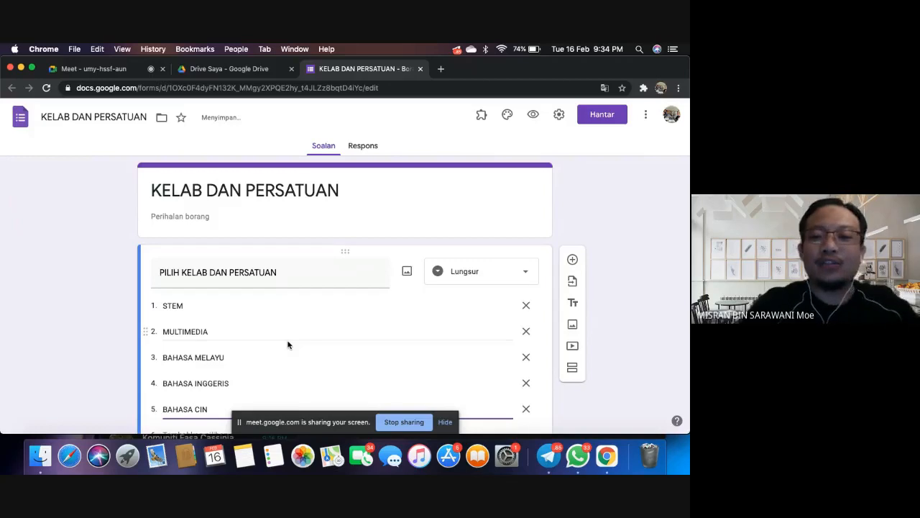
{"action": "type", "text": "A"}
{"action": "key", "text": "Return"}
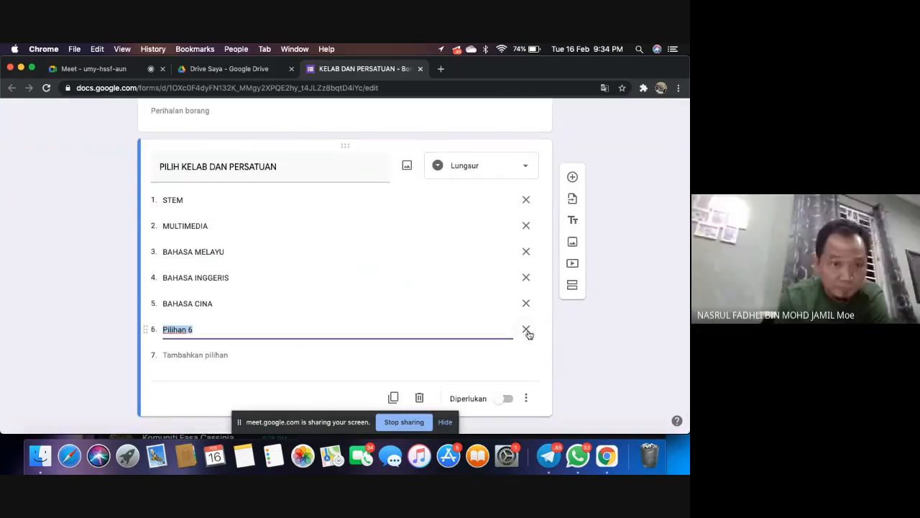
{"action": "left_click", "coordinate": [526, 331]}
{"action": "left_click", "coordinate": [649, 324]}
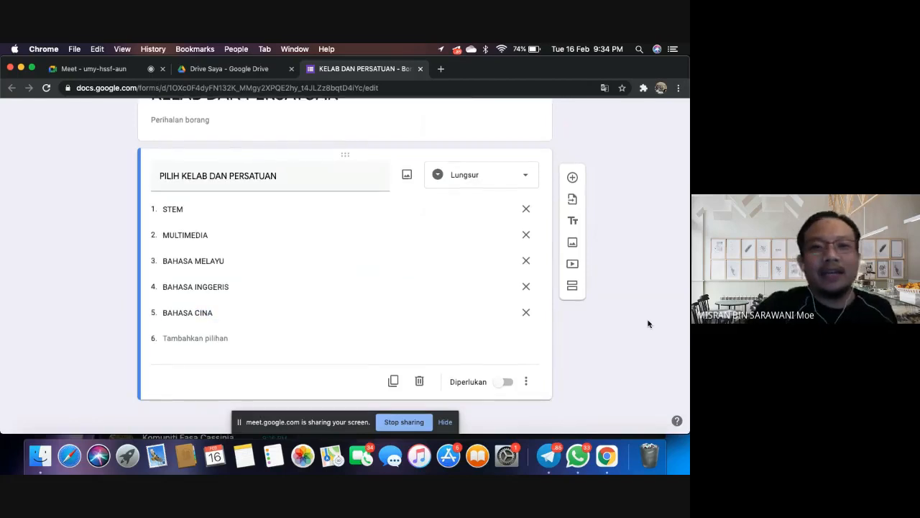
- Preview the form, display the choices in the club dropdown, and return to the form editor
{"action": "scroll", "coordinate": [648, 323], "scroll_direction": "up", "scroll_amount": 3}
{"action": "scroll", "coordinate": [648, 323], "scroll_direction": "down", "scroll_amount": 1}
{"action": "scroll", "coordinate": [648, 323], "scroll_direction": "up", "scroll_amount": 1}
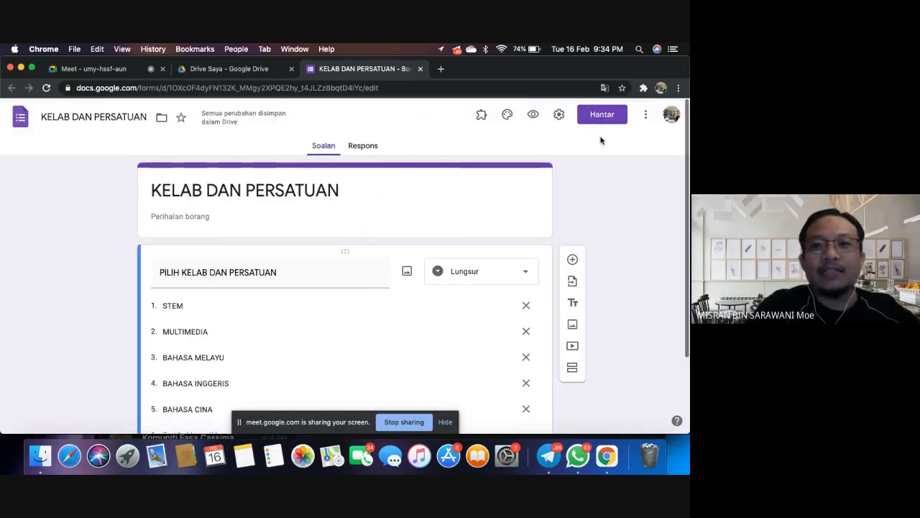
{"action": "left_click", "coordinate": [534, 115]}
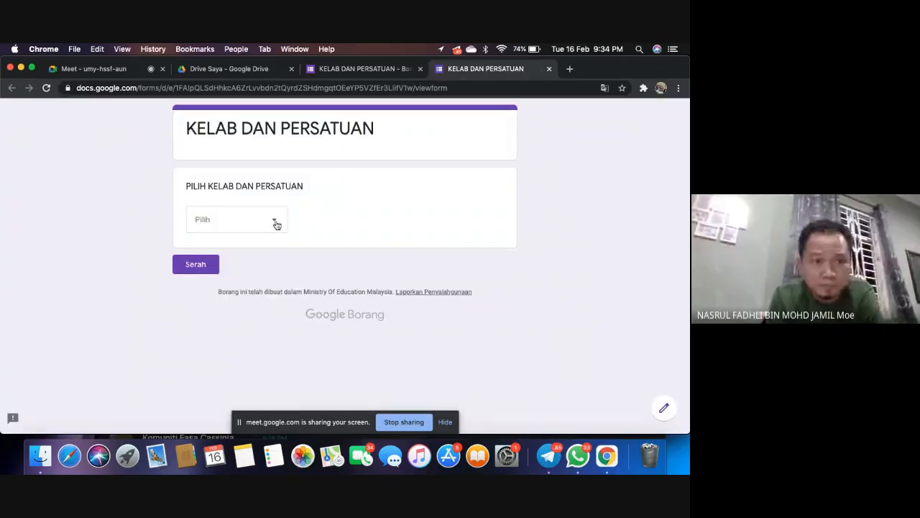
{"action": "left_click", "coordinate": [275, 224]}
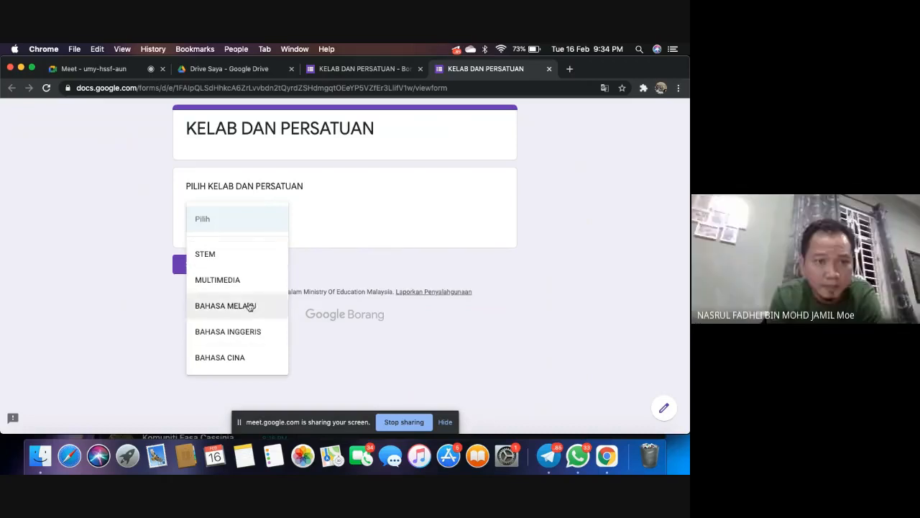
{"action": "left_click", "coordinate": [373, 70]}
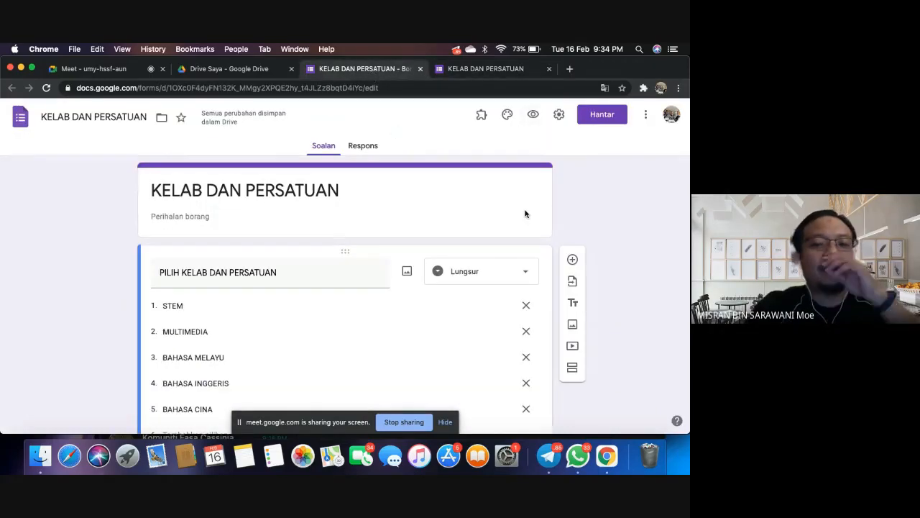
{"action": "scroll", "coordinate": [527, 215], "scroll_direction": "down", "scroll_amount": 2}
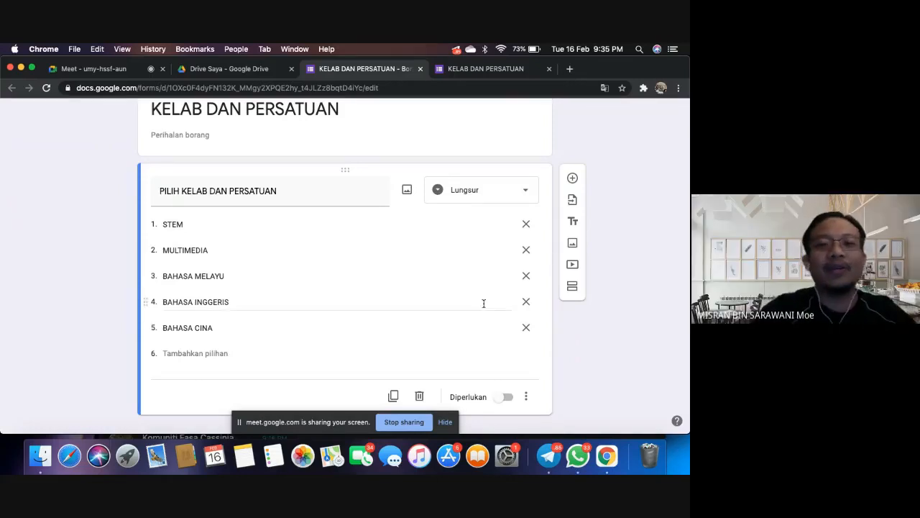
{"action": "scroll", "coordinate": [460, 313], "scroll_direction": "down", "scroll_amount": 1}
{"action": "scroll", "coordinate": [461, 314], "scroll_direction": "up", "scroll_amount": 1}
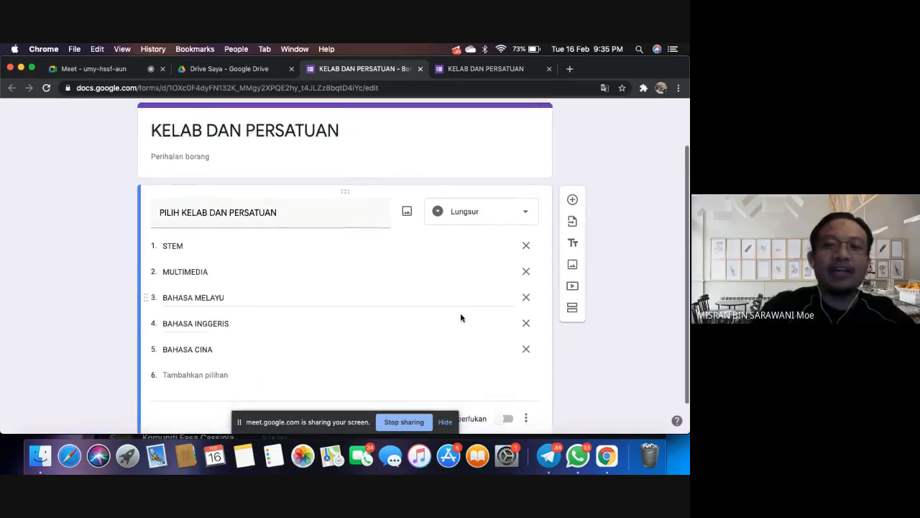
{"action": "scroll", "coordinate": [460, 314], "scroll_direction": "down", "scroll_amount": 2}
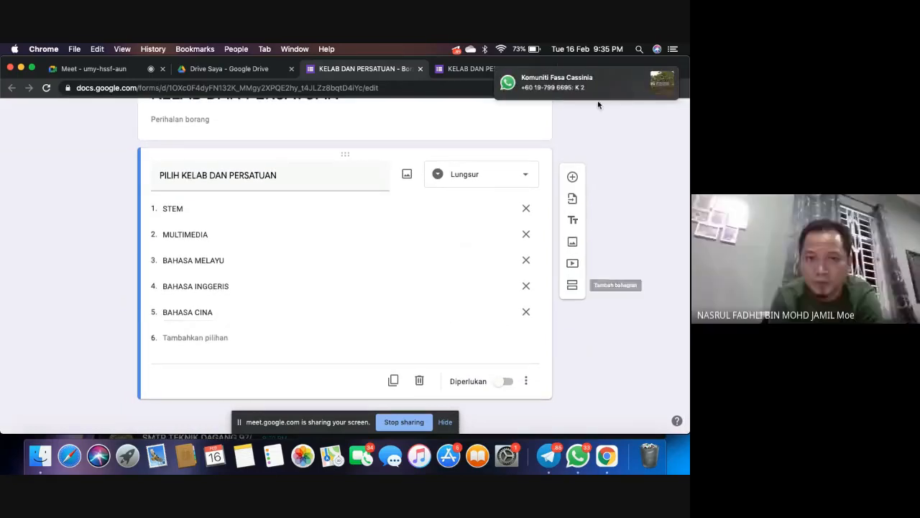
{"action": "mouse_move", "coordinate": [573, 87]}
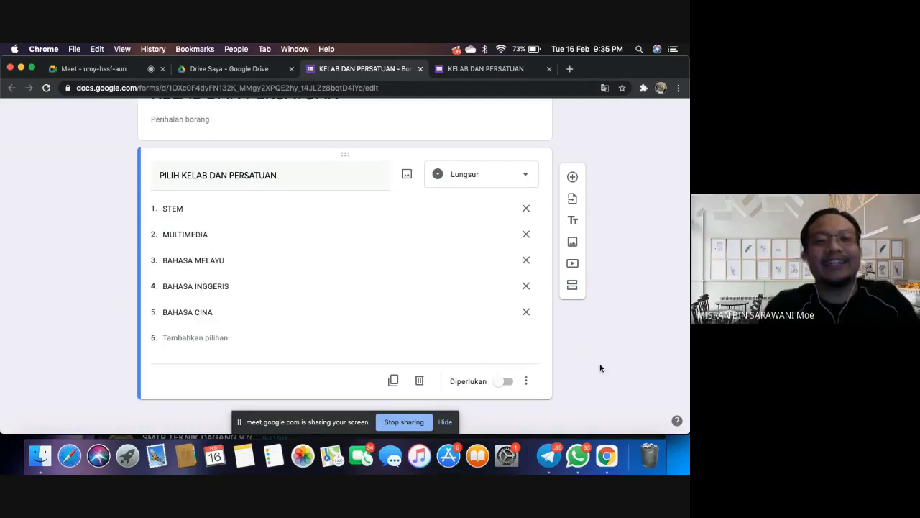
{"action": "scroll", "coordinate": [472, 340], "scroll_direction": "down", "scroll_amount": 1}
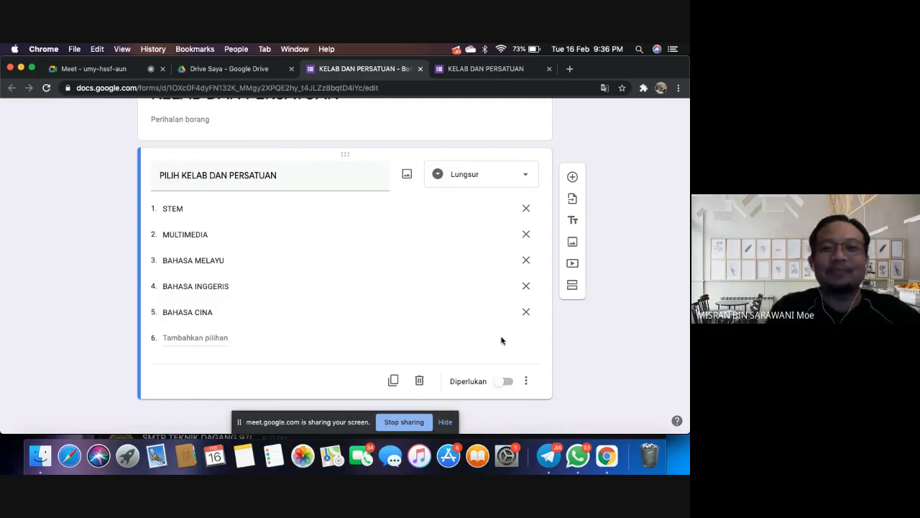
{"action": "scroll", "coordinate": [376, 312], "scroll_direction": "up", "scroll_amount": 2}
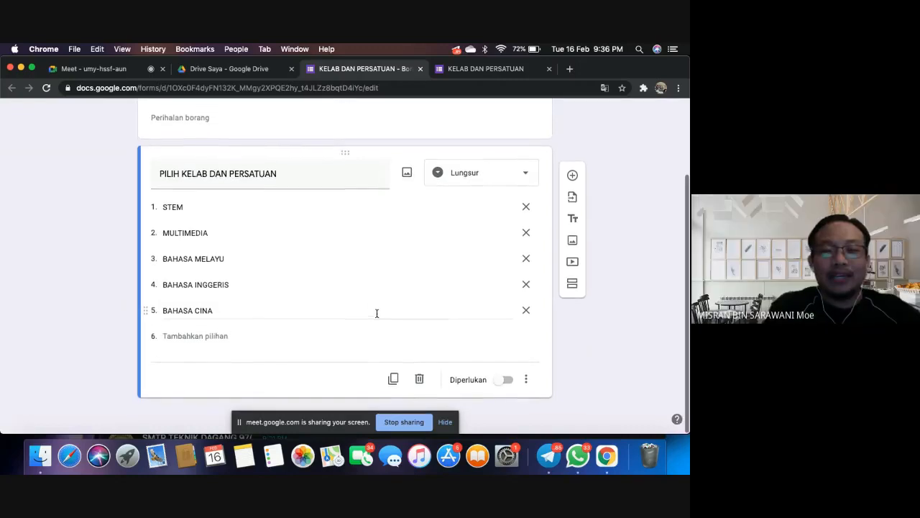
{"action": "scroll", "coordinate": [376, 313], "scroll_direction": "down", "scroll_amount": 2}
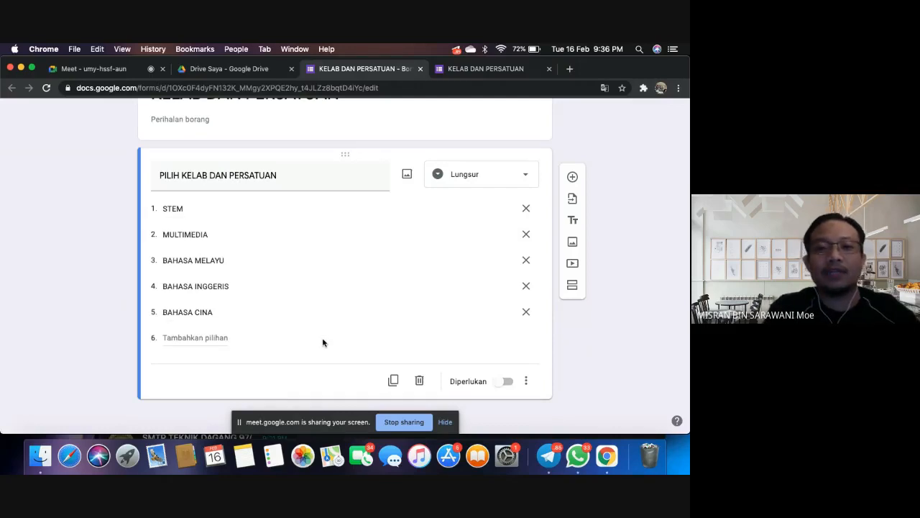
- Make the club question required and enable going to a section based on the answer
{"action": "left_click", "coordinate": [506, 382]}
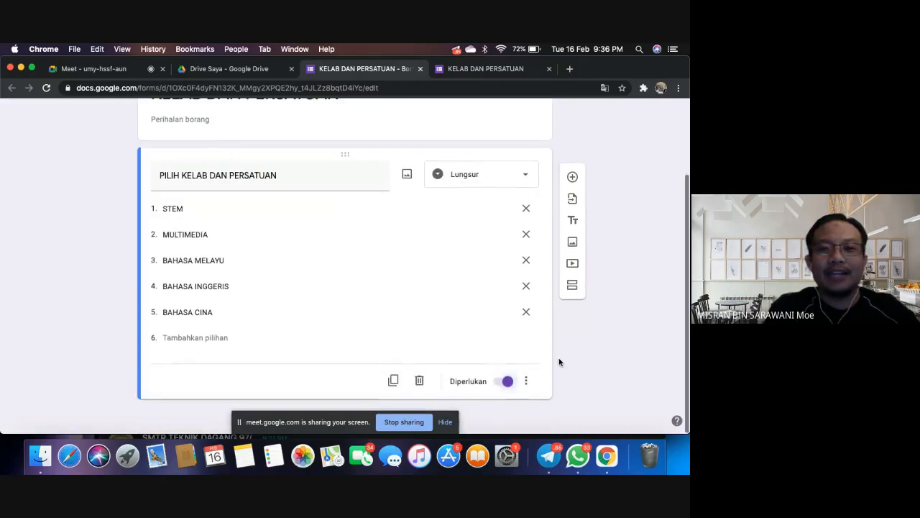
{"action": "left_click", "coordinate": [526, 380]}
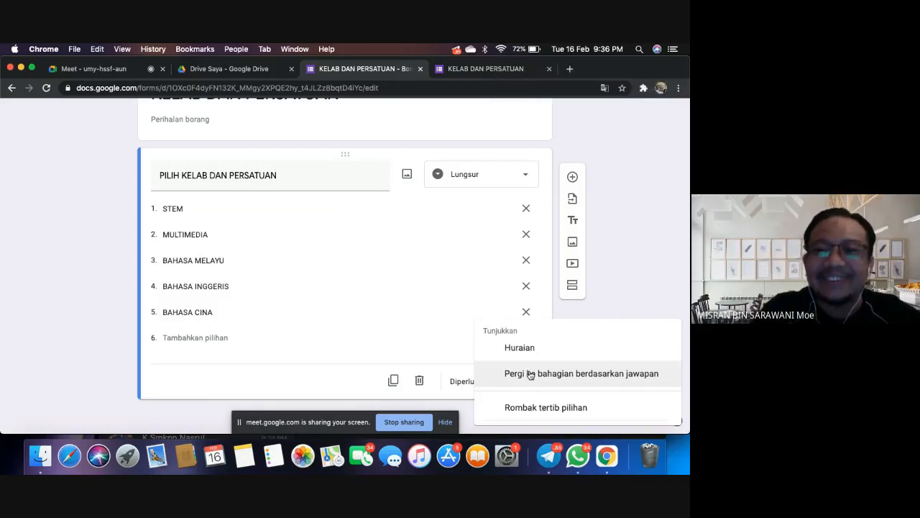
{"action": "left_click", "coordinate": [531, 374]}
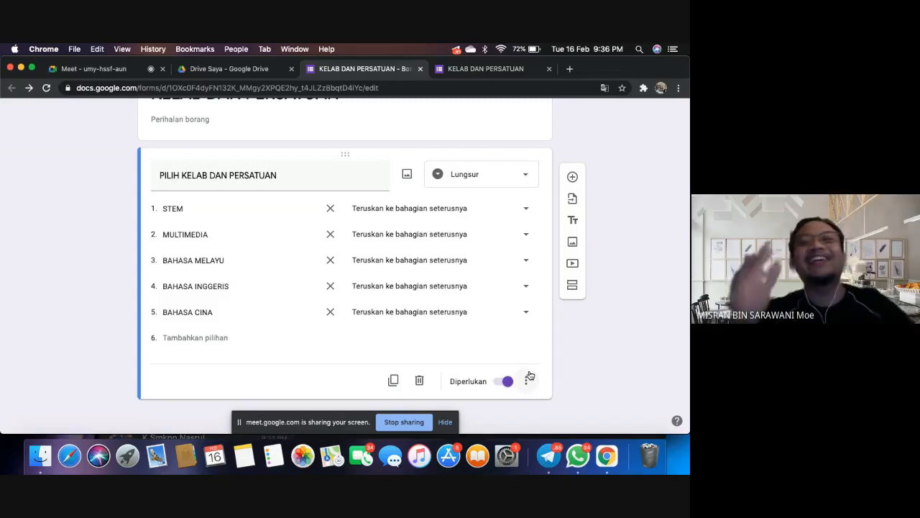
- Turn answer-based section navigation off and back on for the club question
{"action": "left_click", "coordinate": [527, 380]}
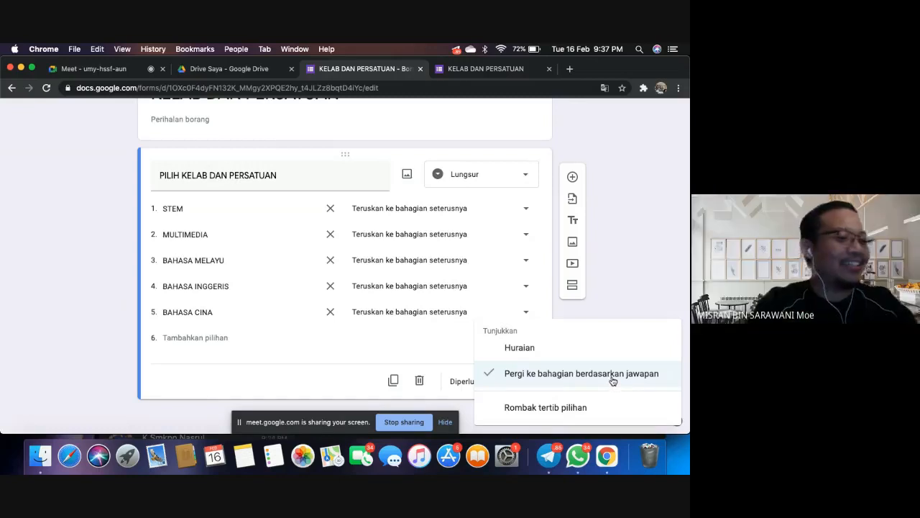
{"action": "left_click", "coordinate": [610, 374]}
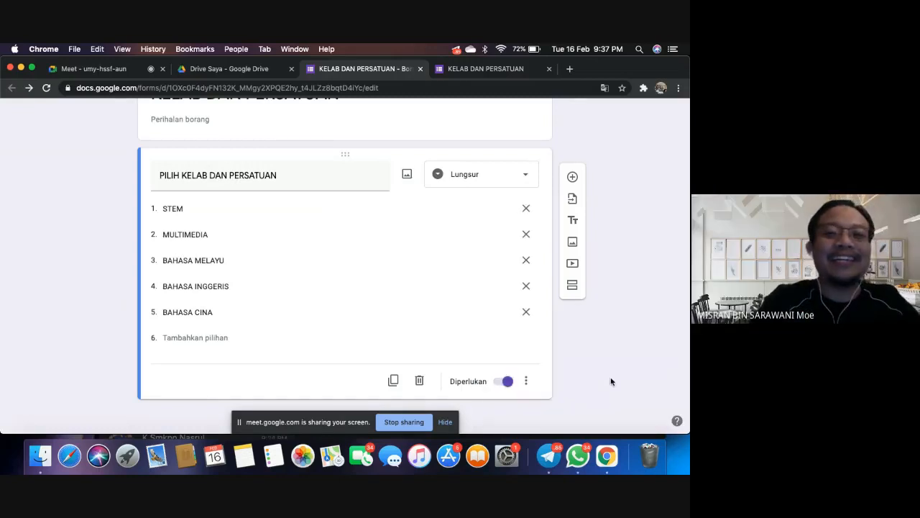
{"action": "left_click", "coordinate": [525, 381]}
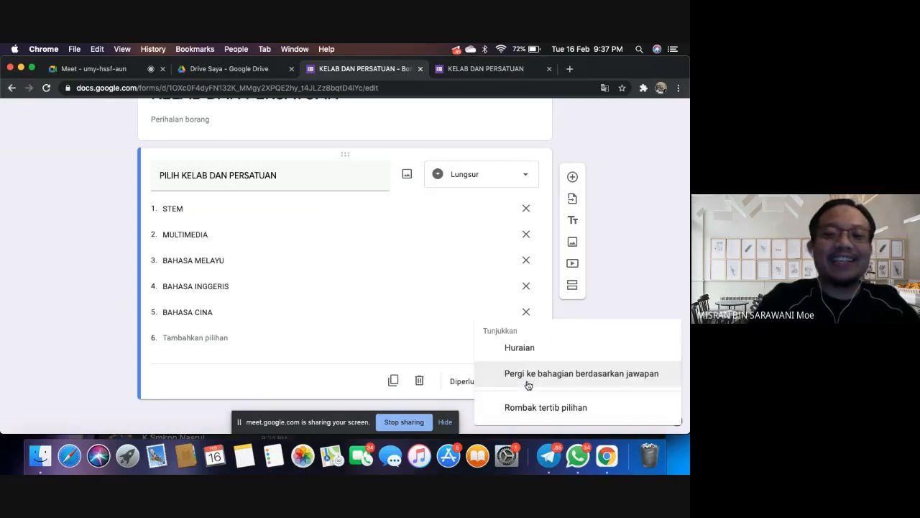
{"action": "left_click", "coordinate": [528, 374]}
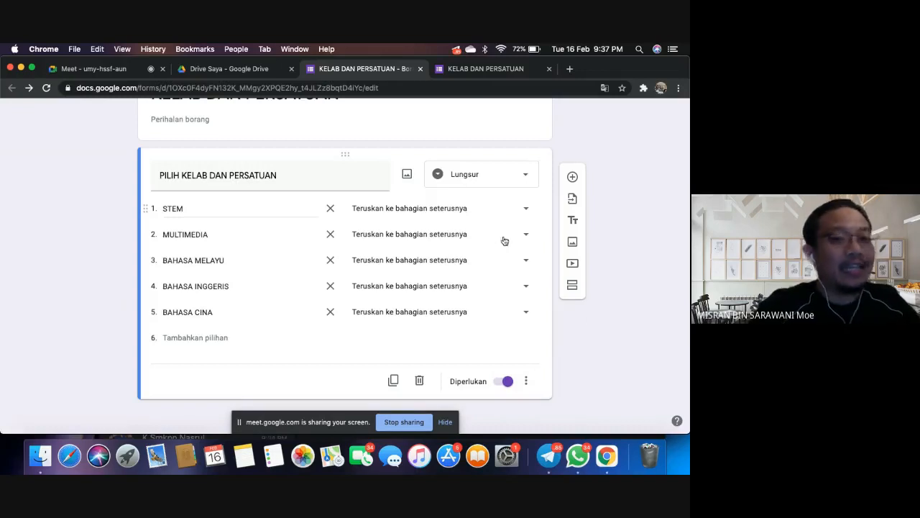
- Add a new section to the form after the club question
{"action": "scroll", "coordinate": [592, 335], "scroll_direction": "down", "scroll_amount": 1}
{"action": "scroll", "coordinate": [592, 335], "scroll_direction": "up", "scroll_amount": 1}
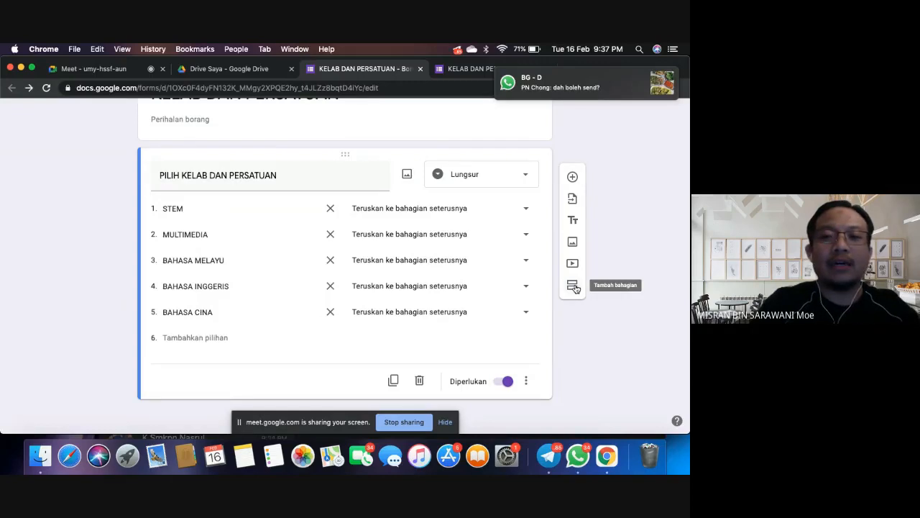
{"action": "left_click", "coordinate": [573, 286]}
- Examine how the form is divided between the club question's section and the new untitled section
{"action": "scroll", "coordinate": [306, 284], "scroll_direction": "up", "scroll_amount": 3}
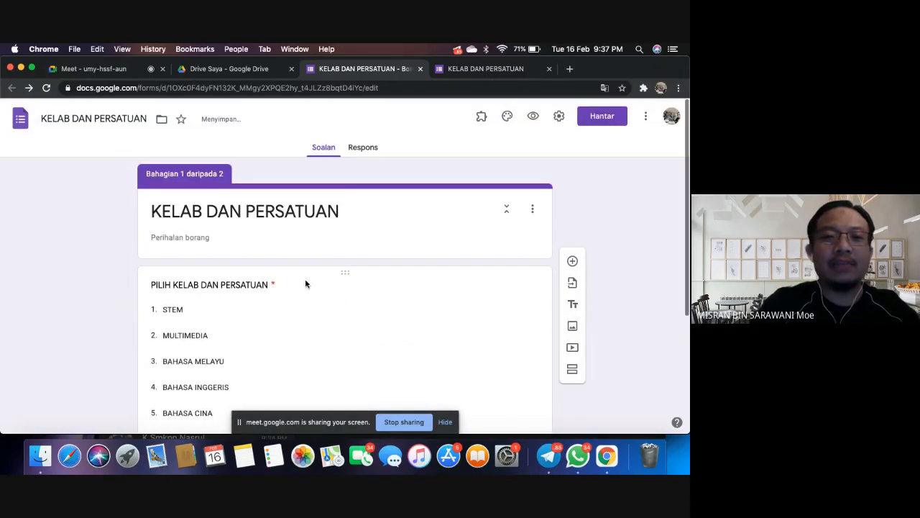
{"action": "scroll", "coordinate": [305, 284], "scroll_direction": "down", "scroll_amount": 5}
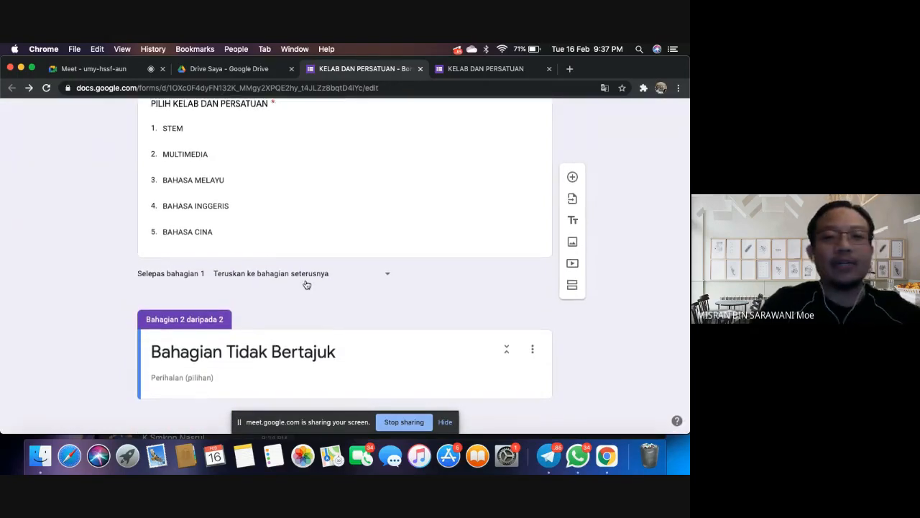
{"action": "scroll", "coordinate": [305, 284], "scroll_direction": "up", "scroll_amount": 3}
{"action": "scroll", "coordinate": [305, 284], "scroll_direction": "down", "scroll_amount": 2}
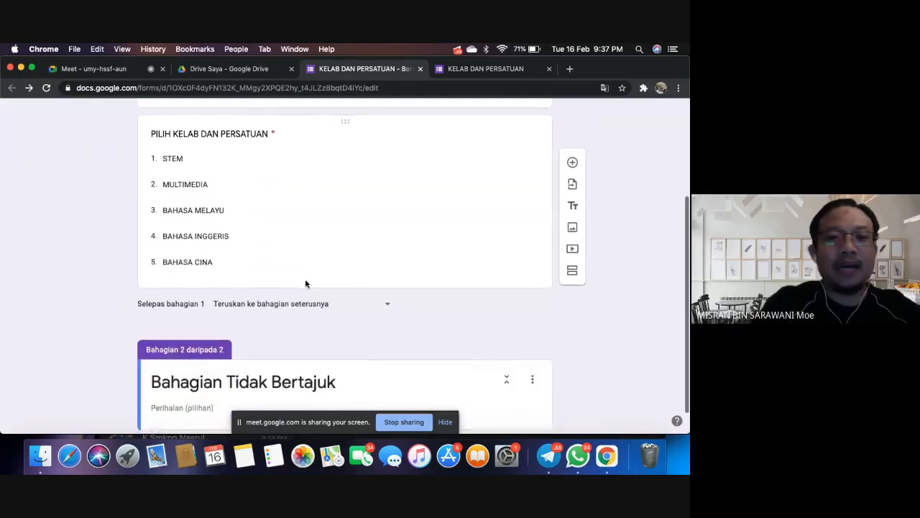
{"action": "scroll", "coordinate": [306, 284], "scroll_direction": "up", "scroll_amount": 2}
{"action": "scroll", "coordinate": [306, 284], "scroll_direction": "down", "scroll_amount": 3}
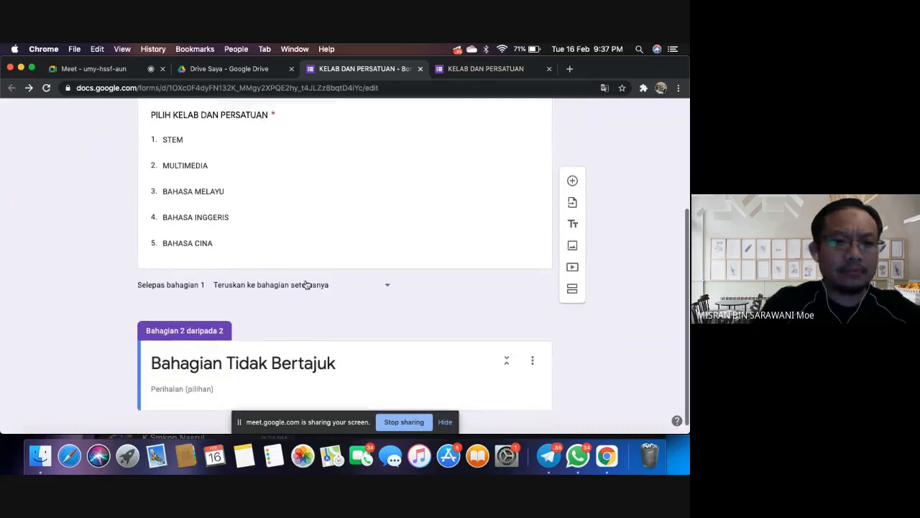
{"action": "scroll", "coordinate": [305, 284], "scroll_direction": "down", "scroll_amount": 1}
{"action": "scroll", "coordinate": [305, 284], "scroll_direction": "up", "scroll_amount": 2}
{"action": "scroll", "coordinate": [305, 284], "scroll_direction": "down", "scroll_amount": 2}
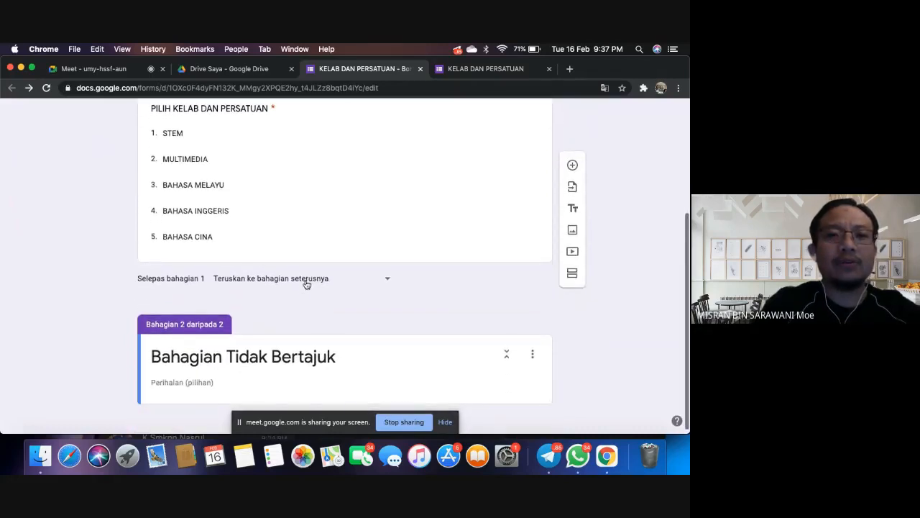
- Enter "JANTI" in the second section's description
{"action": "left_click", "coordinate": [194, 383]}
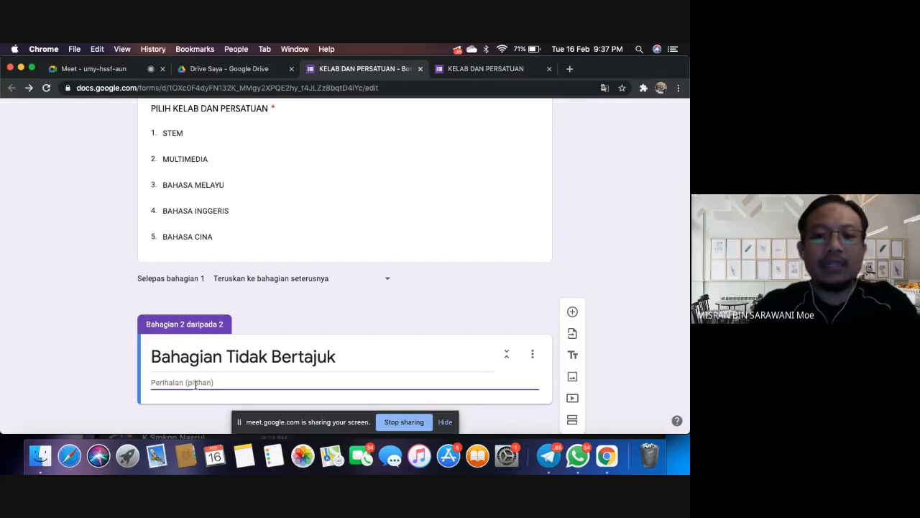
{"action": "type", "text": "JANTI"}
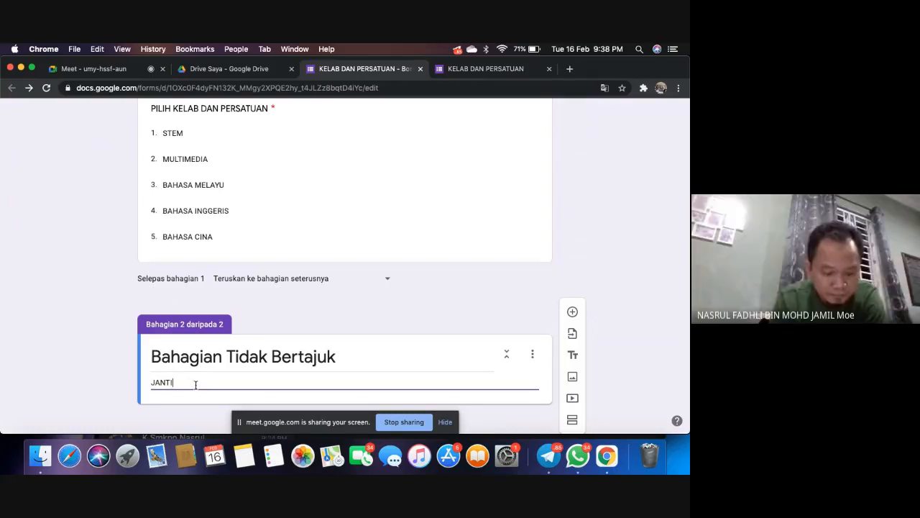
- Replace the second section's default title with "STEM"
{"action": "triple_click", "coordinate": [334, 358]}
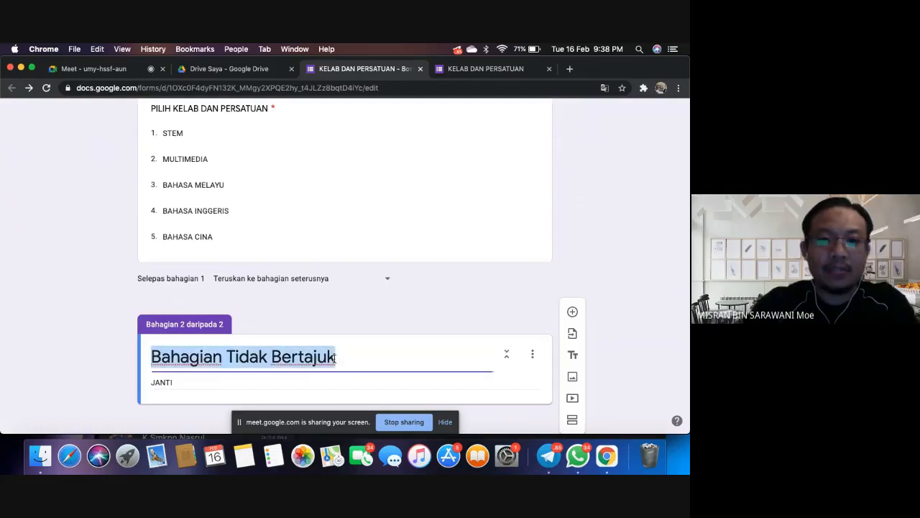
{"action": "scroll", "coordinate": [384, 323], "scroll_direction": "up", "scroll_amount": 2}
{"action": "scroll", "coordinate": [384, 317], "scroll_direction": "down", "scroll_amount": 2}
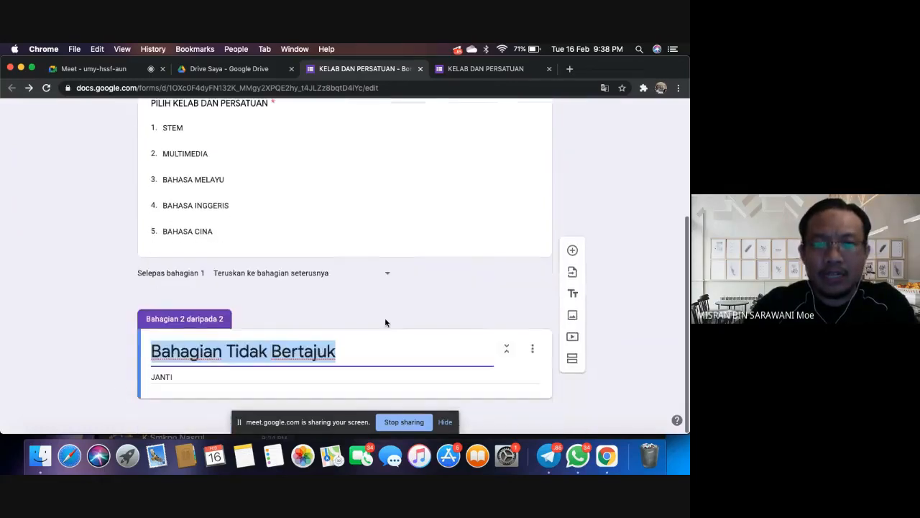
{"action": "type", "text": "STEM"}
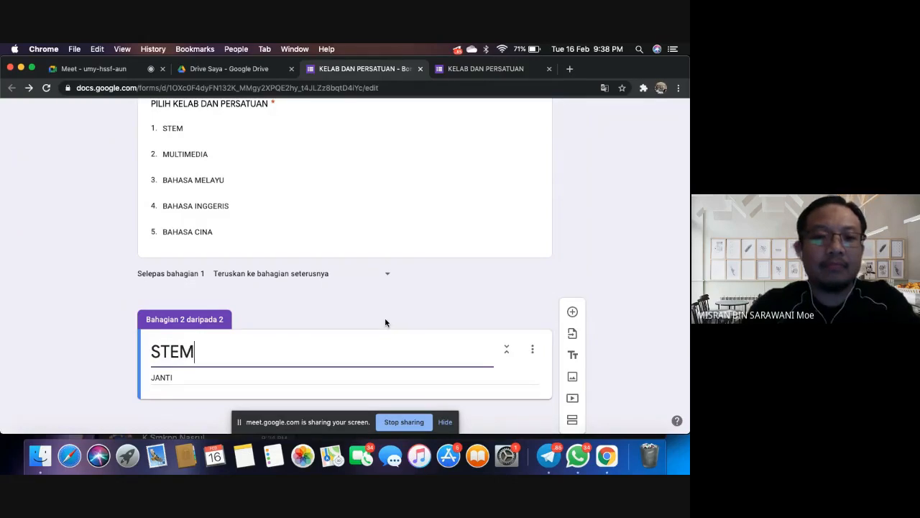
- Clear the description text of the STEM section
{"action": "triple_click", "coordinate": [187, 379]}
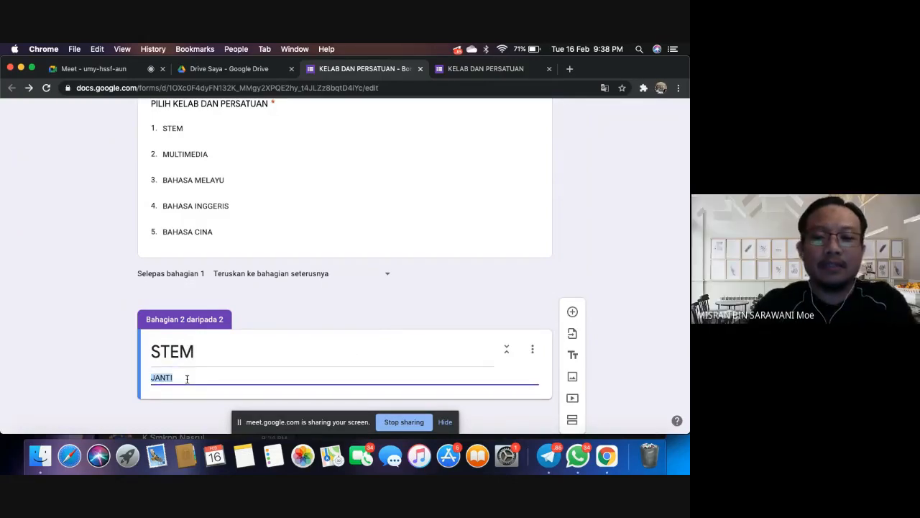
{"action": "left_click", "coordinate": [187, 379]}
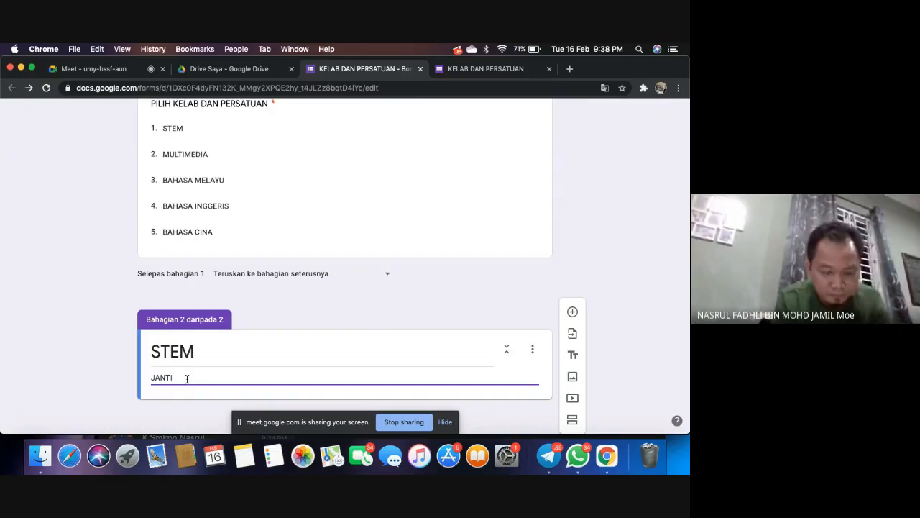
{"action": "key", "text": "BackSpace"}
{"action": "key", "text": "BackSpace"}
{"action": "key", "text": "BackSpace"}
{"action": "key", "text": "BackSpace"}
{"action": "key", "text": "BackSpace"}
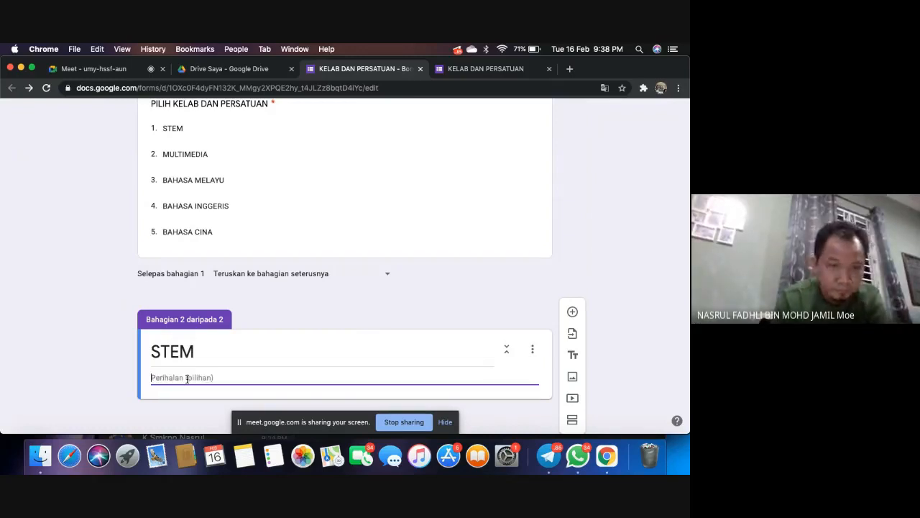
- Add a question titled "JANTINA" to the STEM section
{"action": "scroll", "coordinate": [187, 382], "scroll_direction": "down", "scroll_amount": 1}
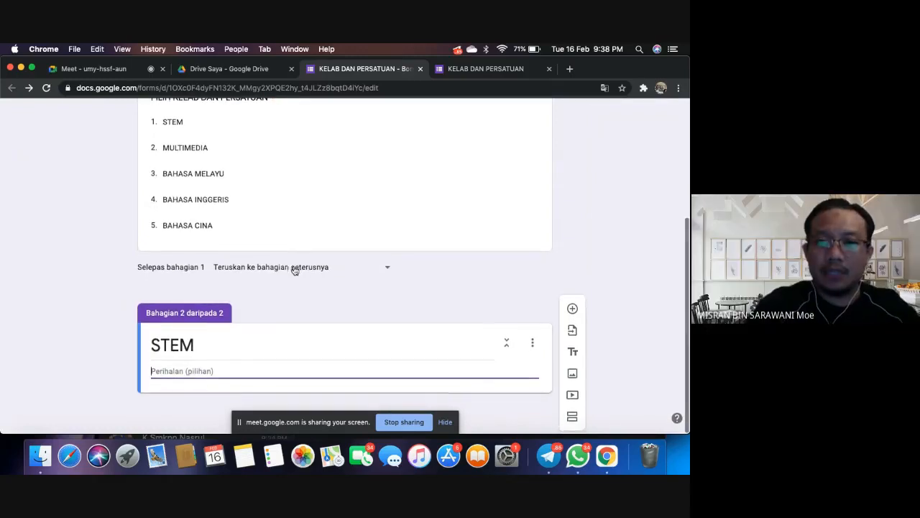
{"action": "left_click", "coordinate": [574, 314]}
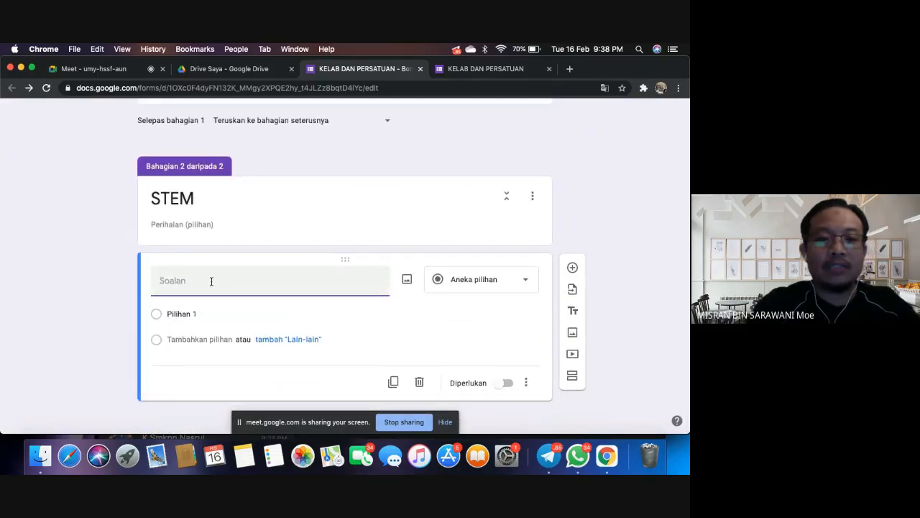
{"action": "type", "text": "JANTINA"}
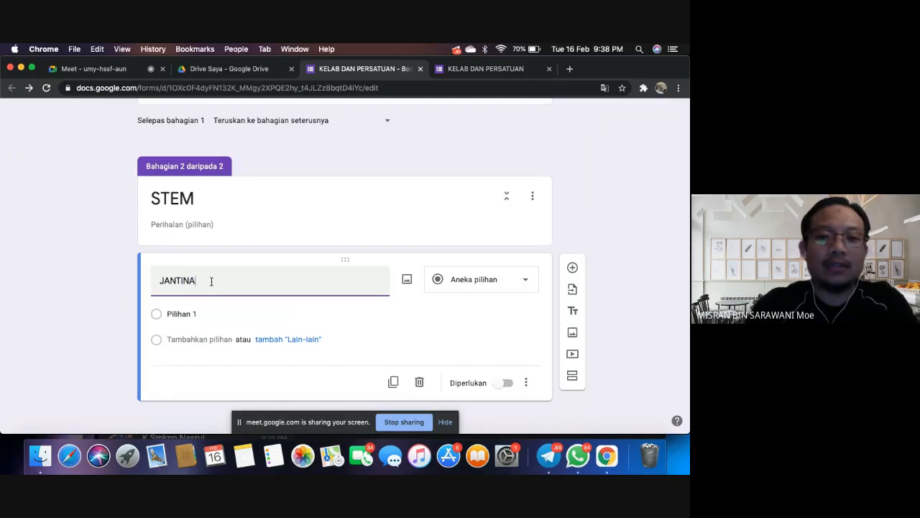
- Review the form from the club selection question down to the STEM section
{"action": "left_click", "coordinate": [579, 180]}
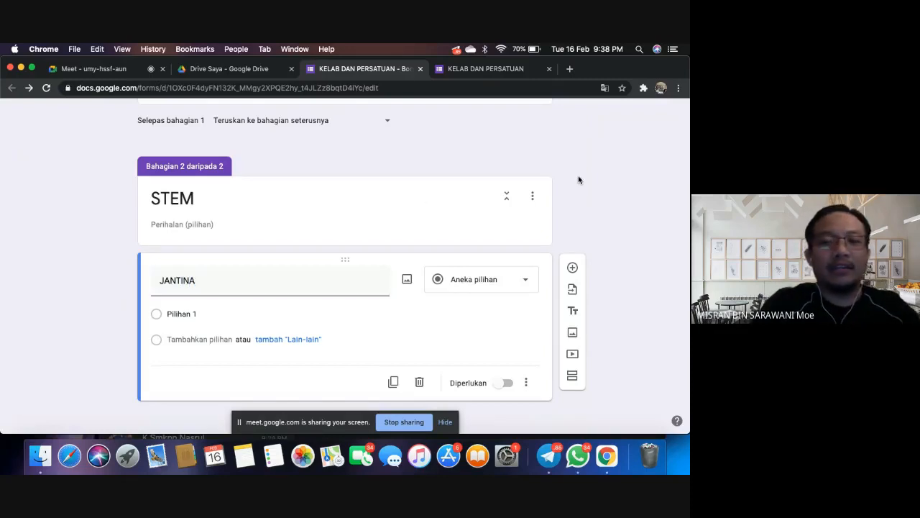
{"action": "scroll", "coordinate": [579, 180], "scroll_direction": "up", "scroll_amount": 2}
{"action": "scroll", "coordinate": [579, 180], "scroll_direction": "down", "scroll_amount": 1}
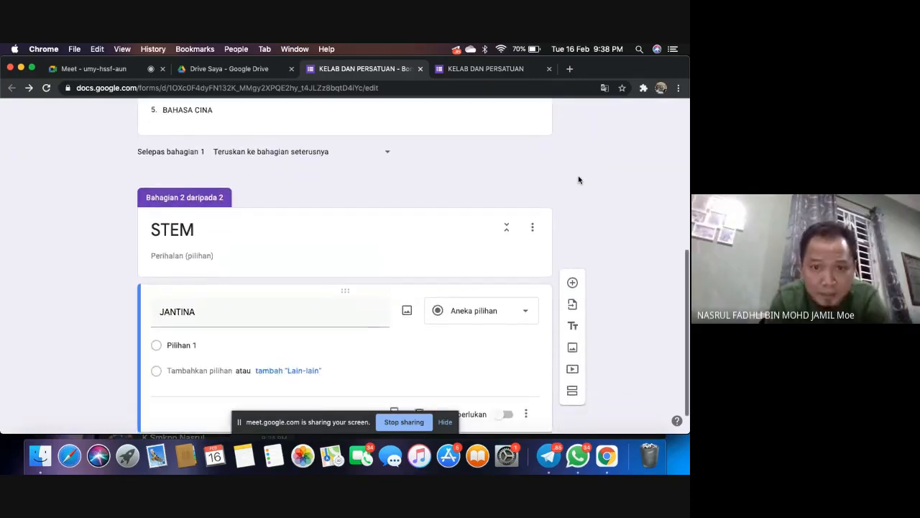
{"action": "scroll", "coordinate": [579, 179], "scroll_direction": "up", "scroll_amount": 5}
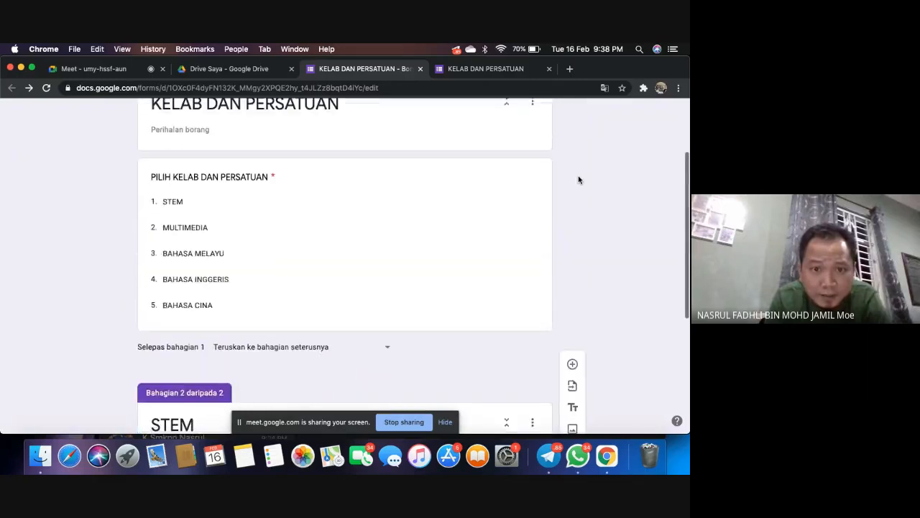
{"action": "scroll", "coordinate": [547, 342], "scroll_direction": "up", "scroll_amount": 1}
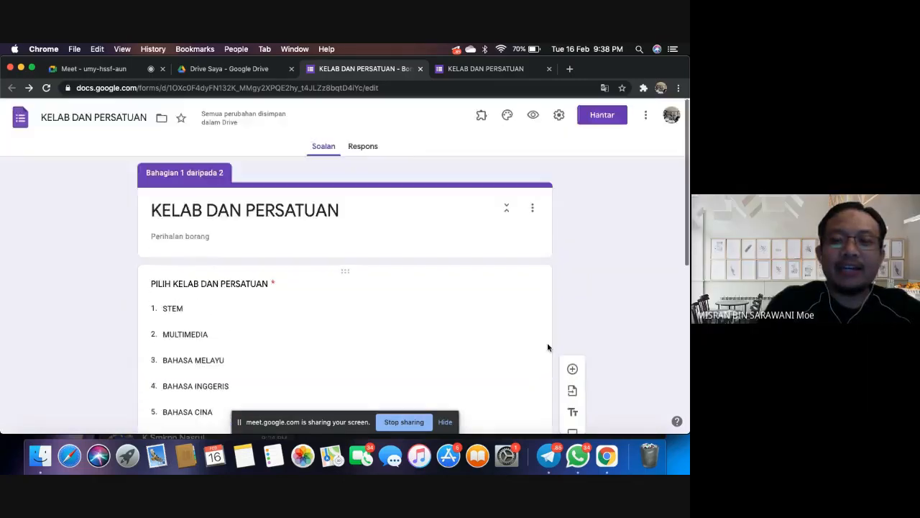
{"action": "scroll", "coordinate": [547, 342], "scroll_direction": "down", "scroll_amount": 4}
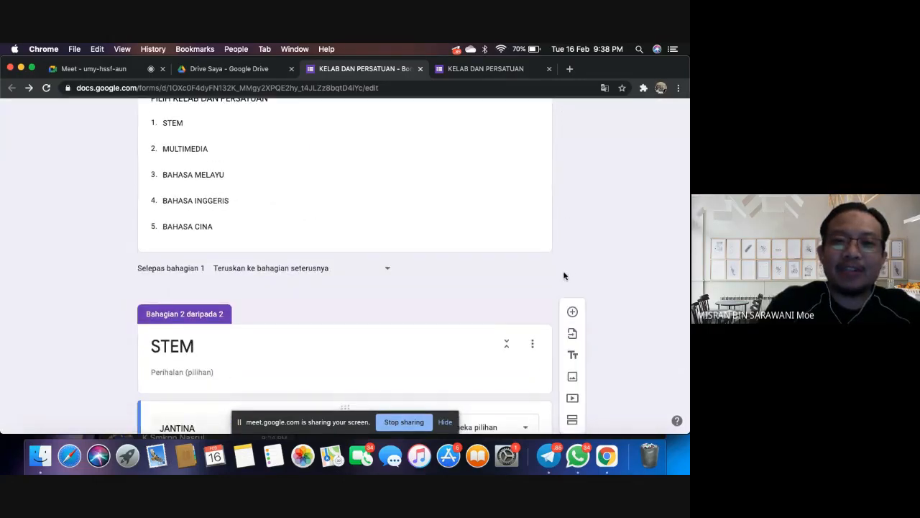
{"action": "scroll", "coordinate": [567, 273], "scroll_direction": "down", "scroll_amount": 2}
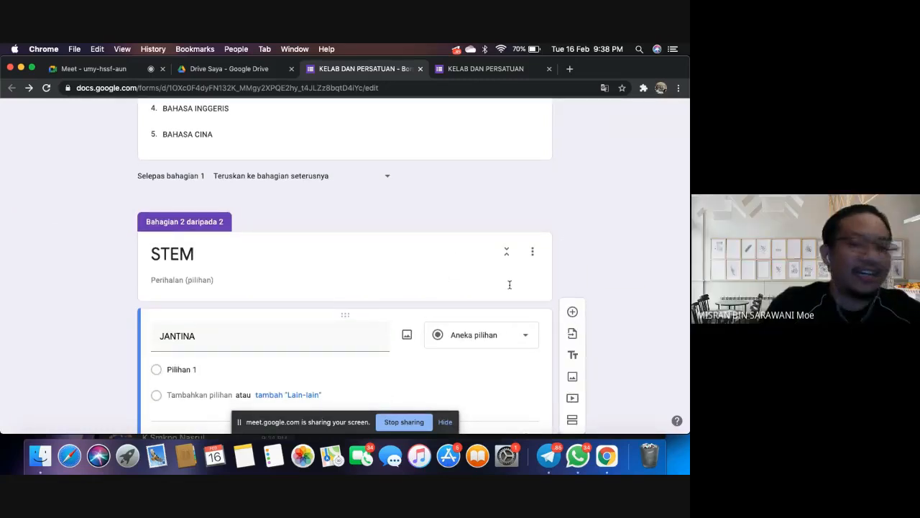
{"action": "scroll", "coordinate": [509, 283], "scroll_direction": "down", "scroll_amount": 1}
{"action": "scroll", "coordinate": [511, 289], "scroll_direction": "up", "scroll_amount": 1}
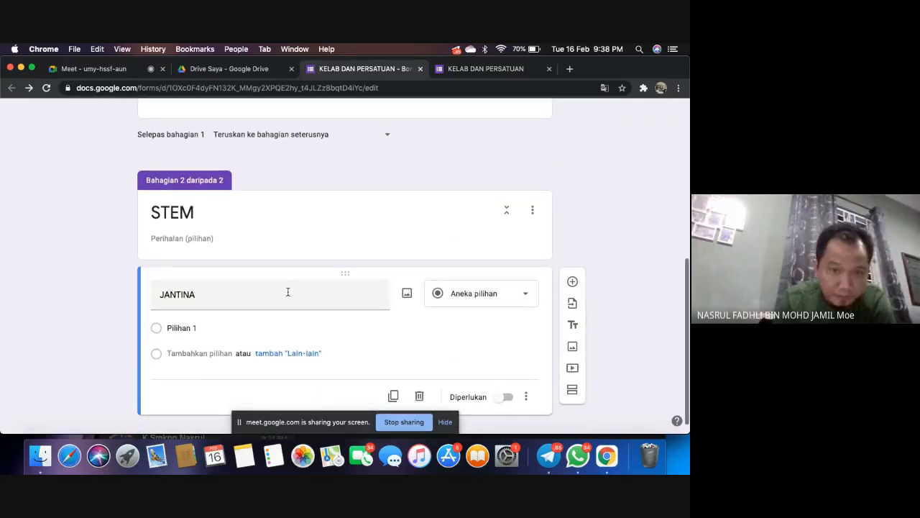
- Add the options "LELAKI MELAYU", "PEREMPUAN MELAYU", "LELAKI CINA" and "PEREMPUAN CINA" to the JANTINA question
{"action": "left_click", "coordinate": [175, 329]}
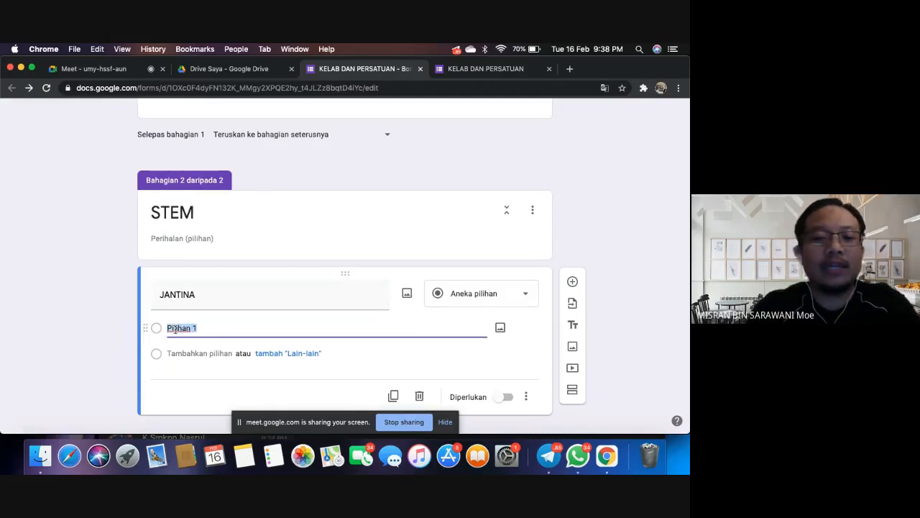
{"action": "type", "text": "LELAKI MELAYU"}
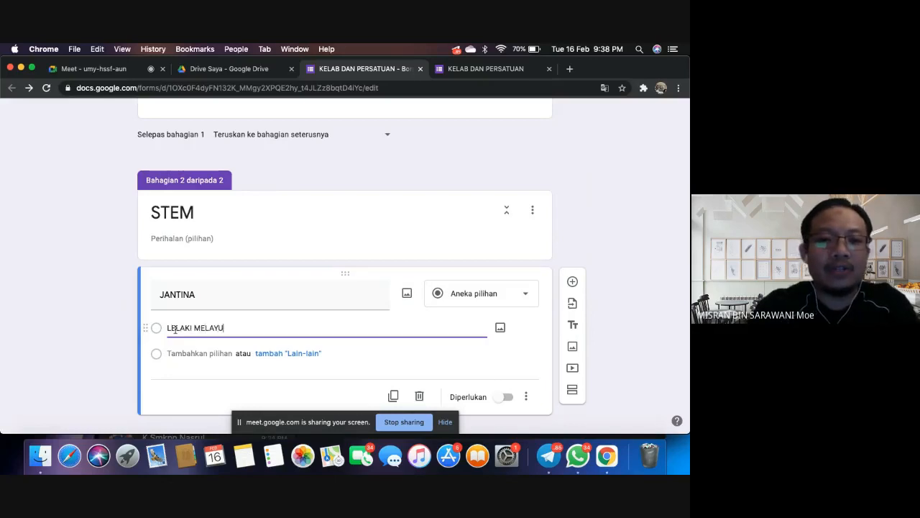
{"action": "key", "text": "Return"}
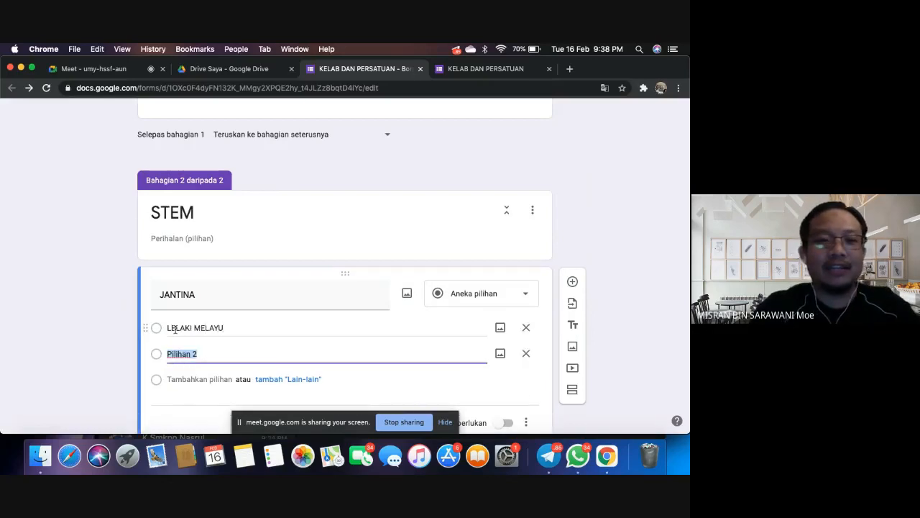
{"action": "type", "text": "PEREMPUAN ME"}
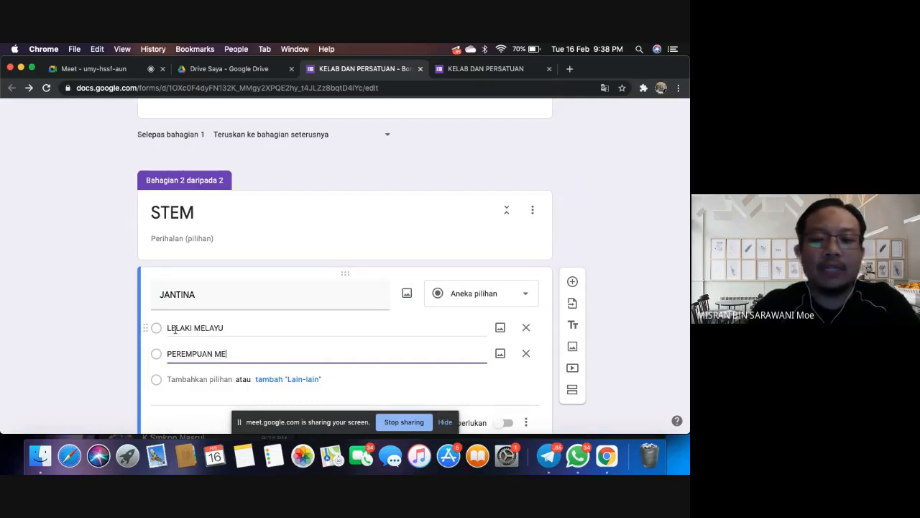
{"action": "type", "text": "LAYU"}
{"action": "key", "text": "Return"}
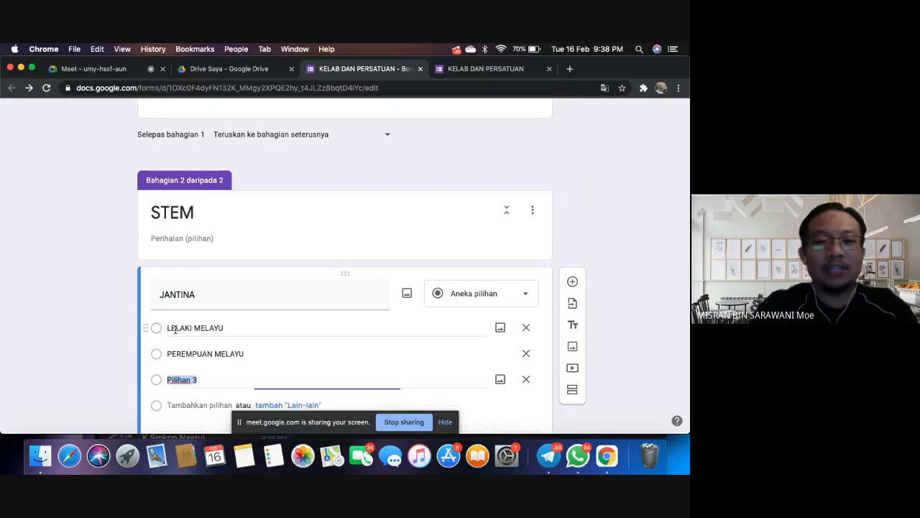
{"action": "type", "text": "LELAKI CINA"}
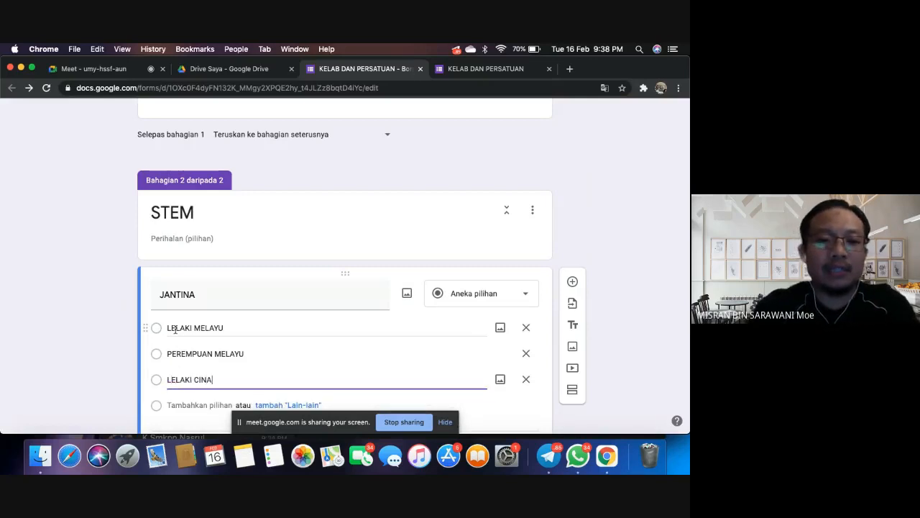
{"action": "key", "text": "Return"}
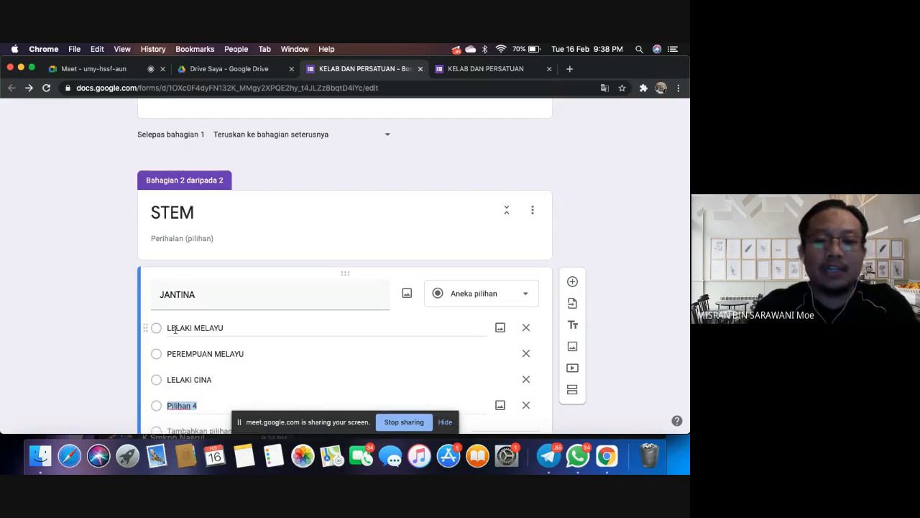
{"action": "type", "text": "PEREMPUAN CINA"}
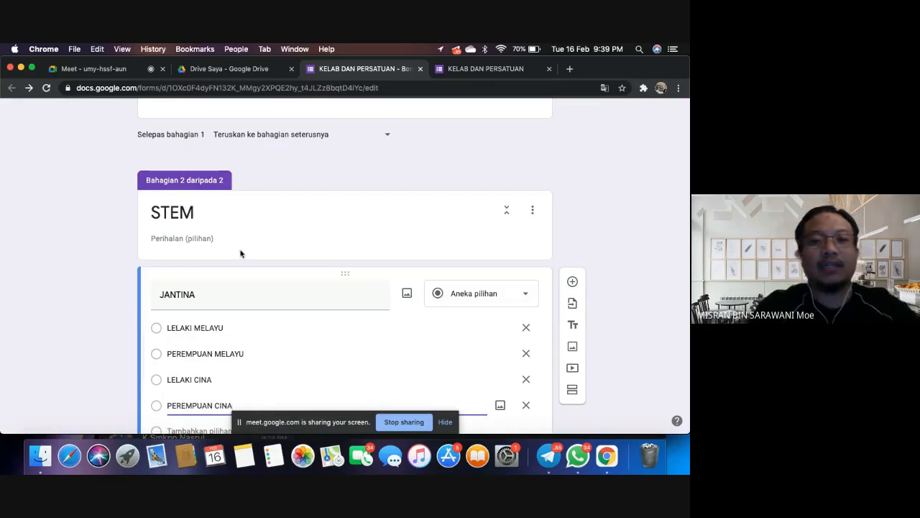
{"action": "scroll", "coordinate": [240, 253], "scroll_direction": "down", "scroll_amount": 3}
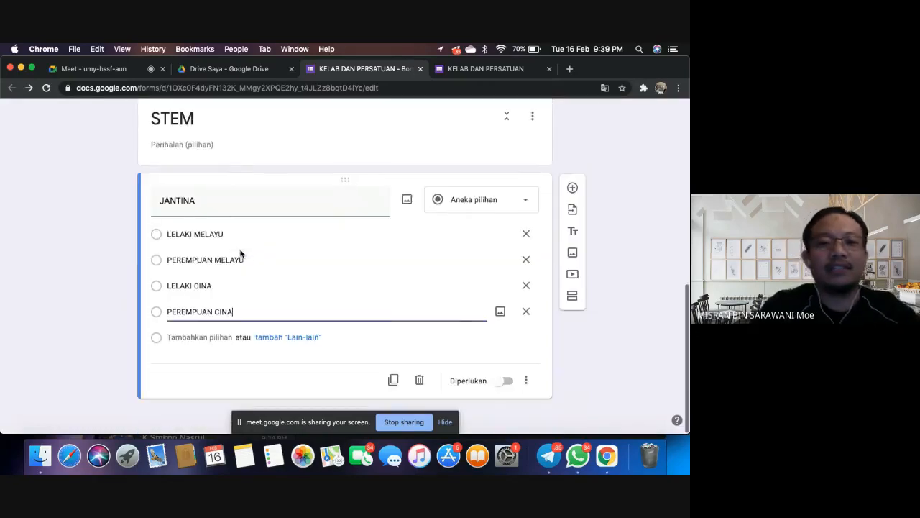
- Change the JANTINA question's type to dropdown (Lungsur)
{"action": "left_click", "coordinate": [539, 353]}
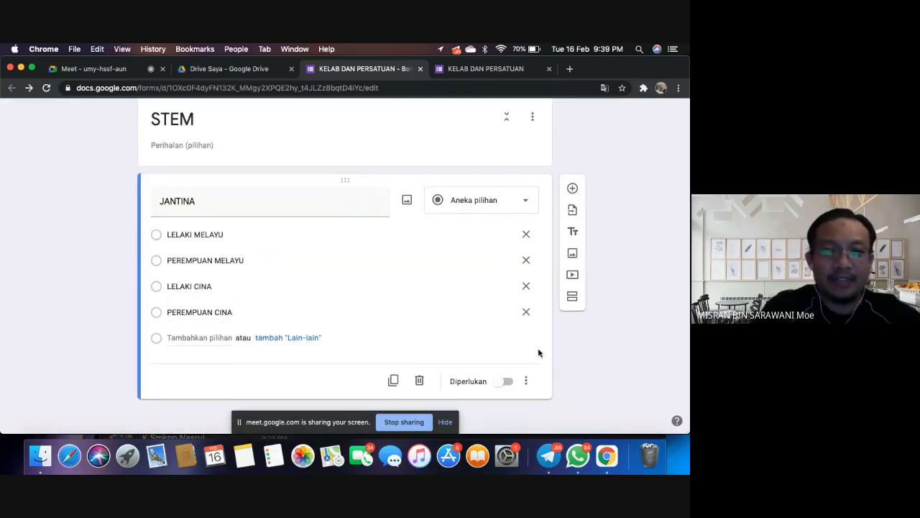
{"action": "left_click", "coordinate": [520, 209]}
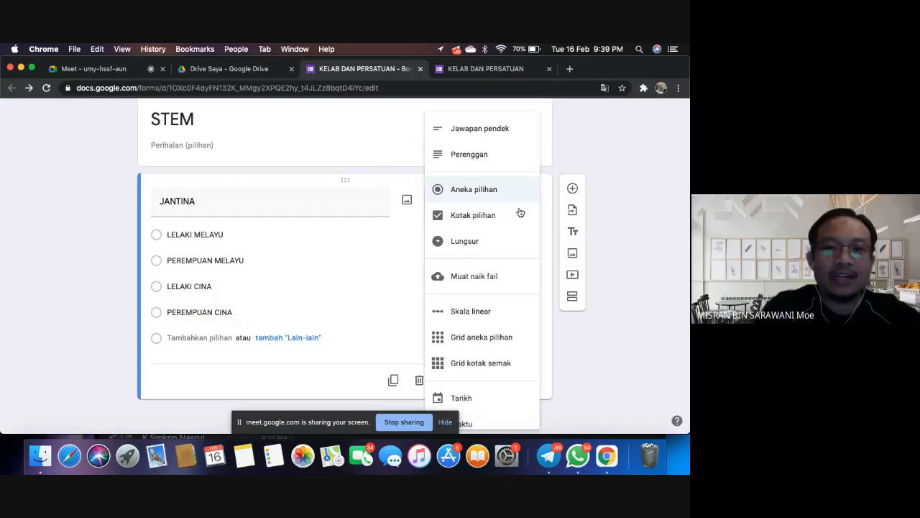
{"action": "left_click", "coordinate": [478, 245]}
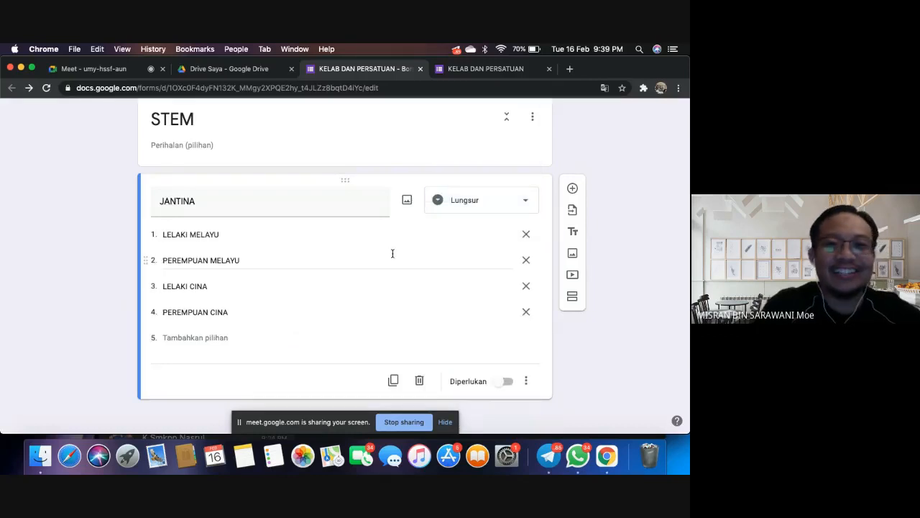
- Rename the question in the STEM section as "JANTINA STEM"
{"action": "scroll", "coordinate": [392, 253], "scroll_direction": "up", "scroll_amount": 5}
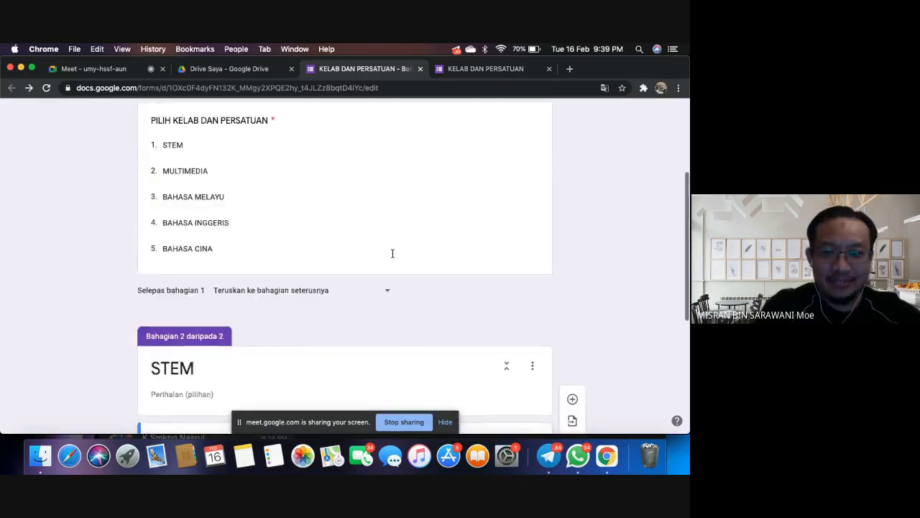
{"action": "scroll", "coordinate": [392, 253], "scroll_direction": "down", "scroll_amount": 5}
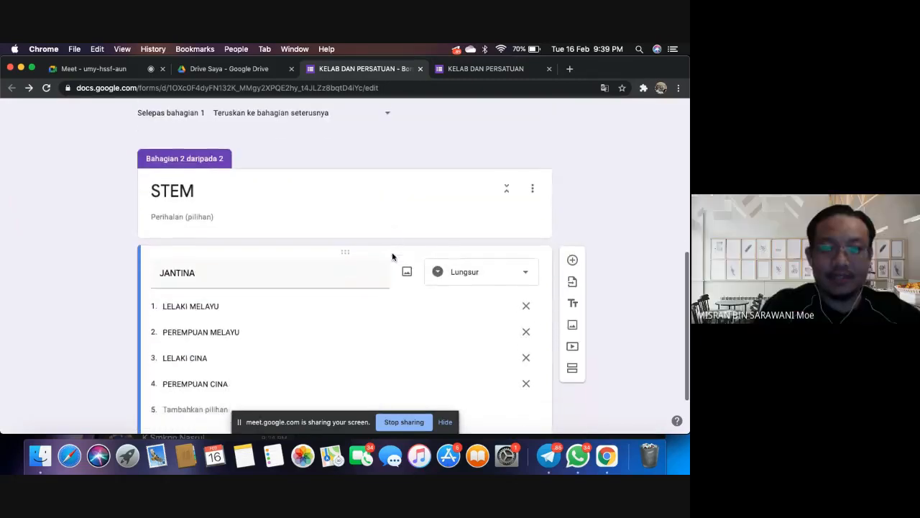
{"action": "scroll", "coordinate": [392, 255], "scroll_direction": "down", "scroll_amount": 2}
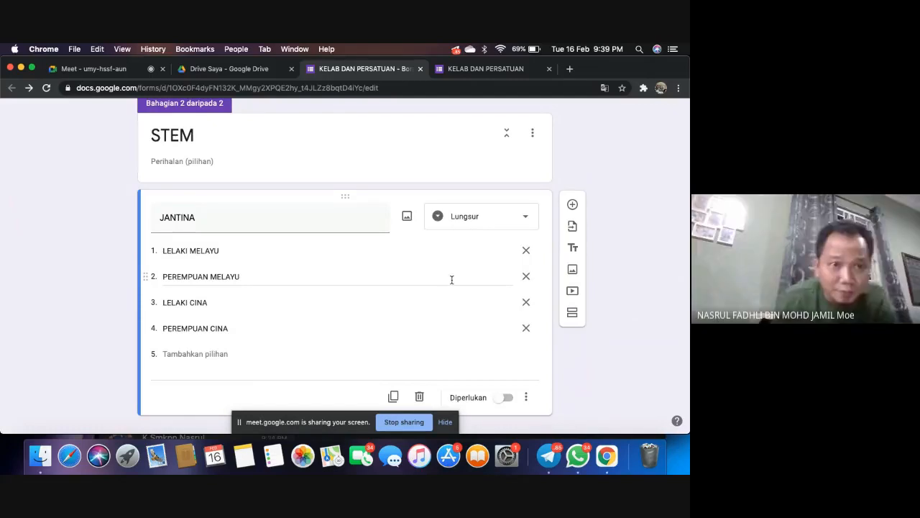
{"action": "left_click", "coordinate": [288, 219]}
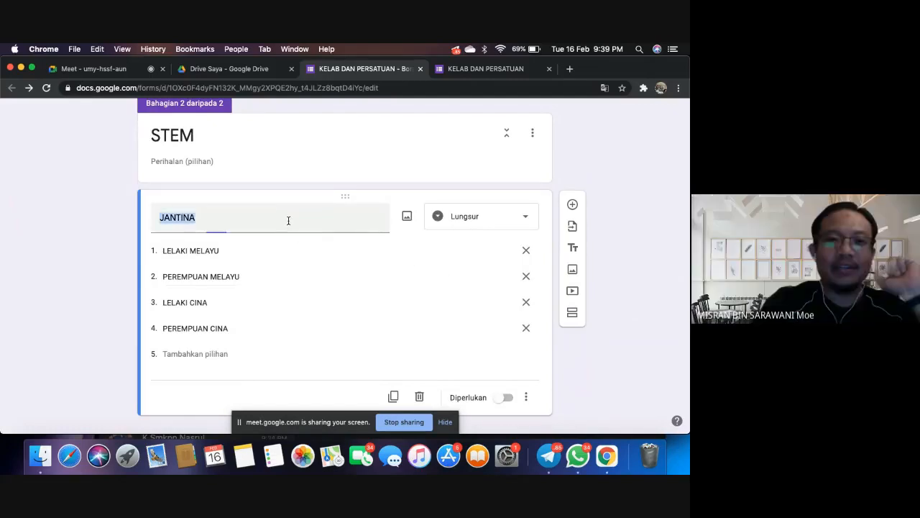
{"action": "left_click", "coordinate": [246, 219]}
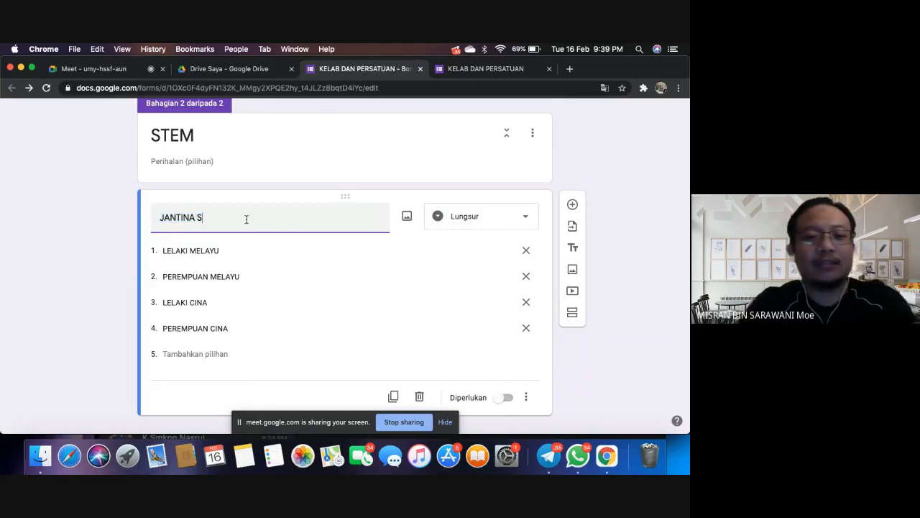
{"action": "left_click", "coordinate": [632, 261]}
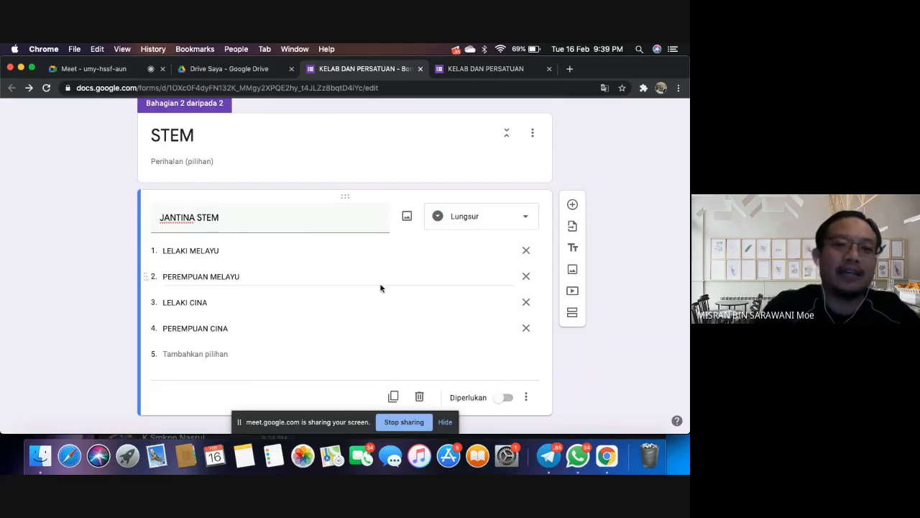
{"action": "left_click", "coordinate": [418, 173]}
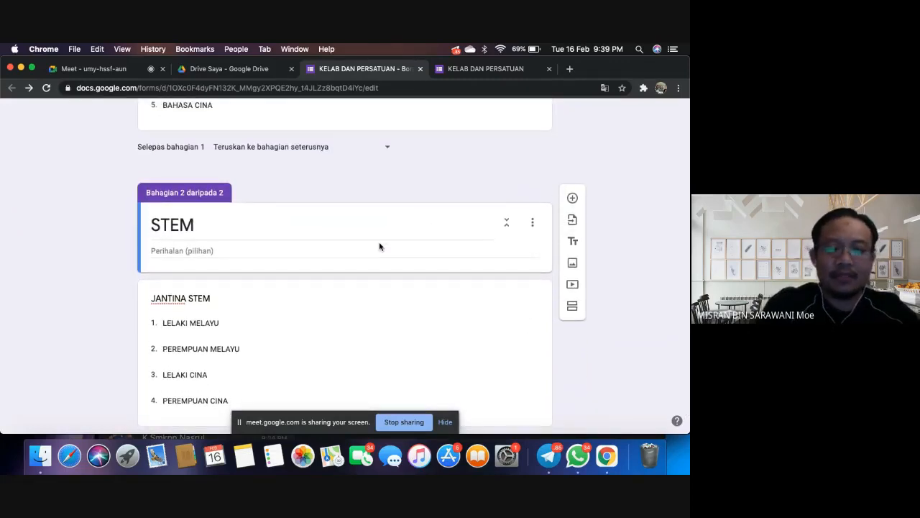
{"action": "scroll", "coordinate": [378, 241], "scroll_direction": "up", "scroll_amount": 10}
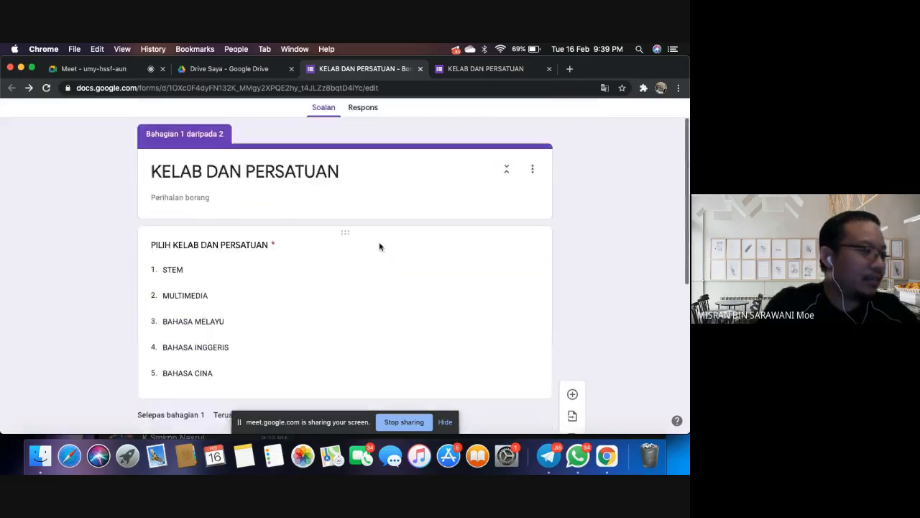
{"action": "scroll", "coordinate": [379, 243], "scroll_direction": "down", "scroll_amount": 3}
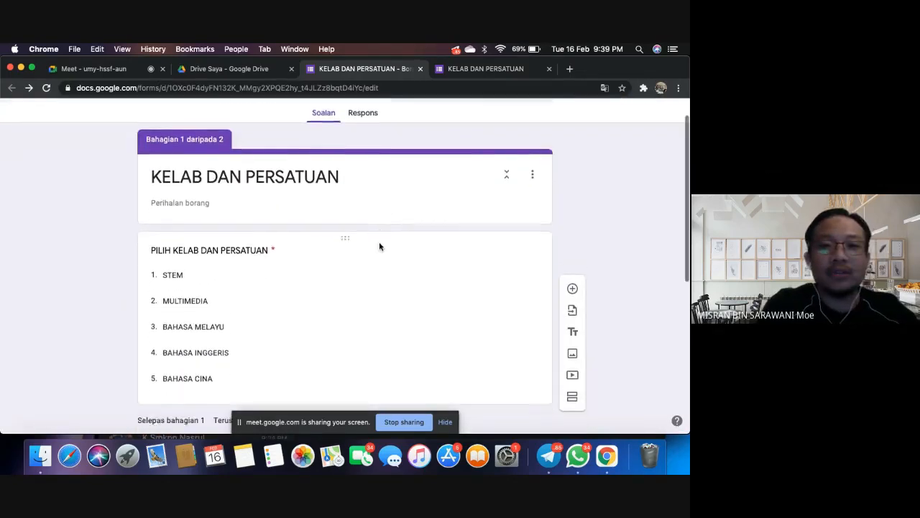
{"action": "scroll", "coordinate": [380, 242], "scroll_direction": "down", "scroll_amount": 6}
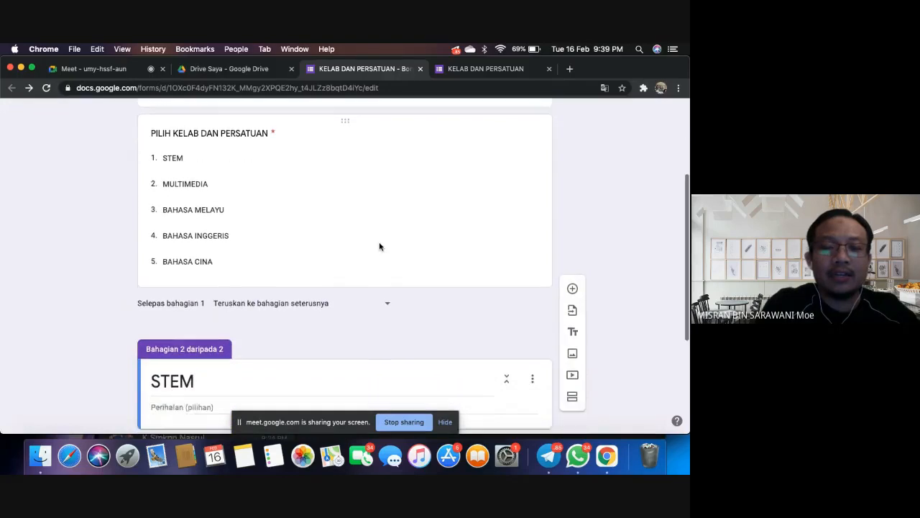
{"action": "scroll", "coordinate": [379, 244], "scroll_direction": "down", "scroll_amount": 5}
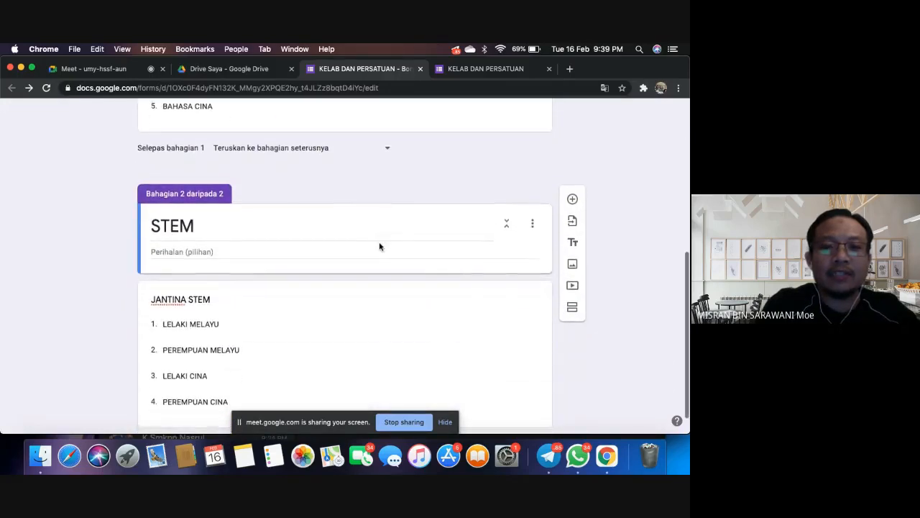
{"action": "scroll", "coordinate": [379, 247], "scroll_direction": "down", "scroll_amount": 1}
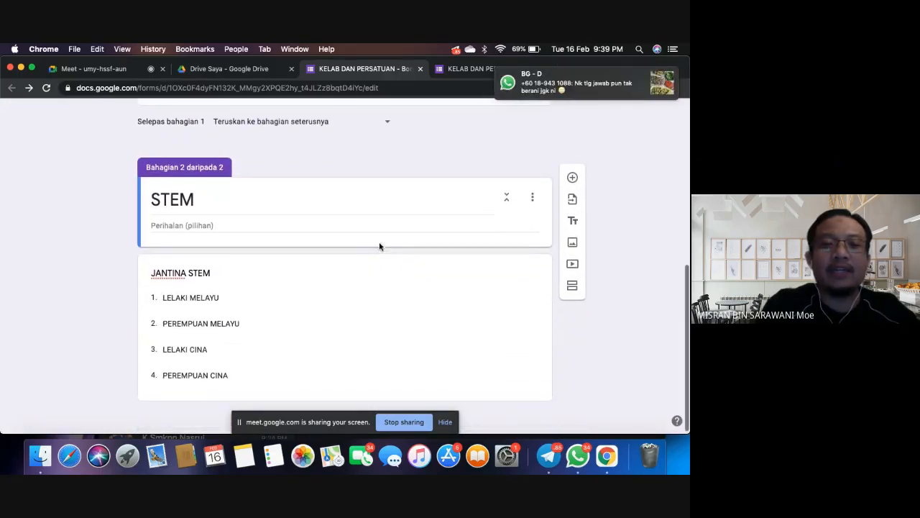
{"action": "left_click", "coordinate": [507, 284]}
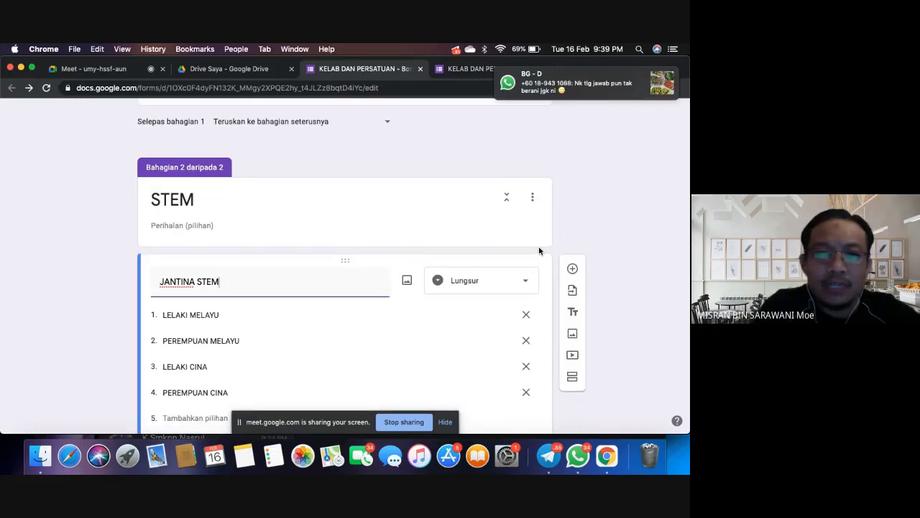
- Duplicate the STEM section together with its JANTINA STEM question
{"action": "left_click", "coordinate": [533, 199]}
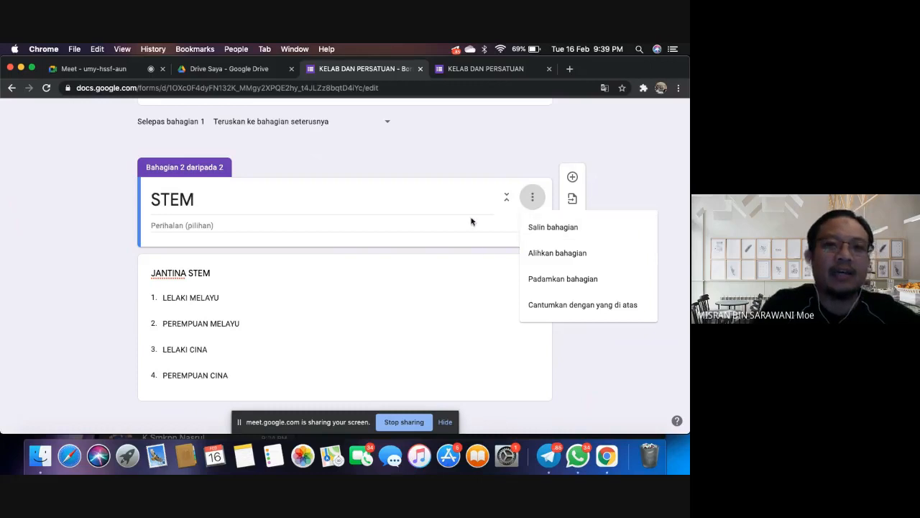
{"action": "left_click", "coordinate": [469, 267]}
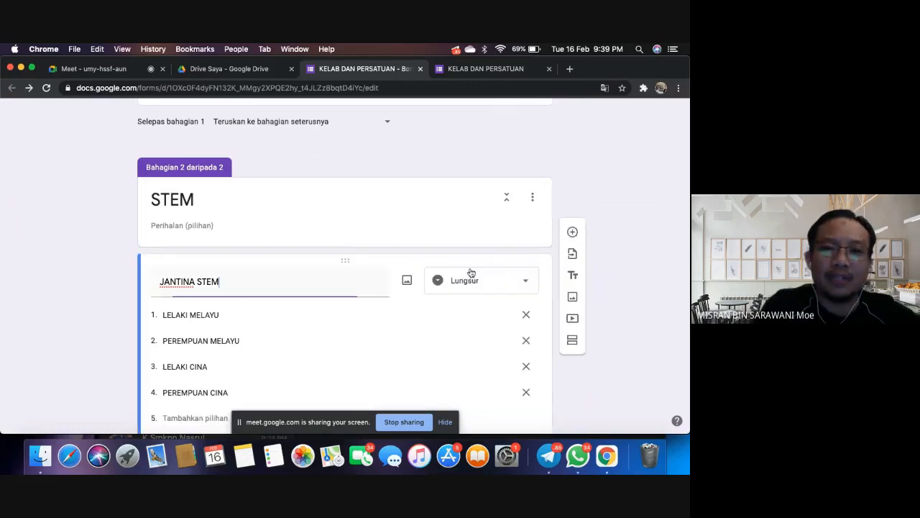
{"action": "left_click", "coordinate": [532, 197]}
{"action": "left_click", "coordinate": [550, 228]}
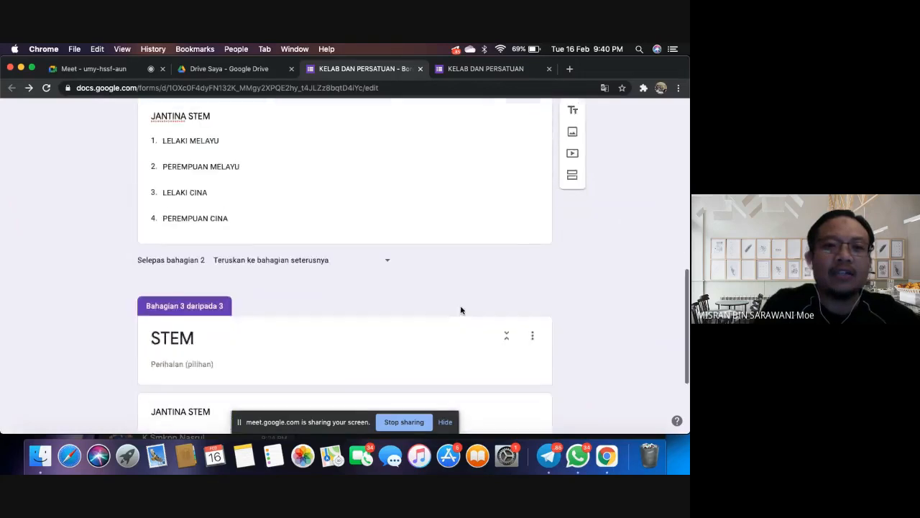
- Retitle the duplicated STEM section, section 3, as "MULTIMEDIA"
{"action": "scroll", "coordinate": [461, 307], "scroll_direction": "up", "scroll_amount": 3}
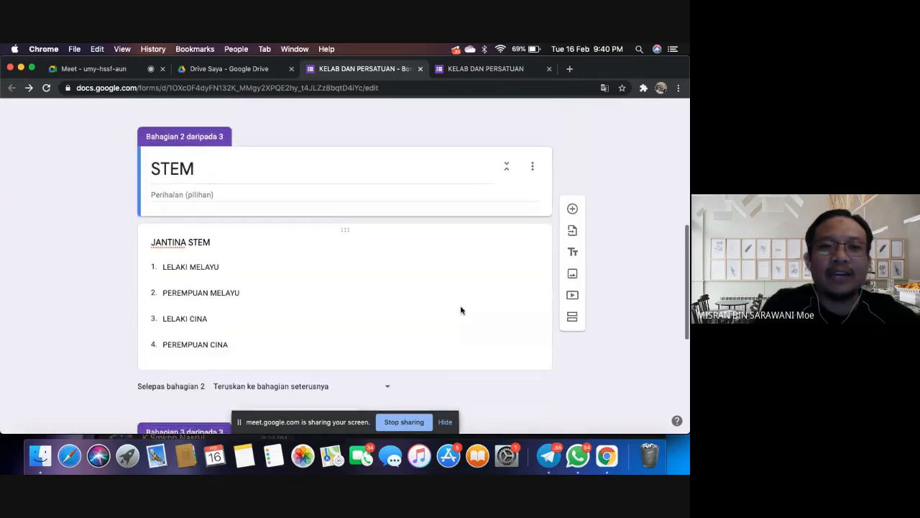
{"action": "scroll", "coordinate": [461, 310], "scroll_direction": "down", "scroll_amount": 5}
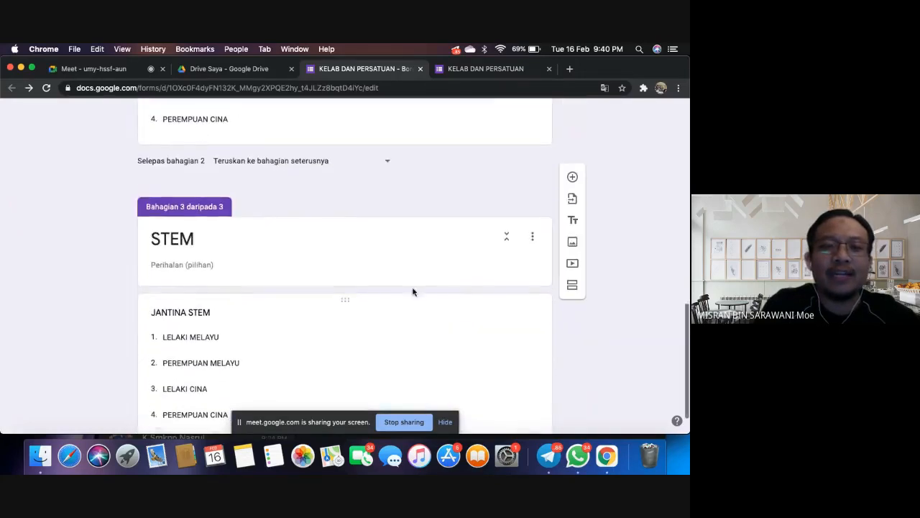
{"action": "double_click", "coordinate": [197, 236]}
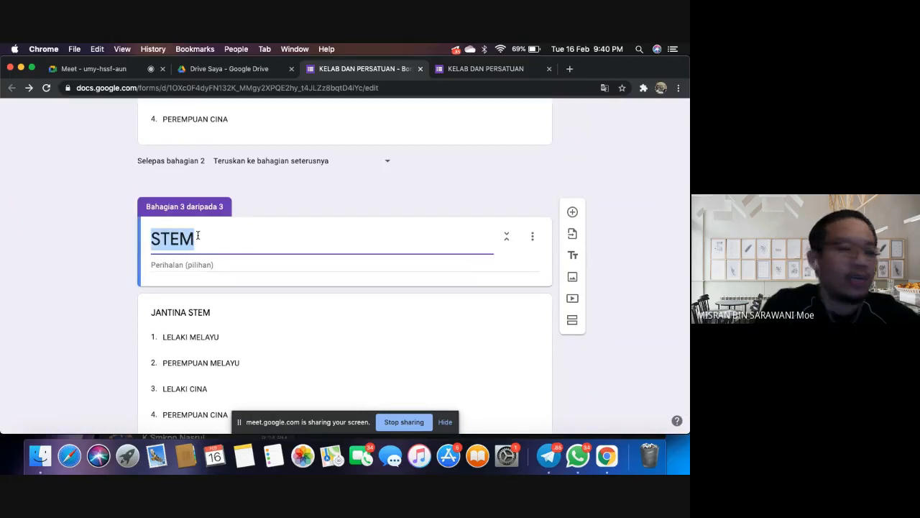
{"action": "scroll", "coordinate": [352, 198], "scroll_direction": "up", "scroll_amount": 10}
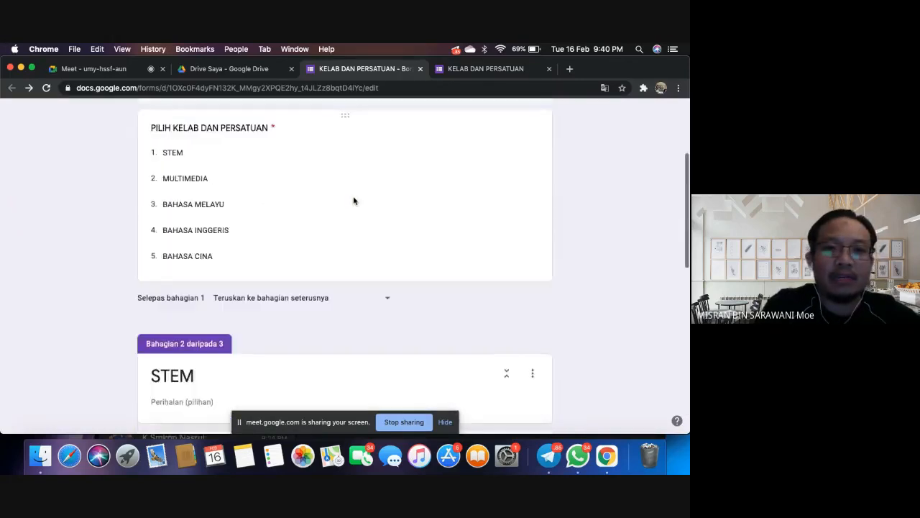
{"action": "scroll", "coordinate": [353, 200], "scroll_direction": "down", "scroll_amount": 5}
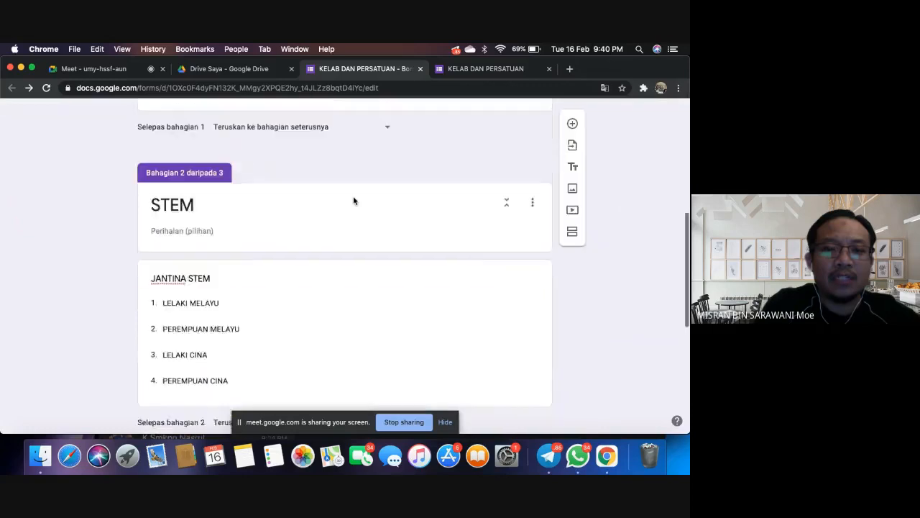
{"action": "scroll", "coordinate": [352, 195], "scroll_direction": "down", "scroll_amount": 3}
{"action": "type", "text": "M"}
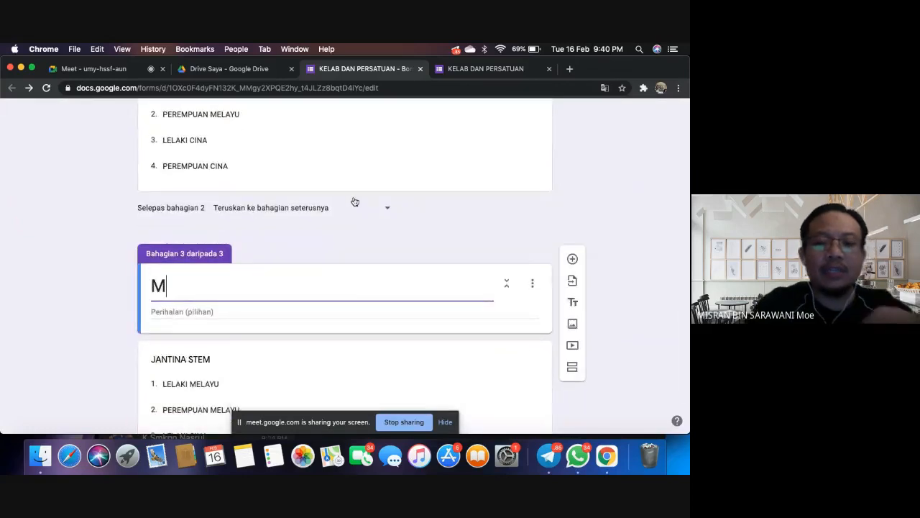
{"action": "type", "text": "ULT"}
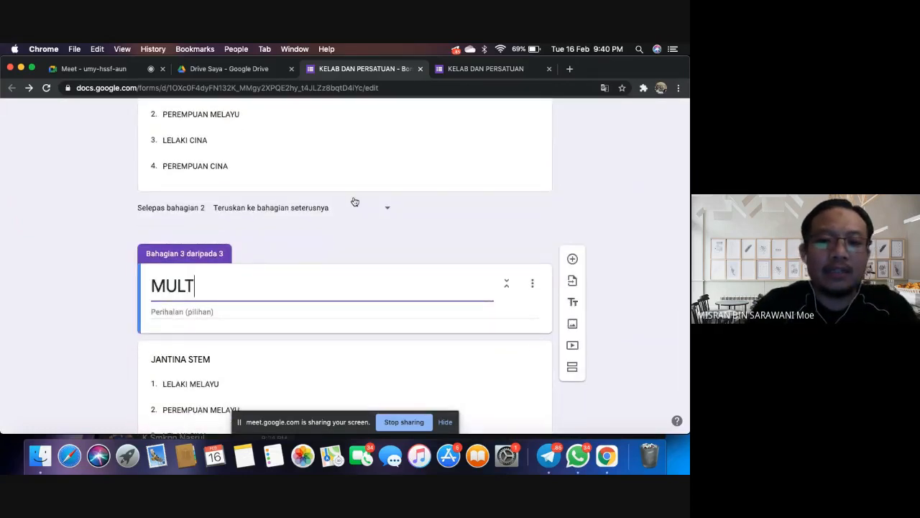
{"action": "type", "text": "IMEDIA"}
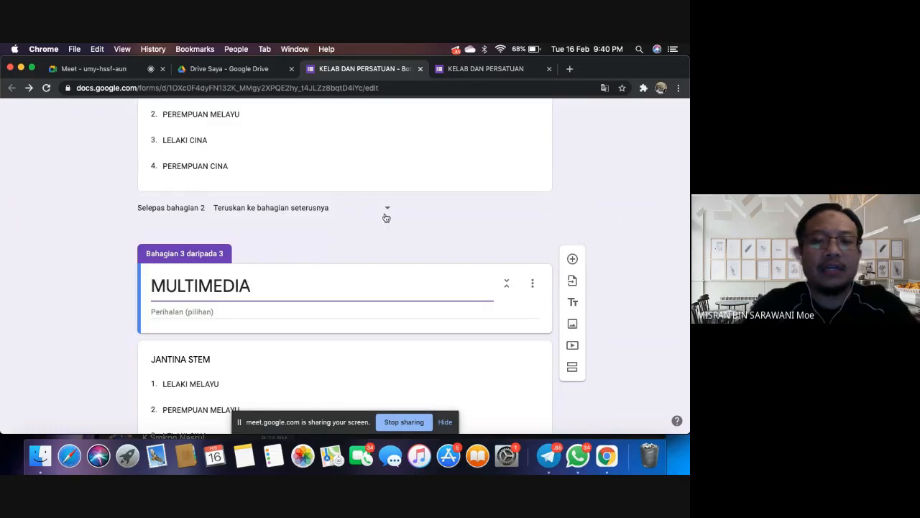
- Rename the question in the MULTIMEDIA section as "JANTINA MULTIMEDIA"
{"action": "scroll", "coordinate": [407, 253], "scroll_direction": "down", "scroll_amount": 3}
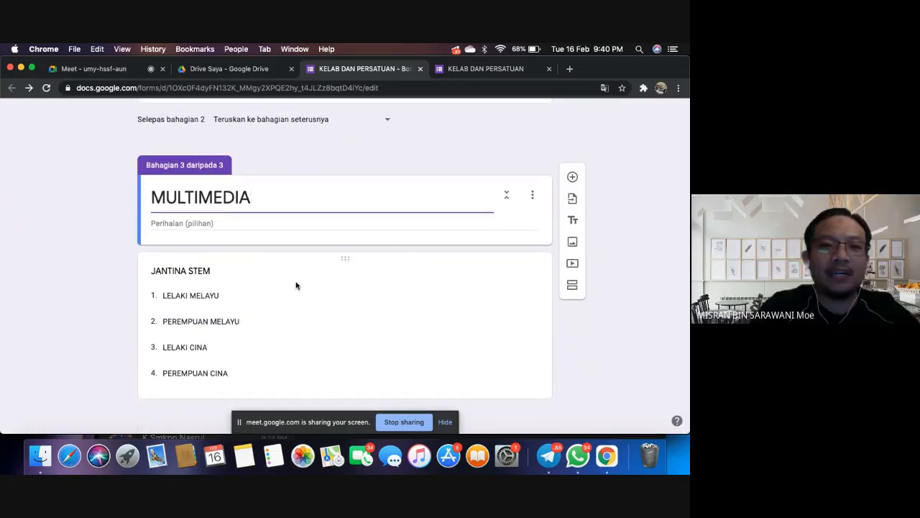
{"action": "left_click", "coordinate": [210, 277]}
{"action": "left_click", "coordinate": [234, 276]}
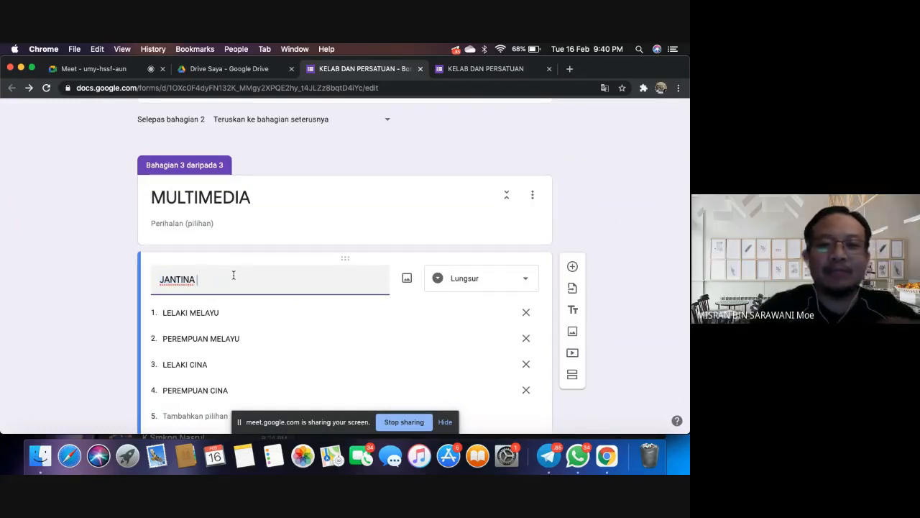
{"action": "type", "text": "MULTIMED"}
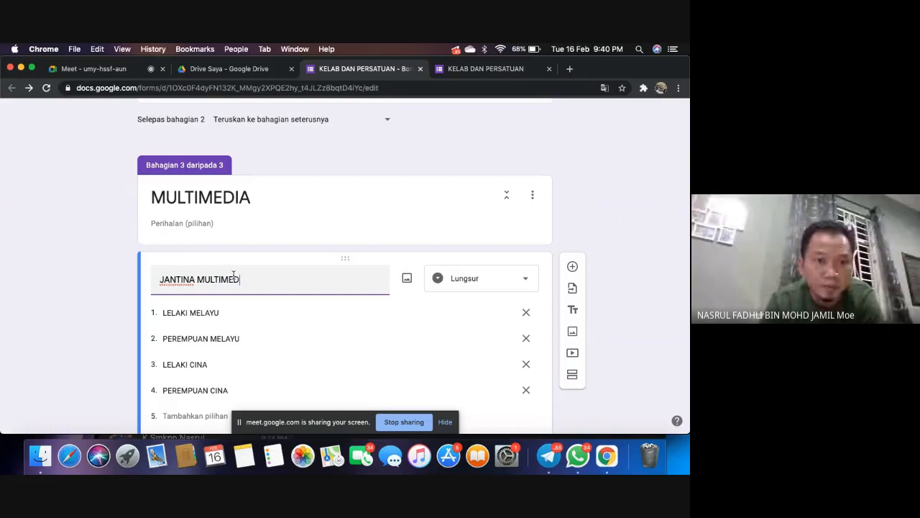
{"action": "type", "text": "IA"}
{"action": "left_click", "coordinate": [619, 217]}
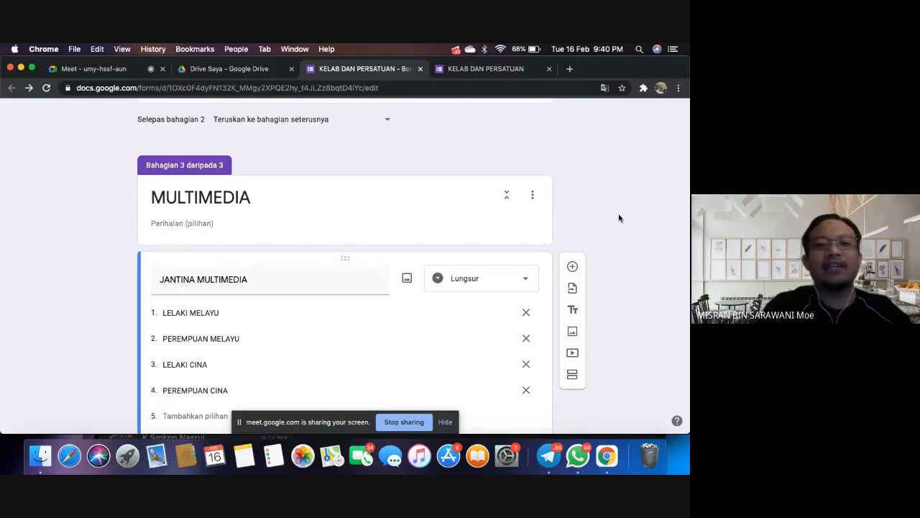
- Duplicate the MULTIMEDIA section together with its JANTINA MULTIMEDIA question
{"action": "scroll", "coordinate": [619, 218], "scroll_direction": "up", "scroll_amount": 5}
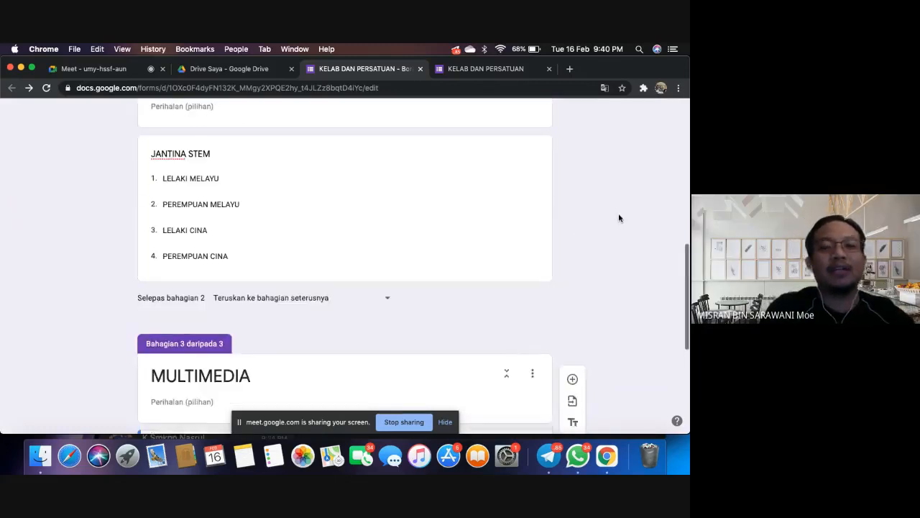
{"action": "scroll", "coordinate": [619, 218], "scroll_direction": "down", "scroll_amount": 6}
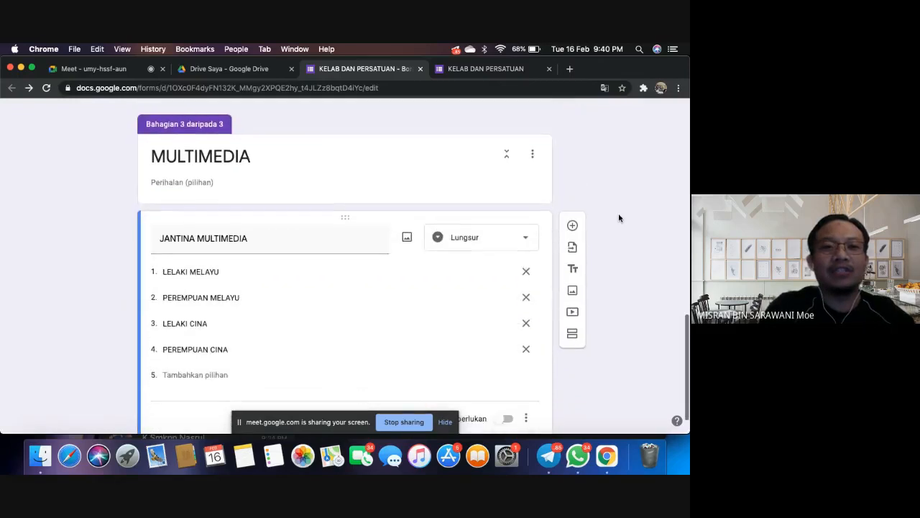
{"action": "scroll", "coordinate": [506, 154], "scroll_direction": "up", "scroll_amount": 3}
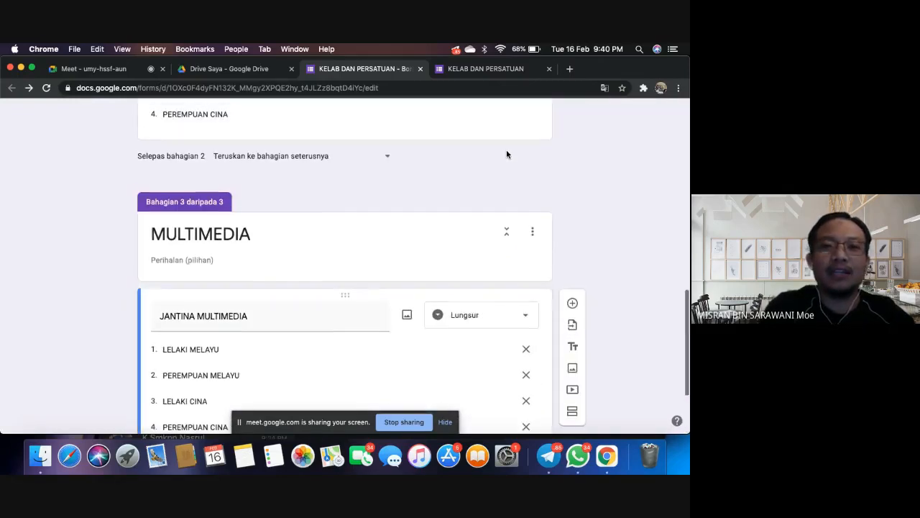
{"action": "scroll", "coordinate": [506, 154], "scroll_direction": "up", "scroll_amount": 10}
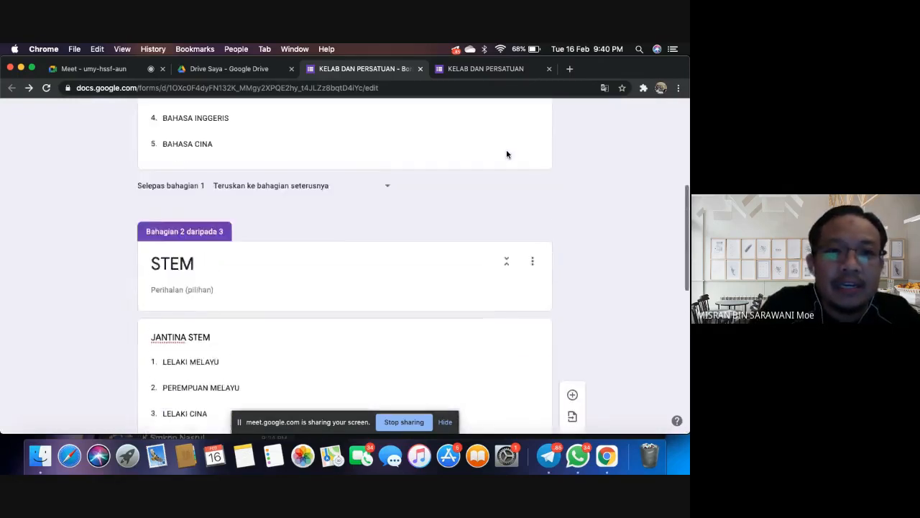
{"action": "scroll", "coordinate": [506, 154], "scroll_direction": "down", "scroll_amount": 5}
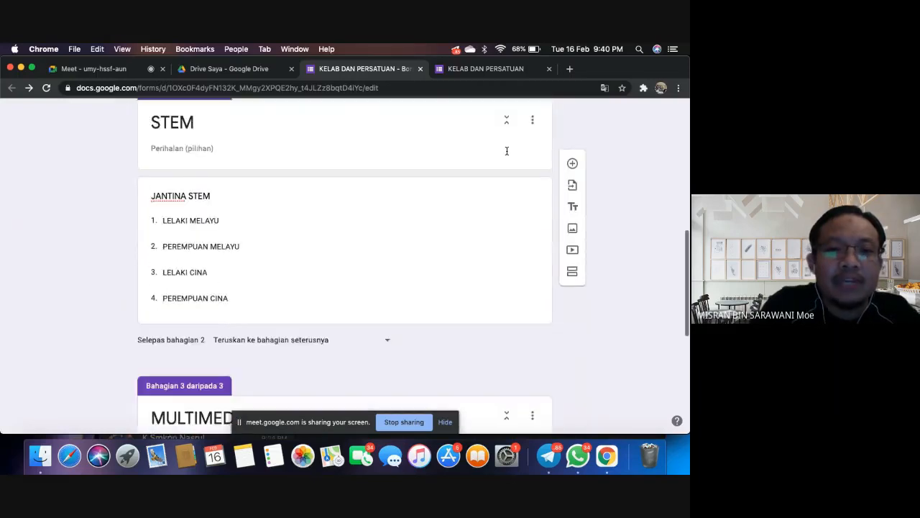
{"action": "scroll", "coordinate": [507, 151], "scroll_direction": "down", "scroll_amount": 5}
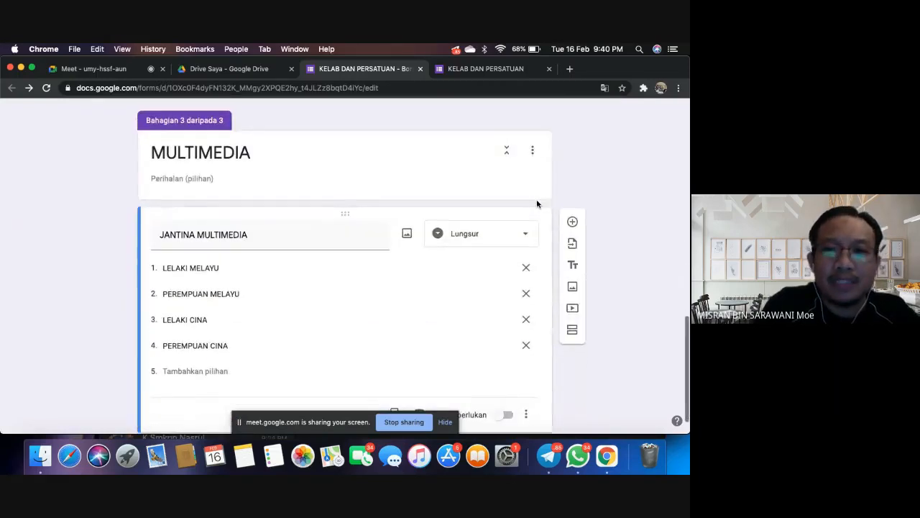
{"action": "left_click", "coordinate": [538, 147]}
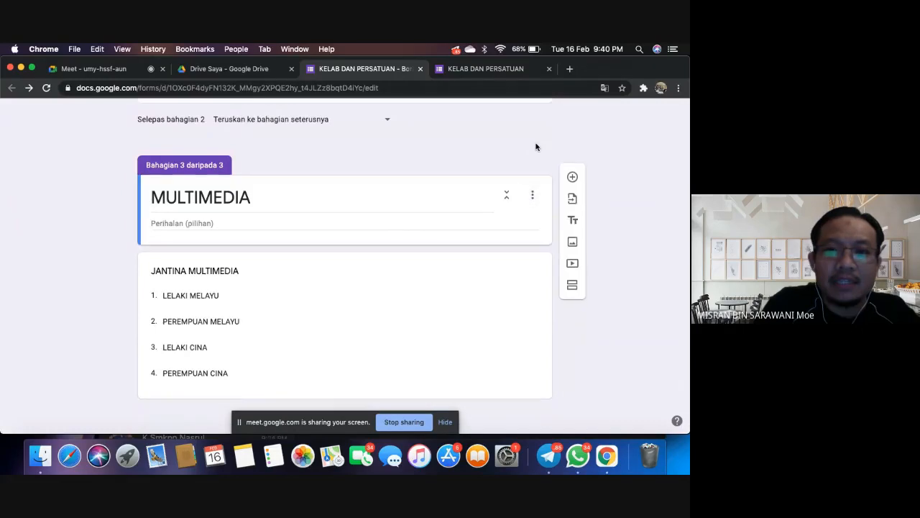
{"action": "left_click", "coordinate": [533, 196]}
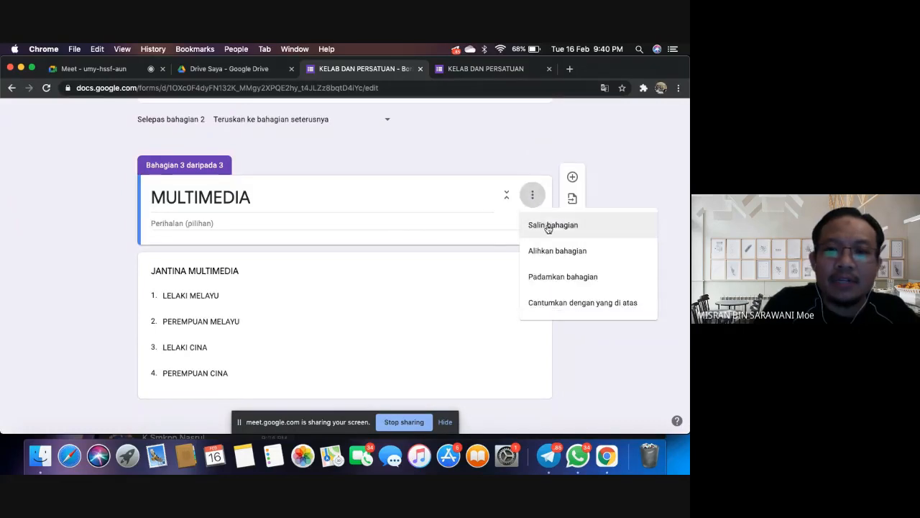
{"action": "left_click", "coordinate": [549, 226]}
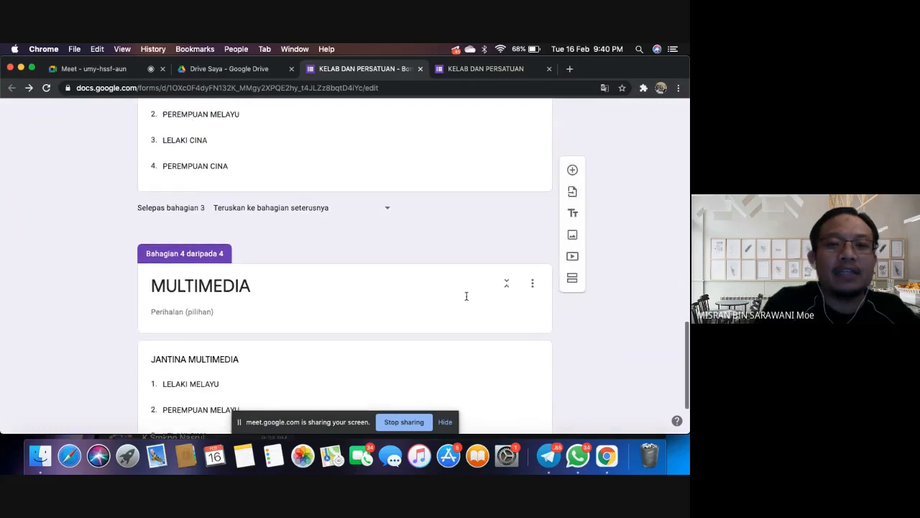
- Retitle the duplicated MULTIMEDIA section, section 4, as "BAHASA MELAYU"
{"action": "double_click", "coordinate": [256, 290]}
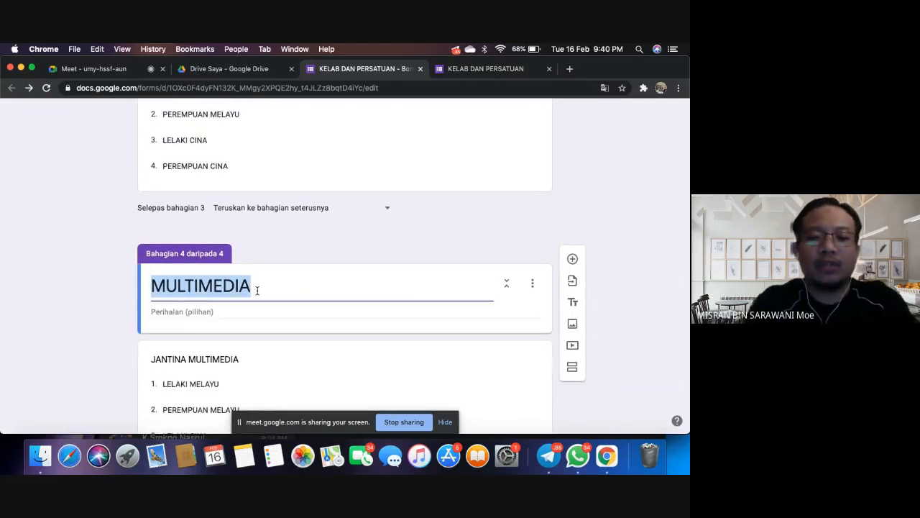
{"action": "type", "text": "BAHASA MEL"}
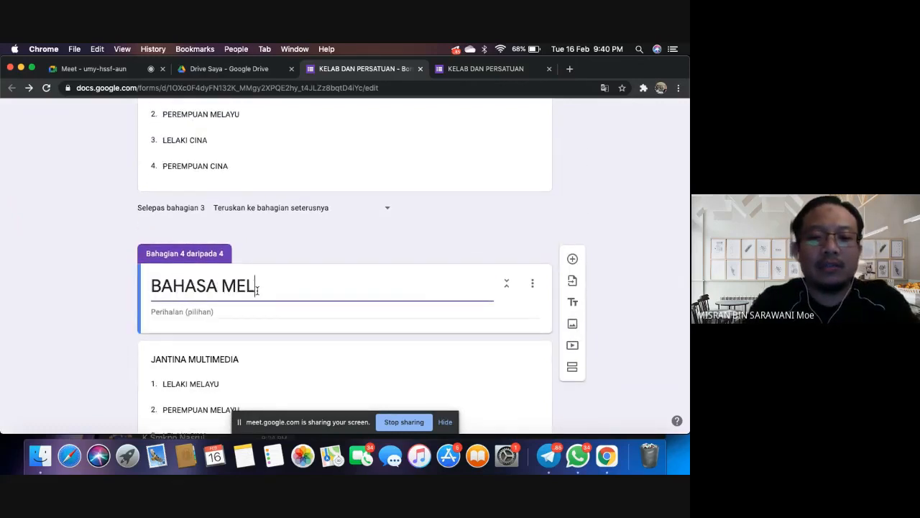
{"action": "type", "text": "AYU"}
- Rename the question in the BAHASA MELAYU section as "JANTINA BAHASA MELAYU"
{"action": "scroll", "coordinate": [256, 290], "scroll_direction": "down", "scroll_amount": 2}
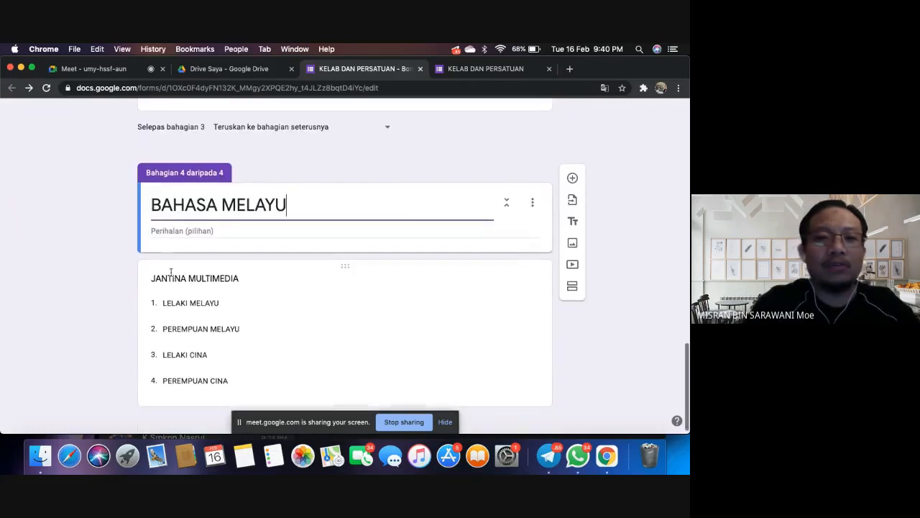
{"action": "left_click", "coordinate": [237, 280]}
{"action": "left_click", "coordinate": [254, 289]}
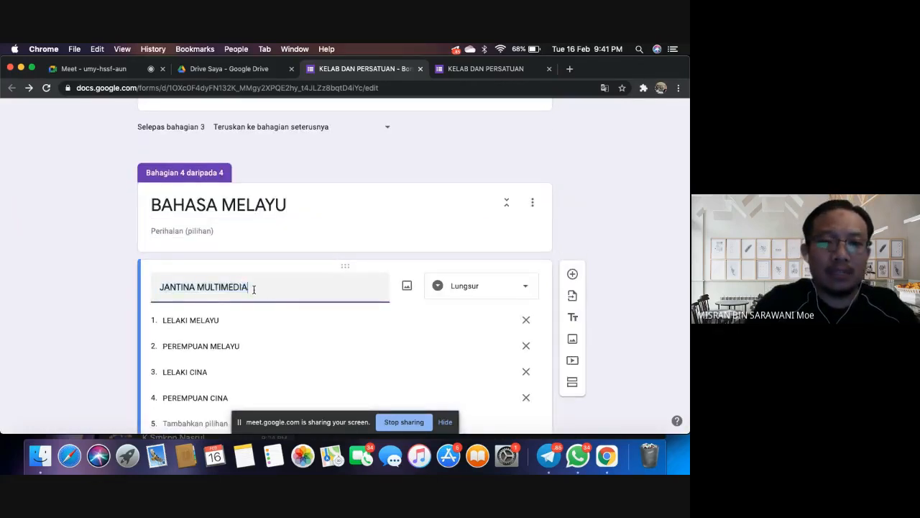
{"action": "double_click", "coordinate": [213, 289]}
{"action": "type", "text": "BAHASA MELAYU"}
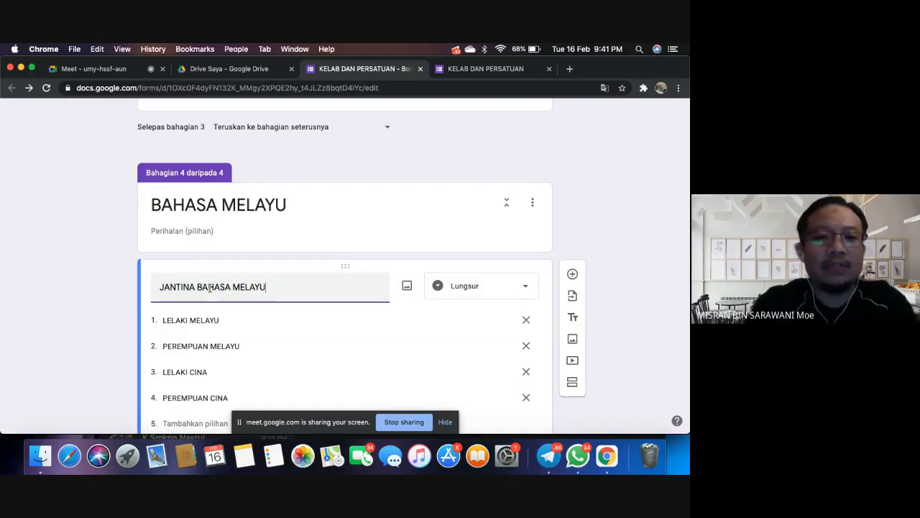
{"action": "left_click", "coordinate": [618, 226]}
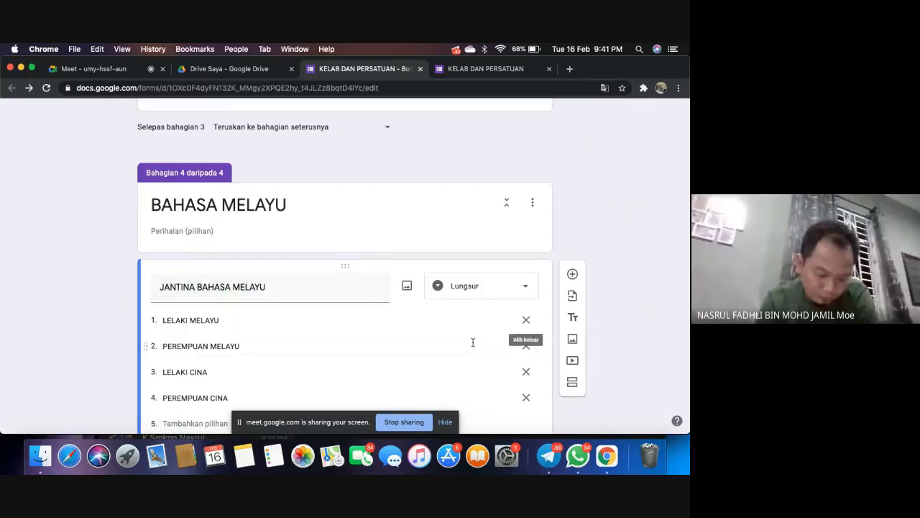
{"action": "scroll", "coordinate": [637, 280], "scroll_direction": "down", "scroll_amount": 2}
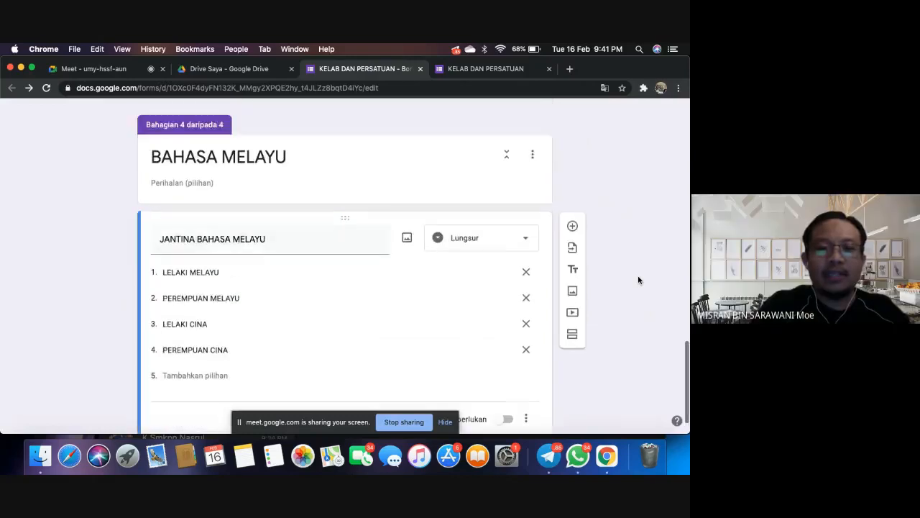
- Switch to the respondent view of the KELAB DAN PERSATUAN form and reload it to check the current version
{"action": "scroll", "coordinate": [638, 276], "scroll_direction": "up", "scroll_amount": 10}
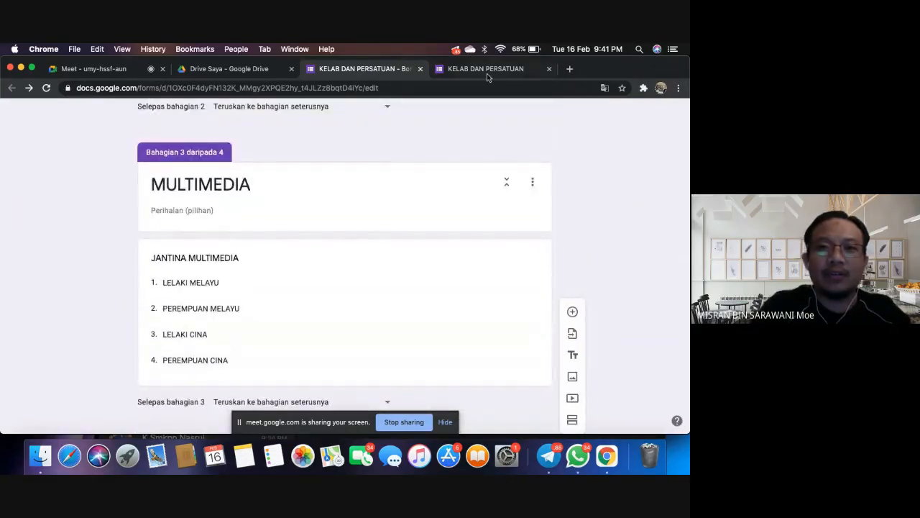
{"action": "left_click", "coordinate": [487, 70]}
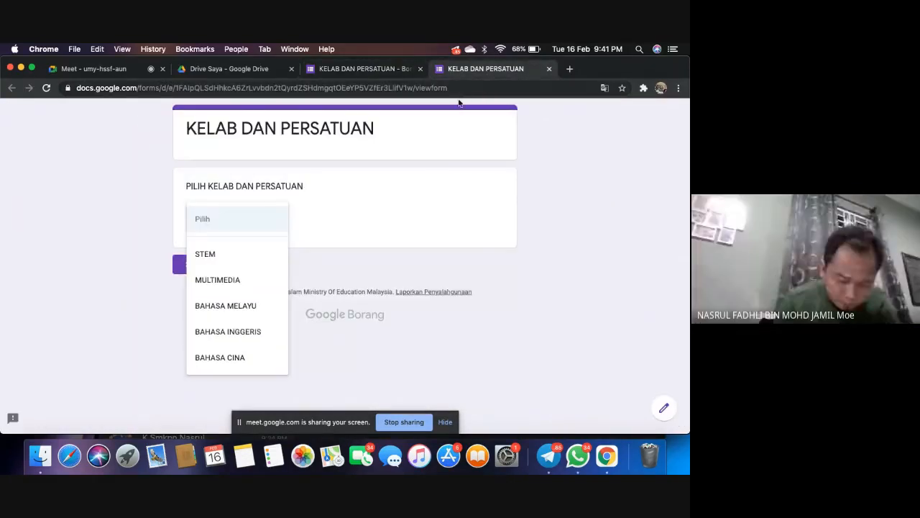
{"action": "left_click", "coordinate": [463, 90]}
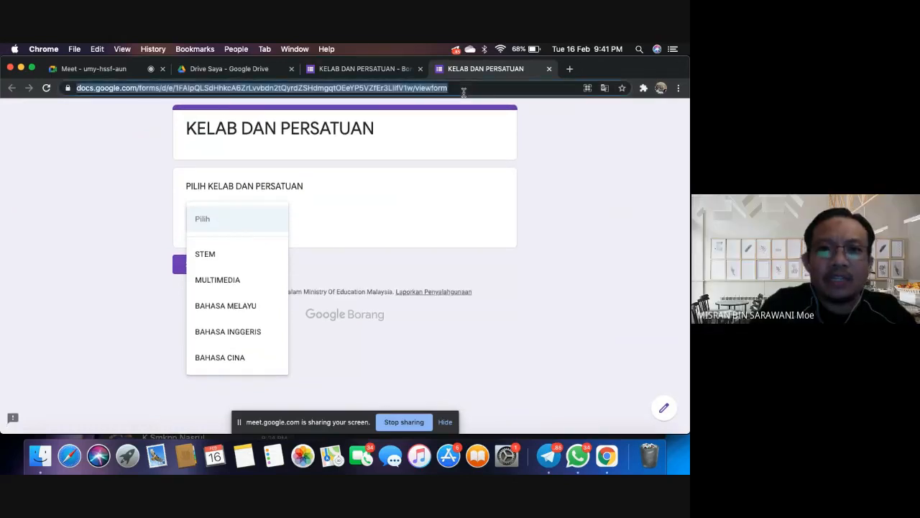
{"action": "key", "text": "Return"}
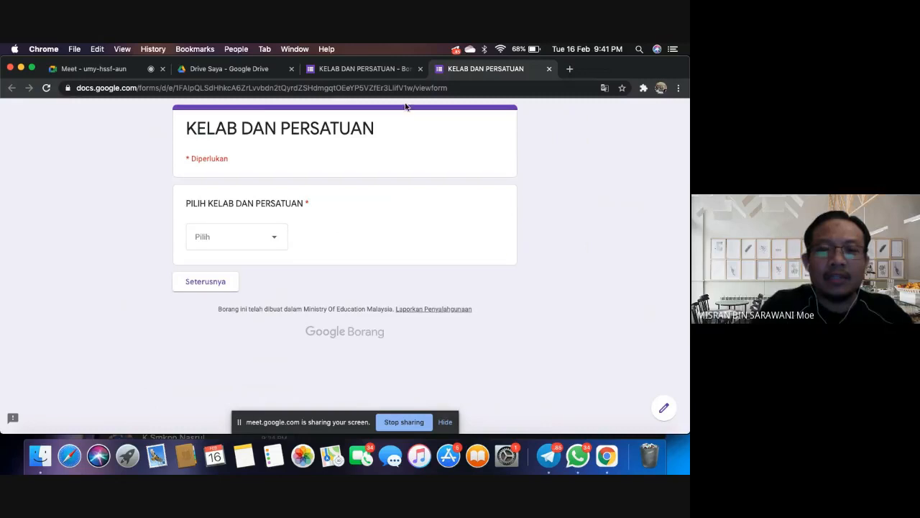
- Return to the form editor and look over the sections up to the PILIH KELAB DAN PERSATUAN question
{"action": "left_click", "coordinate": [374, 69]}
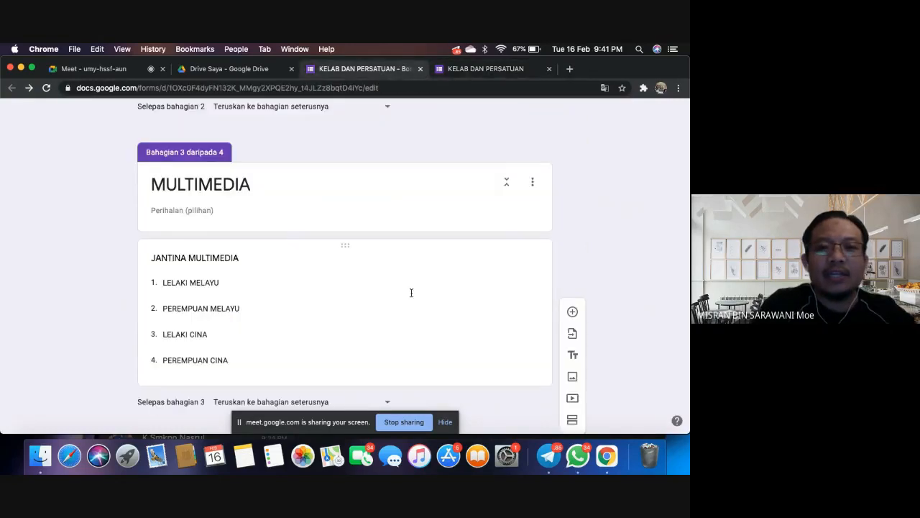
{"action": "scroll", "coordinate": [411, 292], "scroll_direction": "down", "scroll_amount": 2}
{"action": "scroll", "coordinate": [412, 293], "scroll_direction": "down", "scroll_amount": 1}
{"action": "scroll", "coordinate": [410, 294], "scroll_direction": "up", "scroll_amount": 1}
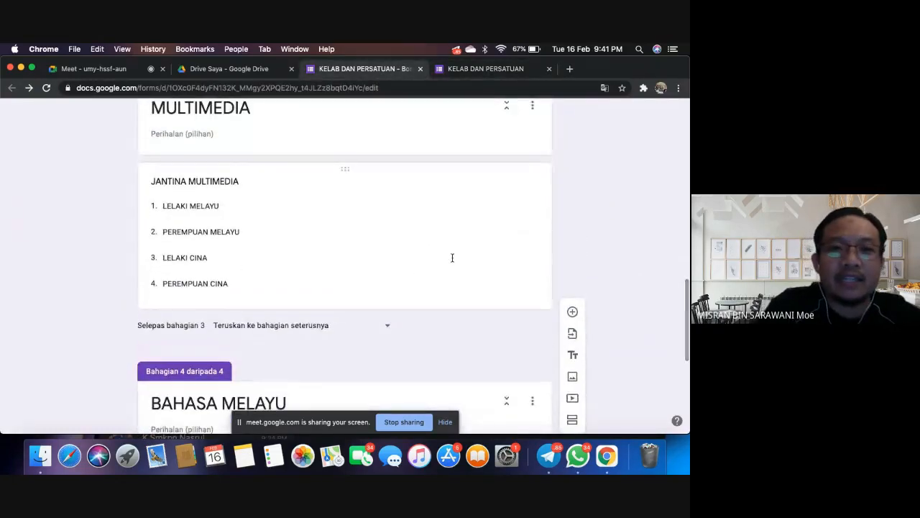
{"action": "scroll", "coordinate": [450, 258], "scroll_direction": "up", "scroll_amount": 3}
{"action": "scroll", "coordinate": [452, 258], "scroll_direction": "up", "scroll_amount": 10}
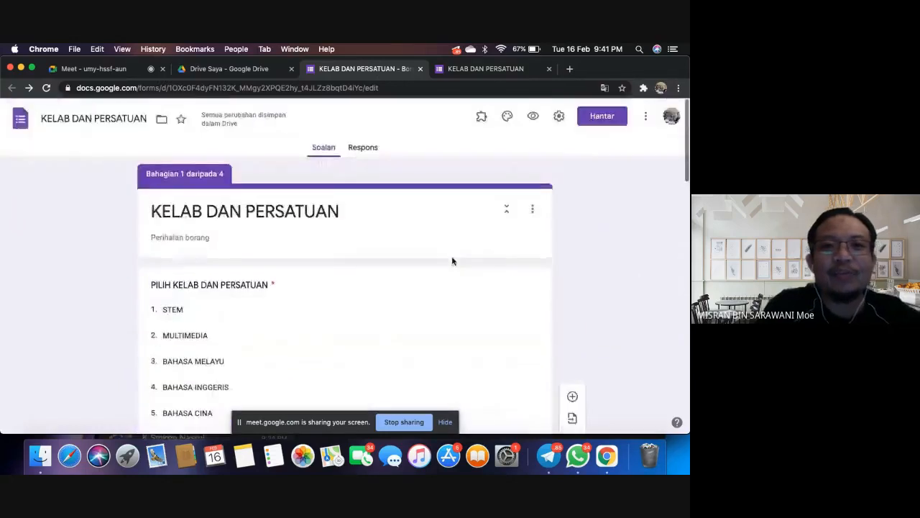
- In the PILIH KELAB DAN PERSATUAN question, route STEM to section 2, MULTIMEDIA to section 3 and BAHASA MELAYU to section 4
{"action": "scroll", "coordinate": [452, 257], "scroll_direction": "down", "scroll_amount": 2}
{"action": "left_click", "coordinate": [453, 258]}
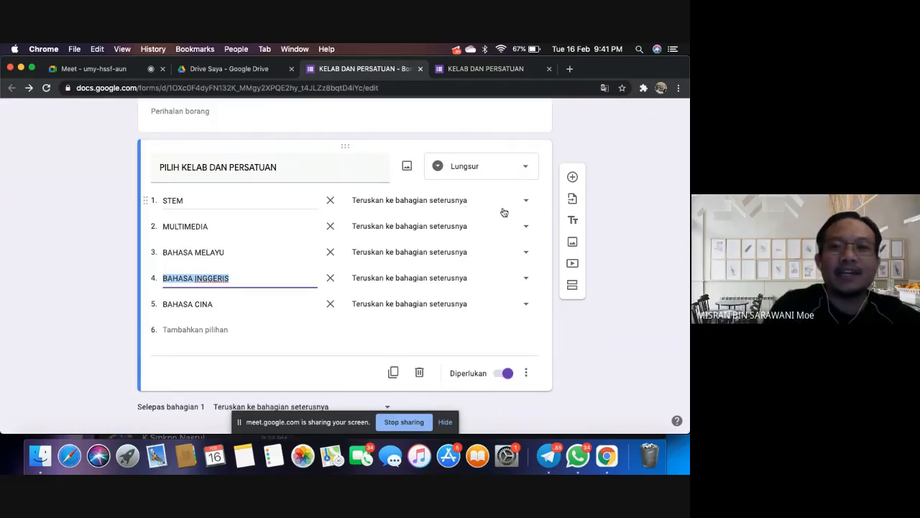
{"action": "left_click", "coordinate": [525, 203]}
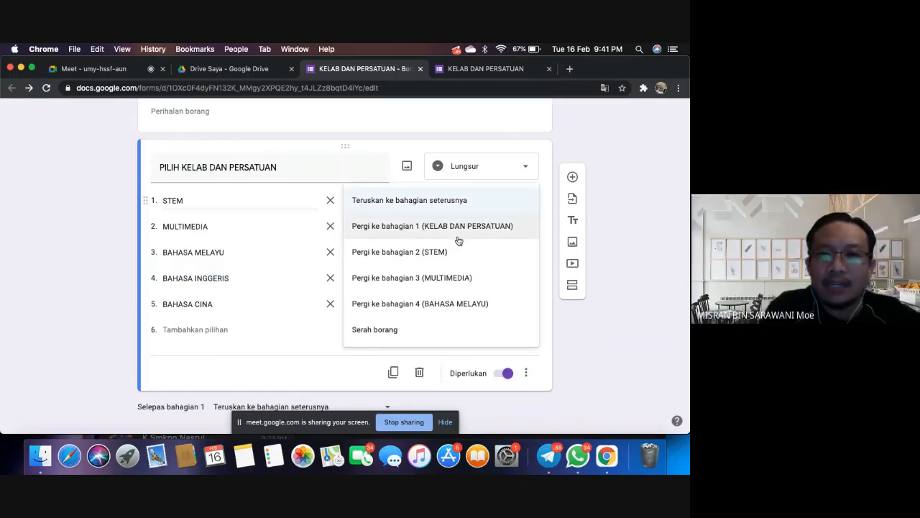
{"action": "left_click", "coordinate": [441, 253]}
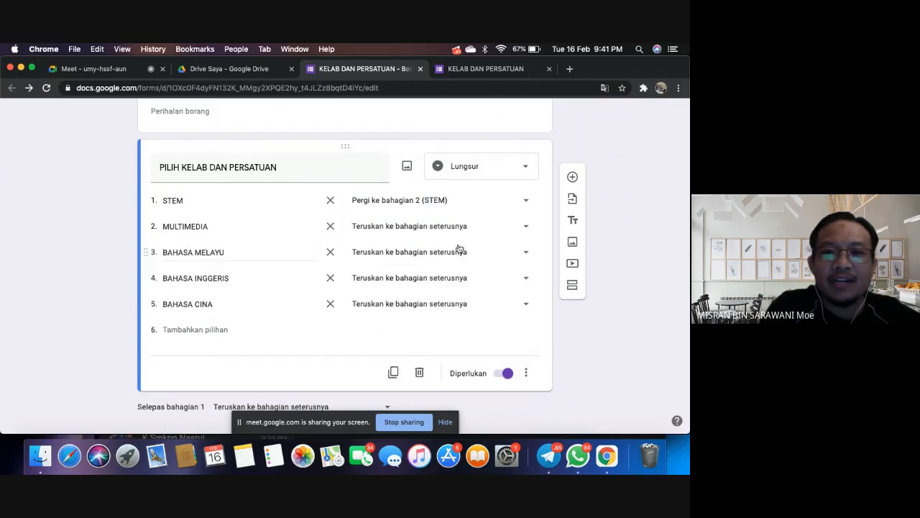
{"action": "left_click", "coordinate": [488, 231]}
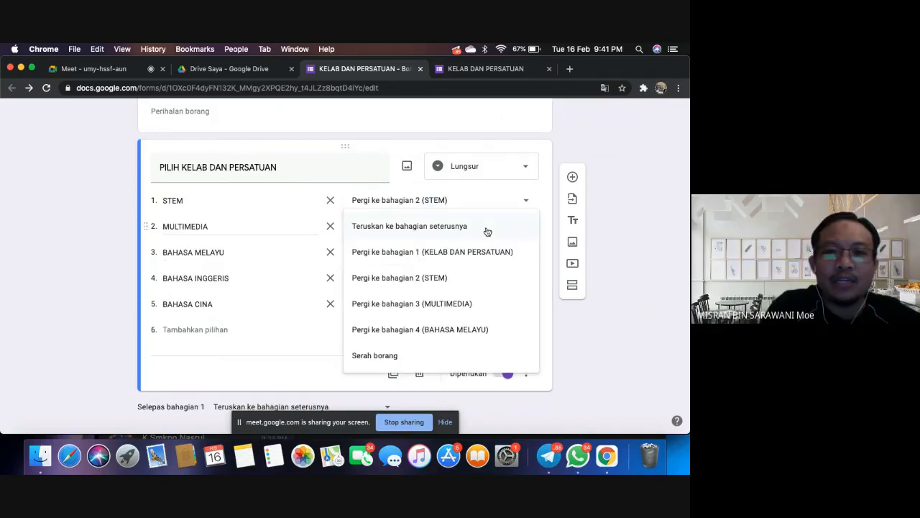
{"action": "left_click", "coordinate": [458, 304]}
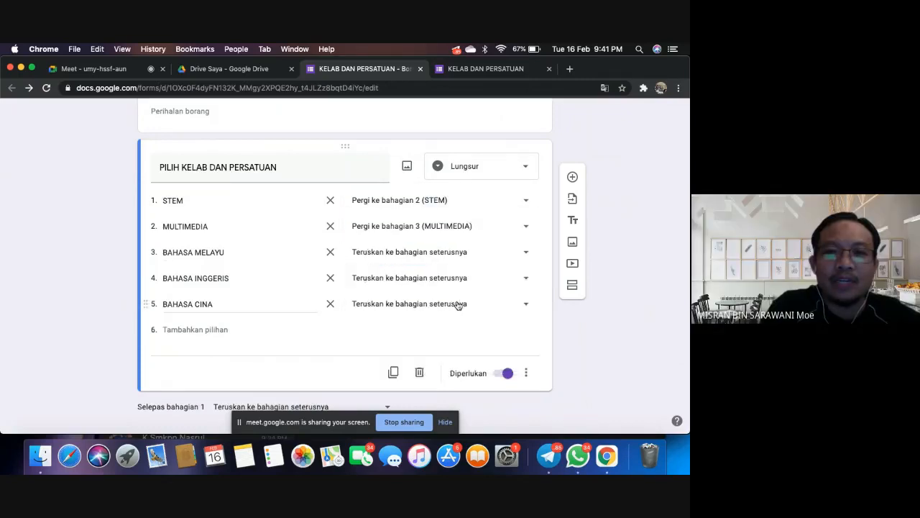
{"action": "left_click", "coordinate": [459, 251]}
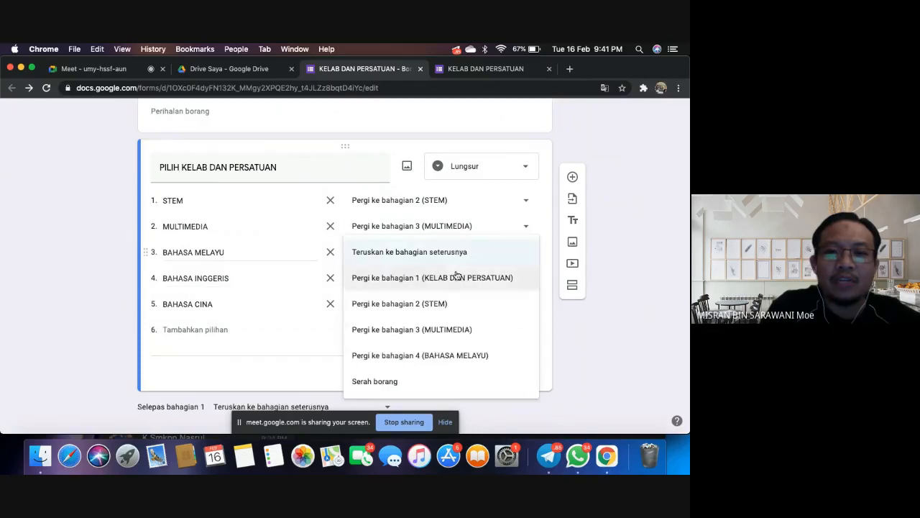
{"action": "left_click", "coordinate": [454, 355]}
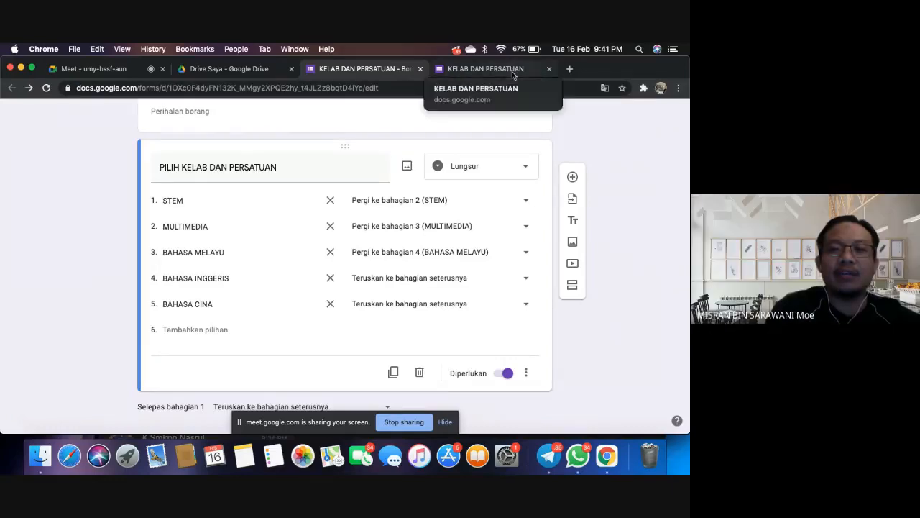
- In the form's respondent view, choose STEM as the club, proceed to the section it leads to and return to the club question
{"action": "left_click", "coordinate": [486, 69]}
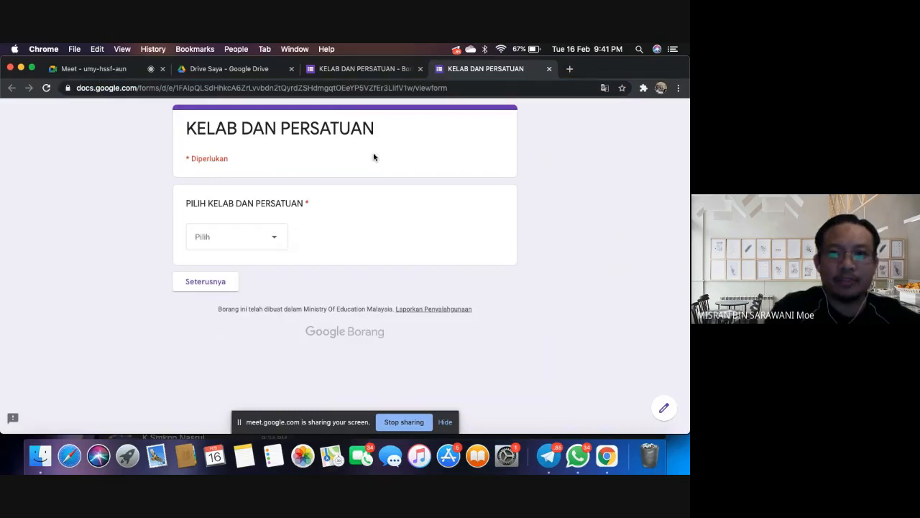
{"action": "left_click", "coordinate": [275, 238]}
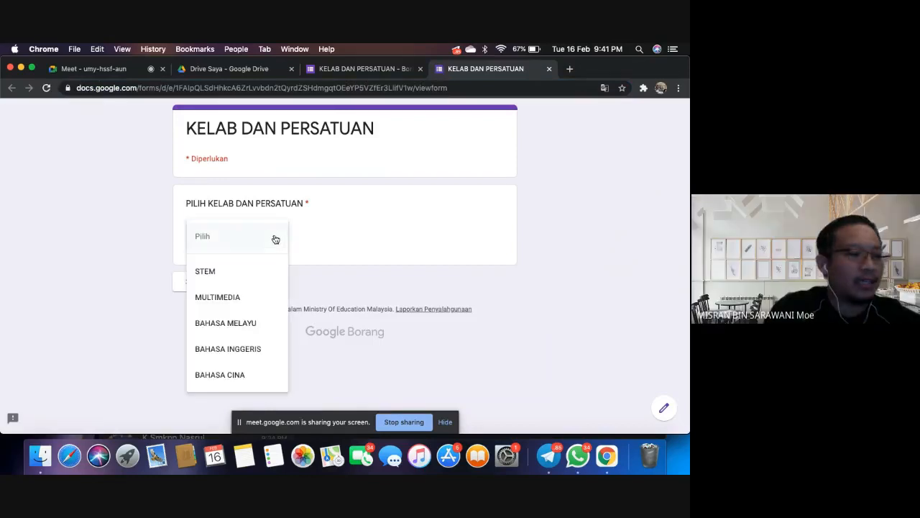
{"action": "left_click", "coordinate": [263, 271]}
{"action": "left_click", "coordinate": [226, 285]}
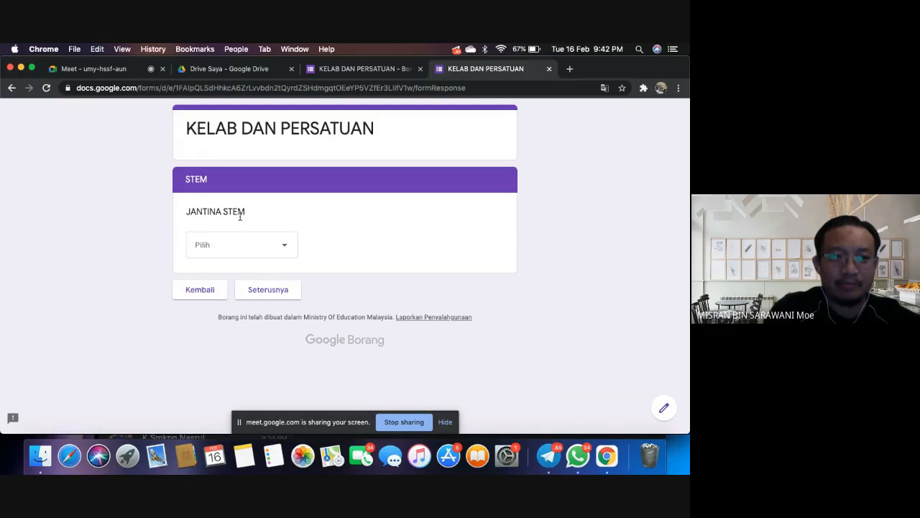
{"action": "left_click", "coordinate": [204, 291]}
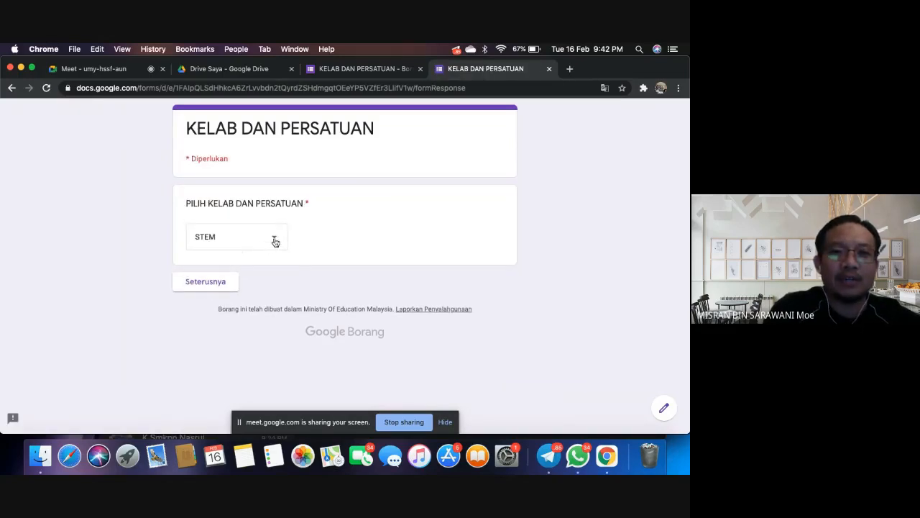
- Test the MULTIMEDIA choice, view the gender options in the section it leads to and return to the club question
{"action": "left_click", "coordinate": [274, 242]}
{"action": "left_click", "coordinate": [251, 264]}
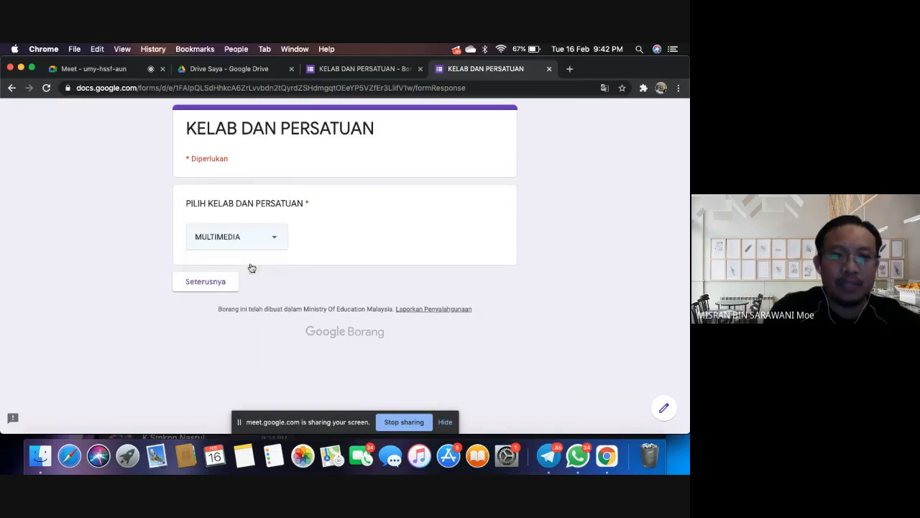
{"action": "left_click", "coordinate": [217, 285]}
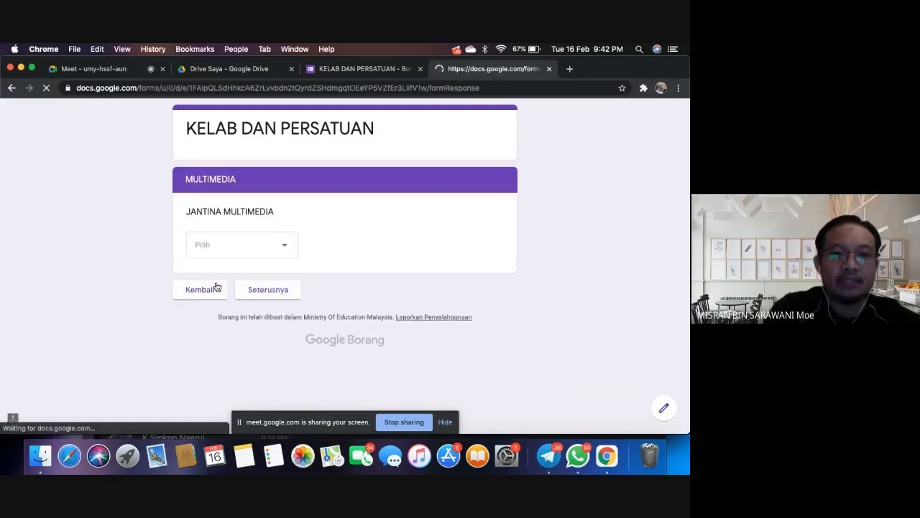
{"action": "left_click", "coordinate": [286, 246]}
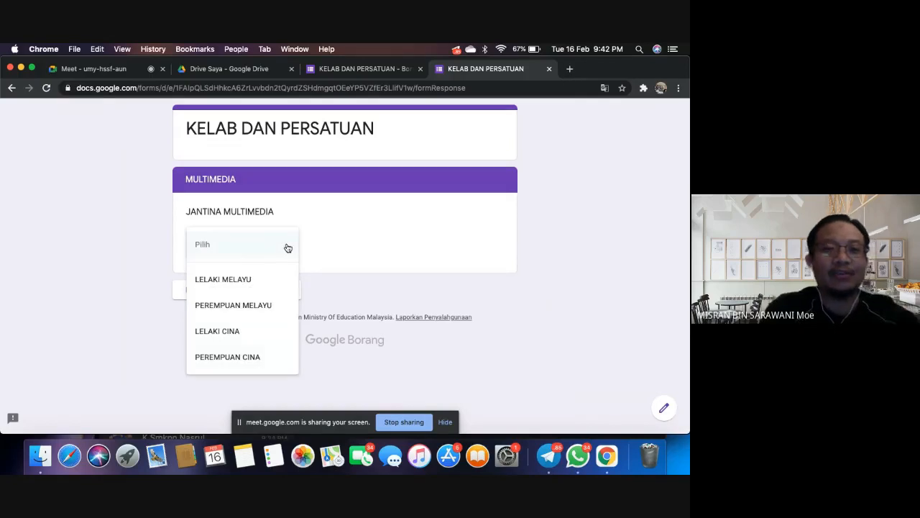
{"action": "left_click", "coordinate": [341, 227]}
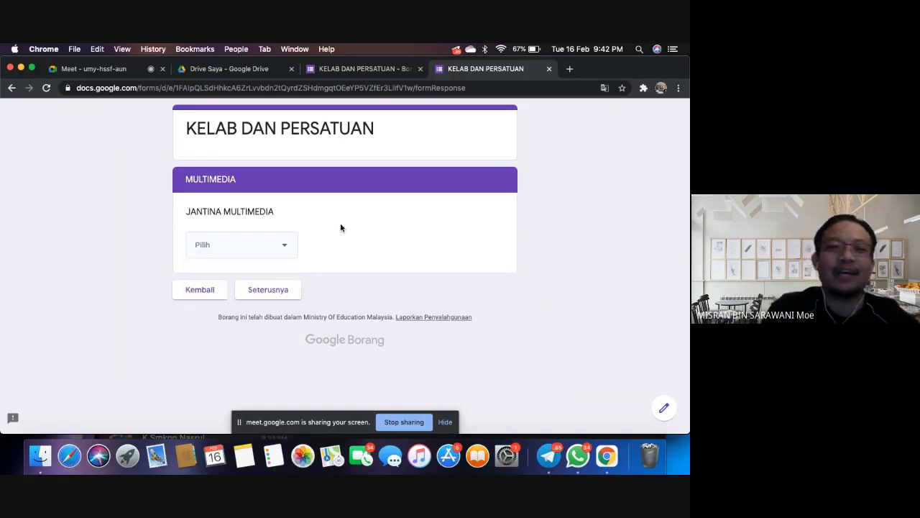
{"action": "left_click", "coordinate": [201, 290]}
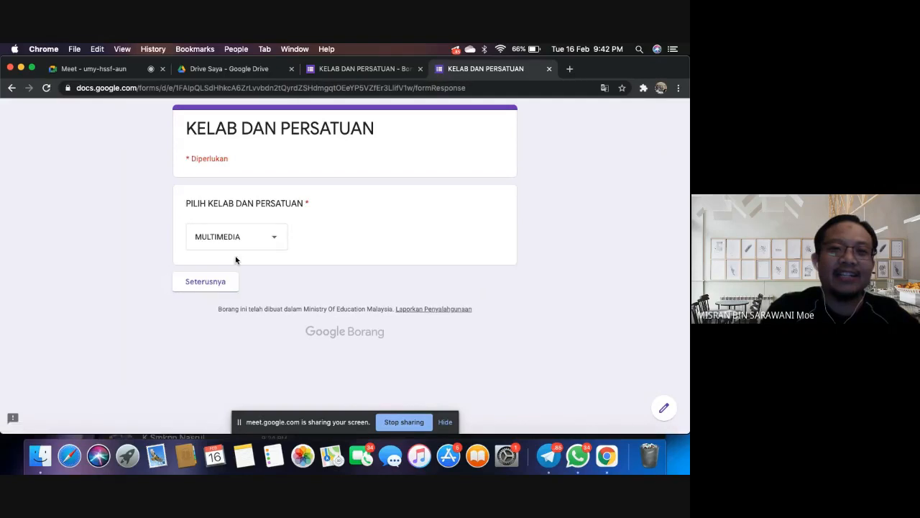
- Test the BAHASA MELAYU choice, check the gender question in the section it leads to and return to the club question
{"action": "left_click", "coordinate": [255, 239]}
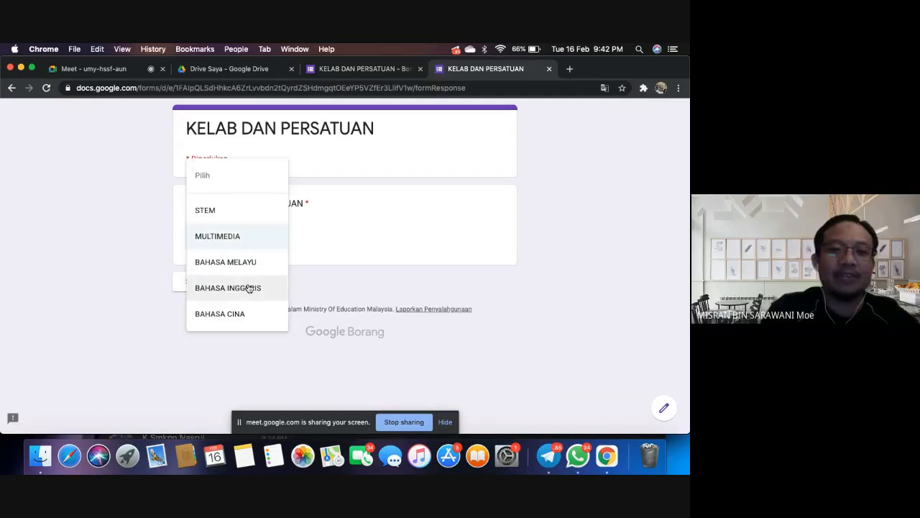
{"action": "left_click", "coordinate": [252, 269]}
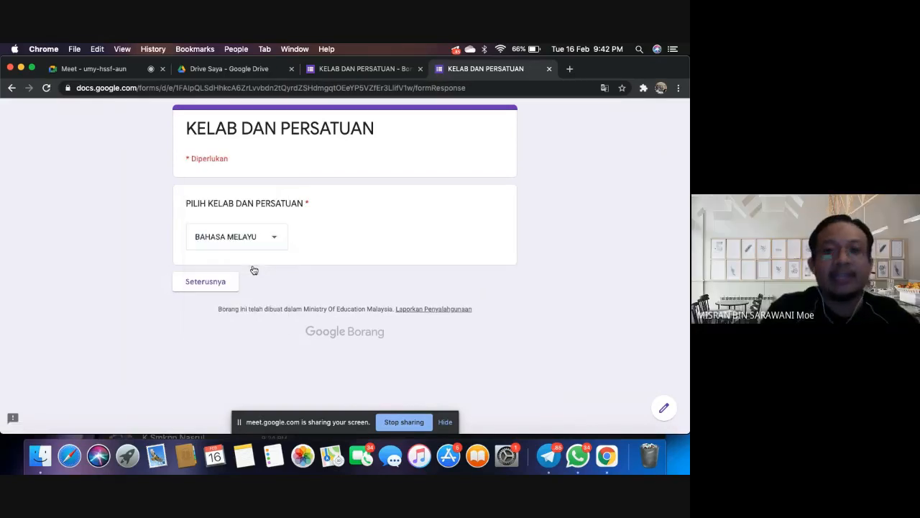
{"action": "left_click", "coordinate": [212, 290]}
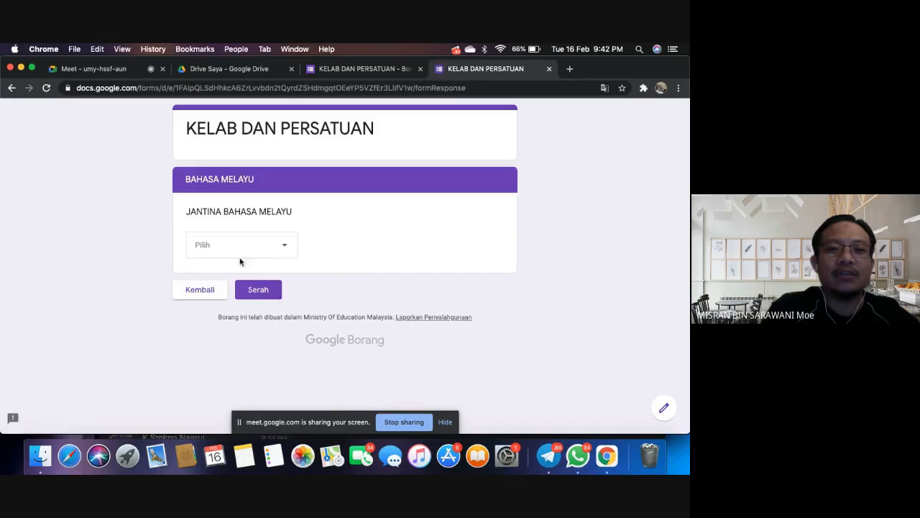
{"action": "left_click", "coordinate": [277, 253]}
{"action": "left_click", "coordinate": [363, 266]}
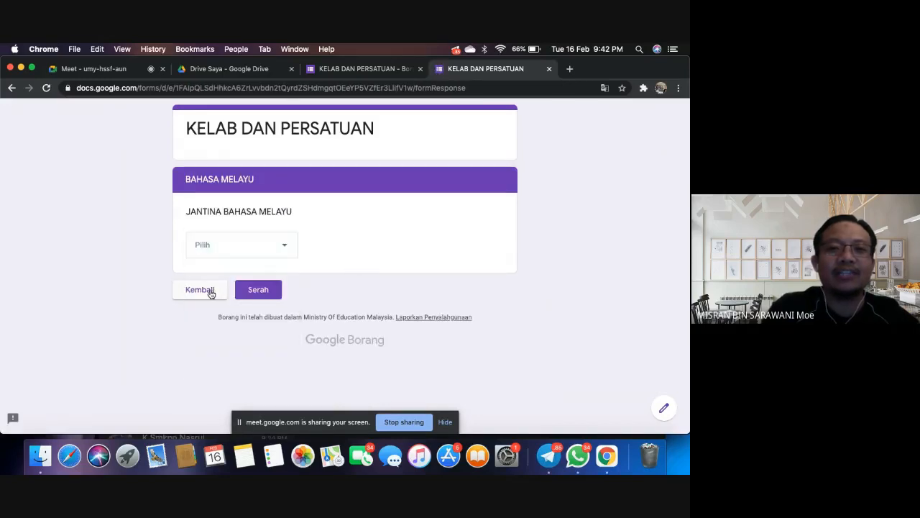
{"action": "left_click", "coordinate": [207, 290]}
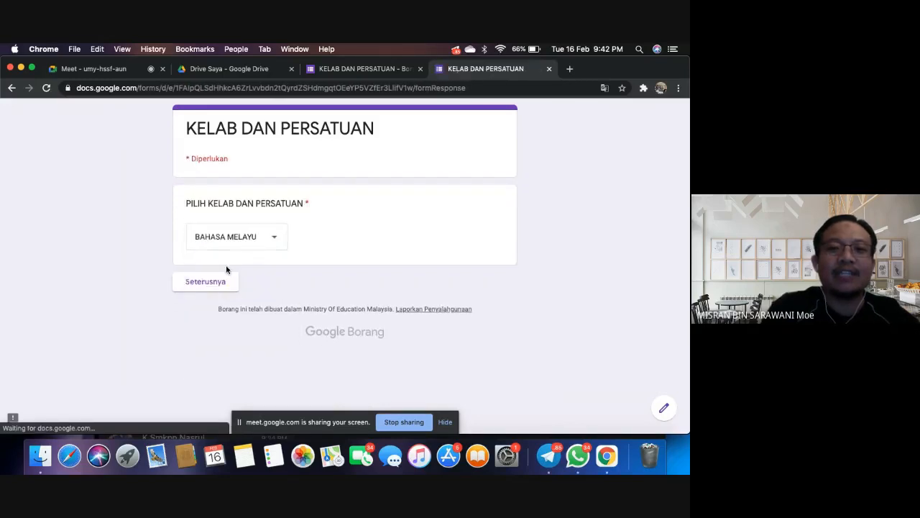
- Choose BAHASA INGGERIS as the club and proceed to check which section it leads to
{"action": "left_click", "coordinate": [265, 242]}
{"action": "left_click", "coordinate": [255, 262]}
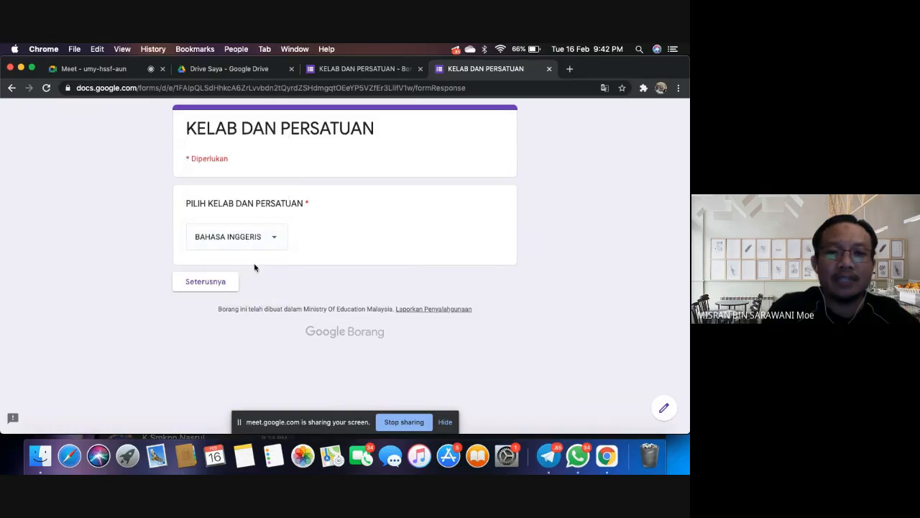
{"action": "left_click", "coordinate": [208, 282]}
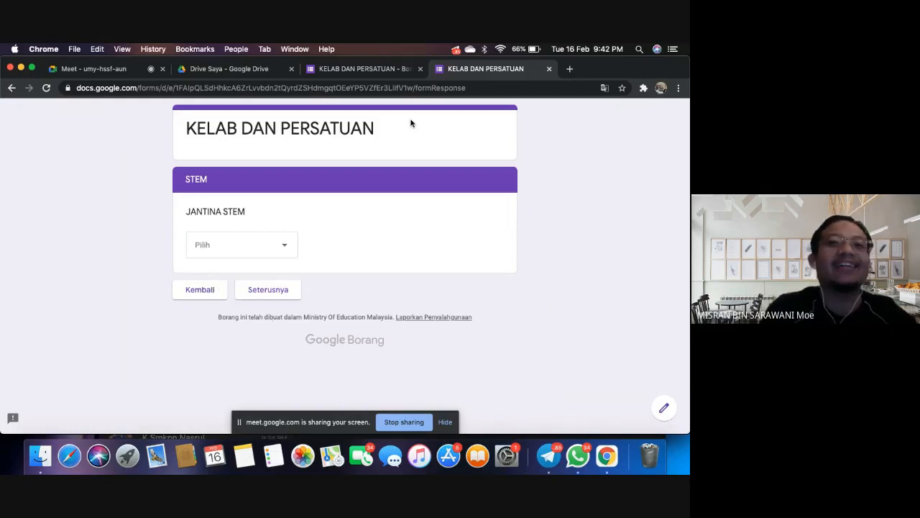
- Return to the form editor and review the club options' section routing against the STEM, MULTIMEDIA and BAHASA MELAYU sections
{"action": "left_click", "coordinate": [351, 69]}
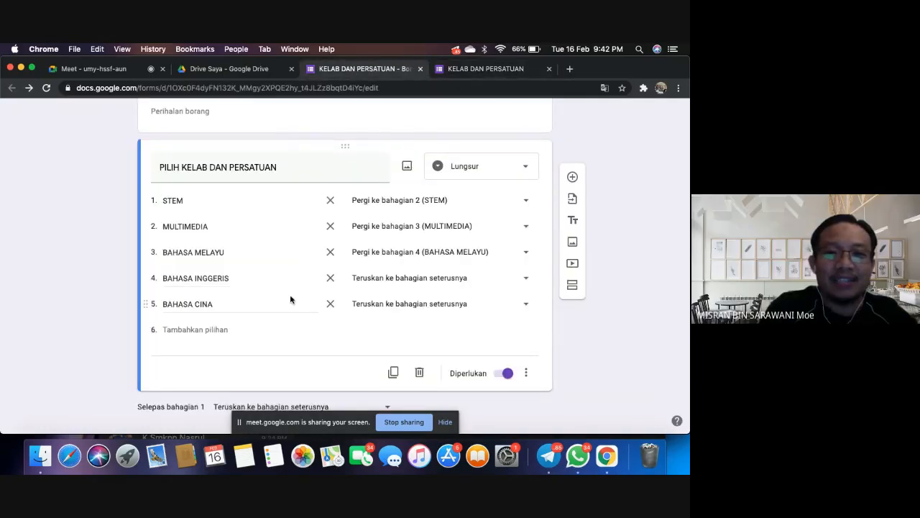
{"action": "scroll", "coordinate": [291, 299], "scroll_direction": "down", "scroll_amount": 5}
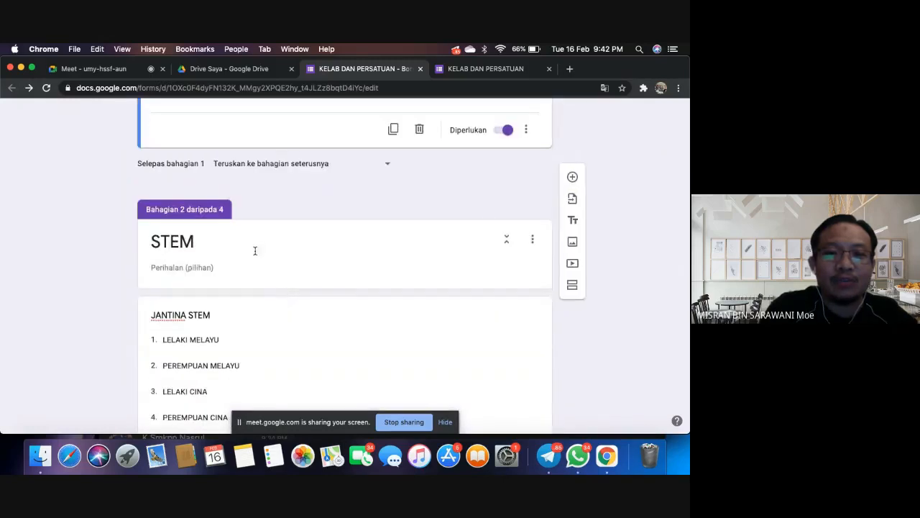
{"action": "scroll", "coordinate": [318, 189], "scroll_direction": "up", "scroll_amount": 3}
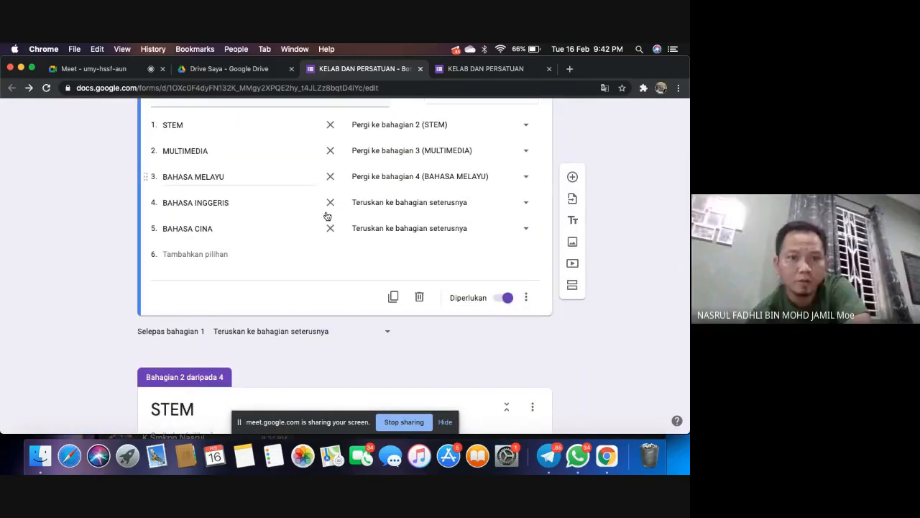
{"action": "scroll", "coordinate": [286, 271], "scroll_direction": "down", "scroll_amount": 5}
{"action": "scroll", "coordinate": [286, 272], "scroll_direction": "down", "scroll_amount": 8}
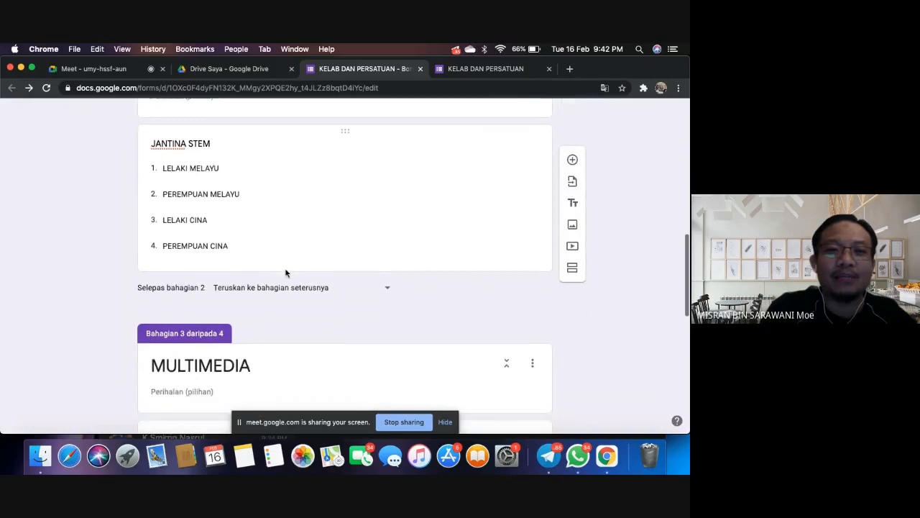
{"action": "scroll", "coordinate": [286, 271], "scroll_direction": "up", "scroll_amount": 10}
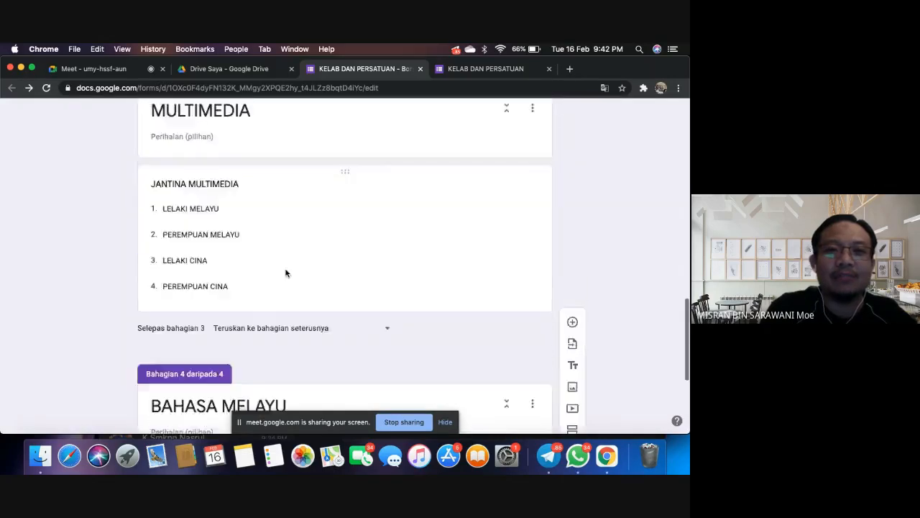
{"action": "scroll", "coordinate": [286, 272], "scroll_direction": "up", "scroll_amount": 8}
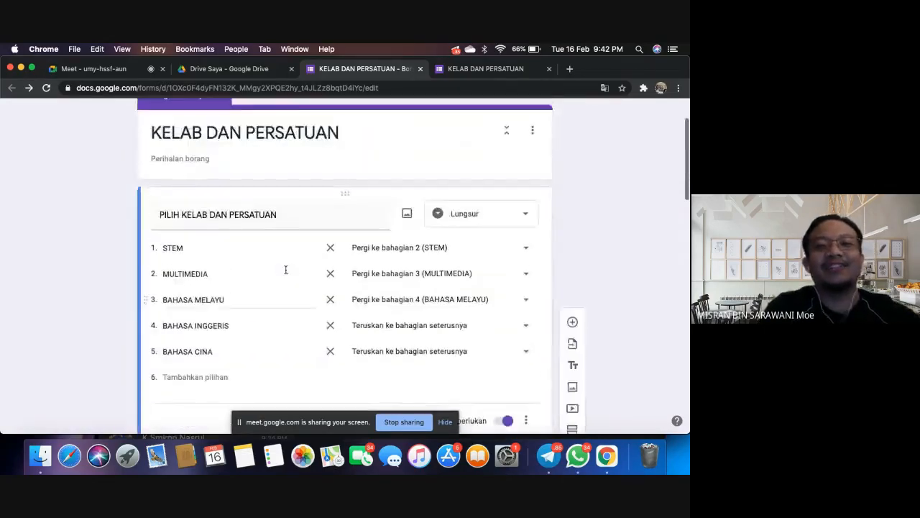
{"action": "scroll", "coordinate": [285, 269], "scroll_direction": "down", "scroll_amount": 5}
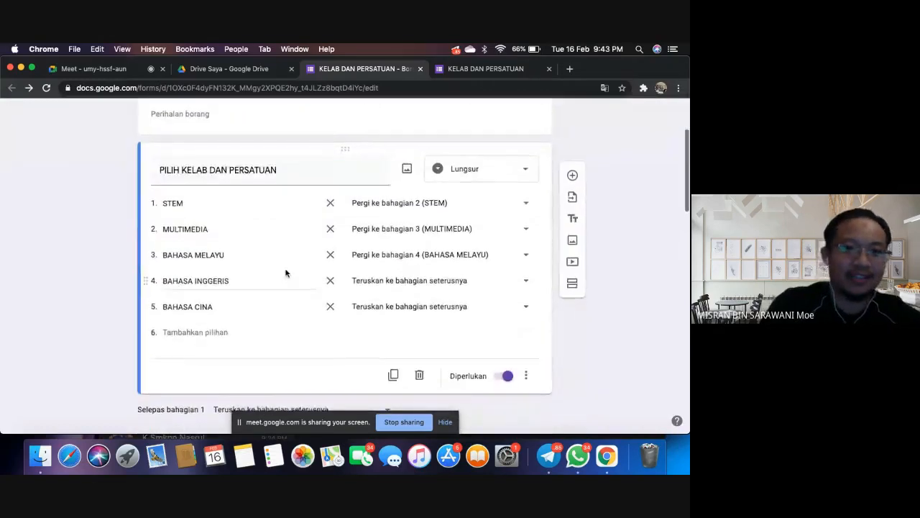
{"action": "scroll", "coordinate": [285, 271], "scroll_direction": "down", "scroll_amount": 3}
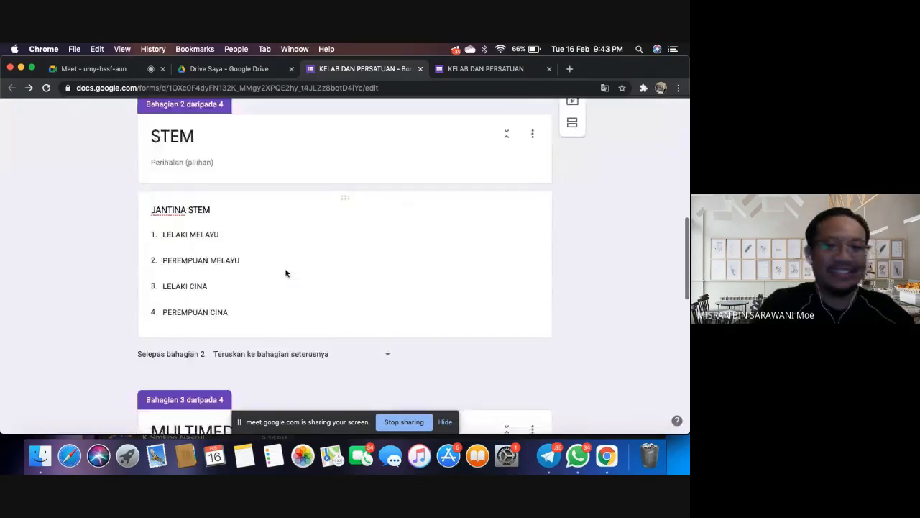
{"action": "scroll", "coordinate": [286, 271], "scroll_direction": "up", "scroll_amount": 6}
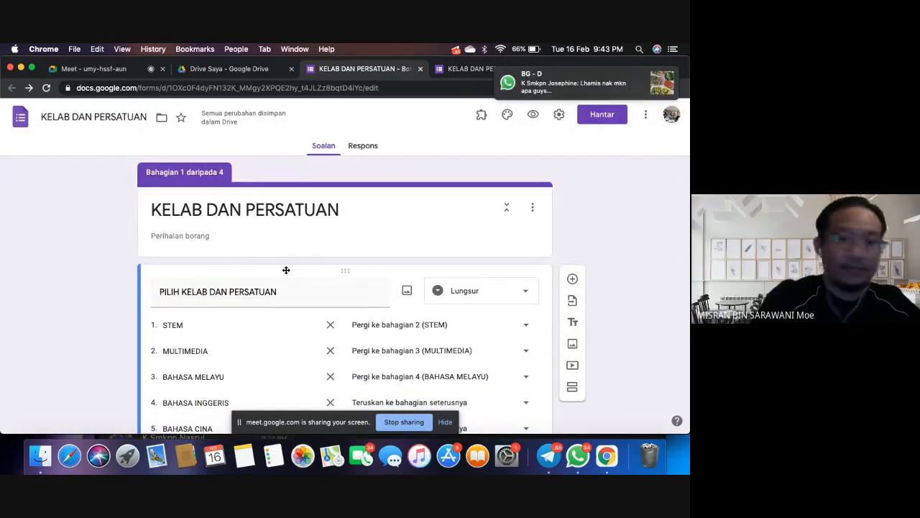
{"action": "scroll", "coordinate": [286, 270], "scroll_direction": "down", "scroll_amount": 3}
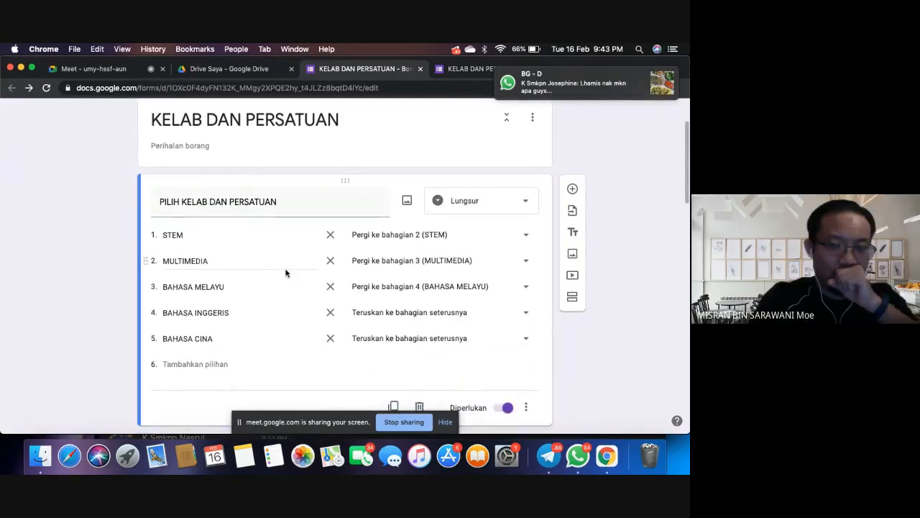
{"action": "scroll", "coordinate": [285, 273], "scroll_direction": "down", "scroll_amount": 1}
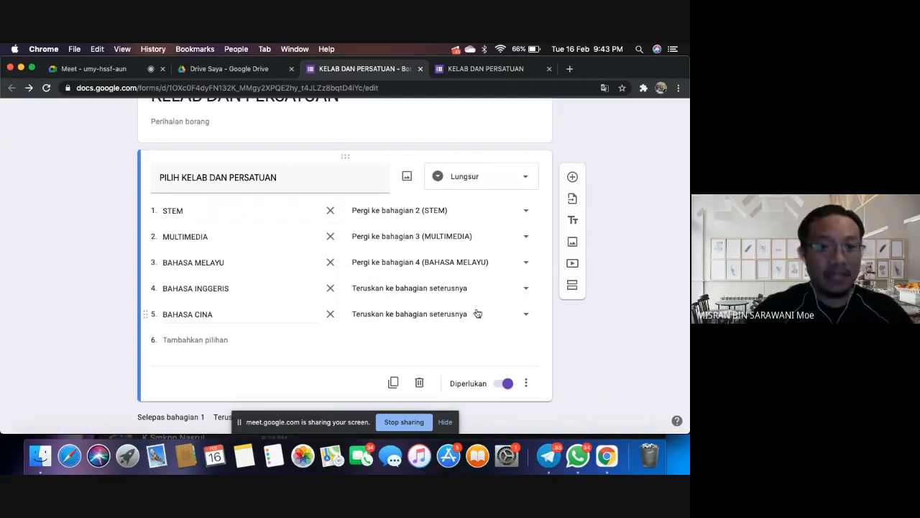
{"action": "scroll", "coordinate": [477, 313], "scroll_direction": "down", "scroll_amount": 1}
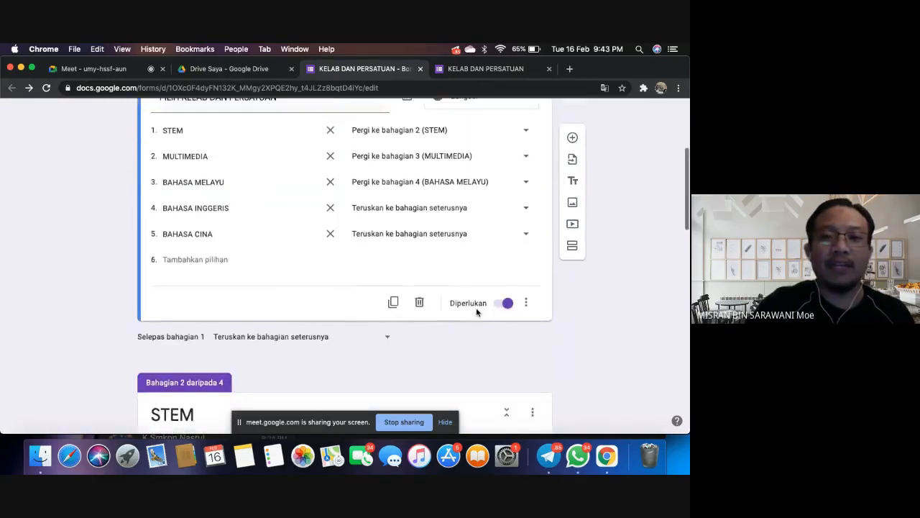
- Open the marketplace of add-ons available for the form
{"action": "scroll", "coordinate": [477, 314], "scroll_direction": "up", "scroll_amount": 3}
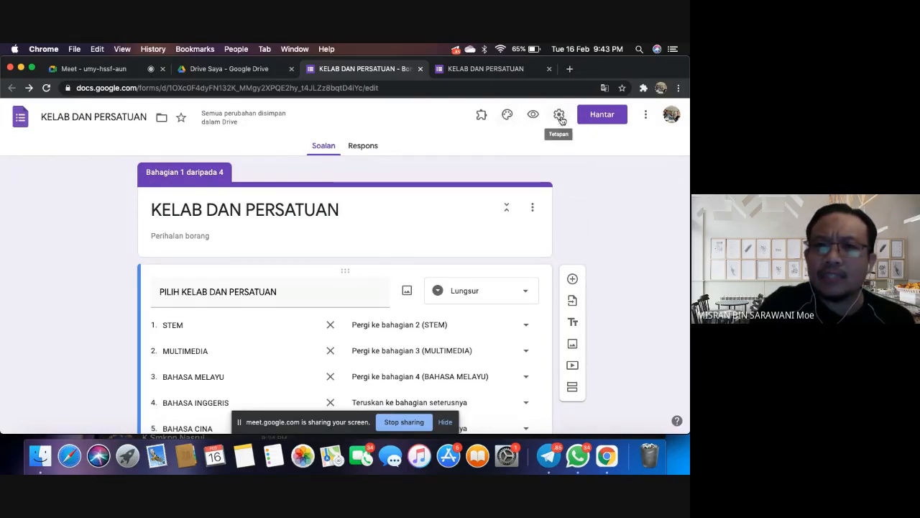
{"action": "left_click", "coordinate": [647, 116]}
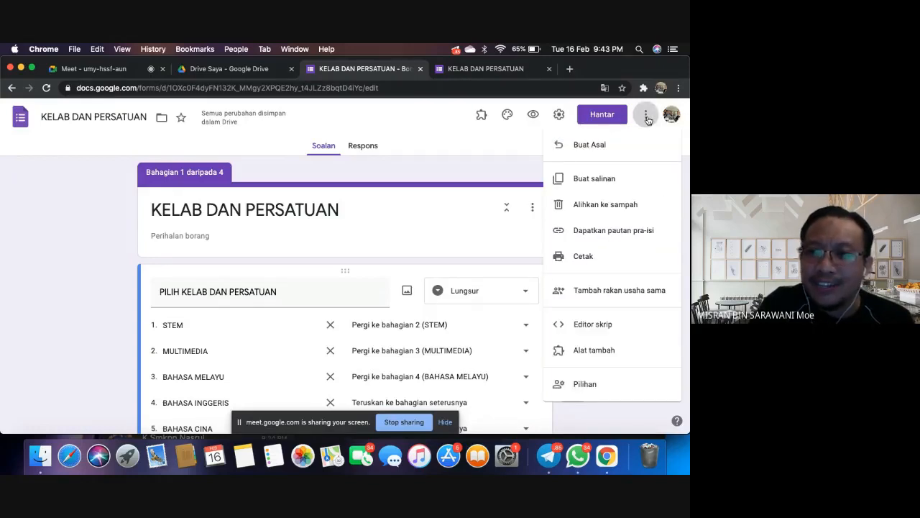
{"action": "left_click", "coordinate": [647, 117]}
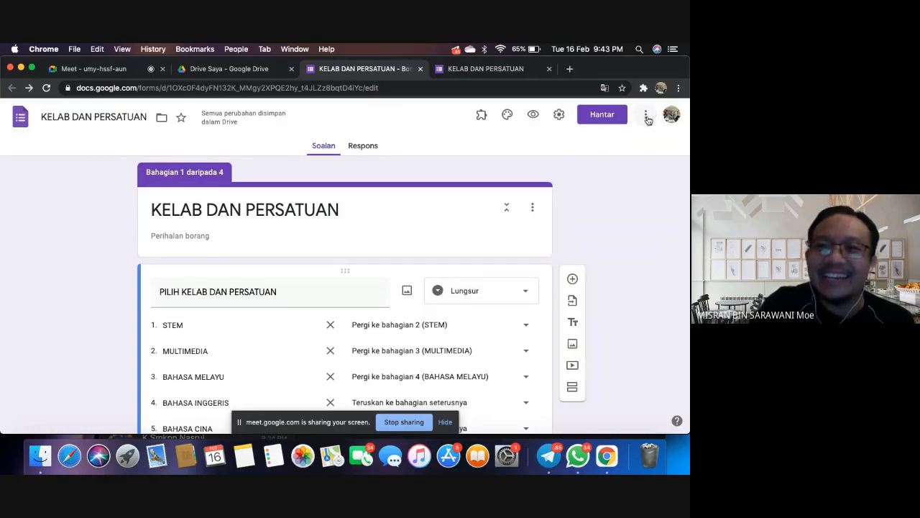
{"action": "left_click", "coordinate": [647, 119]}
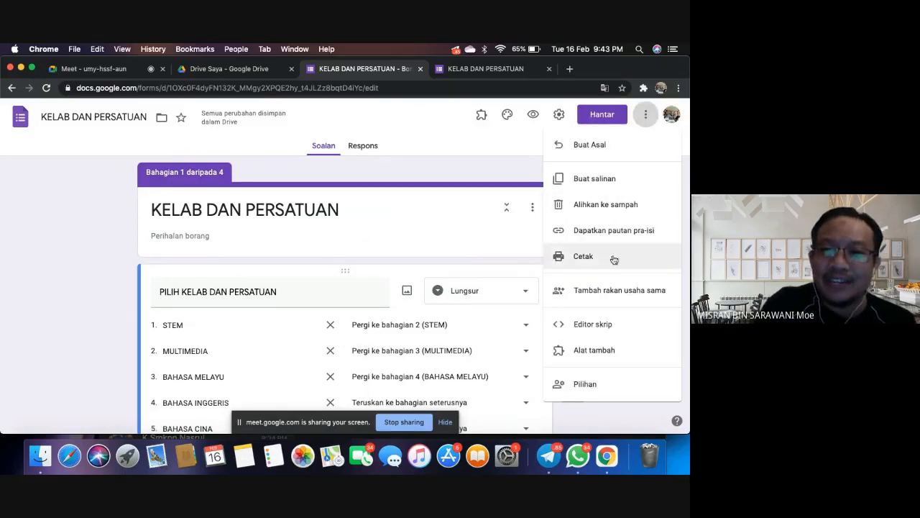
{"action": "left_click", "coordinate": [574, 355]}
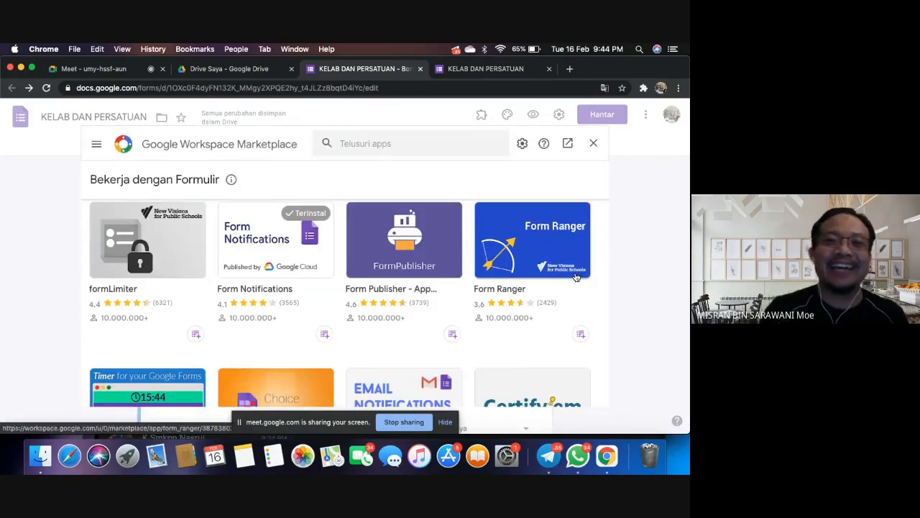
- Search the add-on marketplace for Choice Eliminator 2
{"action": "left_click", "coordinate": [377, 144]}
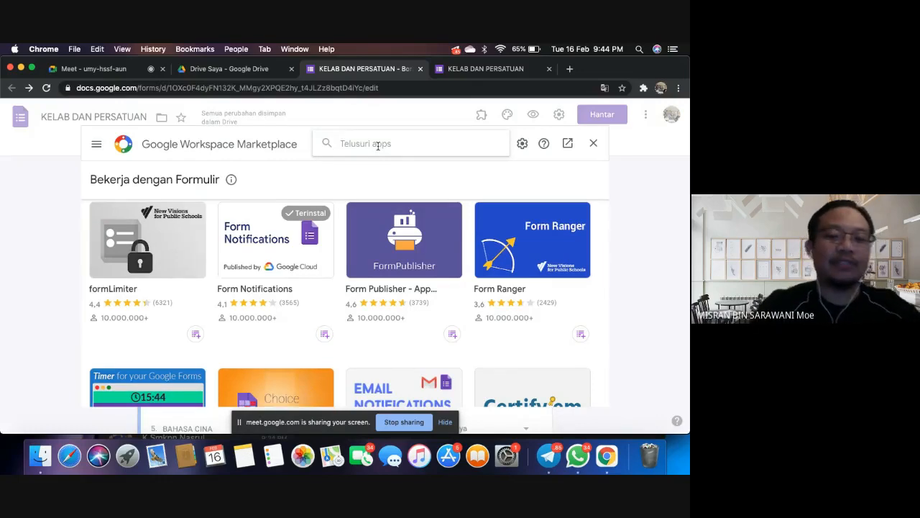
{"action": "type", "text": "ELEMINA"}
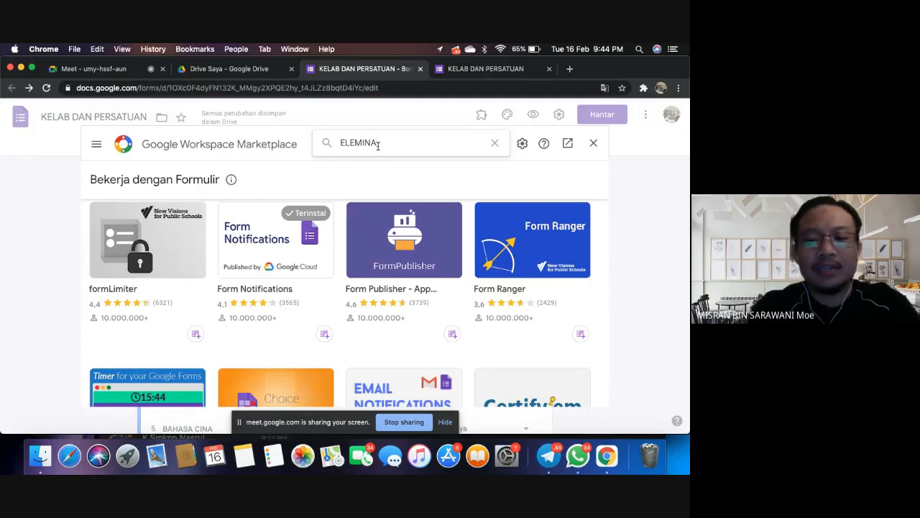
{"action": "key", "text": "BackSpace"}
{"action": "key", "text": "BackSpace"}
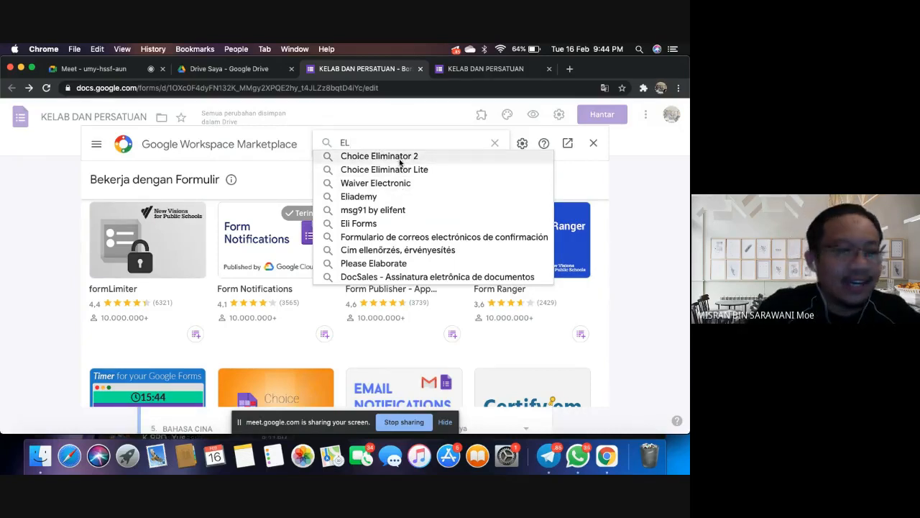
{"action": "left_click", "coordinate": [400, 162]}
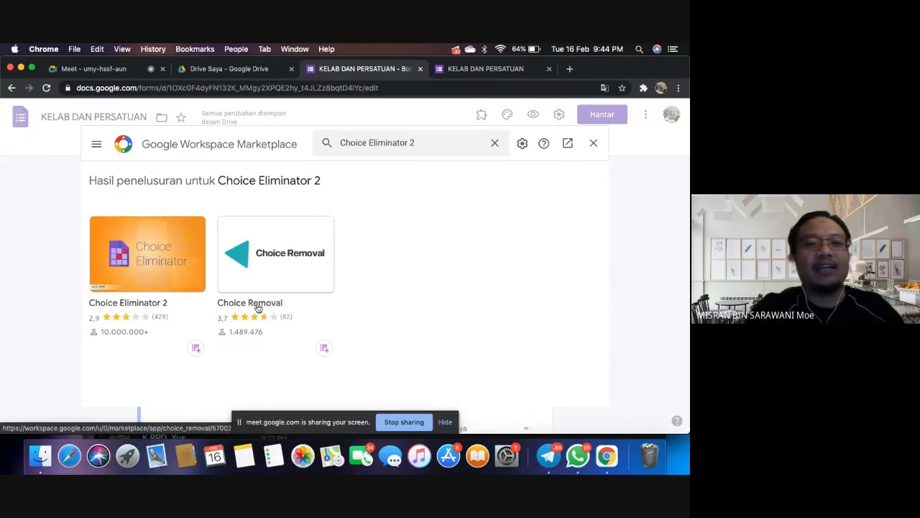
- Install the Choice Removal add-on, authorize it with the existing Google account and return to the form editor
{"action": "left_click", "coordinate": [274, 263]}
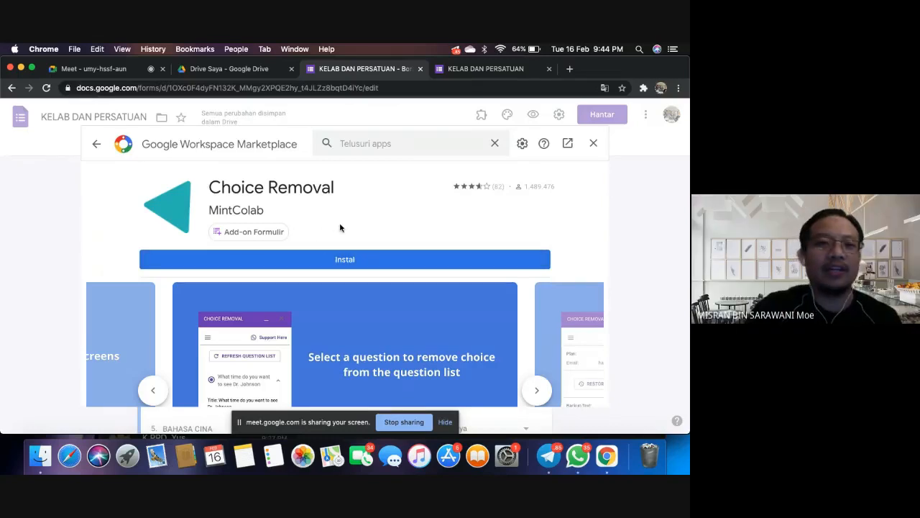
{"action": "left_click", "coordinate": [348, 264]}
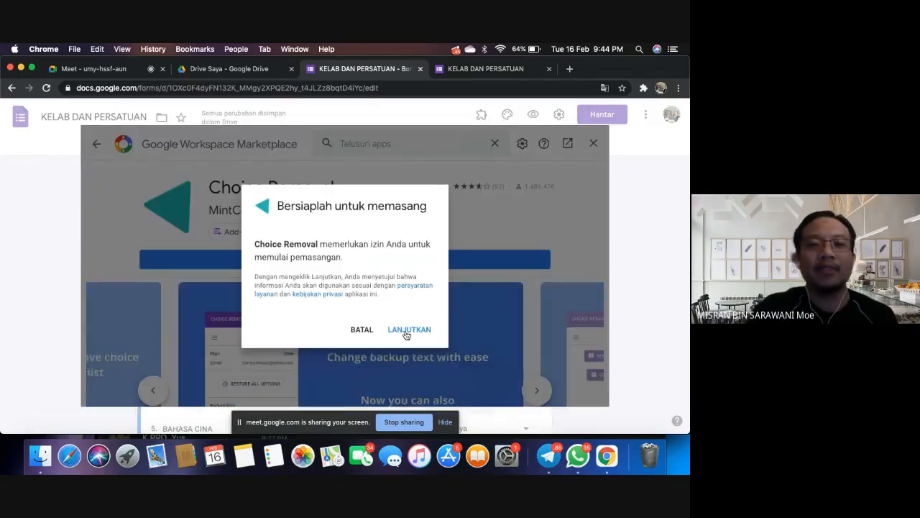
{"action": "left_click", "coordinate": [408, 330]}
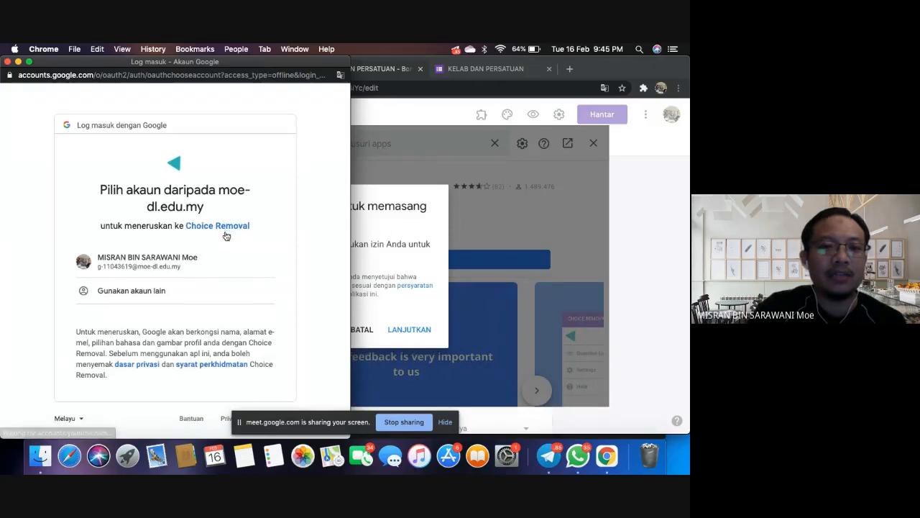
{"action": "left_click", "coordinate": [147, 263]}
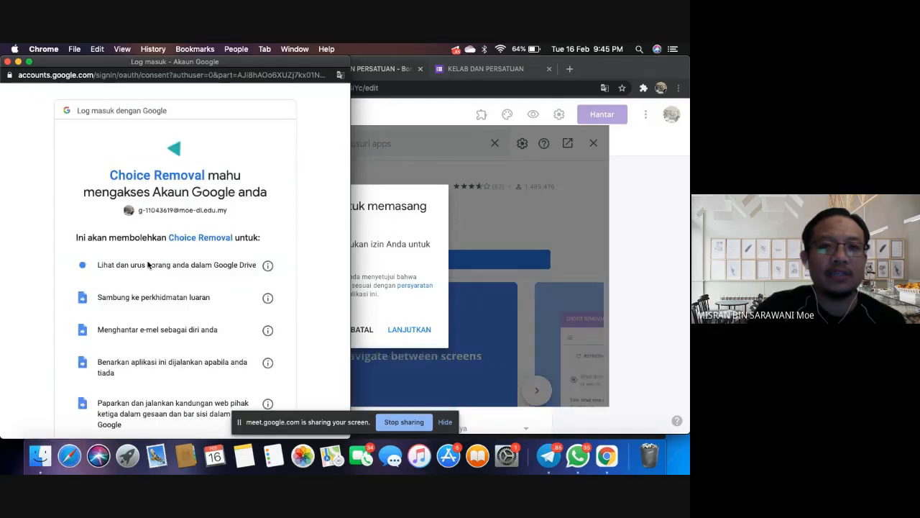
{"action": "scroll", "coordinate": [202, 292], "scroll_direction": "down", "scroll_amount": 6}
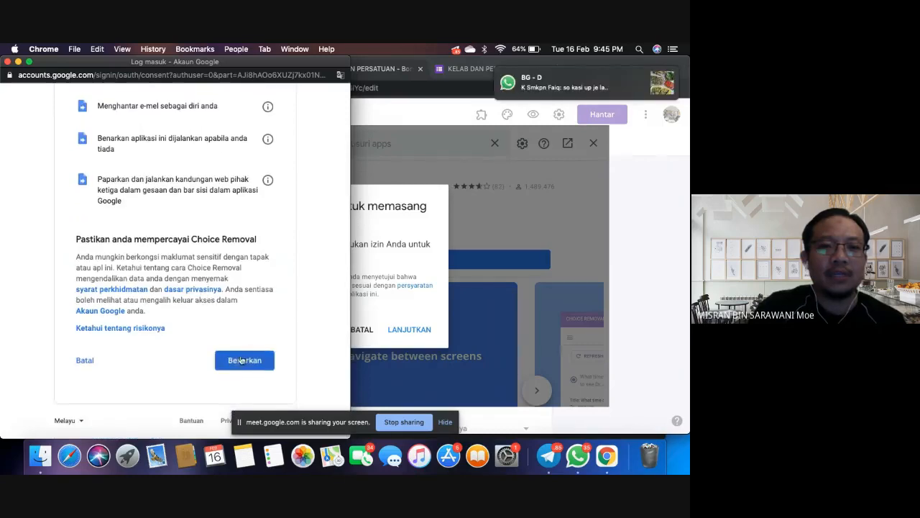
{"action": "left_click", "coordinate": [244, 364]}
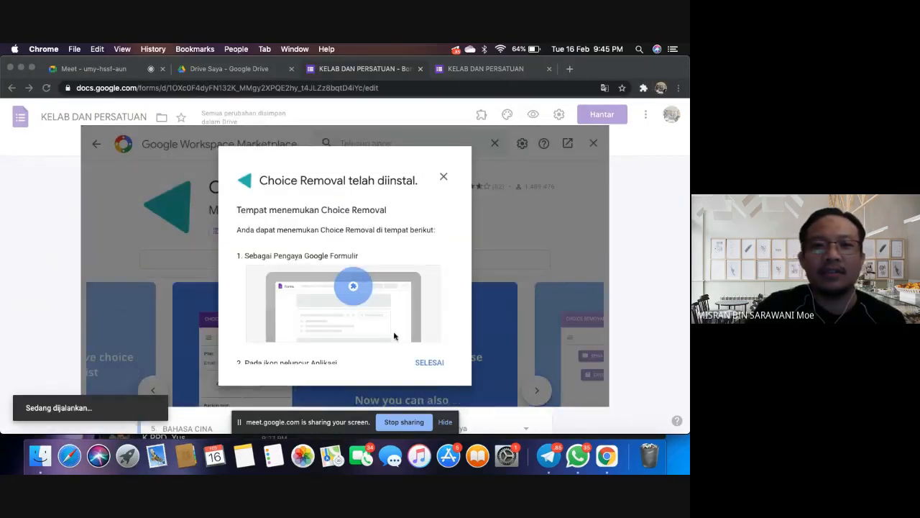
{"action": "left_click", "coordinate": [430, 365]}
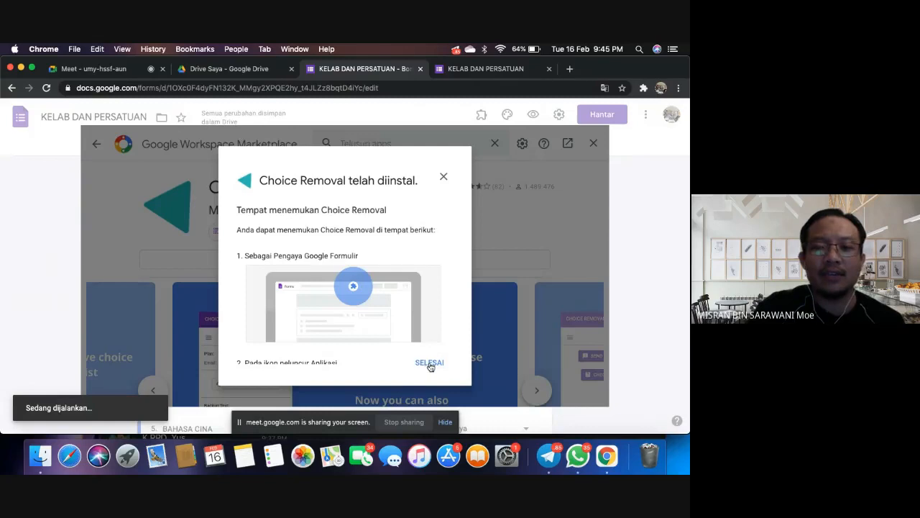
{"action": "left_click", "coordinate": [430, 364]}
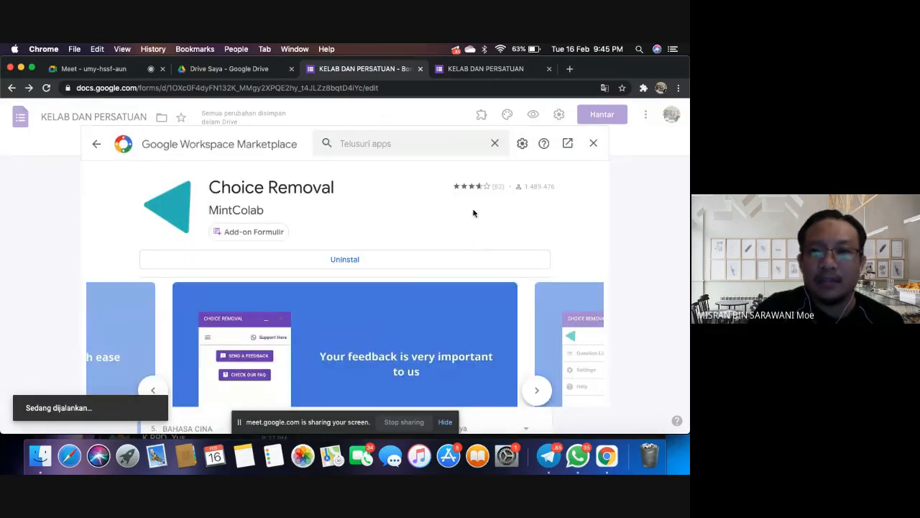
{"action": "left_click", "coordinate": [593, 143]}
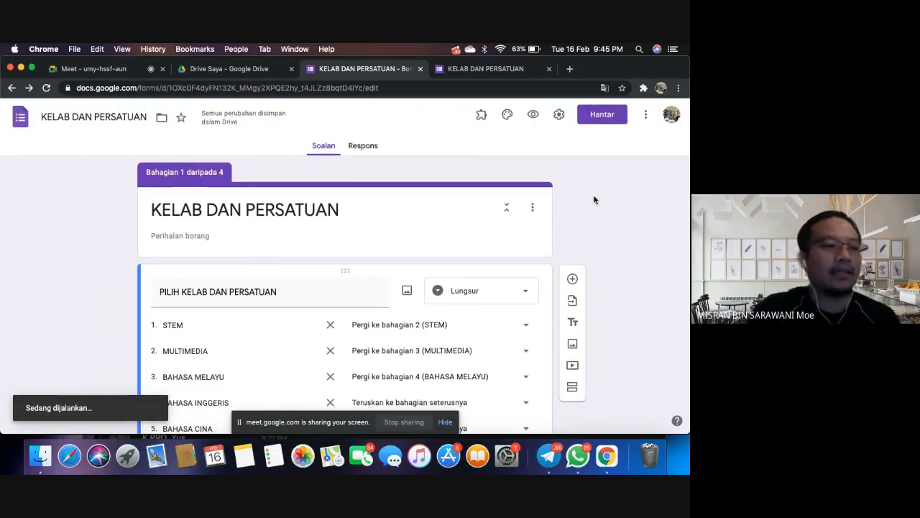
- Check the form's list of installed add-ons for Choice Removal
{"action": "left_click", "coordinate": [481, 116]}
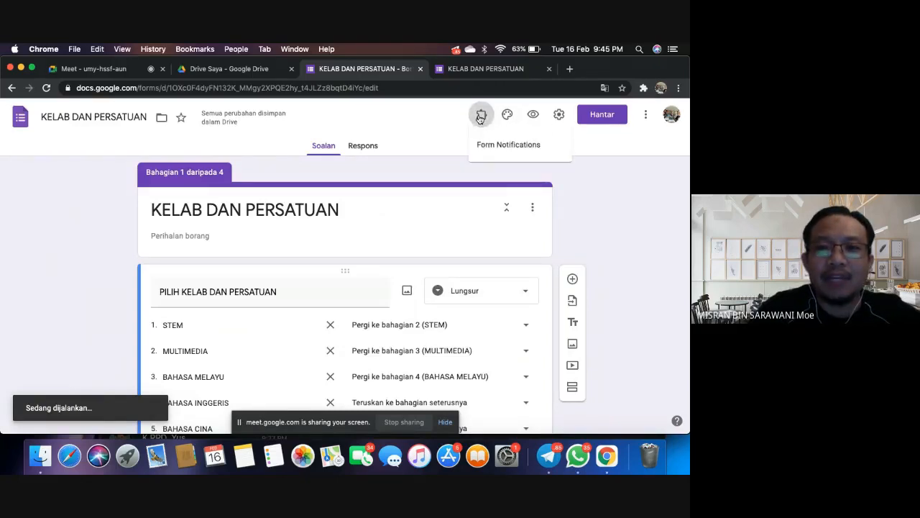
{"action": "left_click", "coordinate": [563, 180]}
{"action": "left_click", "coordinate": [481, 116]}
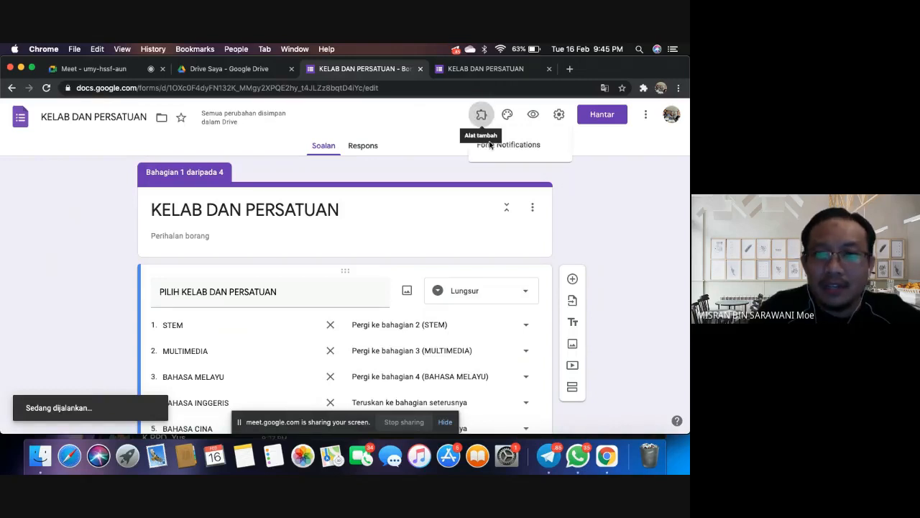
{"action": "left_click", "coordinate": [621, 179]}
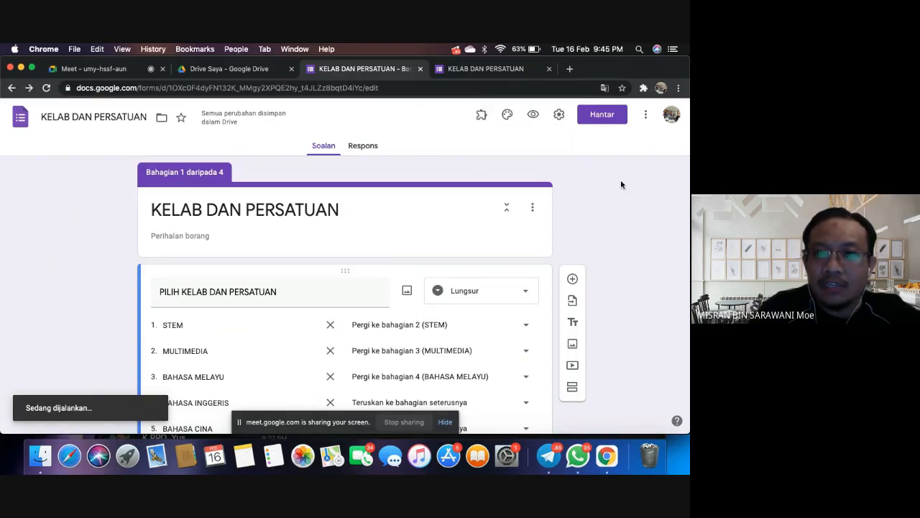
{"action": "left_click", "coordinate": [482, 117]}
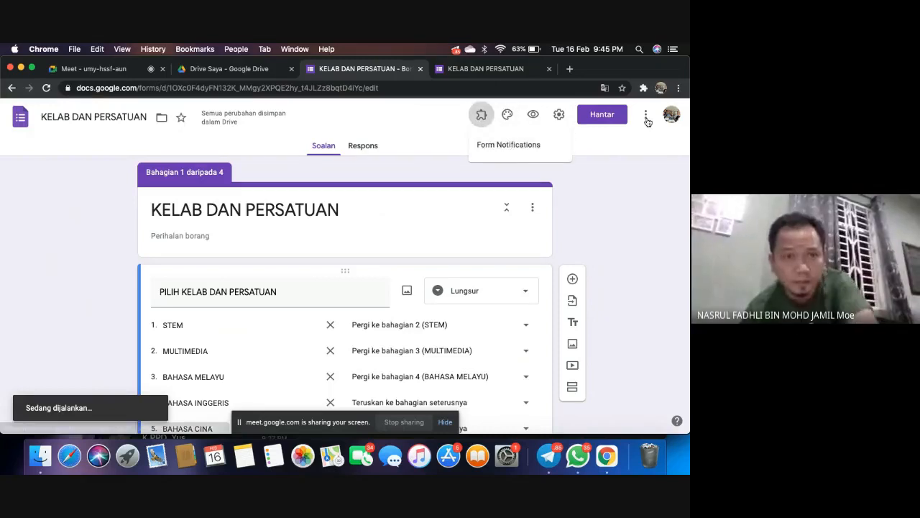
{"action": "left_click", "coordinate": [632, 173]}
- Reload the form editor and open the configuration of the Choice Removal add-on
{"action": "left_click", "coordinate": [416, 88]}
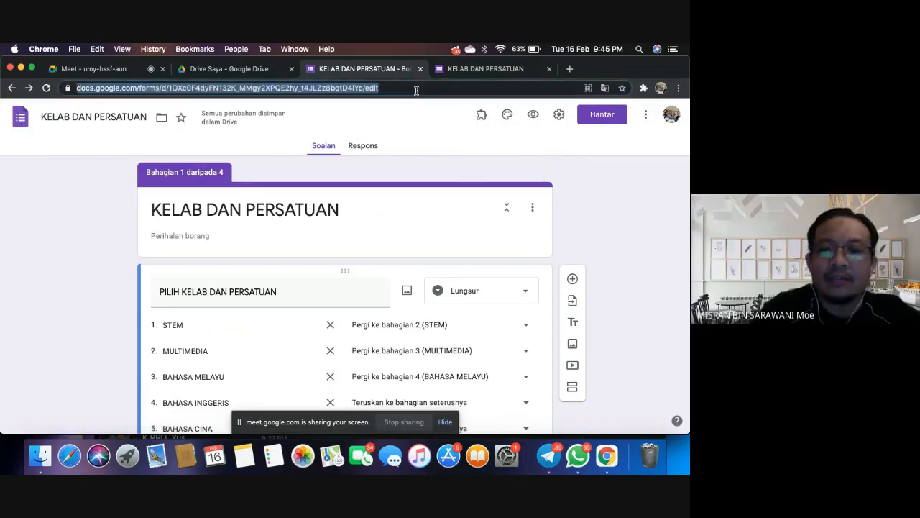
{"action": "key", "text": "Return"}
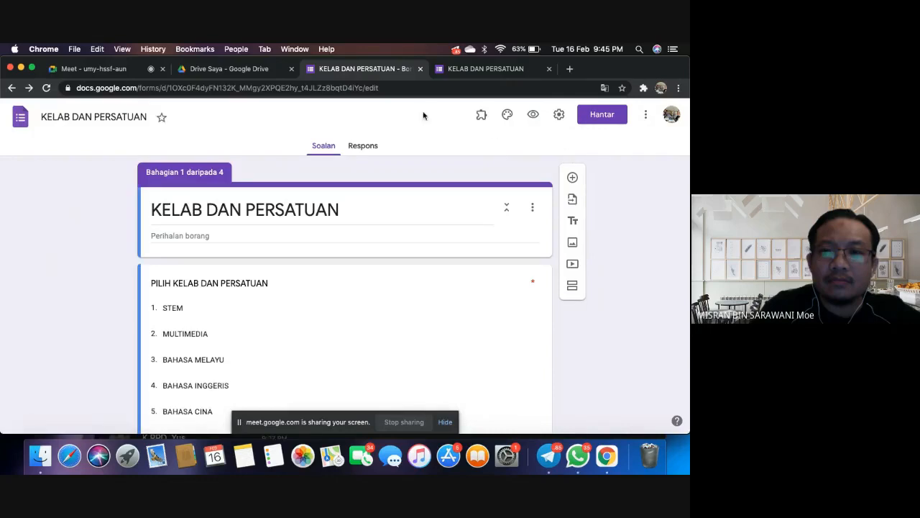
{"action": "left_click", "coordinate": [482, 115]}
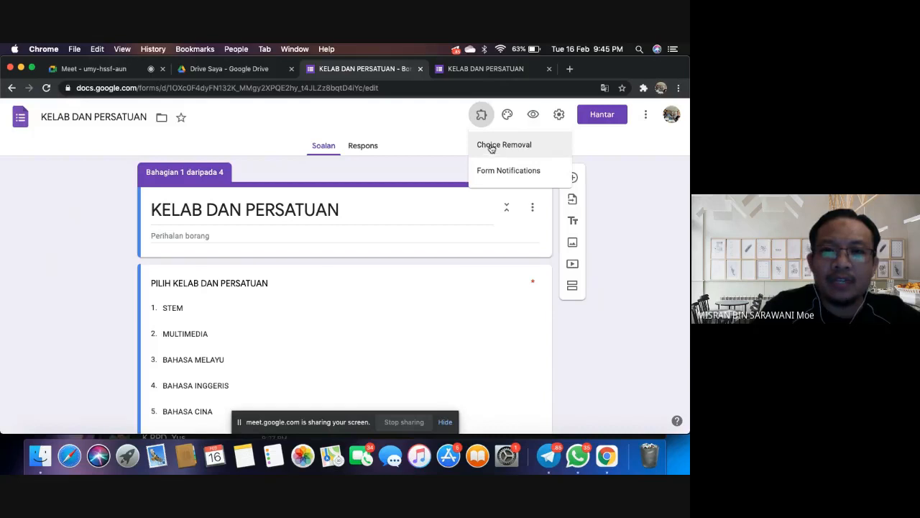
{"action": "left_click", "coordinate": [491, 147]}
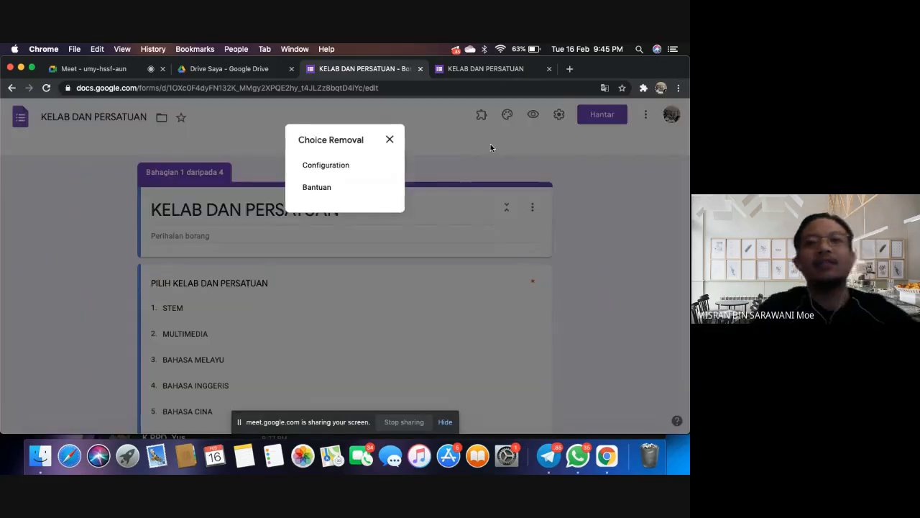
{"action": "left_click", "coordinate": [325, 166]}
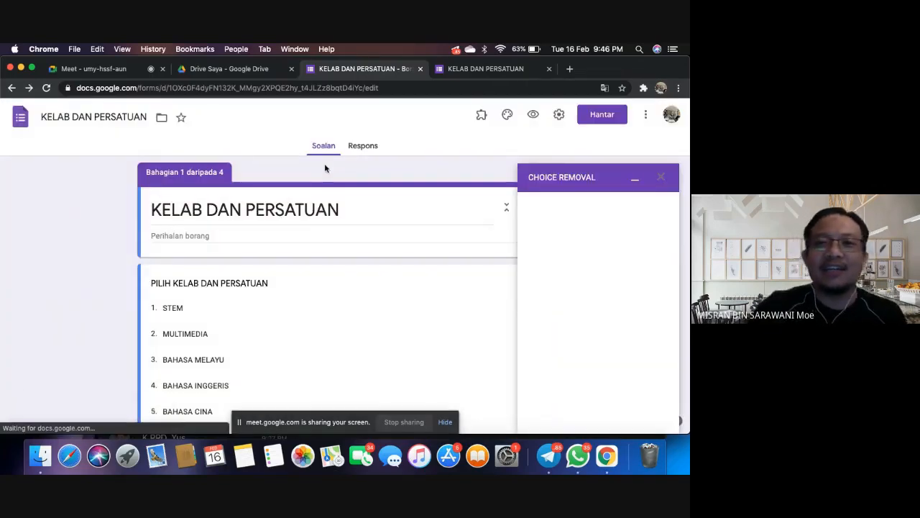
- Review the questions listed in Choice Removal and expand the settings for PILIH KELAB DAN PERSATUAN
{"action": "scroll", "coordinate": [441, 238], "scroll_direction": "down", "scroll_amount": 3}
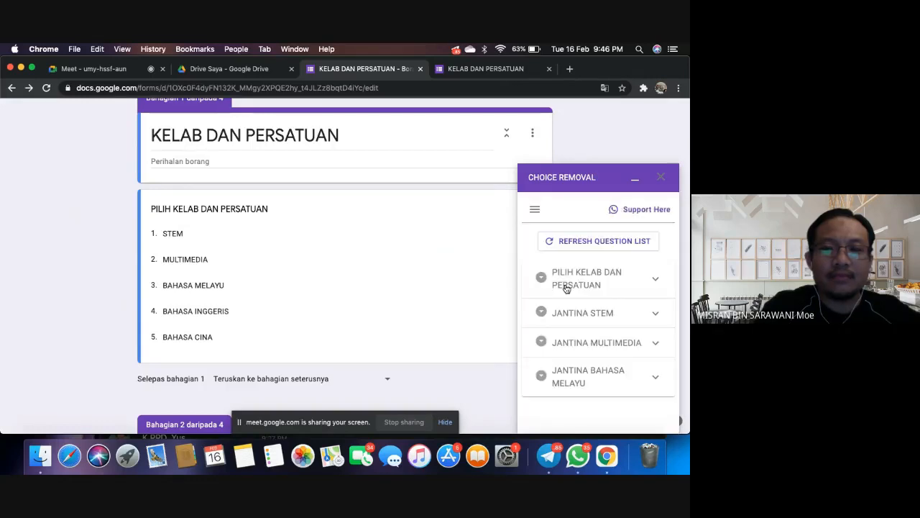
{"action": "scroll", "coordinate": [599, 323], "scroll_direction": "down", "scroll_amount": 2}
{"action": "scroll", "coordinate": [599, 323], "scroll_direction": "up", "scroll_amount": 2}
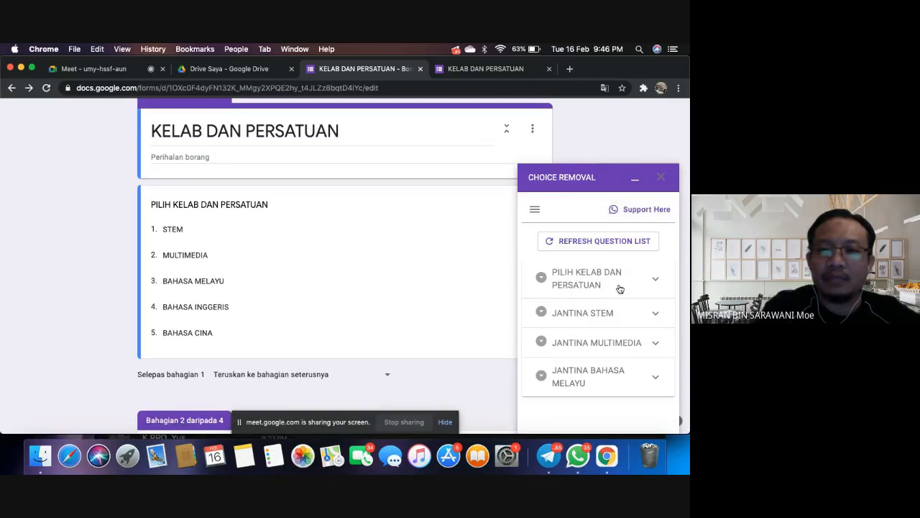
{"action": "scroll", "coordinate": [618, 288], "scroll_direction": "down", "scroll_amount": 1}
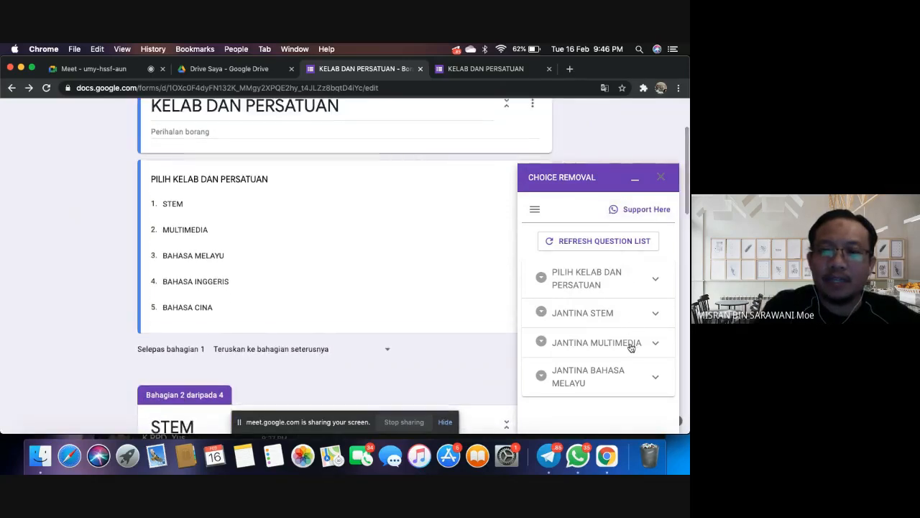
{"action": "left_click", "coordinate": [654, 279]}
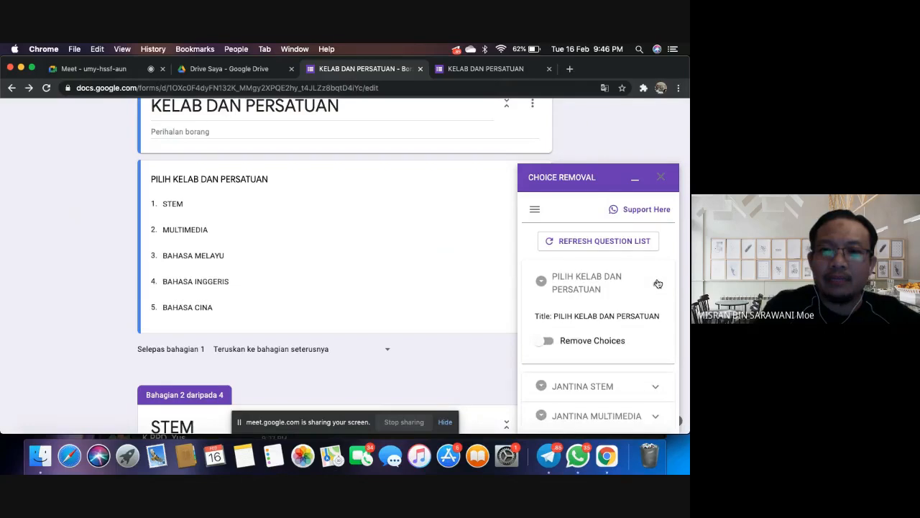
{"action": "left_click", "coordinate": [657, 282]}
{"action": "left_click", "coordinate": [657, 283]}
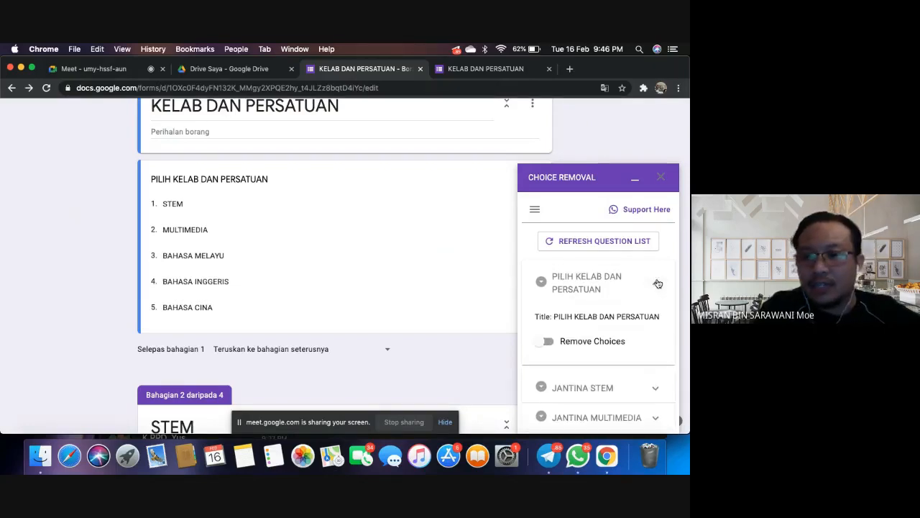
- Try enabling Remove Choices for the PILIH KELAB DAN PERSATUAN question, then switch it off again
{"action": "left_click", "coordinate": [548, 342]}
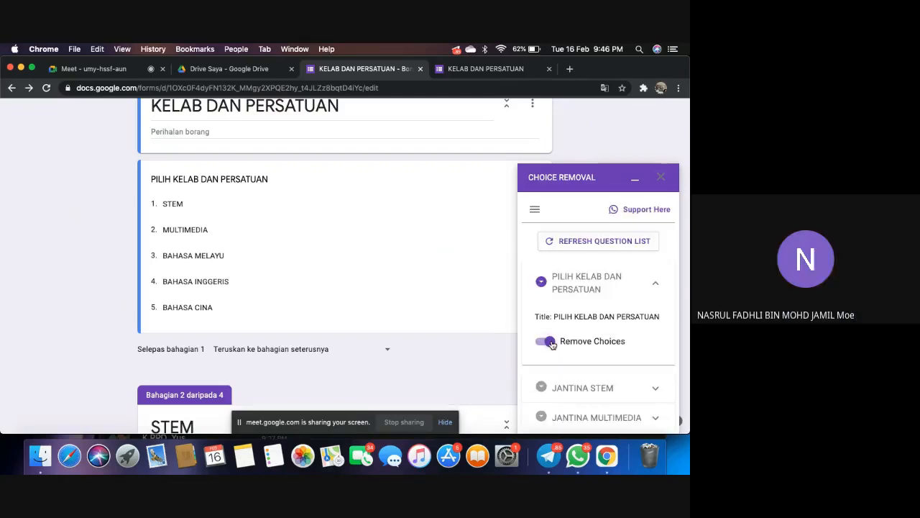
{"action": "scroll", "coordinate": [619, 318], "scroll_direction": "down", "scroll_amount": 2}
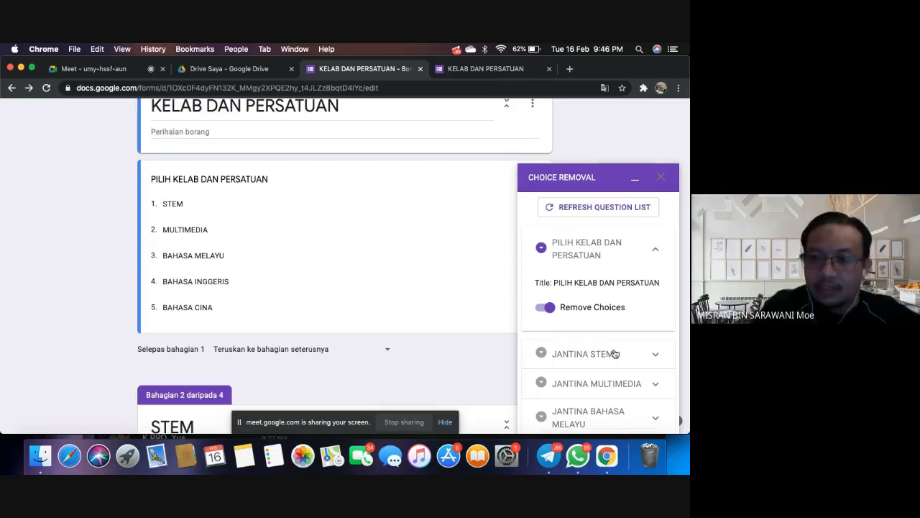
{"action": "left_click", "coordinate": [547, 309]}
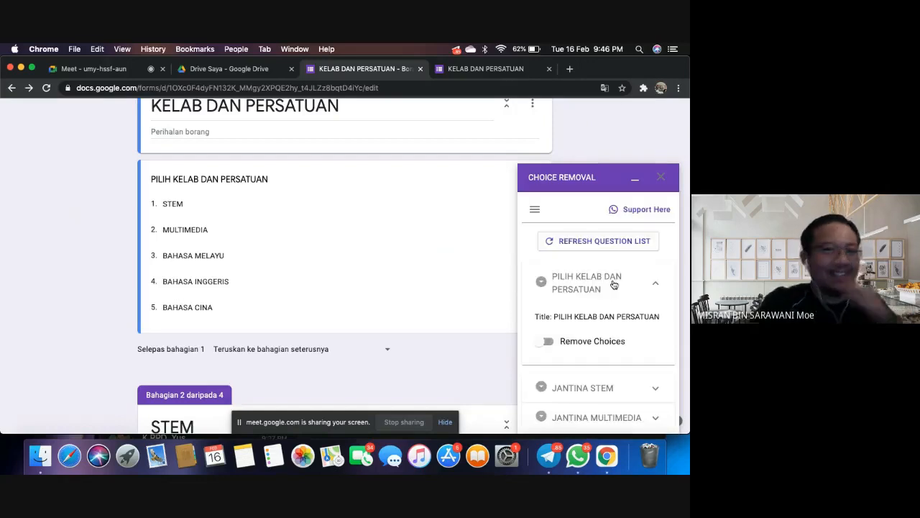
- Close the Choice Removal panel and find the Choice Eliminator 2 add-on in the Google Workspace Marketplace
{"action": "scroll", "coordinate": [626, 135], "scroll_direction": "up", "scroll_amount": 2}
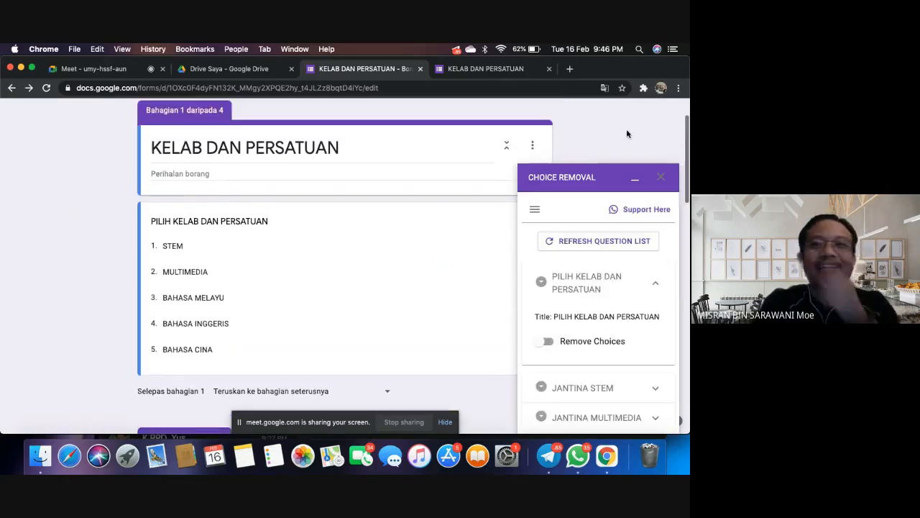
{"action": "left_click", "coordinate": [662, 177]}
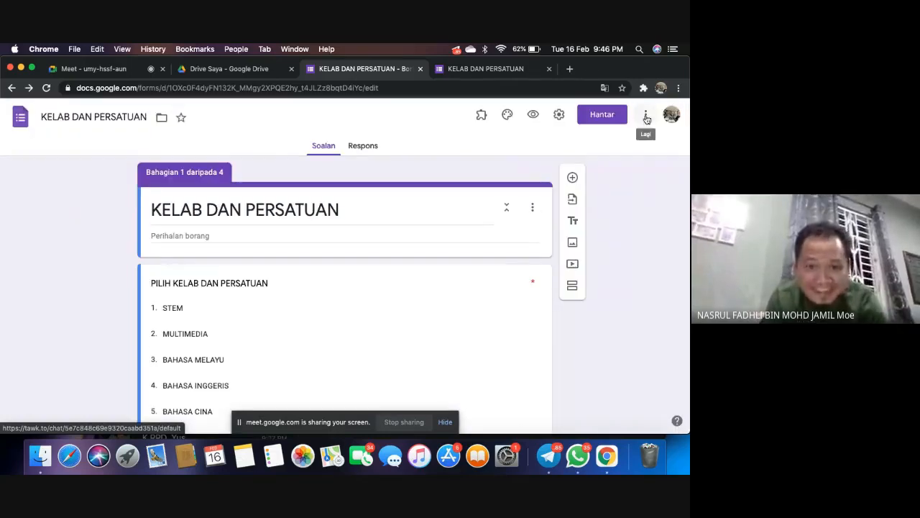
{"action": "left_click", "coordinate": [647, 118]}
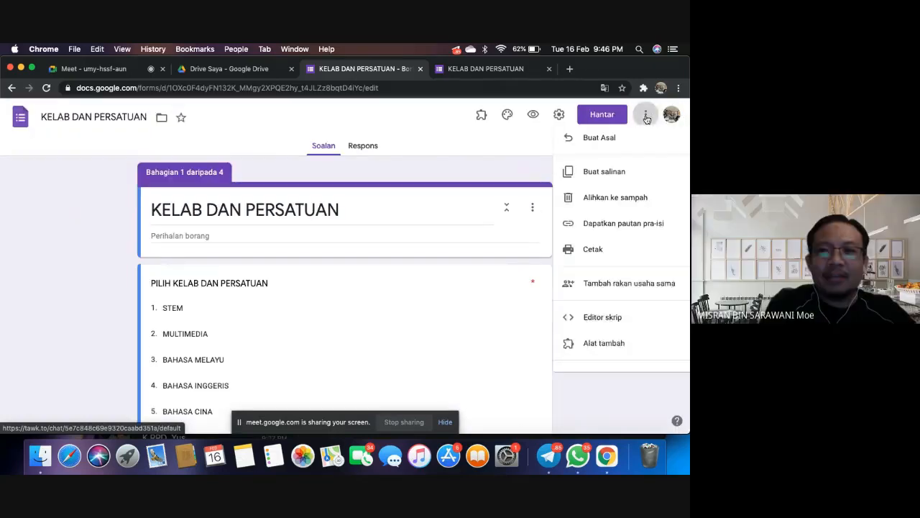
{"action": "left_click", "coordinate": [590, 351]}
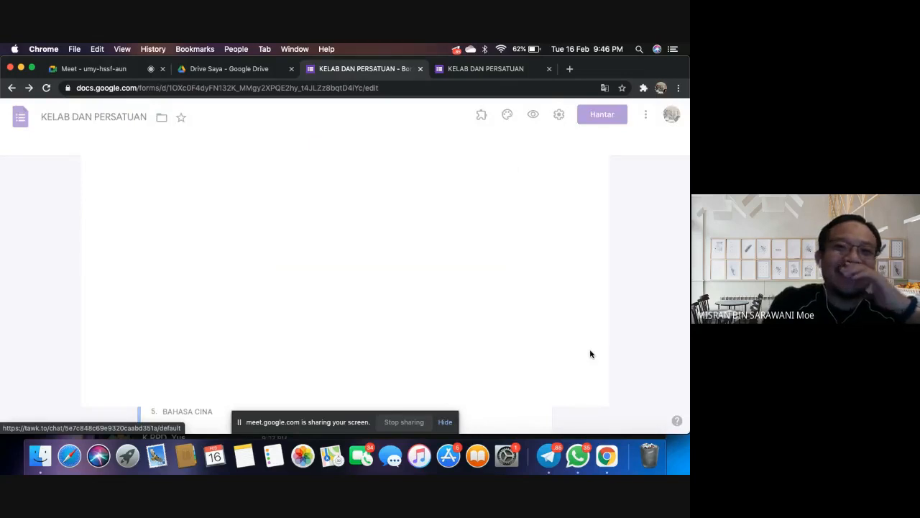
{"action": "left_click", "coordinate": [360, 140]}
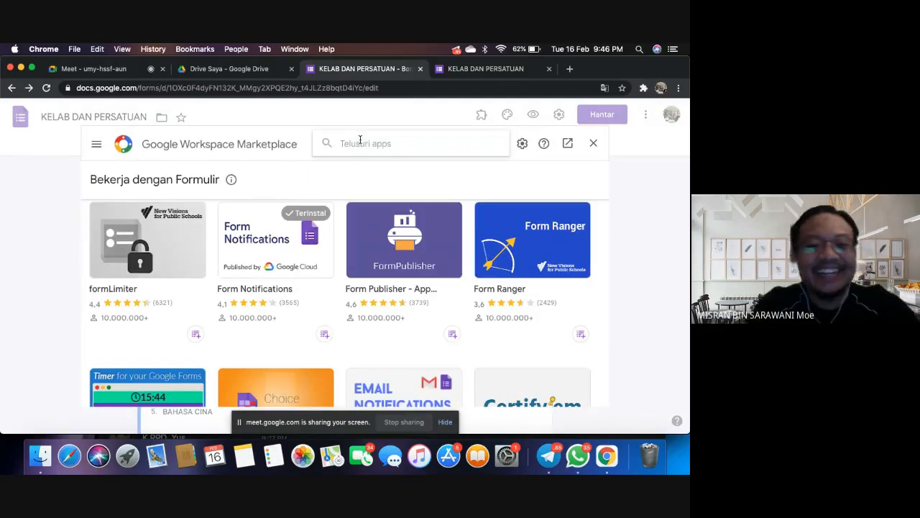
{"action": "type", "text": "ELI"}
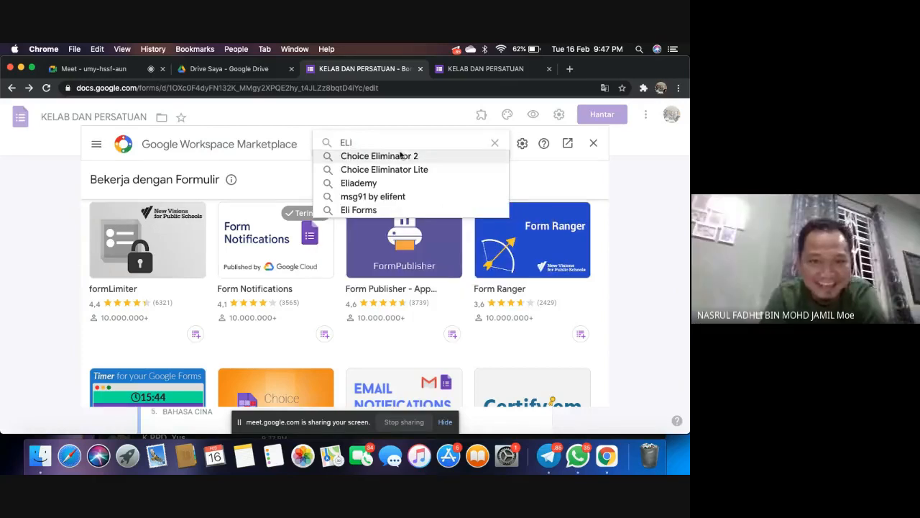
{"action": "left_click", "coordinate": [404, 159]}
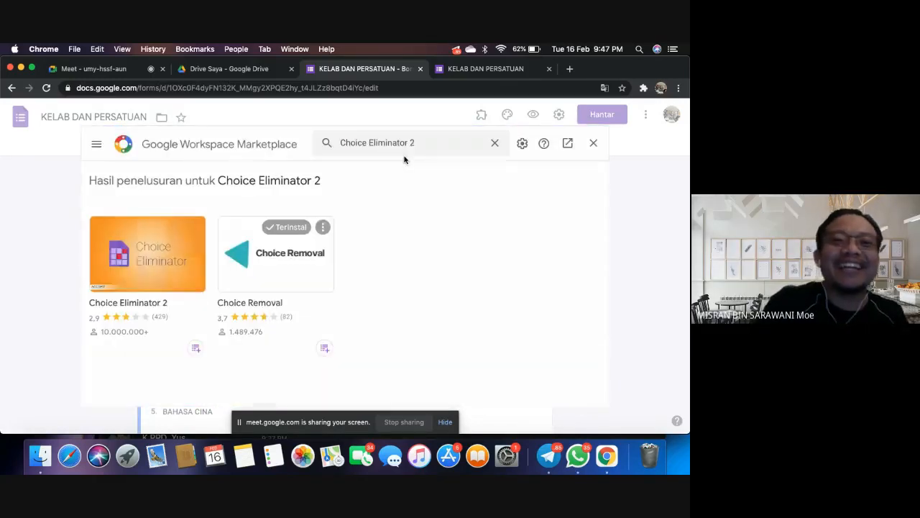
{"action": "left_click", "coordinate": [140, 260]}
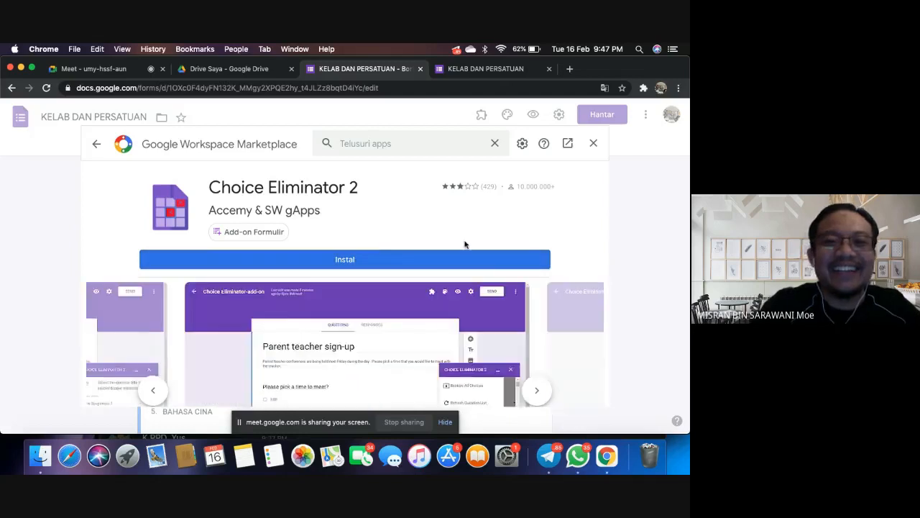
- Install Choice Eliminator 2, authorise it with the signed-in Google account and return to the form
{"action": "left_click", "coordinate": [382, 263]}
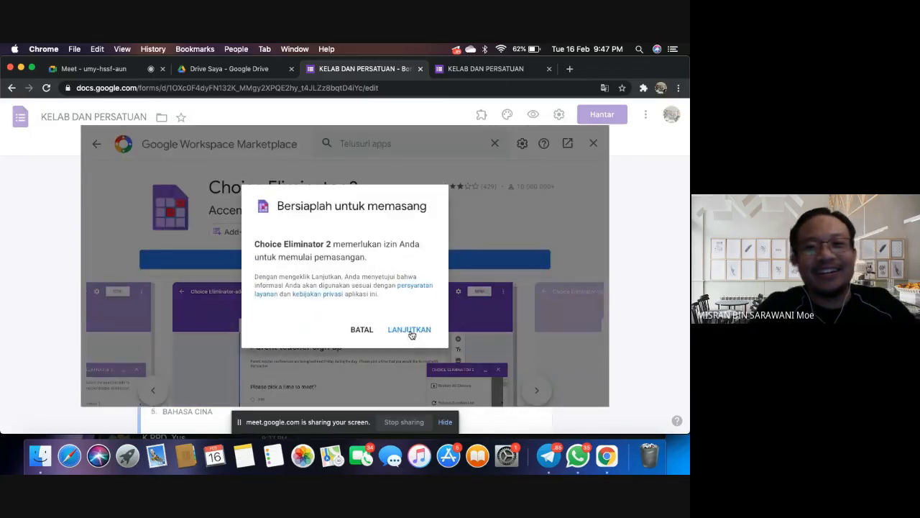
{"action": "left_click", "coordinate": [409, 330]}
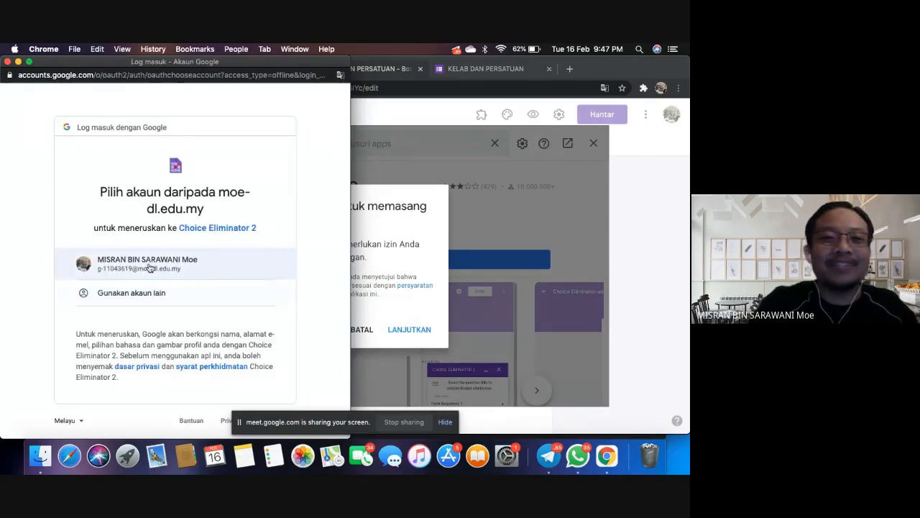
{"action": "left_click", "coordinate": [149, 266]}
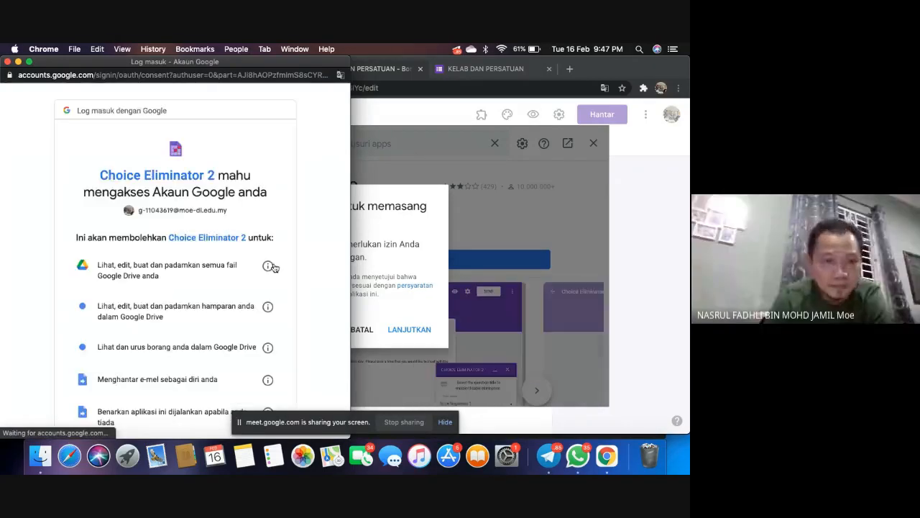
{"action": "scroll", "coordinate": [273, 268], "scroll_direction": "down", "scroll_amount": 5}
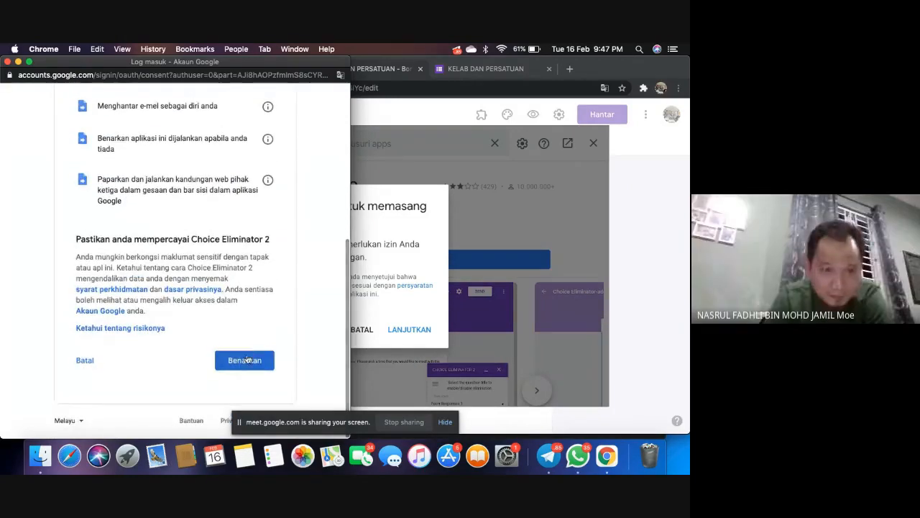
{"action": "left_click", "coordinate": [246, 361]}
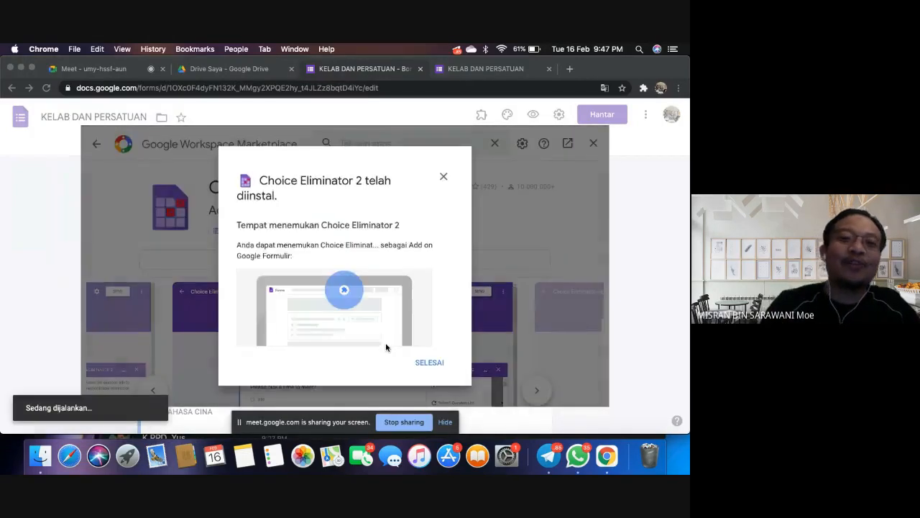
{"action": "left_click", "coordinate": [433, 365]}
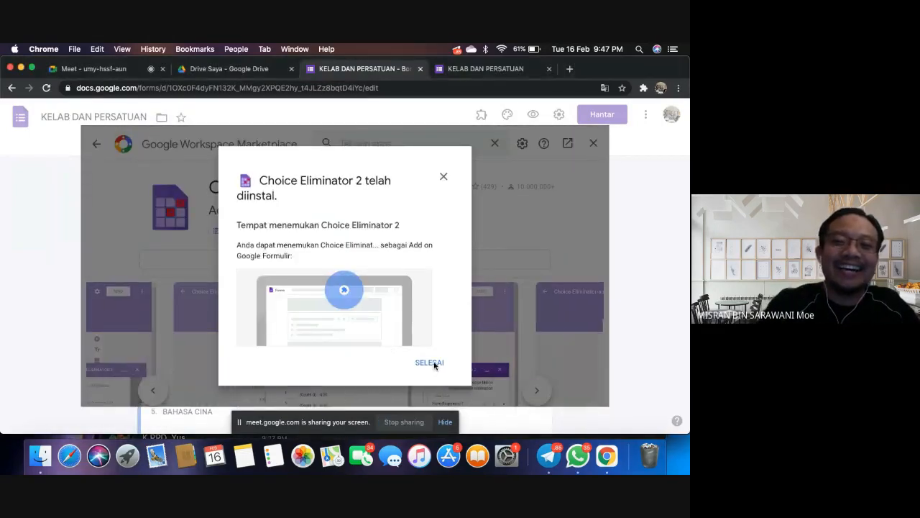
{"action": "left_click", "coordinate": [427, 363]}
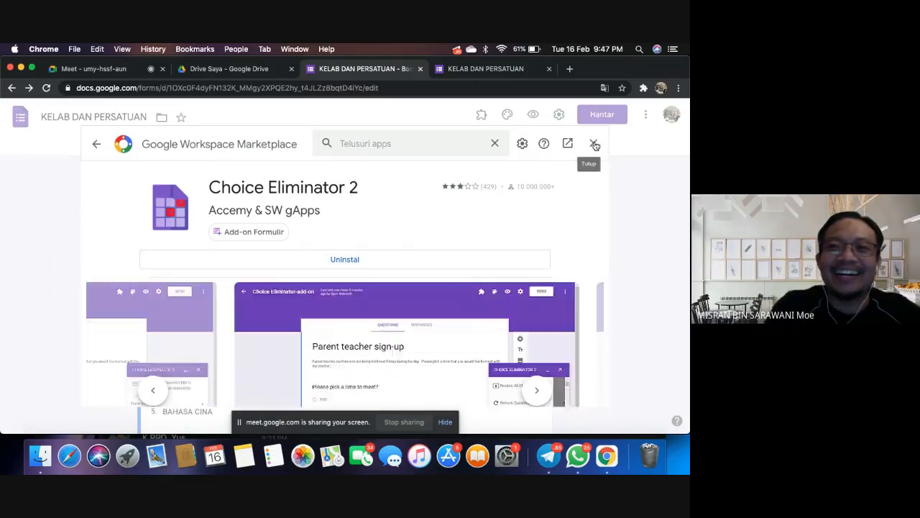
{"action": "left_click", "coordinate": [593, 145]}
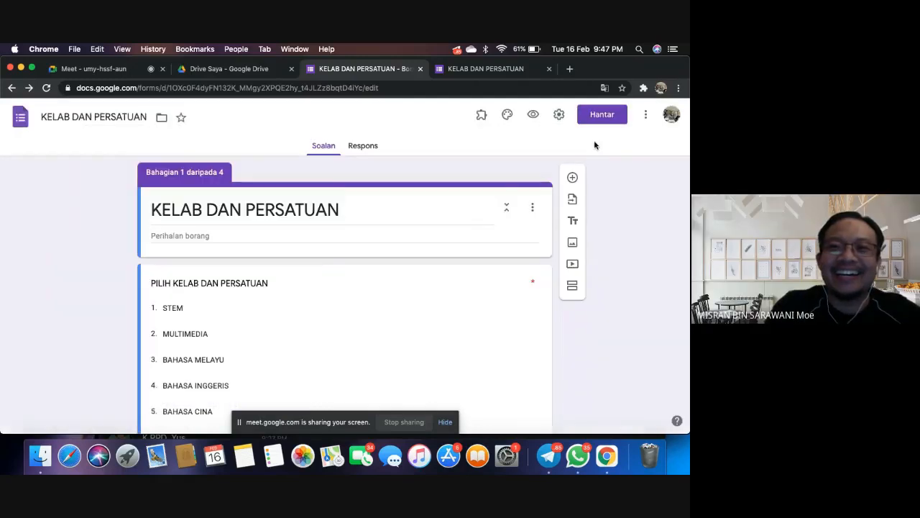
- Reload the form editor and open the options of the Choice Eliminator 2 add-on
{"action": "left_click", "coordinate": [488, 87]}
{"action": "key", "text": "Return"}
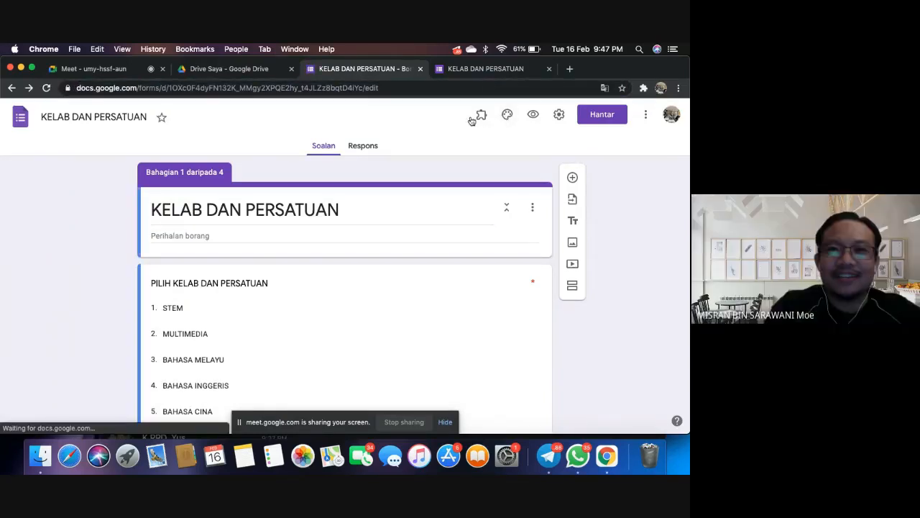
{"action": "left_click", "coordinate": [482, 117]}
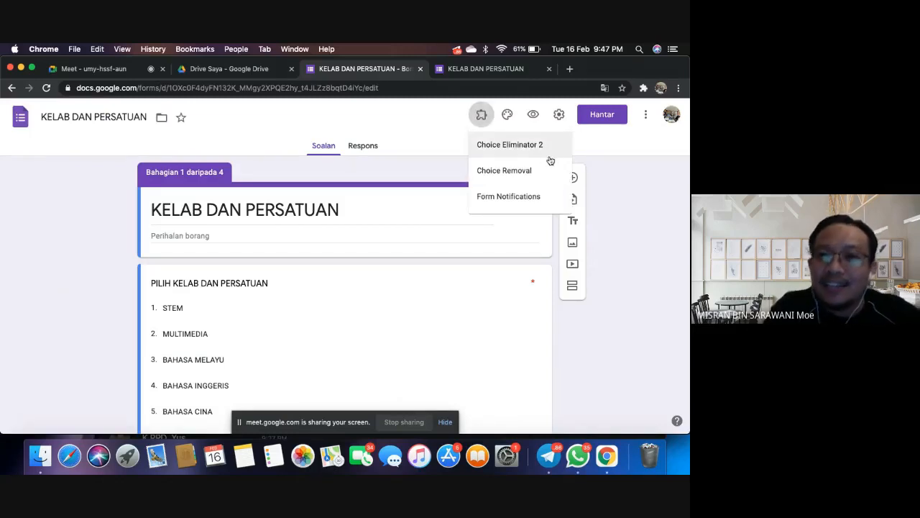
{"action": "left_click", "coordinate": [514, 145]}
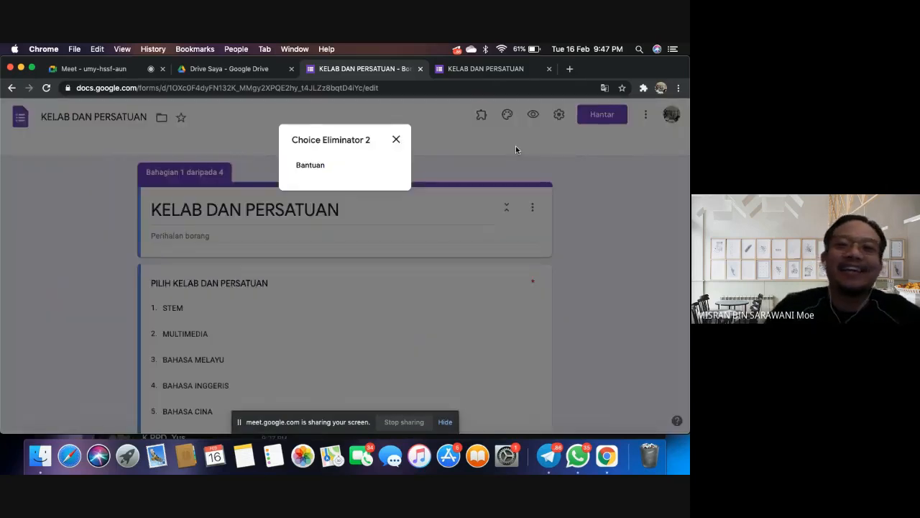
- Consult the Choice Eliminator 2 help and its linked online guide, and recheck the form's list of installed add-ons
{"action": "left_click", "coordinate": [313, 168]}
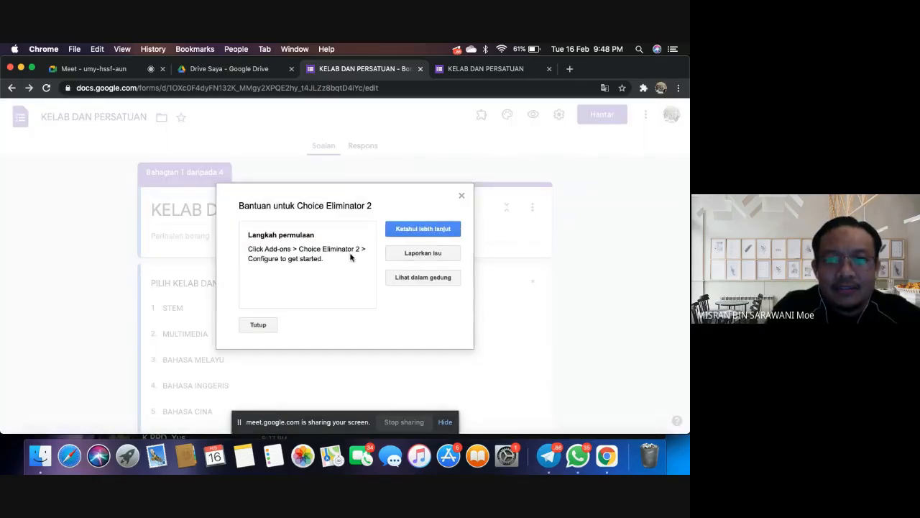
{"action": "left_click", "coordinate": [448, 230]}
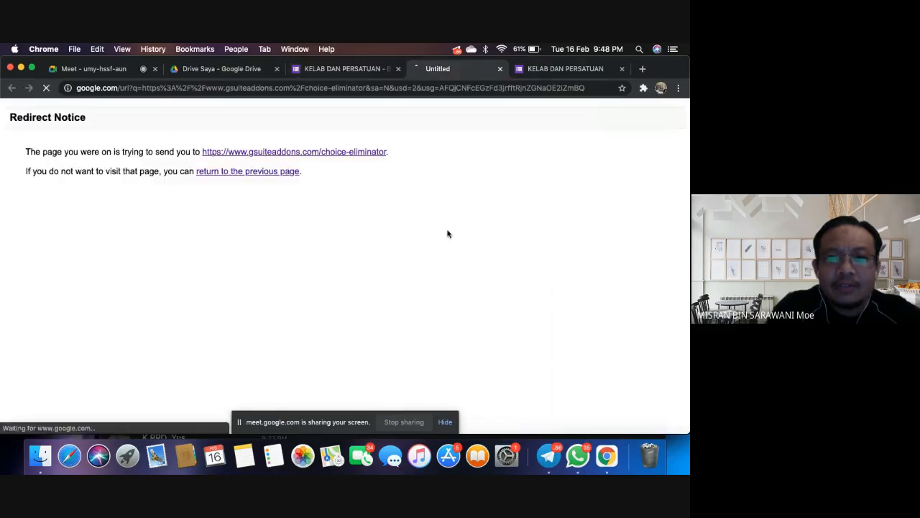
{"action": "left_click", "coordinate": [309, 152]}
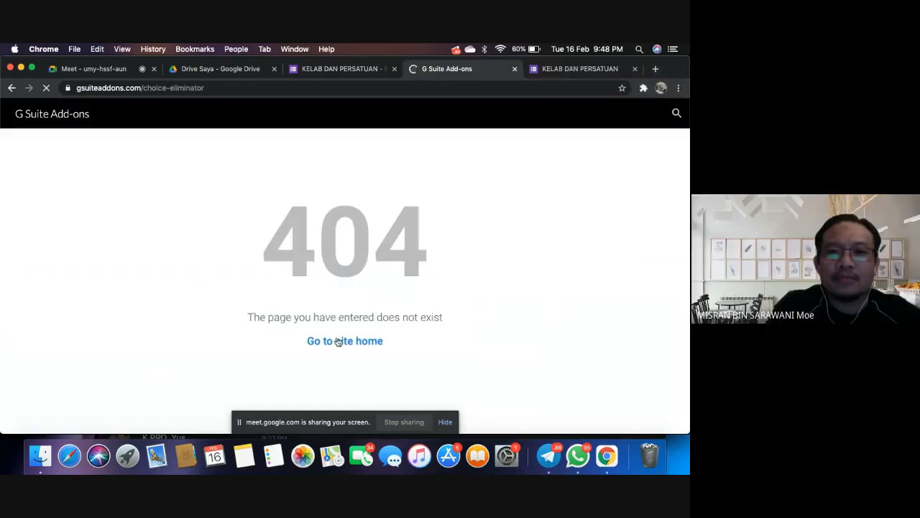
{"action": "left_click", "coordinate": [350, 69]}
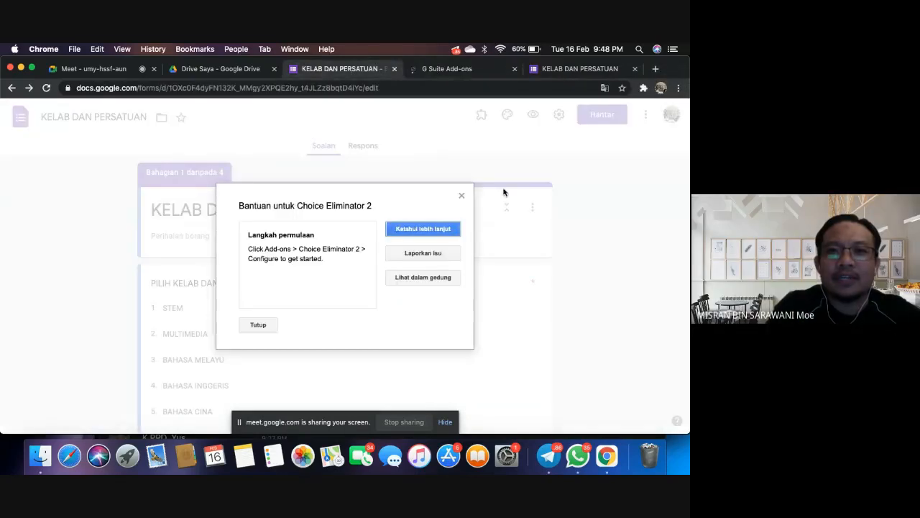
{"action": "left_click", "coordinate": [462, 196]}
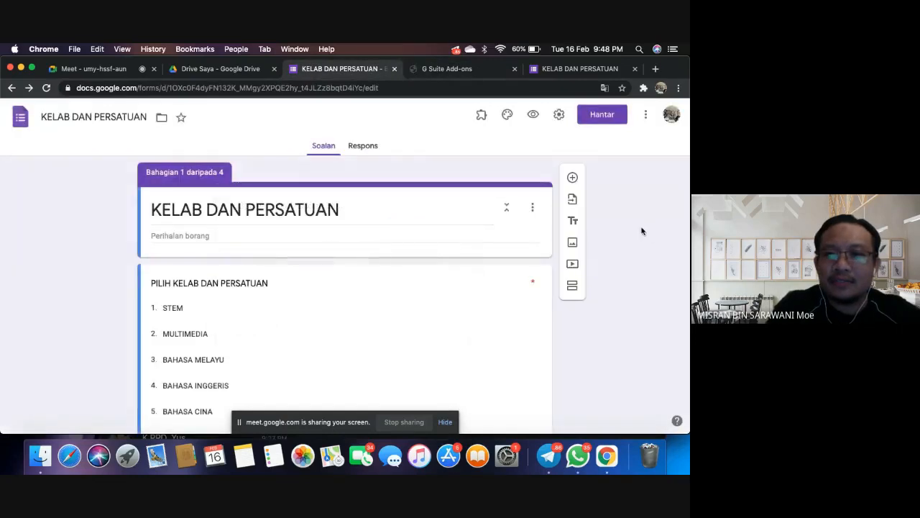
{"action": "left_click", "coordinate": [482, 116]}
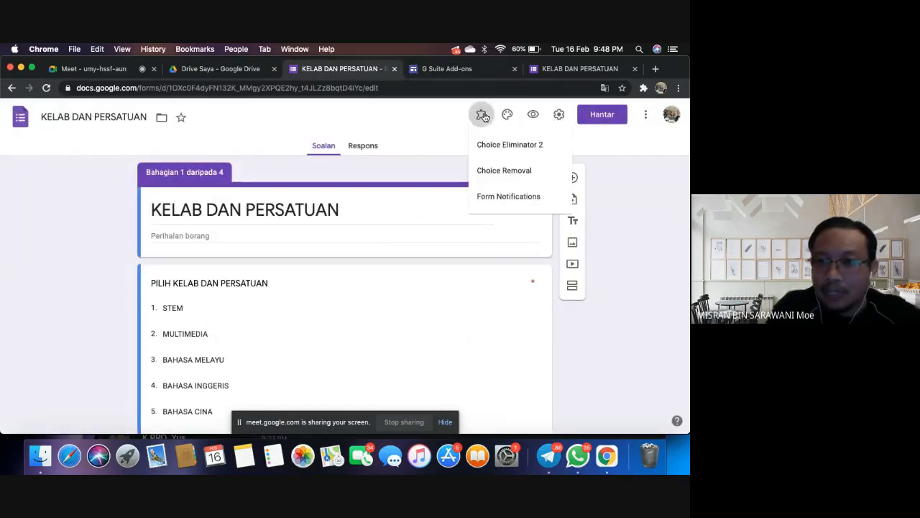
- Look up Choice Eliminator 2 in the Google Workspace Marketplace again and uninstall it
{"action": "left_click", "coordinate": [649, 119]}
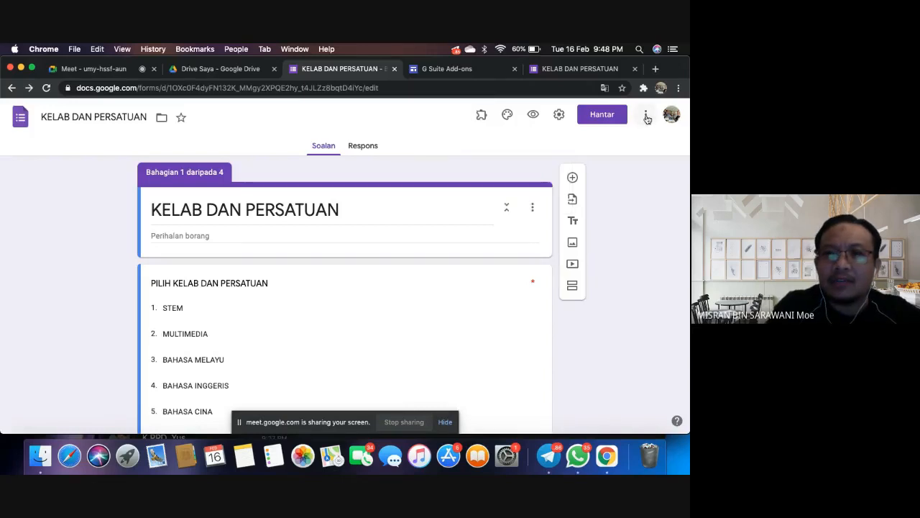
{"action": "left_click", "coordinate": [647, 118]}
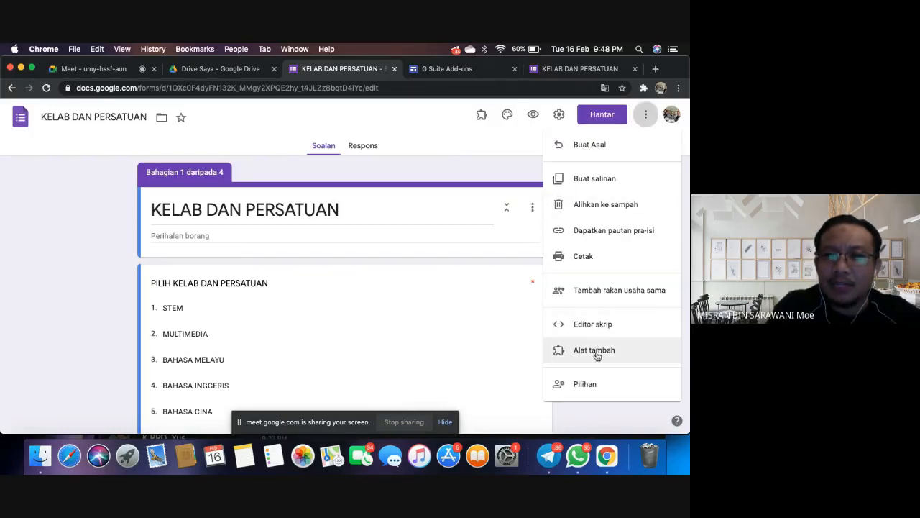
{"action": "left_click", "coordinate": [596, 352]}
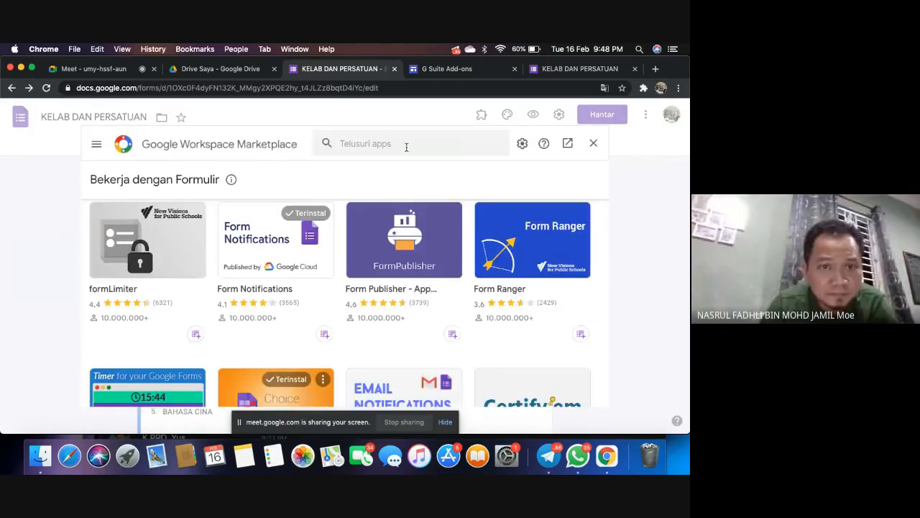
{"action": "left_click", "coordinate": [406, 146]}
{"action": "type", "text": "ELI"}
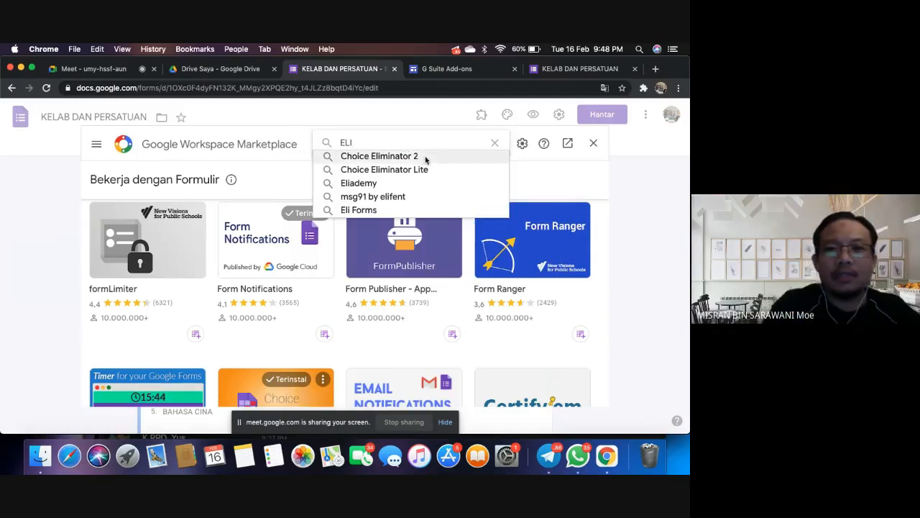
{"action": "left_click", "coordinate": [425, 159]}
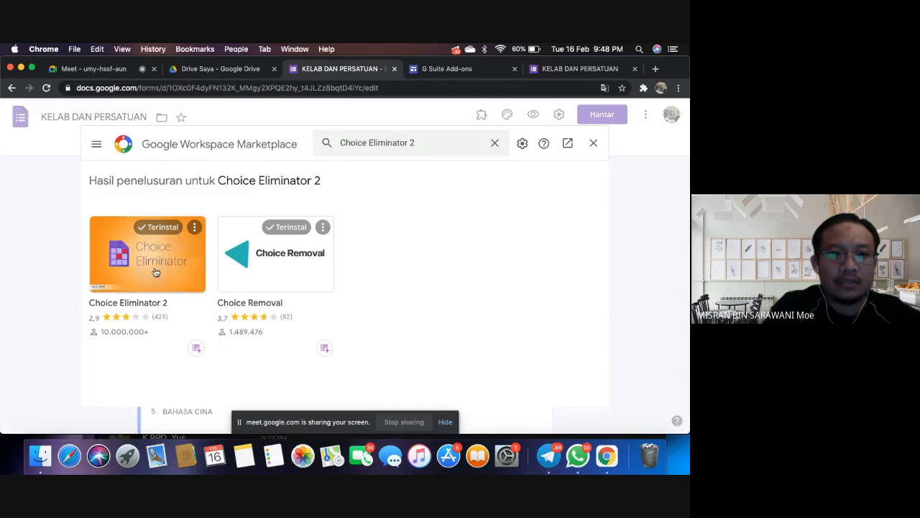
{"action": "left_click", "coordinate": [156, 283]}
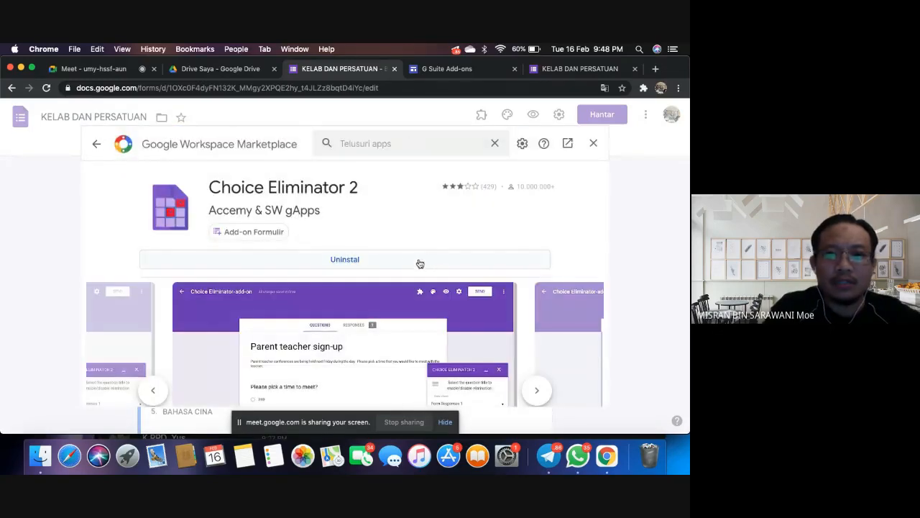
{"action": "left_click", "coordinate": [375, 262]}
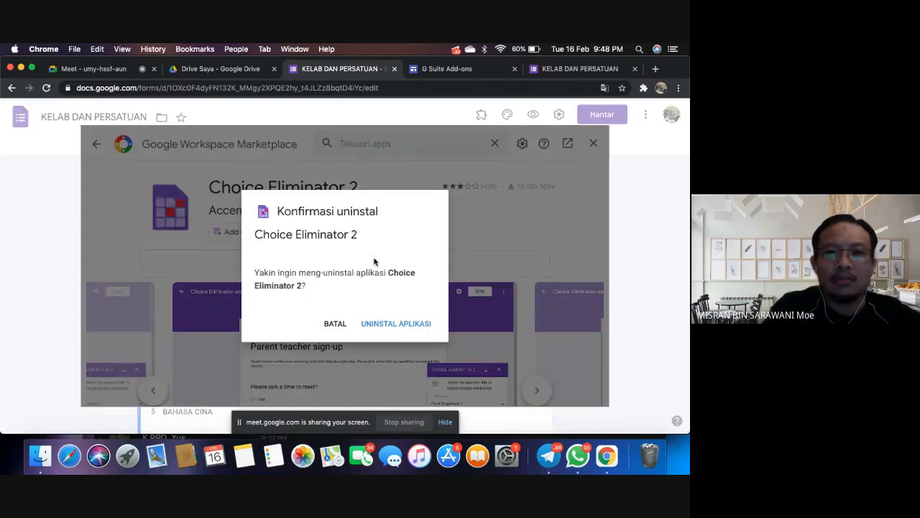
{"action": "left_click", "coordinate": [396, 325]}
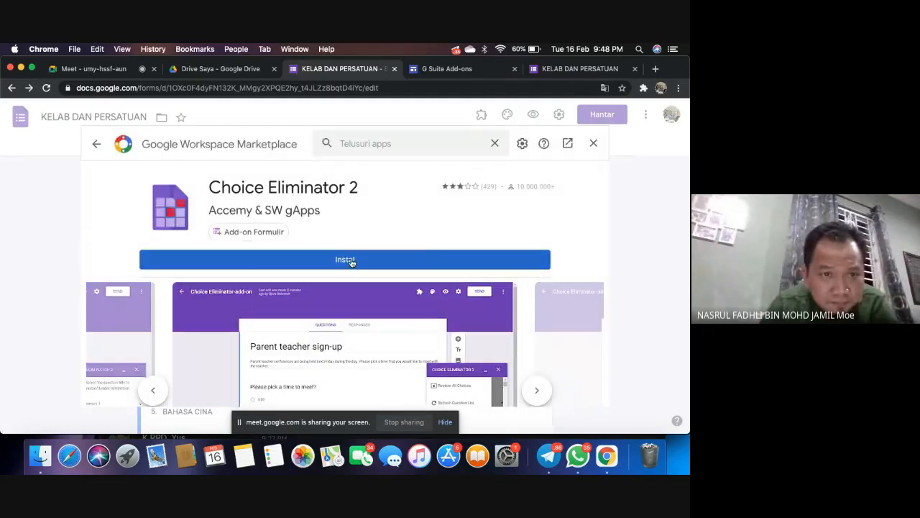
- Install Choice Eliminator 2 again, grant it access with the signed-in Google account and return to the form
{"action": "left_click", "coordinate": [352, 262]}
{"action": "left_click", "coordinate": [413, 329]}
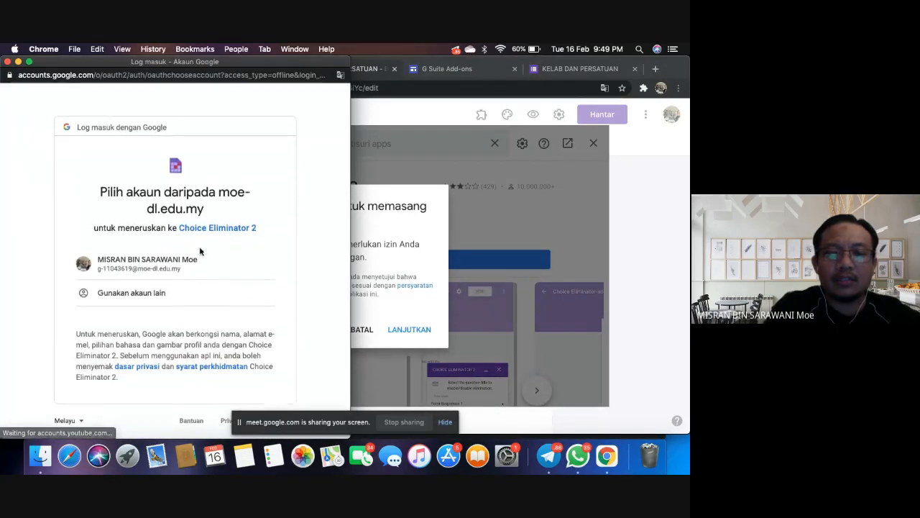
{"action": "left_click", "coordinate": [445, 422]}
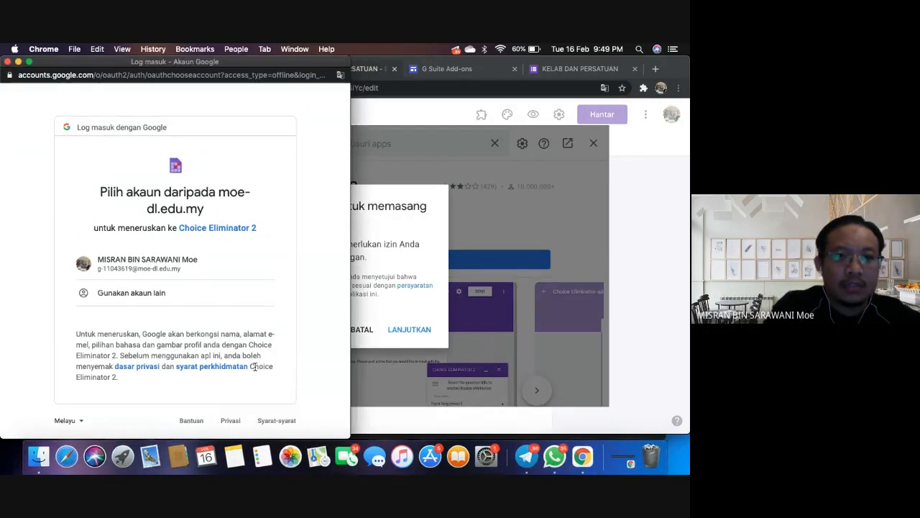
{"action": "left_click", "coordinate": [151, 265]}
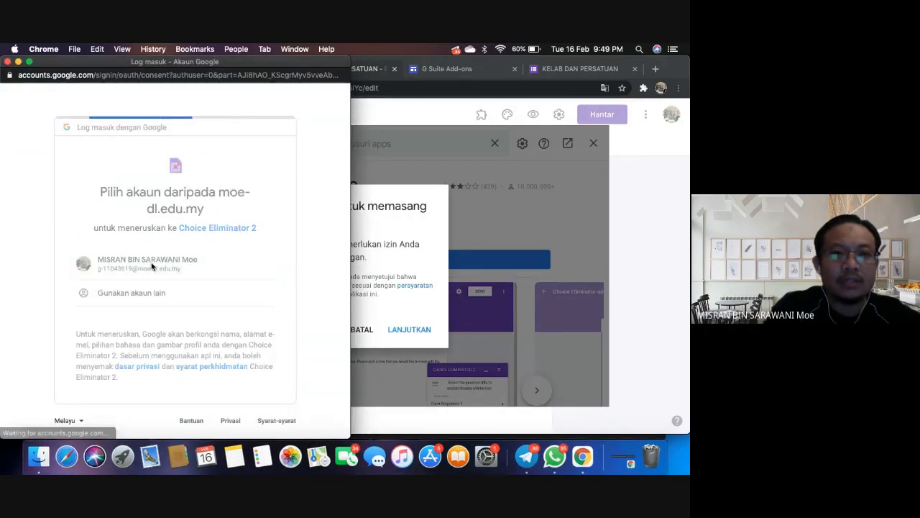
{"action": "scroll", "coordinate": [219, 307], "scroll_direction": "down", "scroll_amount": 5}
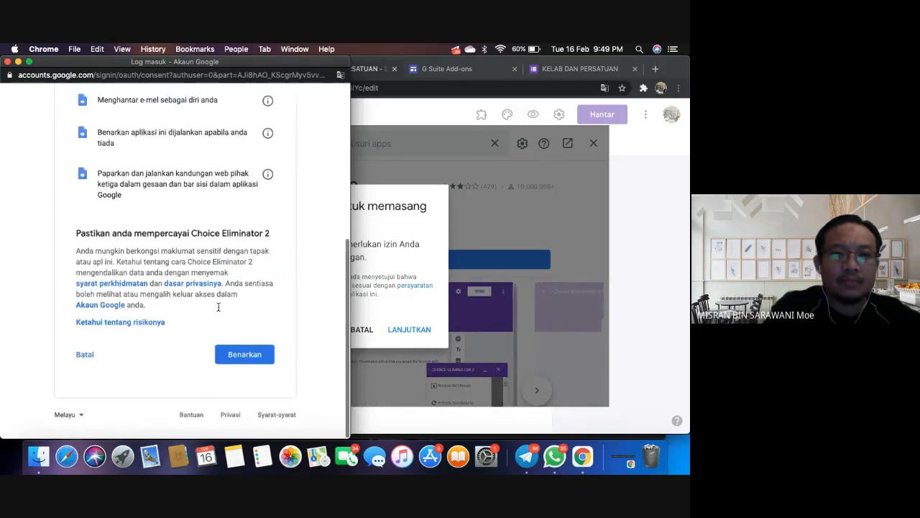
{"action": "left_click", "coordinate": [246, 361]}
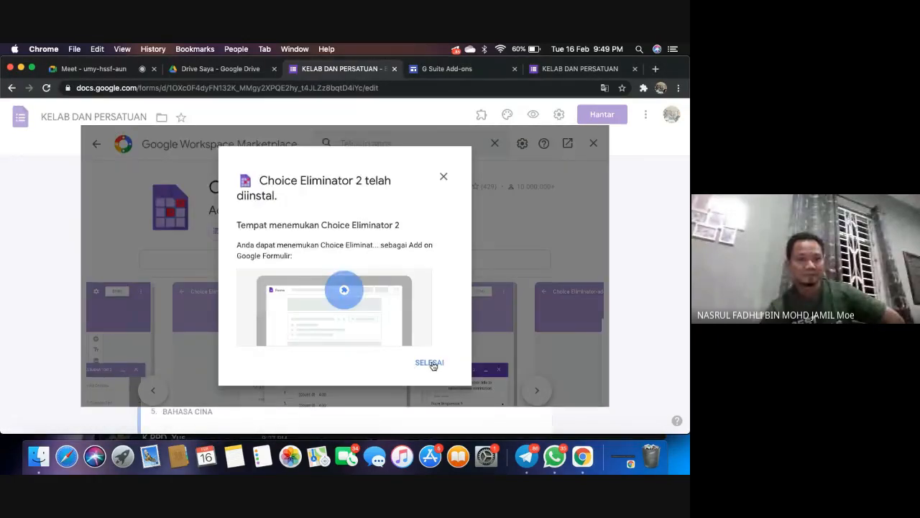
{"action": "left_click", "coordinate": [431, 363]}
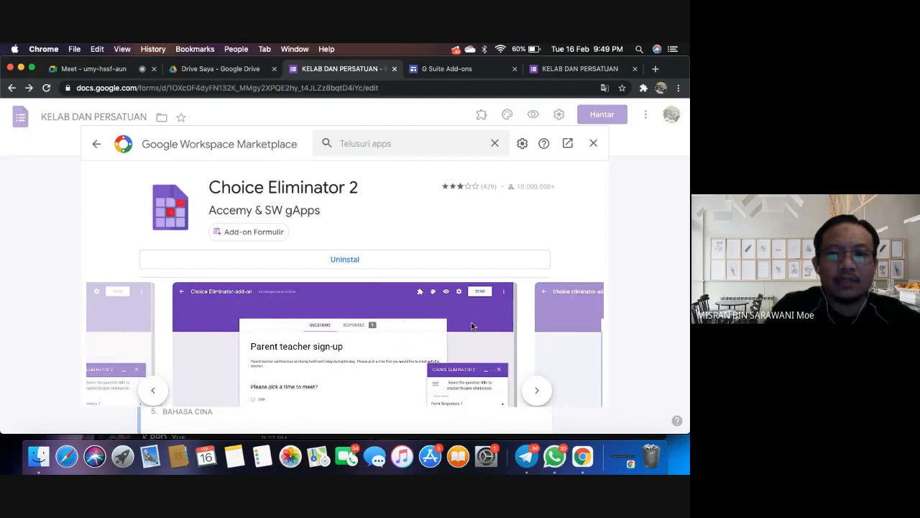
{"action": "left_click", "coordinate": [594, 146]}
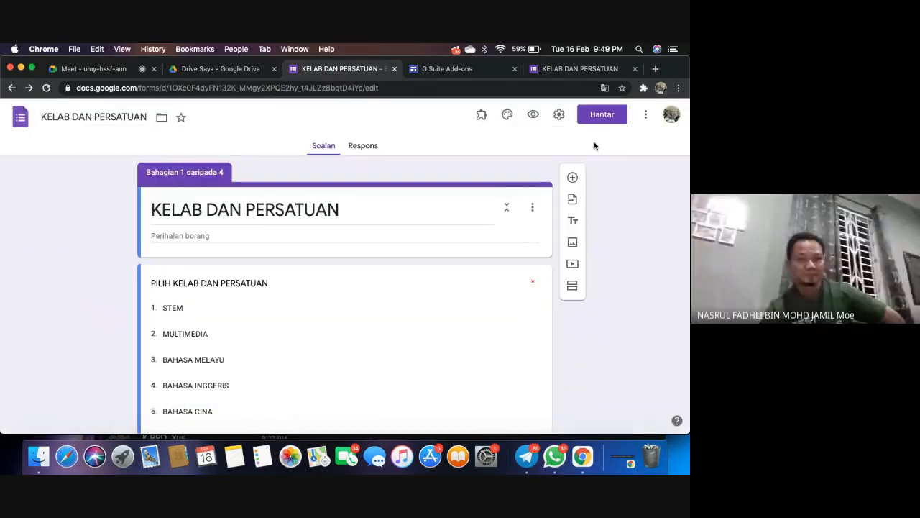
- Reload the form editor, open the Choice Eliminator 2 configuration and dismiss the author's note
{"action": "left_click", "coordinate": [394, 87]}
{"action": "key", "text": "Return"}
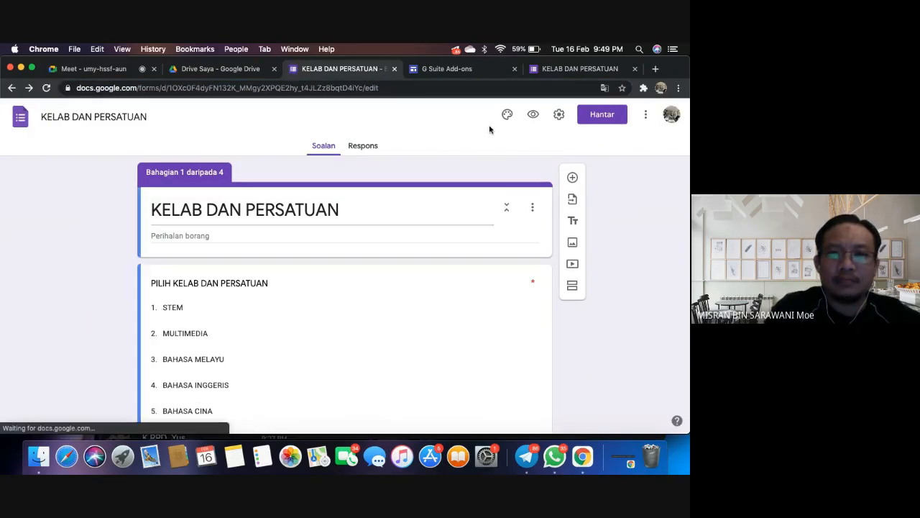
{"action": "left_click", "coordinate": [483, 117]}
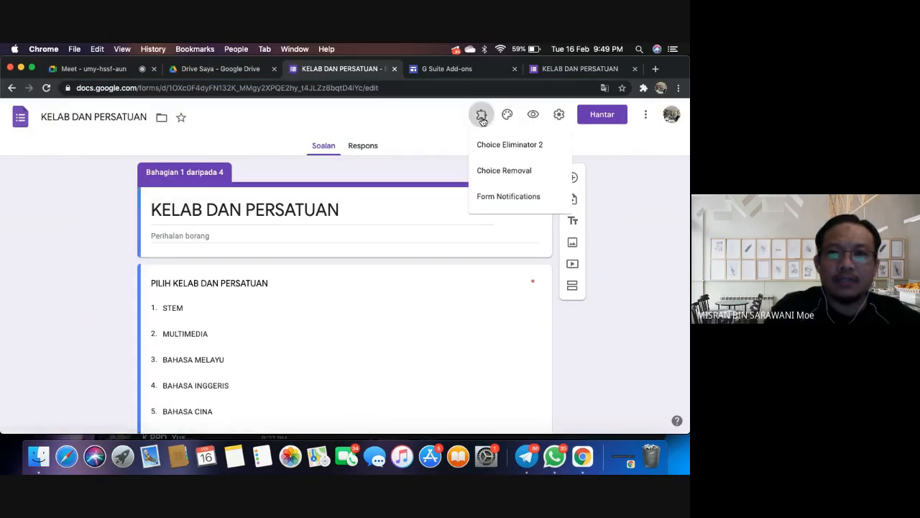
{"action": "left_click", "coordinate": [509, 146]}
{"action": "left_click", "coordinate": [312, 166]}
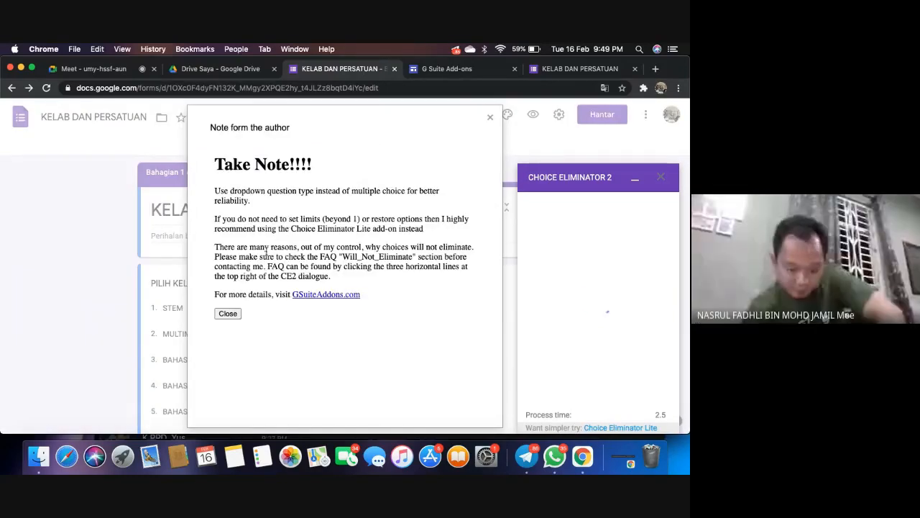
{"action": "left_click", "coordinate": [227, 314]}
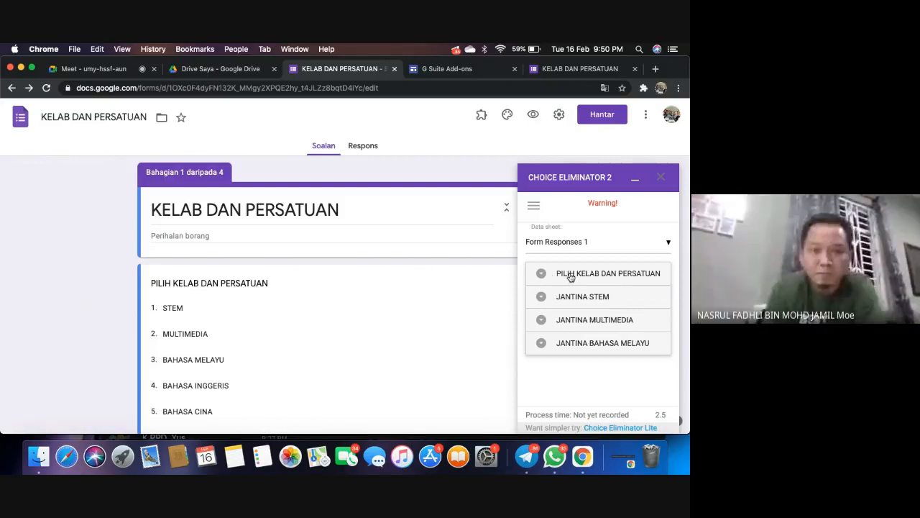
- Enable Eliminate Choices for PILIH KELAB DAN PERSATUAN, JANTINA STEM, JANTINA MULTIMEDIA and JANTINA BAHASA MELAYU
{"action": "left_click", "coordinate": [542, 274]}
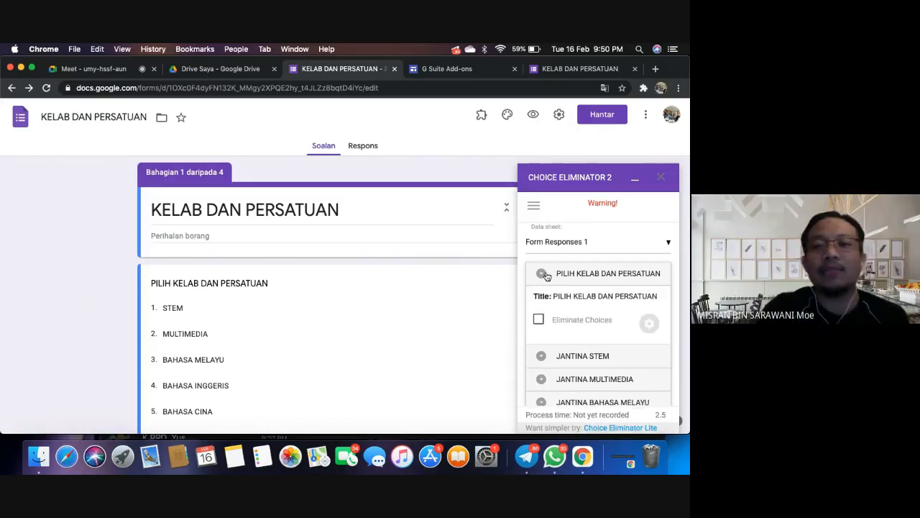
{"action": "left_click", "coordinate": [539, 320]}
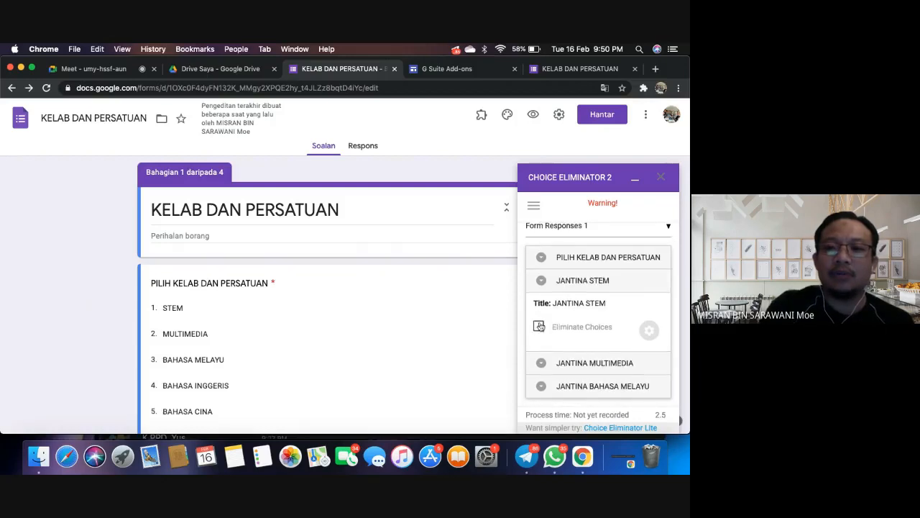
{"action": "left_click", "coordinate": [539, 326]}
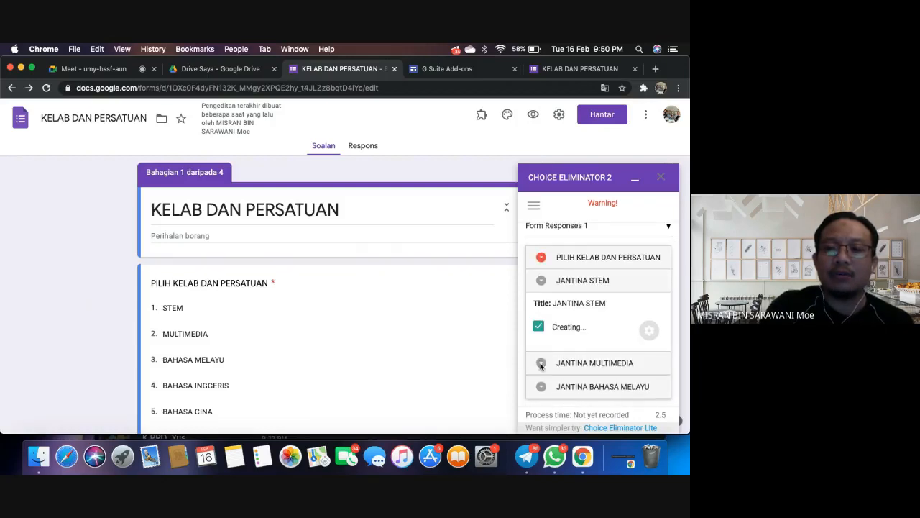
{"action": "left_click", "coordinate": [539, 350]}
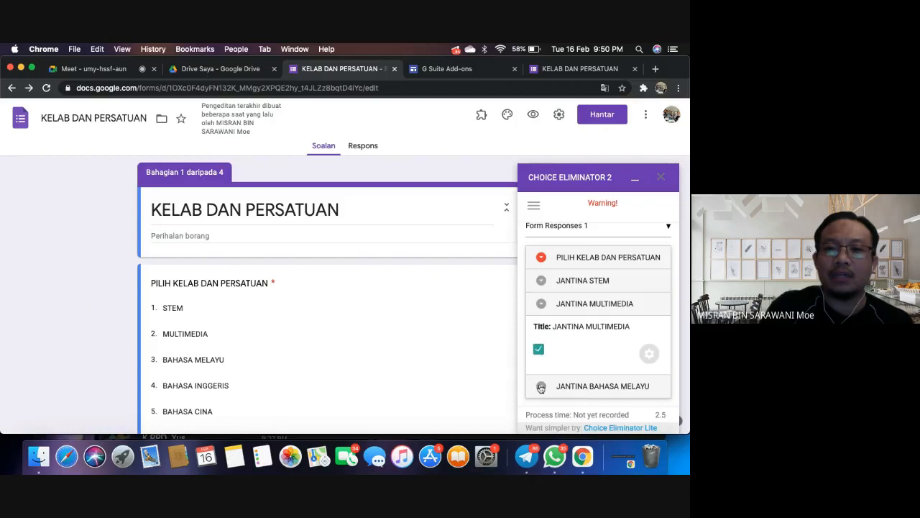
{"action": "left_click", "coordinate": [538, 372]}
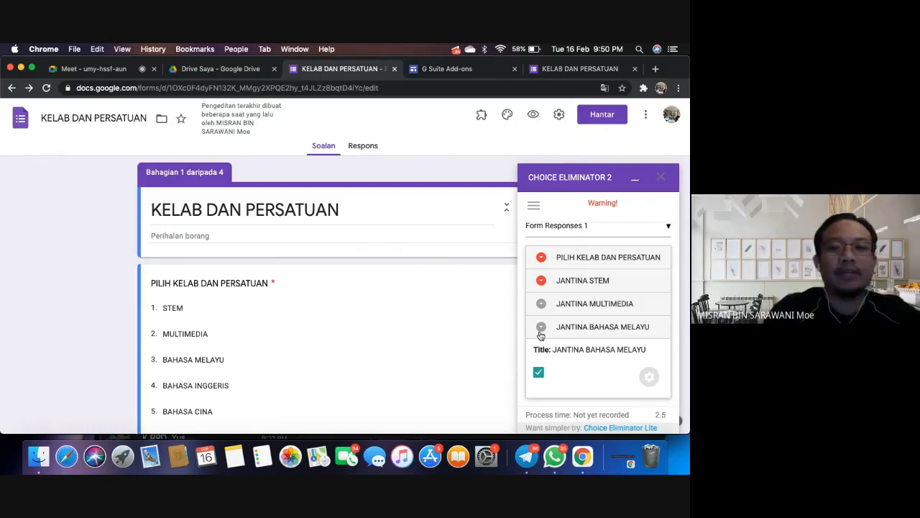
- Set the choice limits of PILIH KELAB DAN PERSATUAN to 15 for STEM, 15 for MULTIMEDIA and 12 for BAHASA MELAYU
{"action": "scroll", "coordinate": [551, 317], "scroll_direction": "up", "scroll_amount": 1}
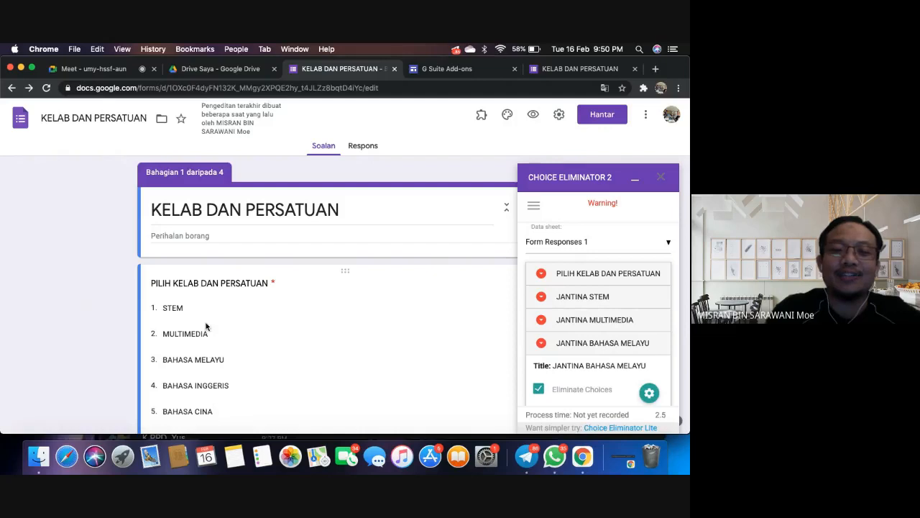
{"action": "left_click", "coordinate": [541, 274]}
{"action": "left_click", "coordinate": [542, 274]}
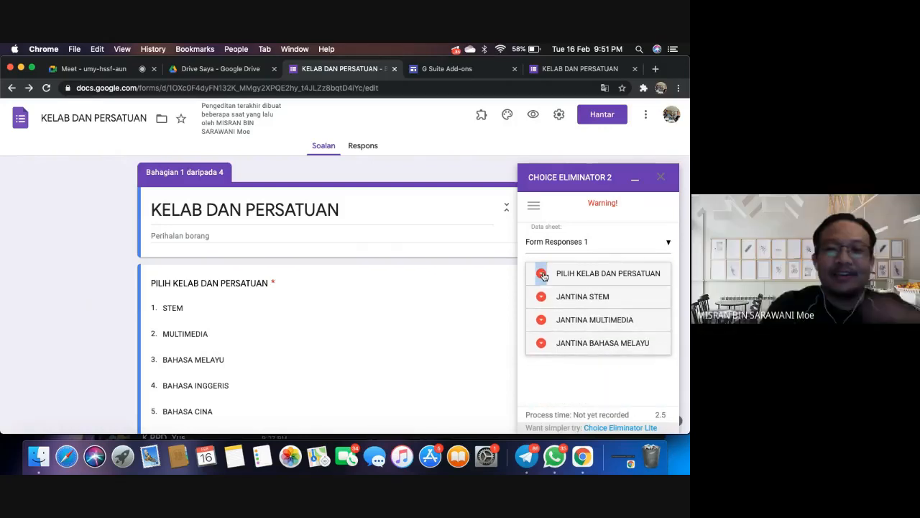
{"action": "left_click", "coordinate": [542, 275]}
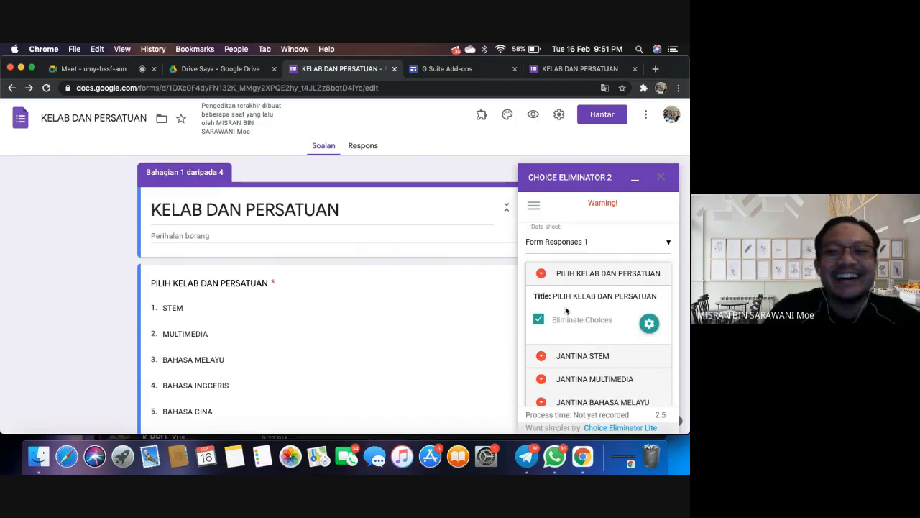
{"action": "left_click", "coordinate": [649, 325]}
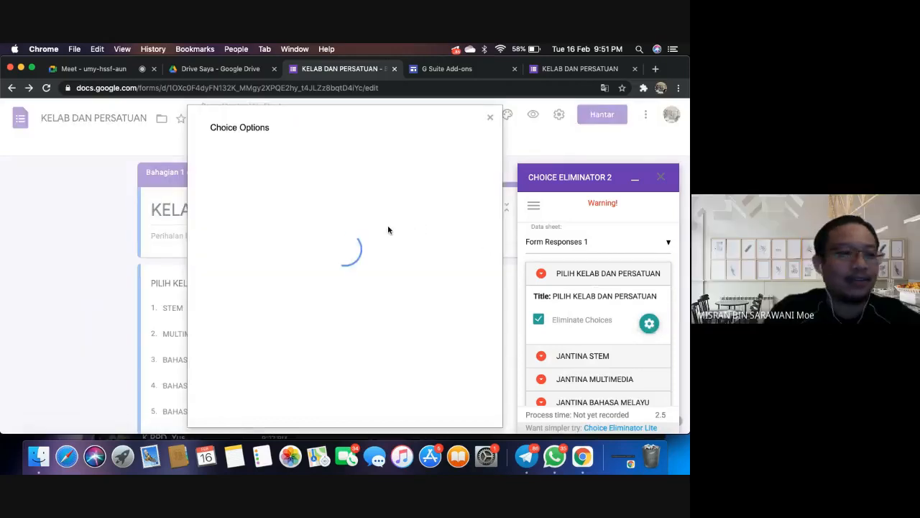
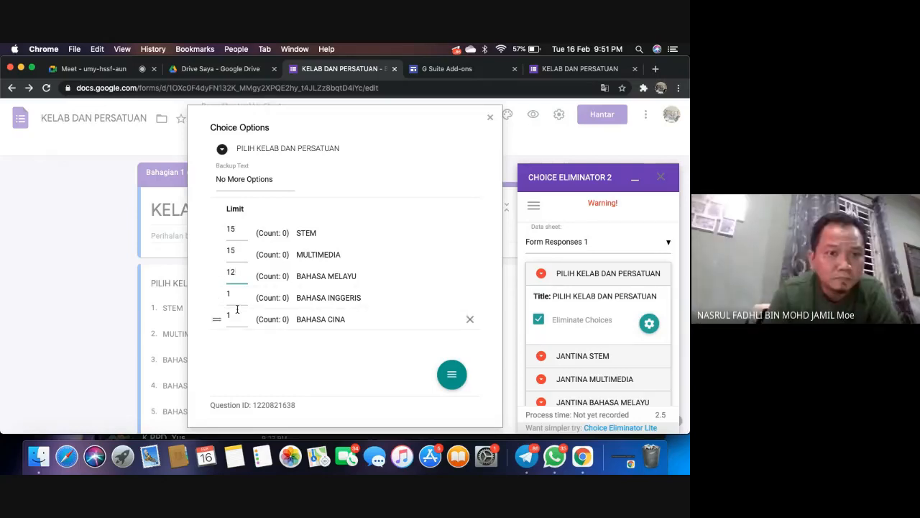
{"action": "left_click", "coordinate": [299, 382]}
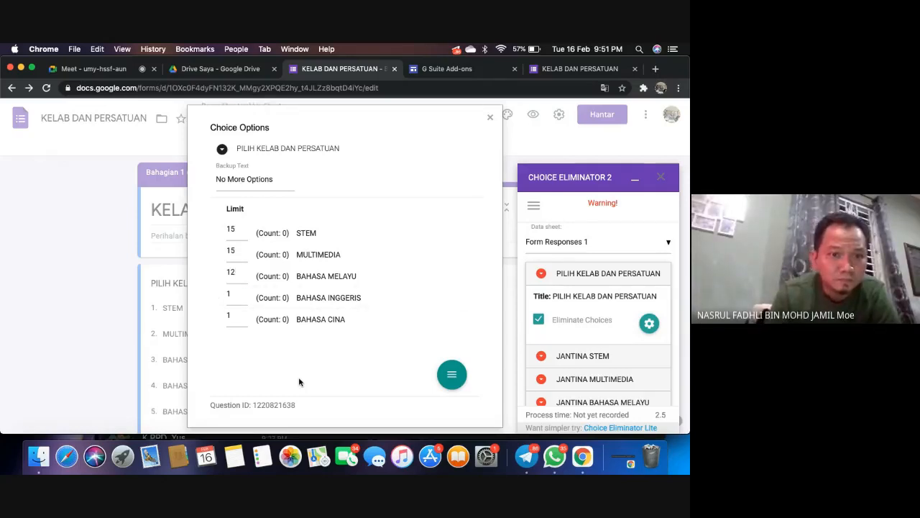
{"action": "left_click", "coordinate": [491, 118]}
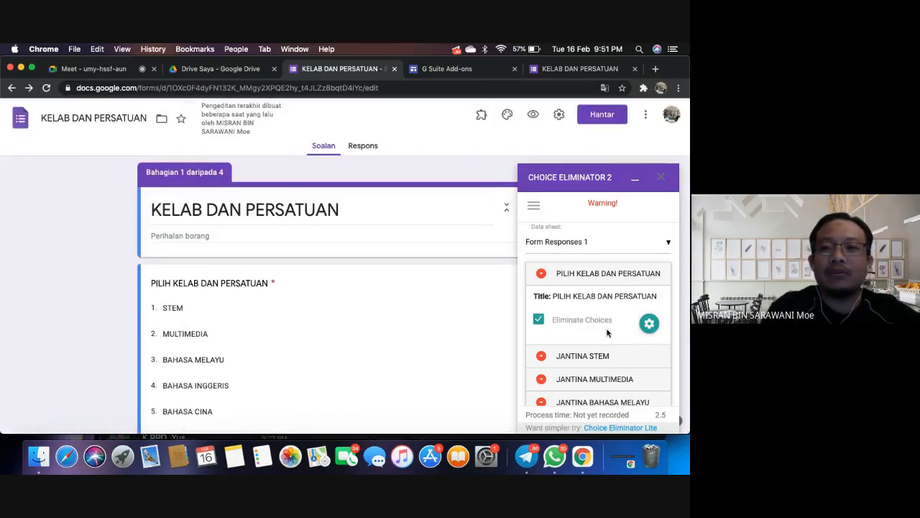
- Set the JANTINA STEM limits to 5 LELAKI MELAYU, 5 PEREMPUAN MELAYU, 3 LELAKI CINA and 2 PEREMPUAN CINA
{"action": "scroll", "coordinate": [606, 332], "scroll_direction": "down", "scroll_amount": 1}
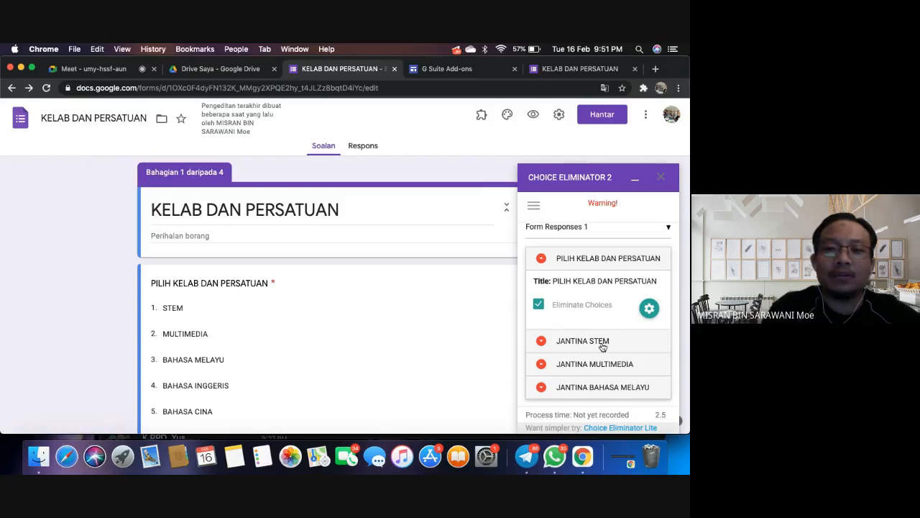
{"action": "left_click", "coordinate": [601, 344]}
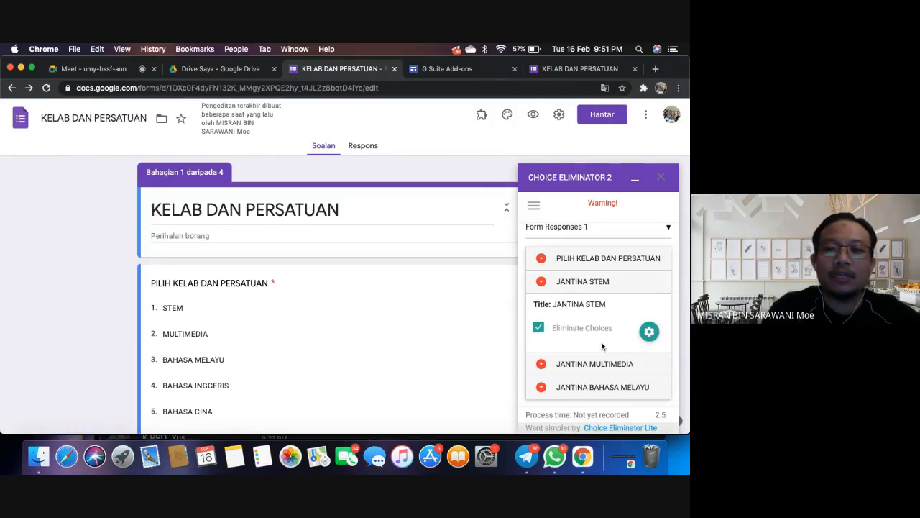
{"action": "left_click", "coordinate": [649, 332]}
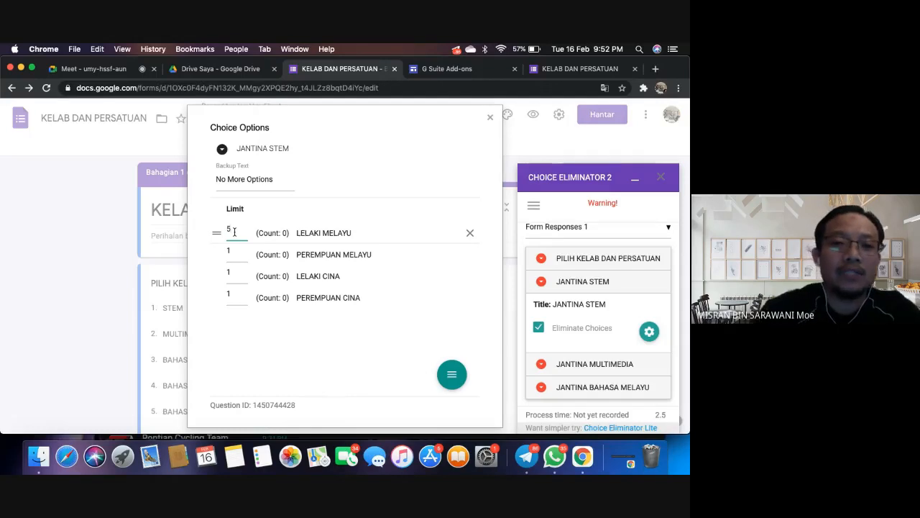
{"action": "left_click", "coordinate": [238, 254]}
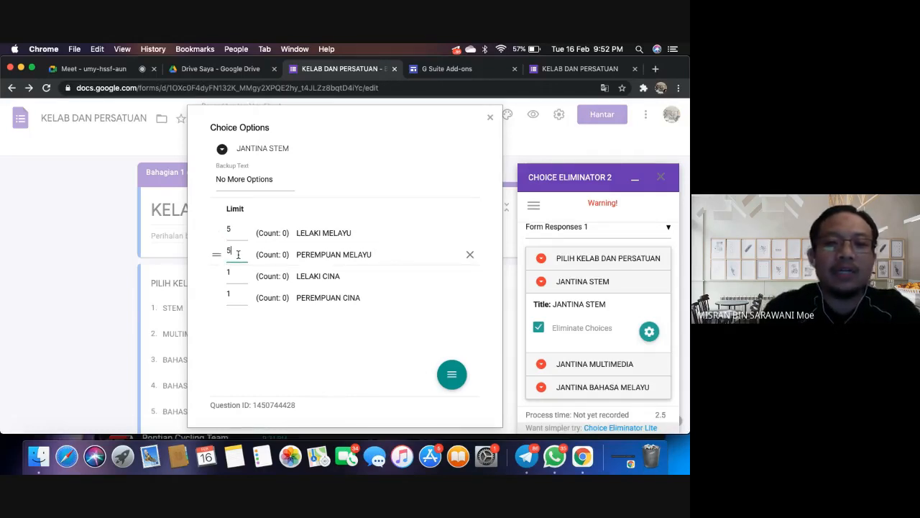
{"action": "left_click", "coordinate": [234, 275]}
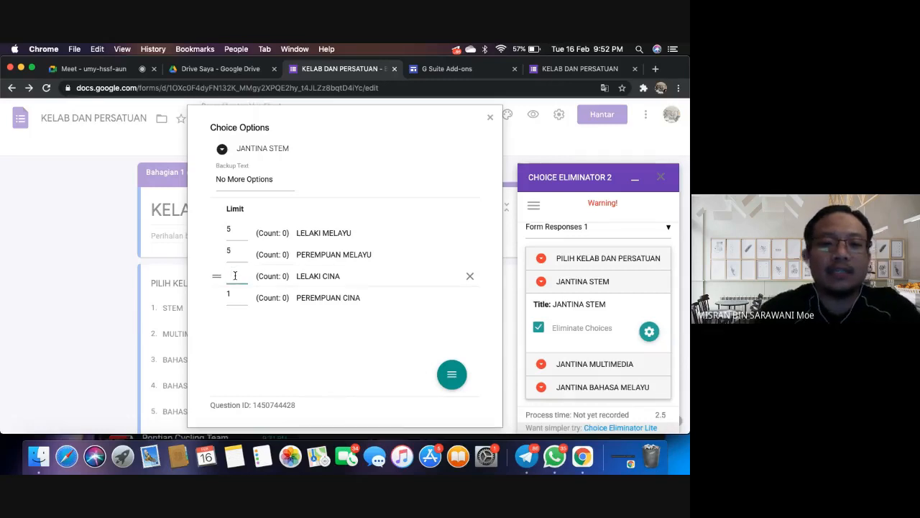
{"action": "type", "text": "3"}
{"action": "left_click", "coordinate": [235, 294]}
{"action": "key", "text": "BackSpace"}
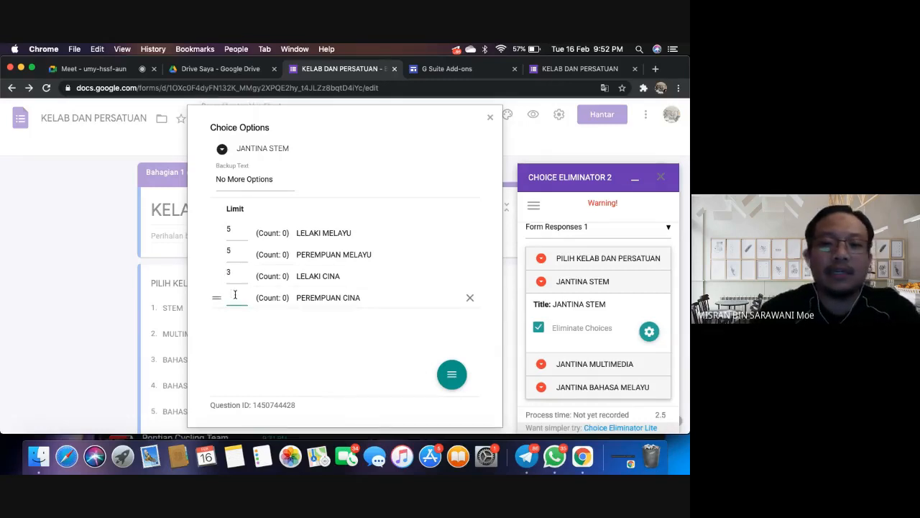
{"action": "type", "text": "2"}
{"action": "left_click", "coordinate": [301, 350]}
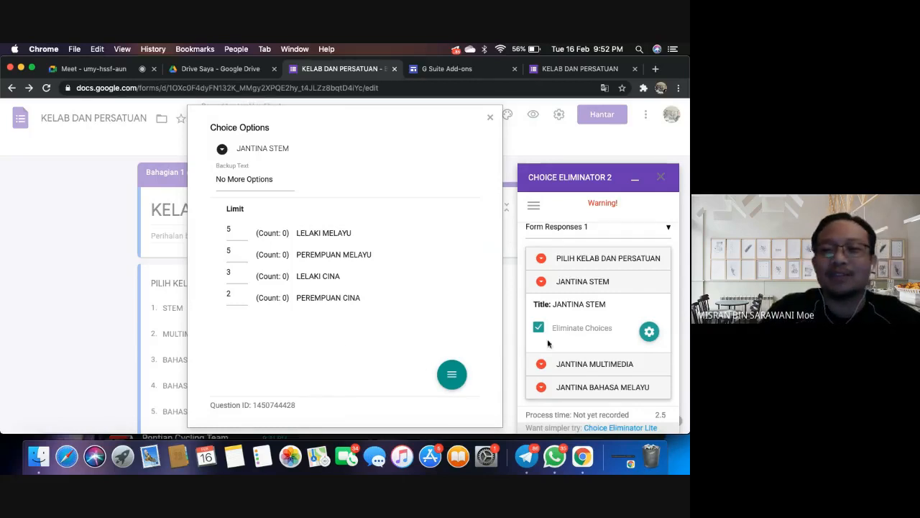
- Set the JANTINA MULTIMEDIA limits to 3 LELAKI MELAYU, 3 PEREMPUAN MELAYU, 3 LELAKI CINA and 6 PEREMPUAN CINA
{"action": "left_click", "coordinate": [545, 364]}
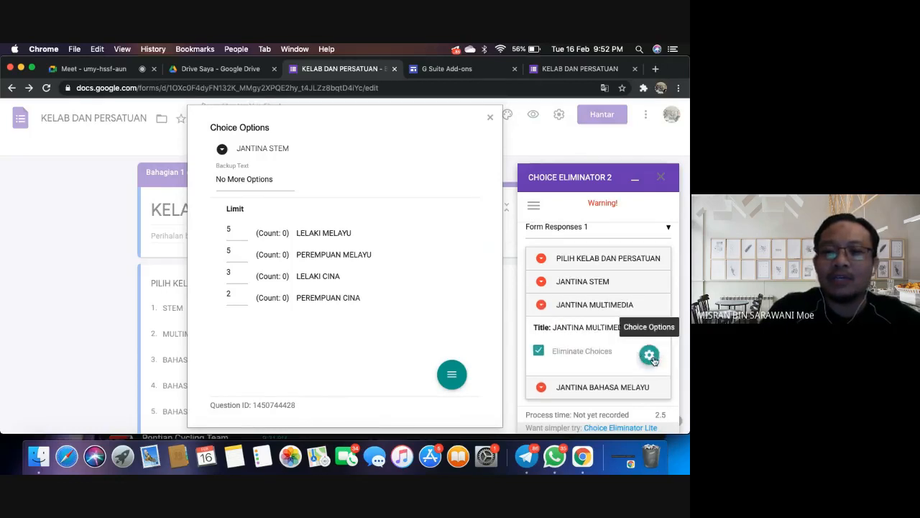
{"action": "left_click", "coordinate": [651, 358]}
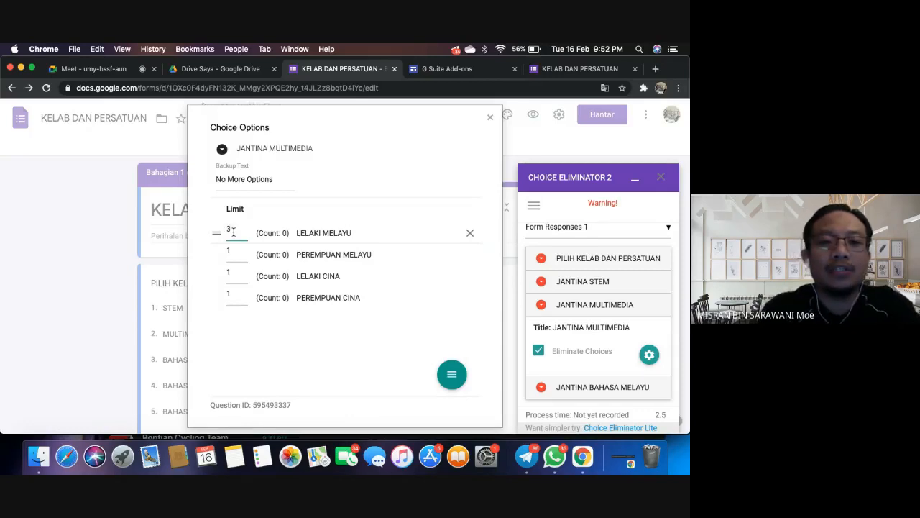
{"action": "left_click", "coordinate": [232, 250]}
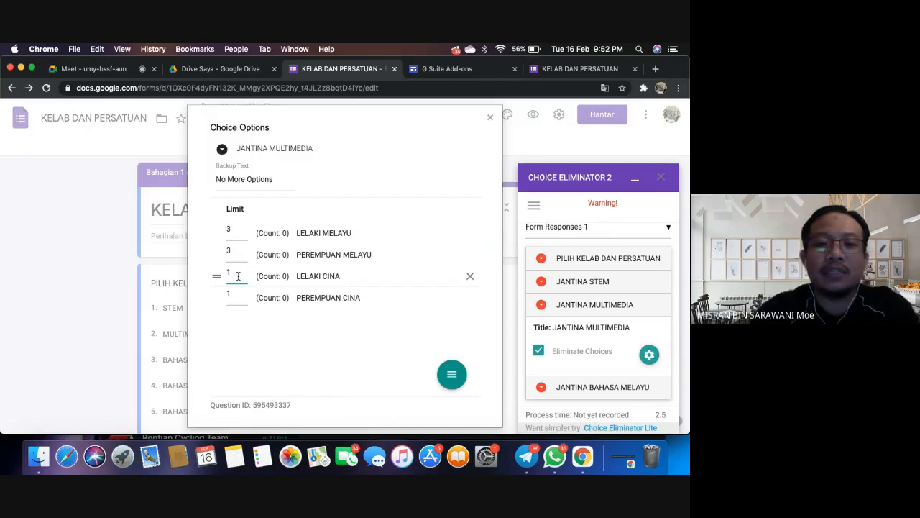
{"action": "type", "text": "3"}
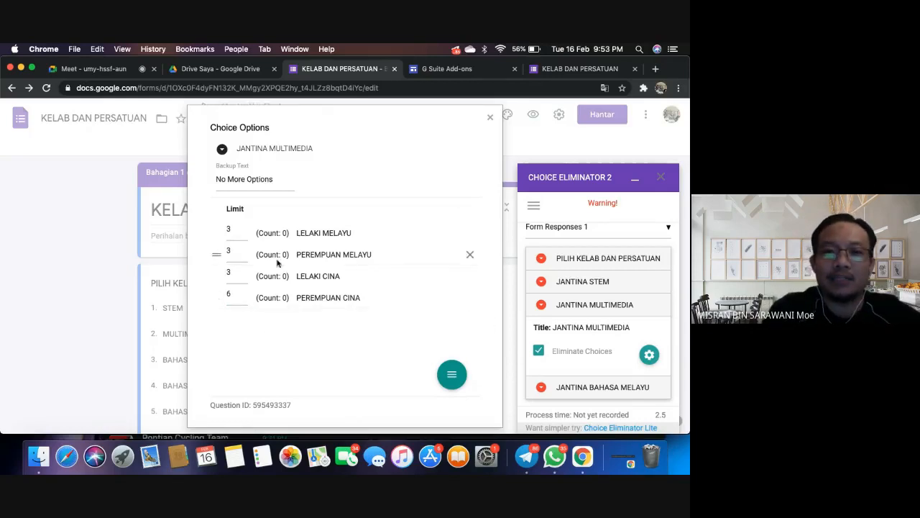
{"action": "left_click", "coordinate": [238, 251]}
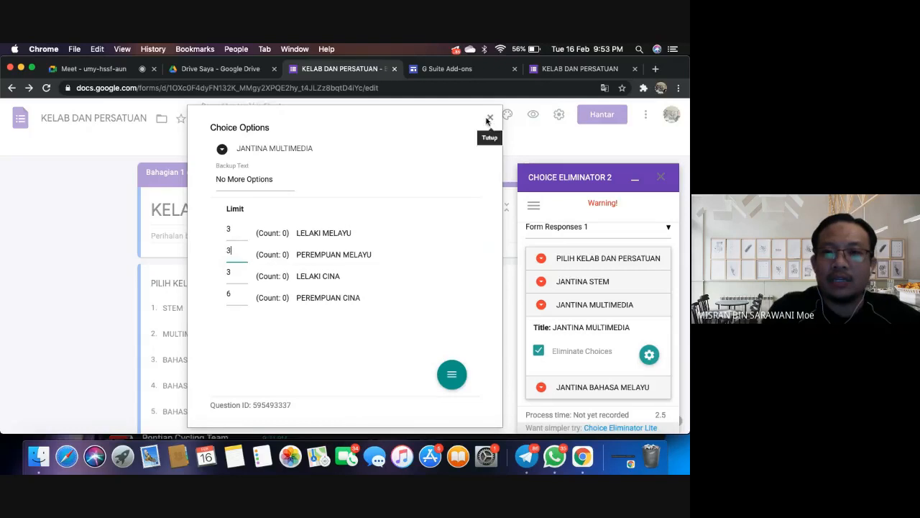
- Set the JANTINA BAHASA MELAYU limits to 6 LELAKI MELAYU, 6 PEREMPUAN MELAYU, 0 LELAKI CINA and 0 PEREMPUAN CINA
{"action": "left_click", "coordinate": [541, 387]}
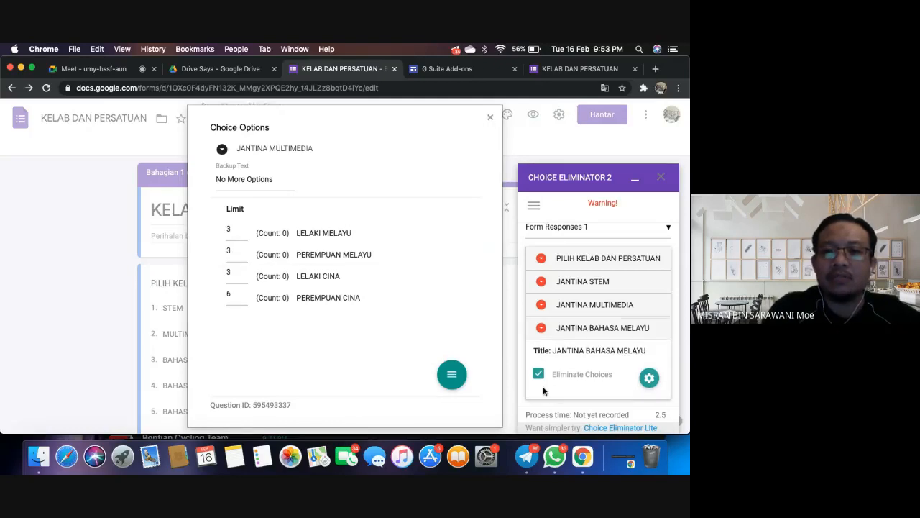
{"action": "left_click", "coordinate": [540, 327]}
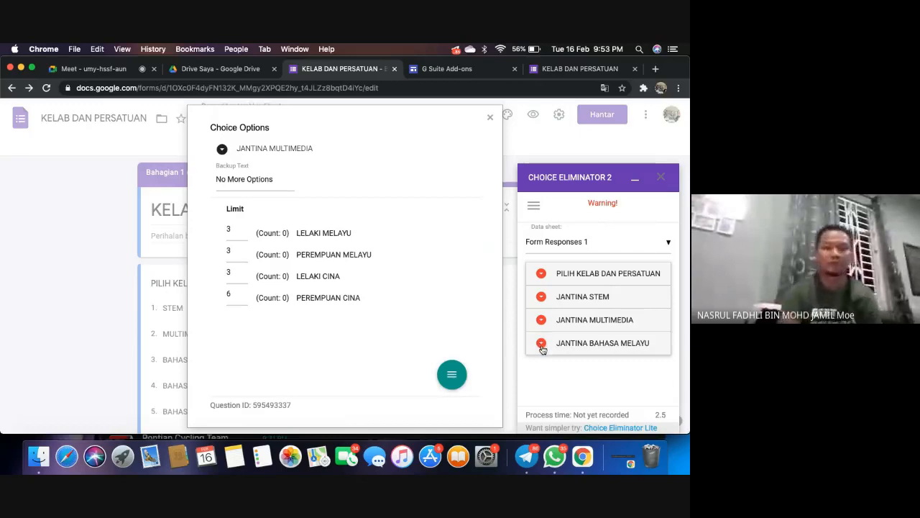
{"action": "left_click", "coordinate": [541, 343]}
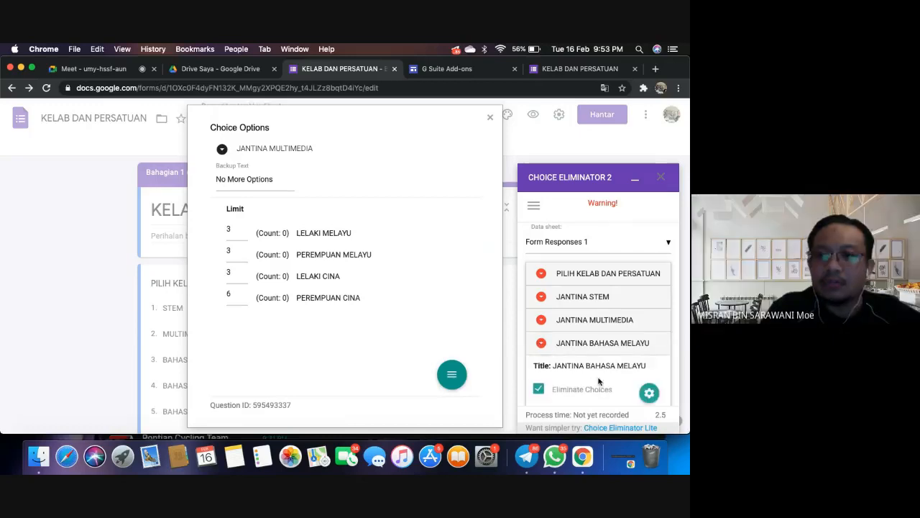
{"action": "left_click", "coordinate": [649, 393]}
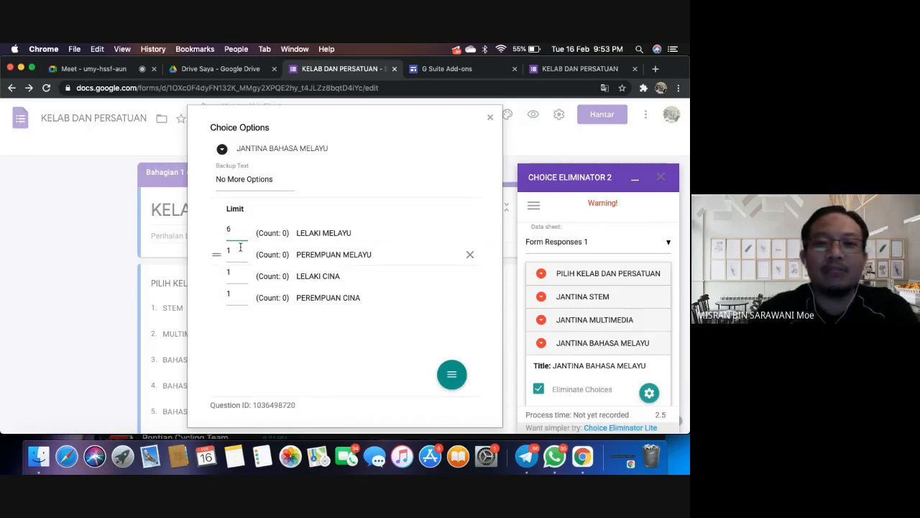
{"action": "left_click", "coordinate": [234, 250]}
{"action": "key", "text": "BackSpace"}
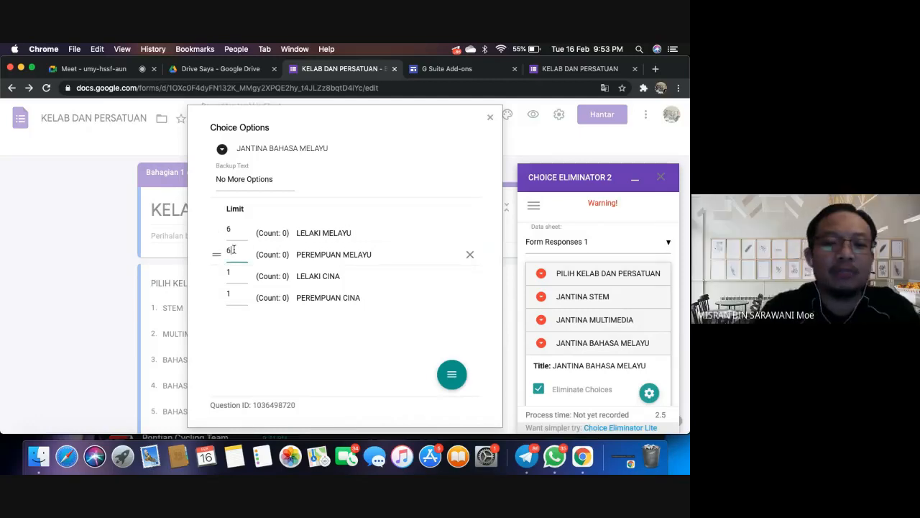
{"action": "left_click", "coordinate": [232, 274]}
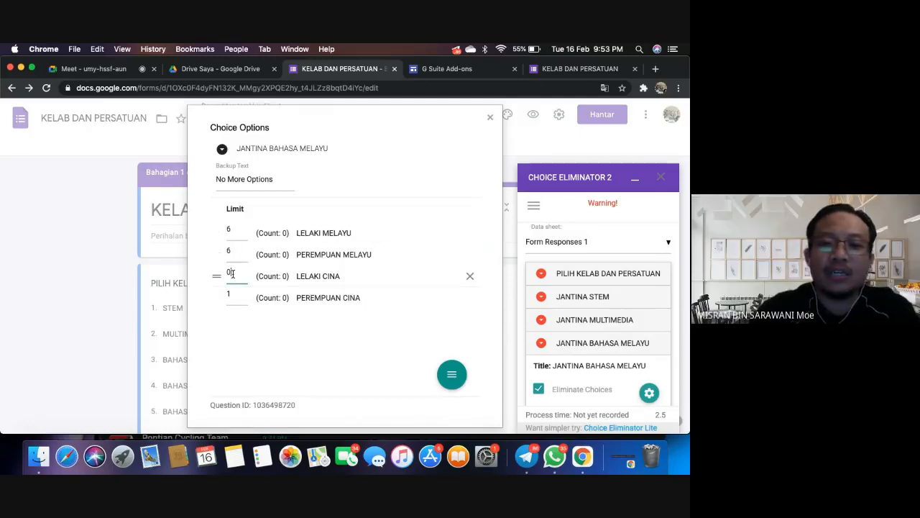
{"action": "left_click", "coordinate": [236, 293]}
{"action": "key", "text": "BackSpace"}
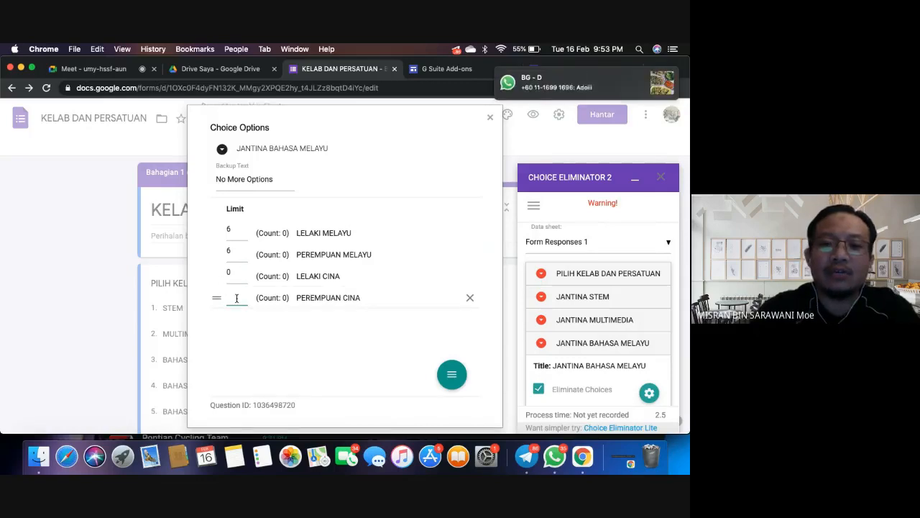
{"action": "left_click", "coordinate": [233, 272]}
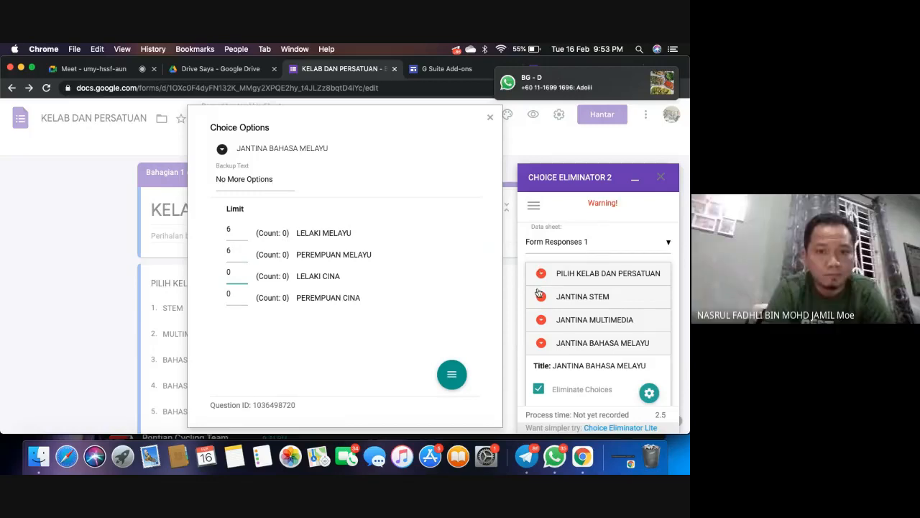
{"action": "left_click", "coordinate": [490, 117]}
- Review the question list in Choice Eliminator 2 and close the add-on
{"action": "scroll", "coordinate": [594, 343], "scroll_direction": "down", "scroll_amount": 1}
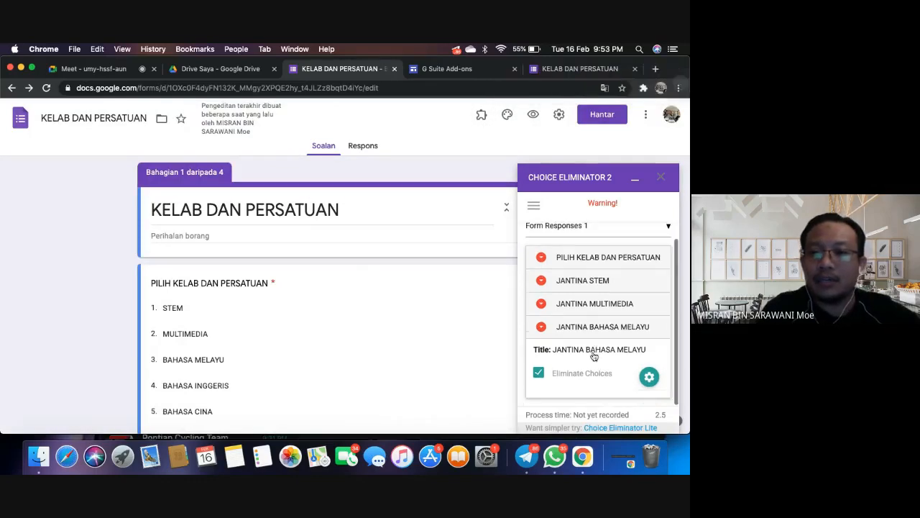
{"action": "scroll", "coordinate": [594, 356], "scroll_direction": "up", "scroll_amount": 1}
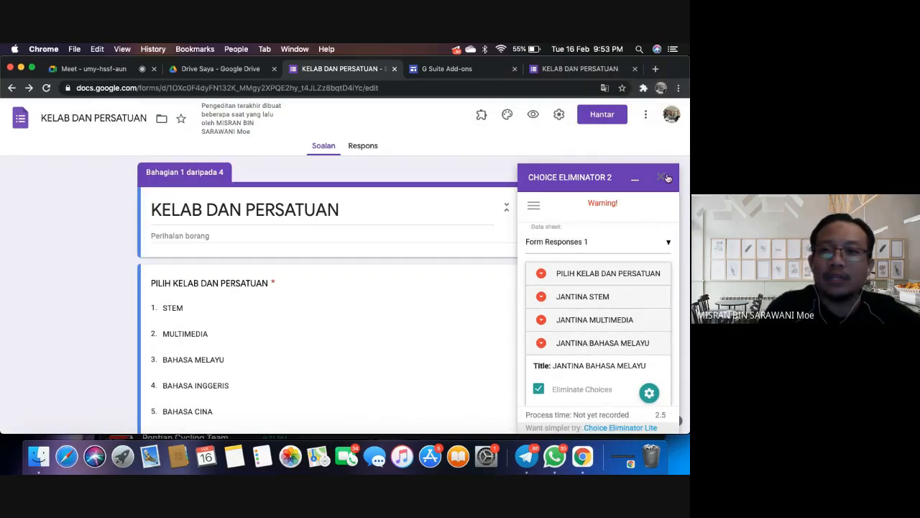
{"action": "scroll", "coordinate": [604, 314], "scroll_direction": "down", "scroll_amount": 1}
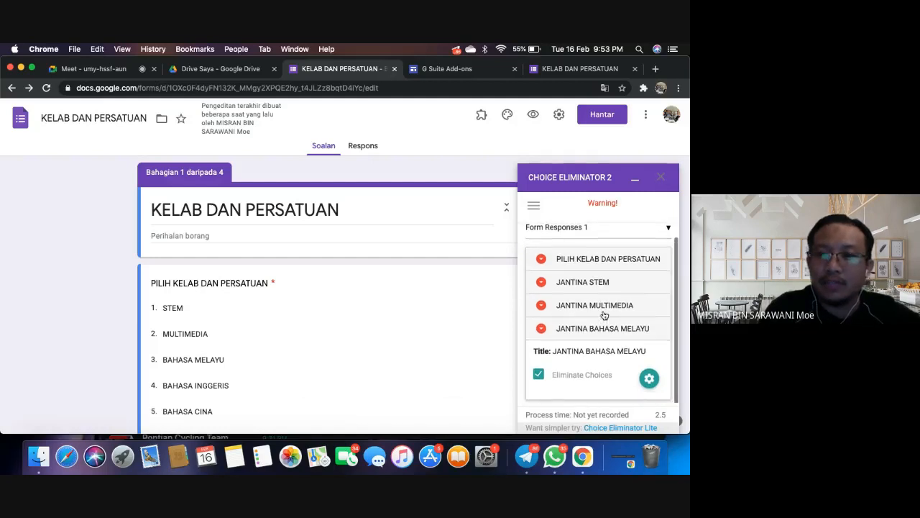
{"action": "left_click", "coordinate": [662, 180]}
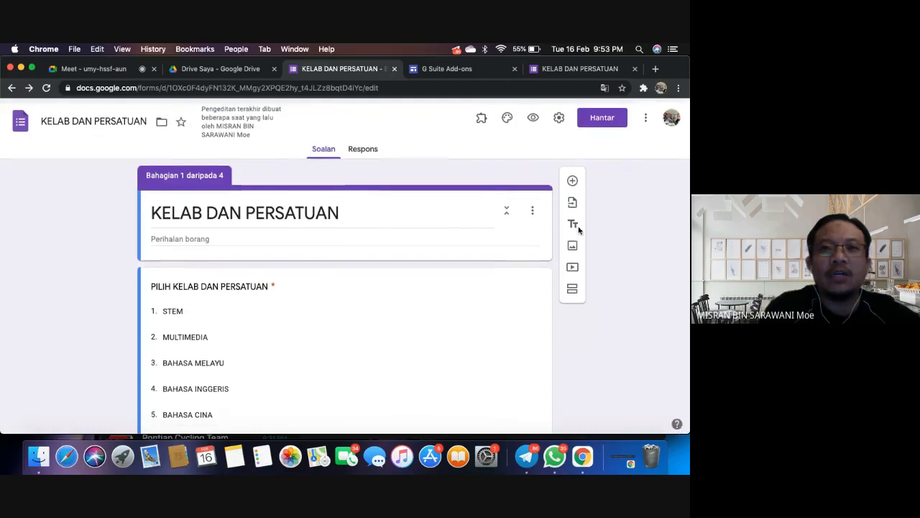
- Reload the live KELAB DAN PERSATUAN form from its first page and choose STEM as the club
{"action": "left_click", "coordinate": [539, 72]}
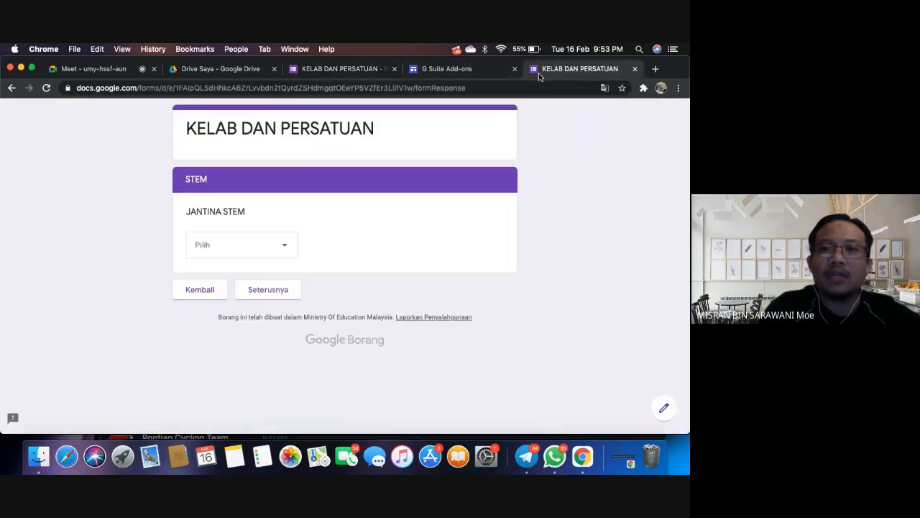
{"action": "left_click", "coordinate": [357, 69]}
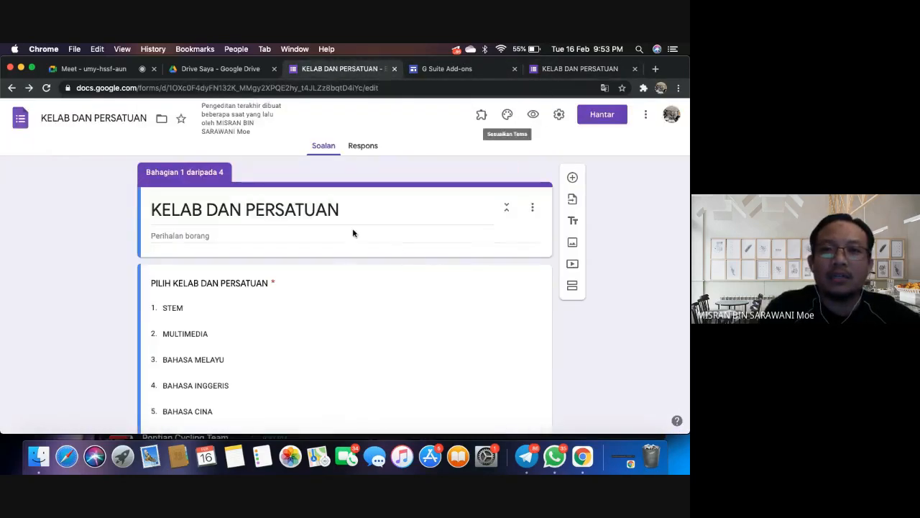
{"action": "left_click", "coordinate": [311, 328]}
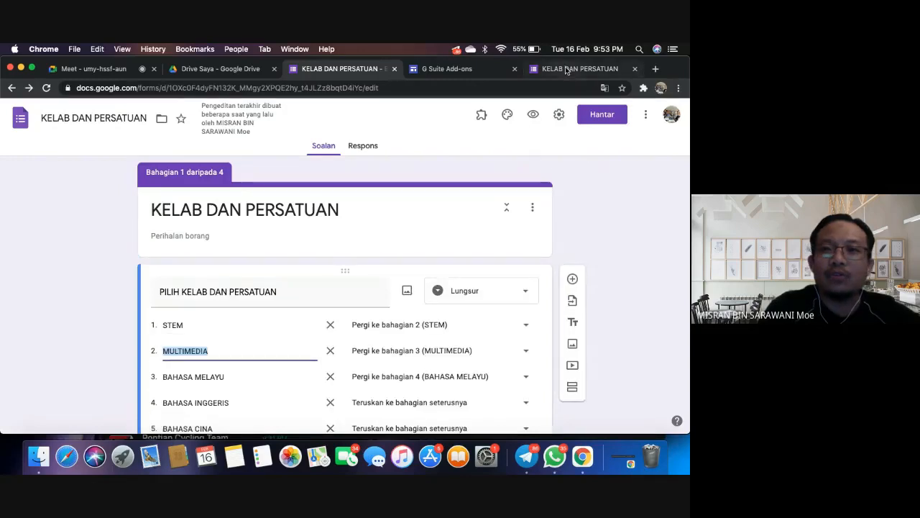
{"action": "left_click", "coordinate": [566, 69]}
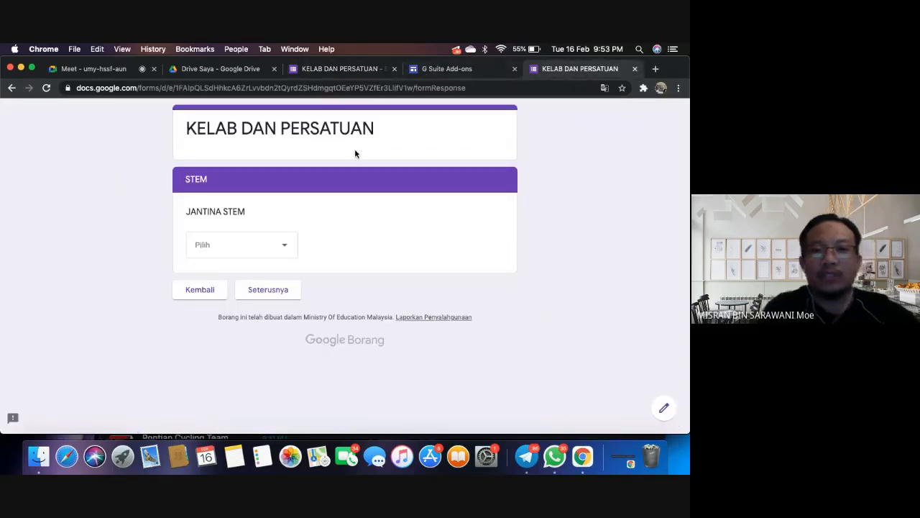
{"action": "left_click", "coordinate": [501, 87]}
{"action": "key", "text": "Return"}
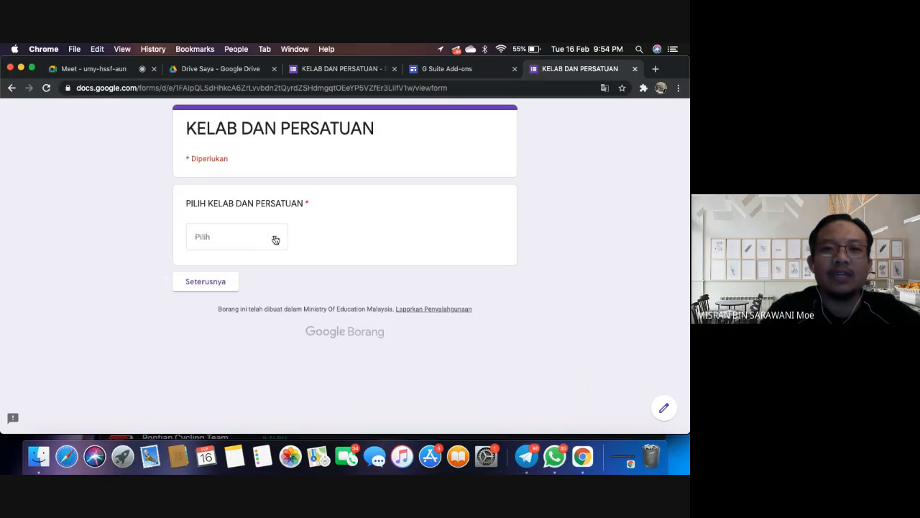
{"action": "left_click", "coordinate": [275, 240]}
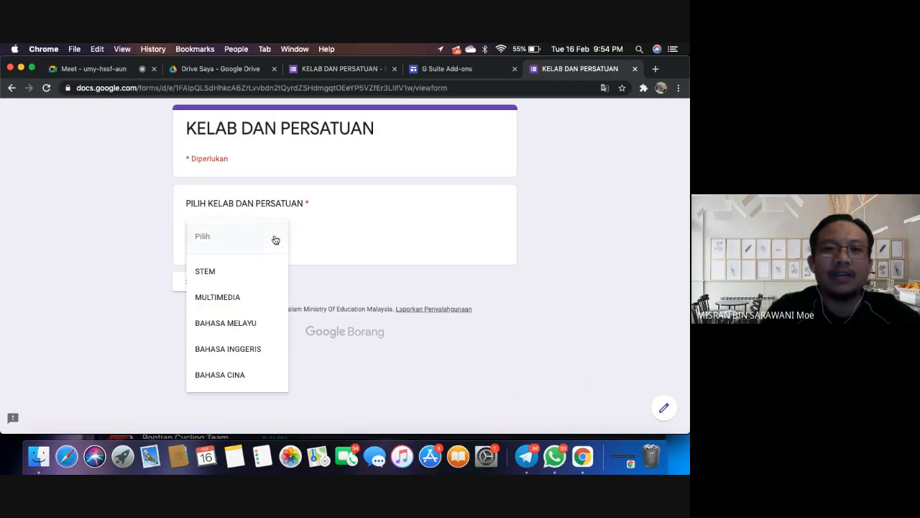
{"action": "left_click", "coordinate": [248, 278]}
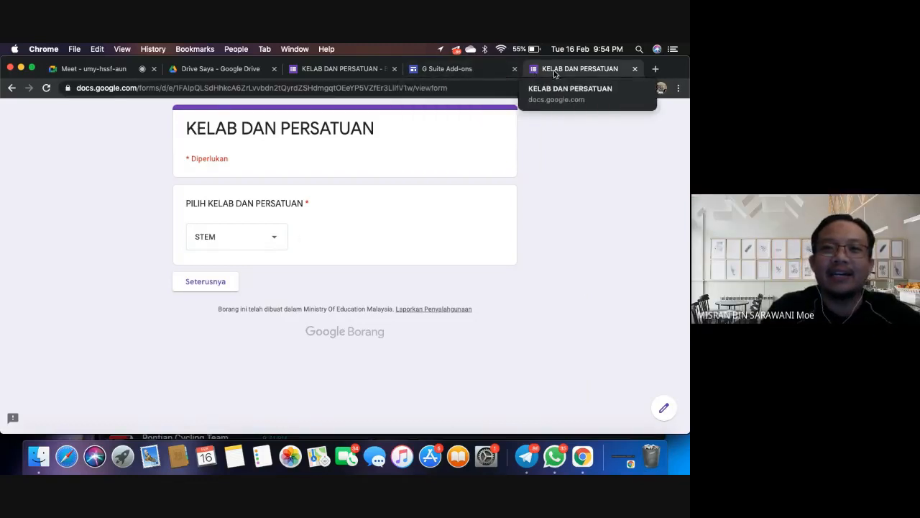
- In the form editor, set the STEM section to submit the form (Serah borang) after it
{"action": "left_click", "coordinate": [460, 68]}
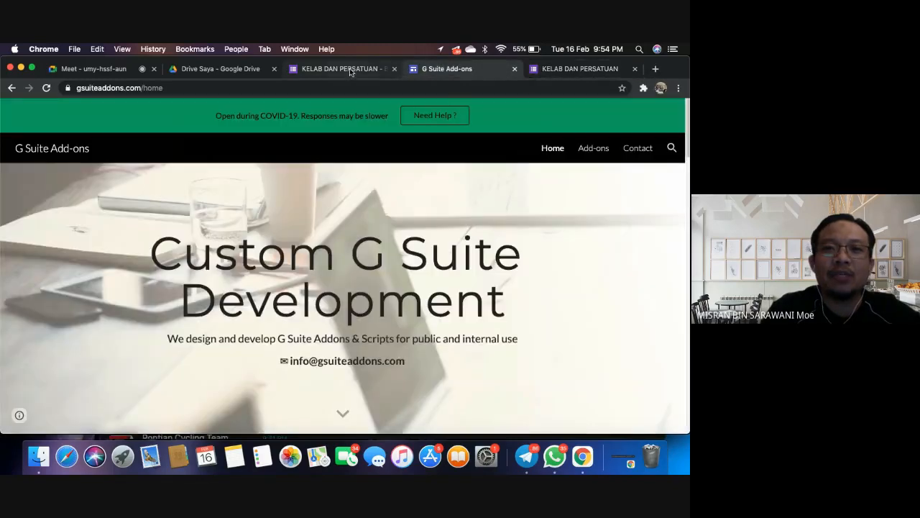
{"action": "left_click", "coordinate": [350, 69]}
{"action": "scroll", "coordinate": [376, 240], "scroll_direction": "down", "scroll_amount": 5}
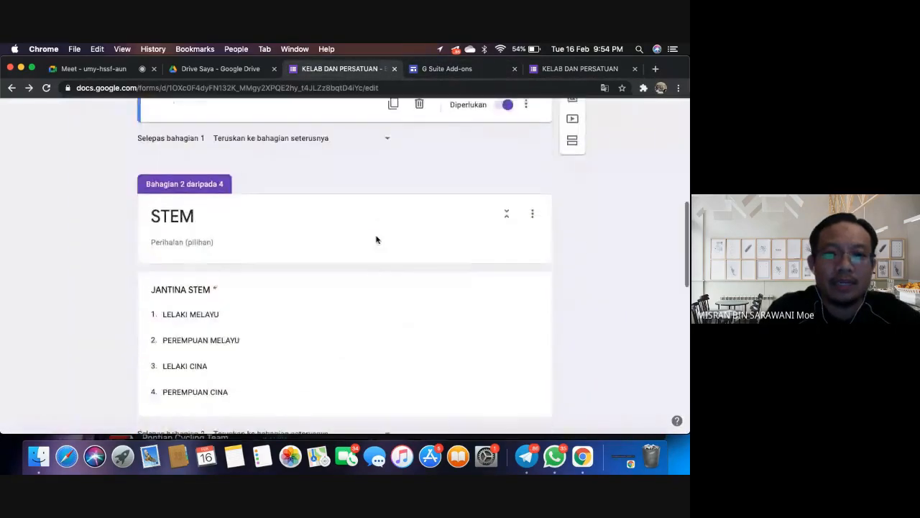
{"action": "scroll", "coordinate": [376, 239], "scroll_direction": "up", "scroll_amount": 3}
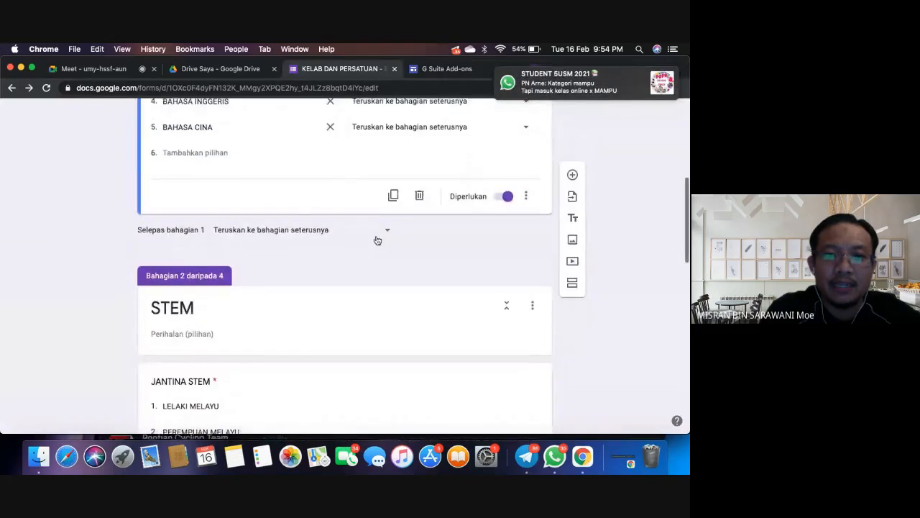
{"action": "scroll", "coordinate": [376, 240], "scroll_direction": "down", "scroll_amount": 5}
{"action": "scroll", "coordinate": [376, 239], "scroll_direction": "up", "scroll_amount": 2}
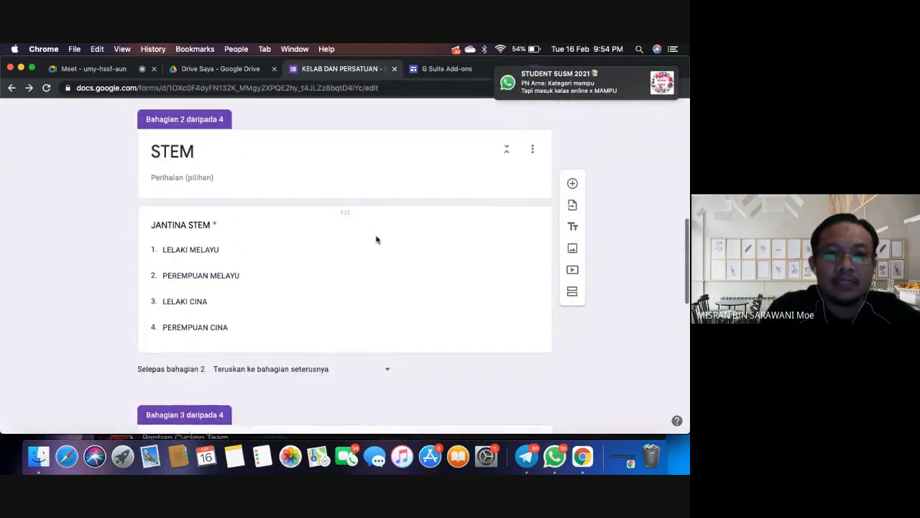
{"action": "scroll", "coordinate": [376, 240], "scroll_direction": "down", "scroll_amount": 1}
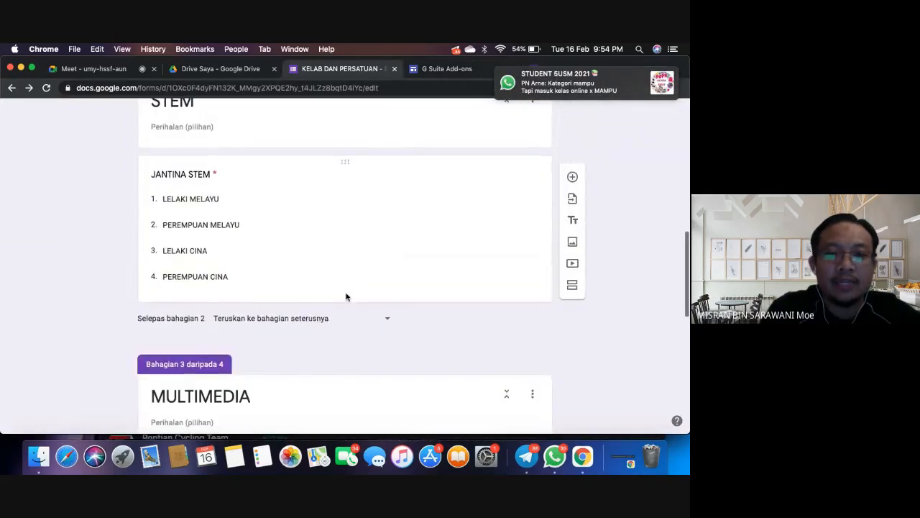
{"action": "left_click", "coordinate": [387, 323]}
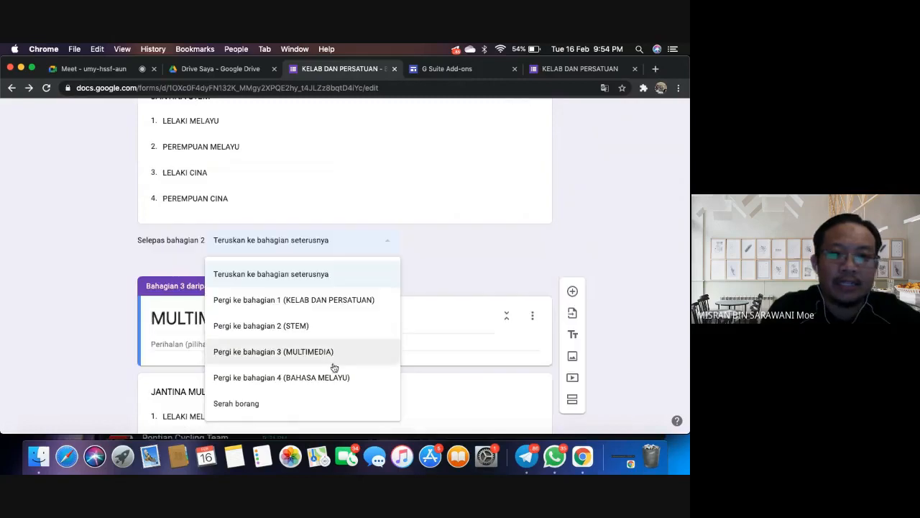
{"action": "left_click", "coordinate": [264, 410]}
- Set the MULTIMEDIA section to Serah borang after it and check the final BAHASA MELAYU section
{"action": "scroll", "coordinate": [405, 279], "scroll_direction": "down", "scroll_amount": 5}
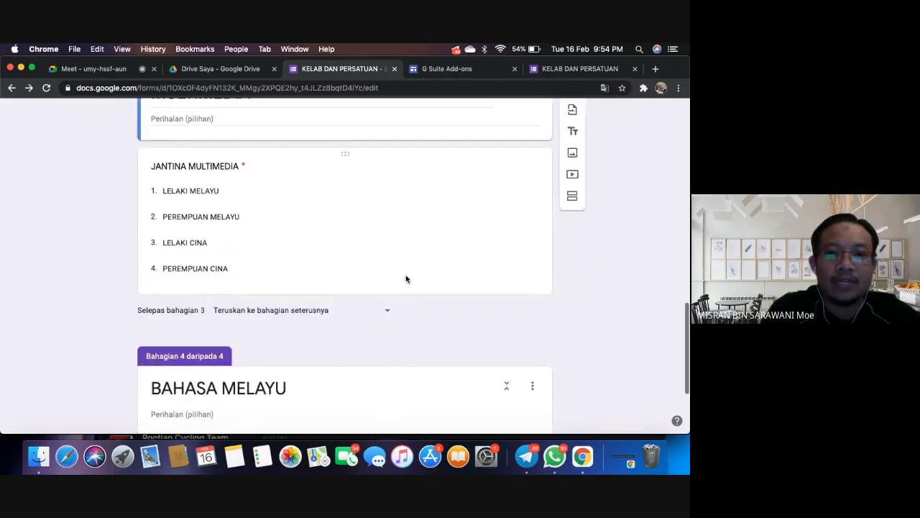
{"action": "left_click", "coordinate": [339, 316]}
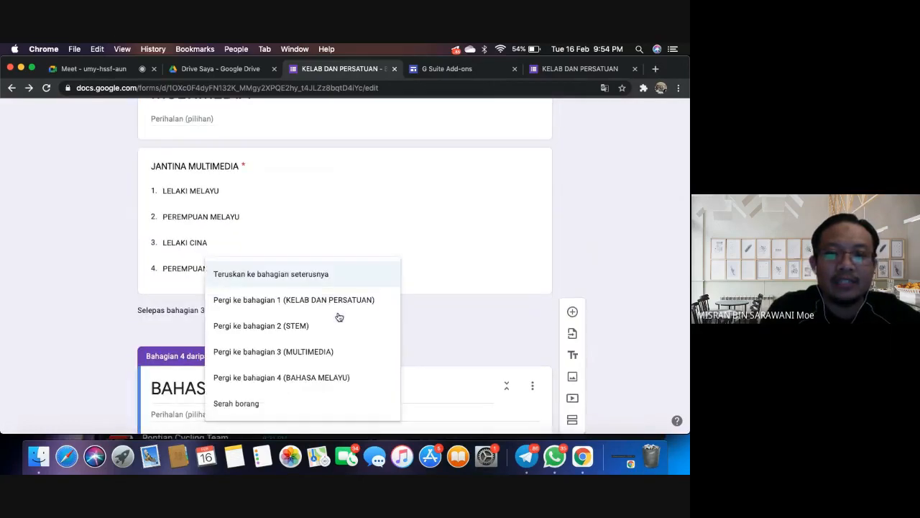
{"action": "left_click", "coordinate": [261, 407]}
{"action": "scroll", "coordinate": [371, 337], "scroll_direction": "down", "scroll_amount": 4}
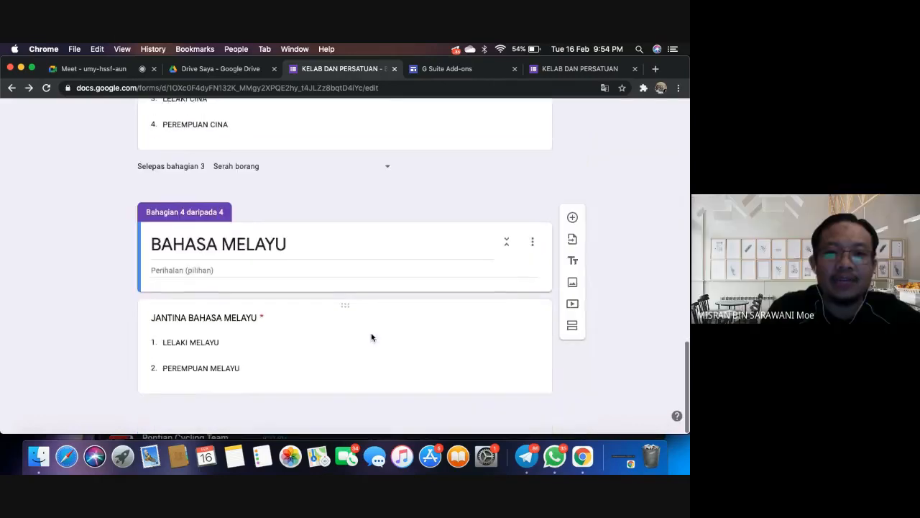
{"action": "left_click", "coordinate": [360, 376]}
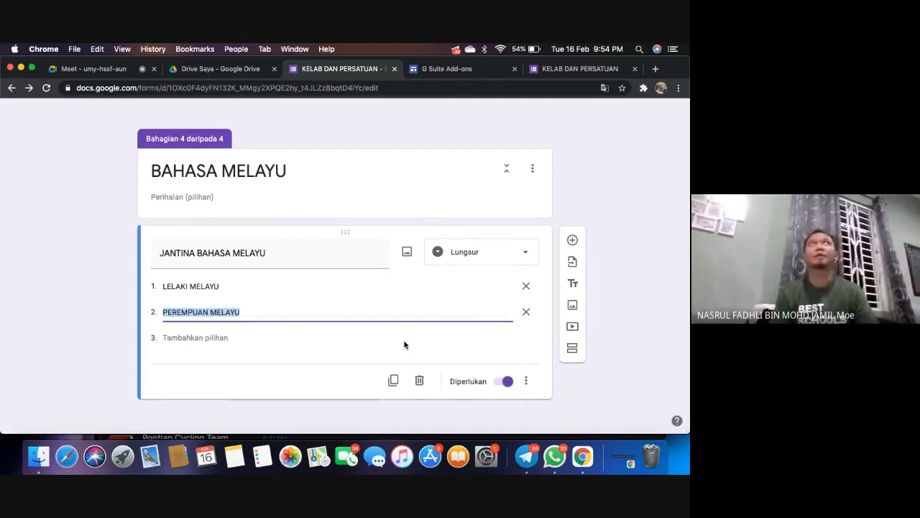
{"action": "scroll", "coordinate": [359, 285], "scroll_direction": "up", "scroll_amount": 3}
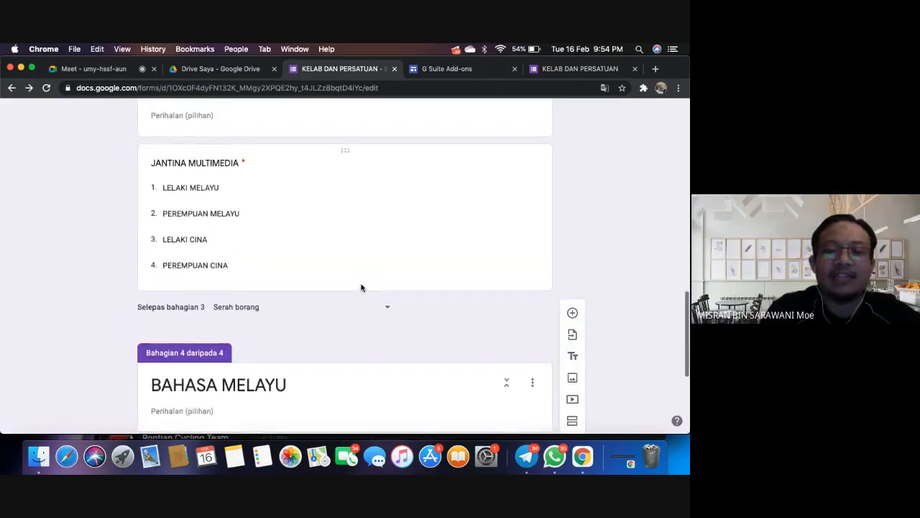
{"action": "scroll", "coordinate": [361, 287], "scroll_direction": "up", "scroll_amount": 15}
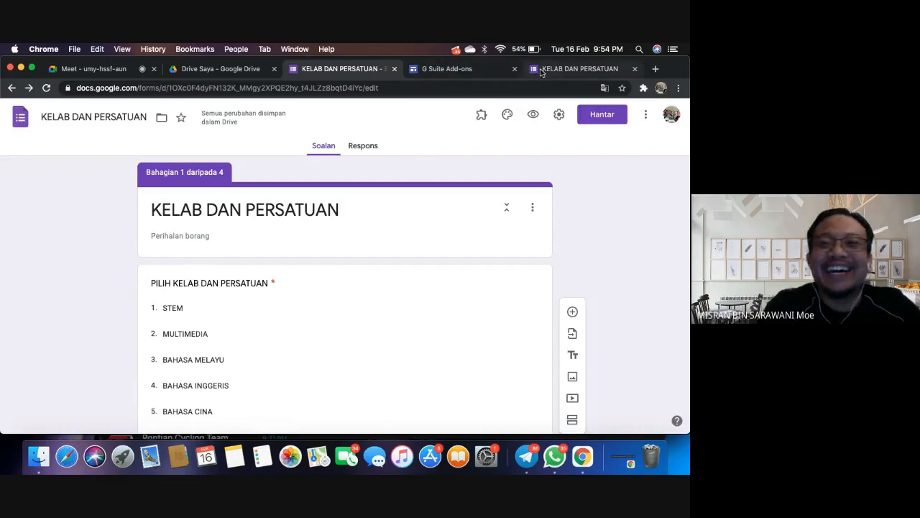
- Reload the live form, choose STEM for PILIH KELAB DAN PERSATUAN and continue to its gender section
{"action": "left_click", "coordinate": [575, 68]}
{"action": "left_click", "coordinate": [398, 87]}
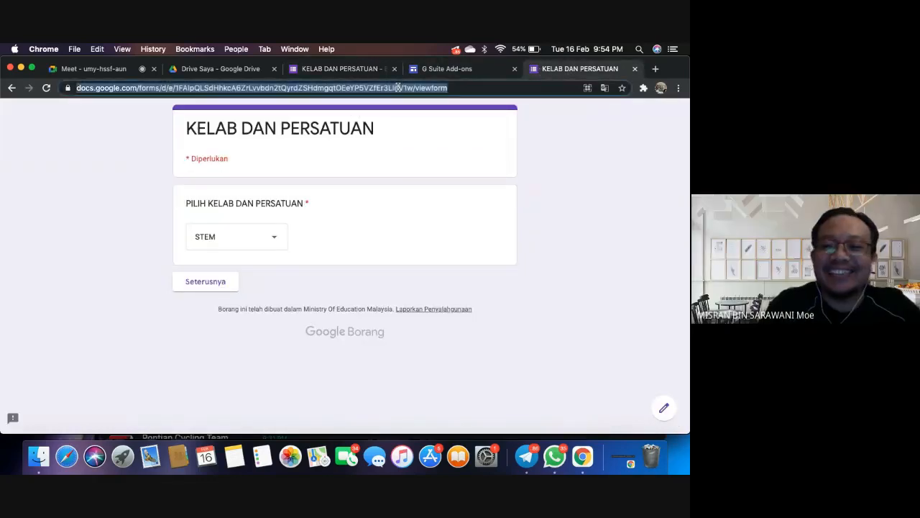
{"action": "key", "text": "Return"}
{"action": "left_click", "coordinate": [427, 198]}
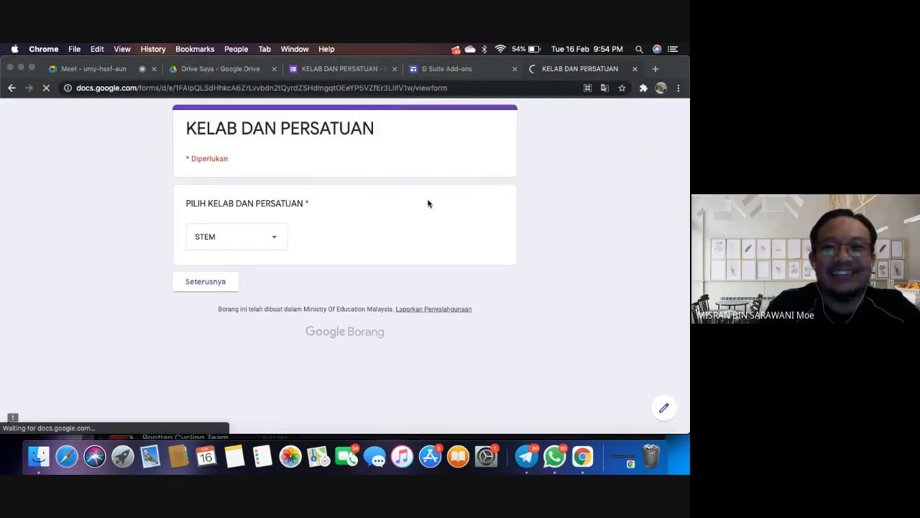
{"action": "left_click", "coordinate": [274, 240]}
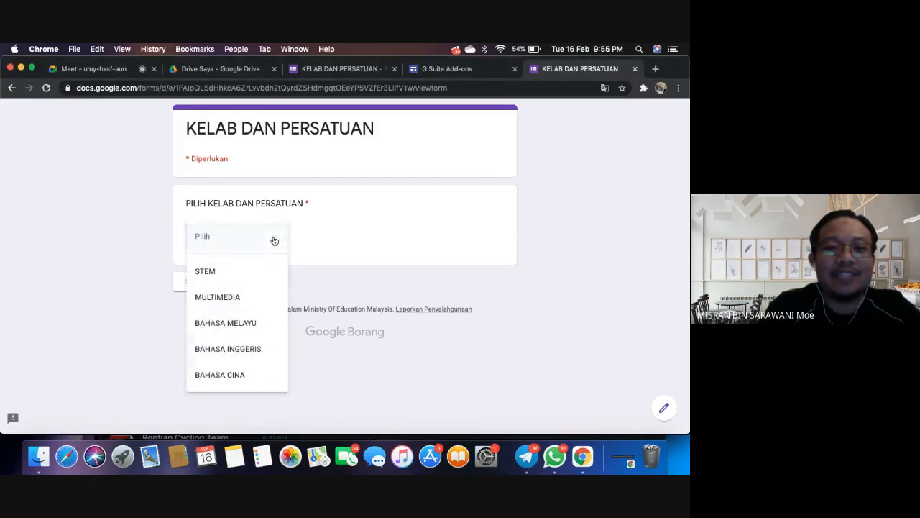
{"action": "left_click", "coordinate": [240, 269]}
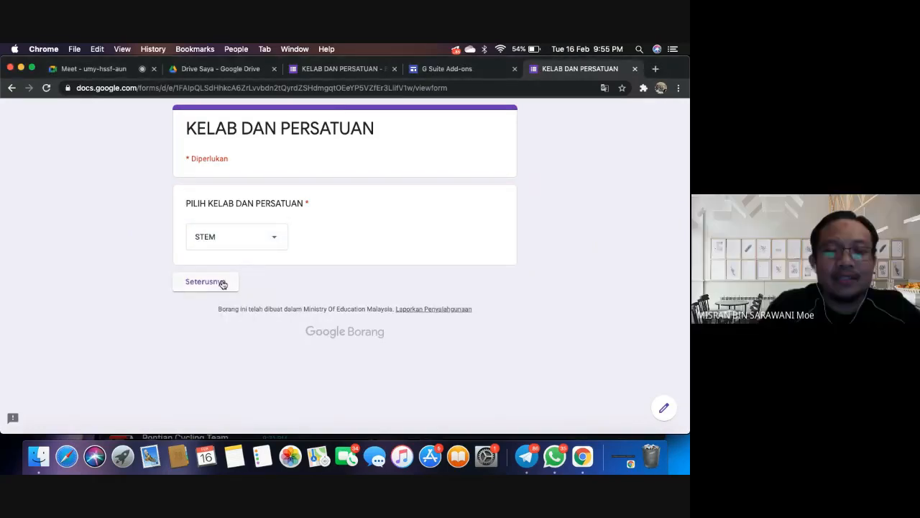
{"action": "left_click", "coordinate": [222, 283]}
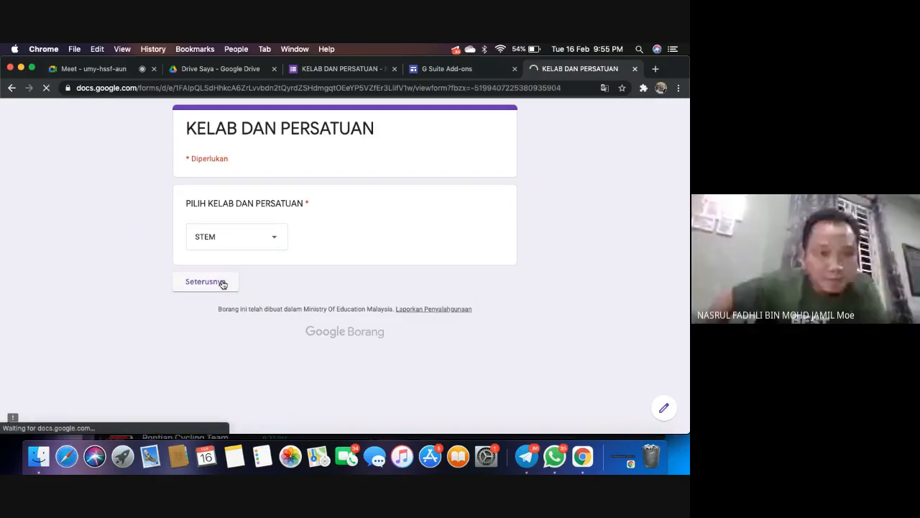
- Answer JANTINA STEM with LELAKI MELAYU, submit the response and start another one
{"action": "left_click", "coordinate": [275, 270]}
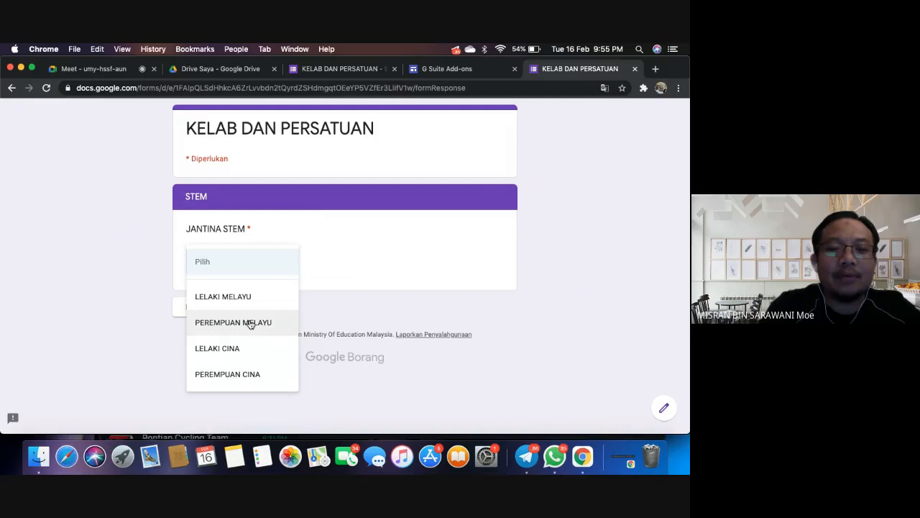
{"action": "left_click", "coordinate": [248, 305]}
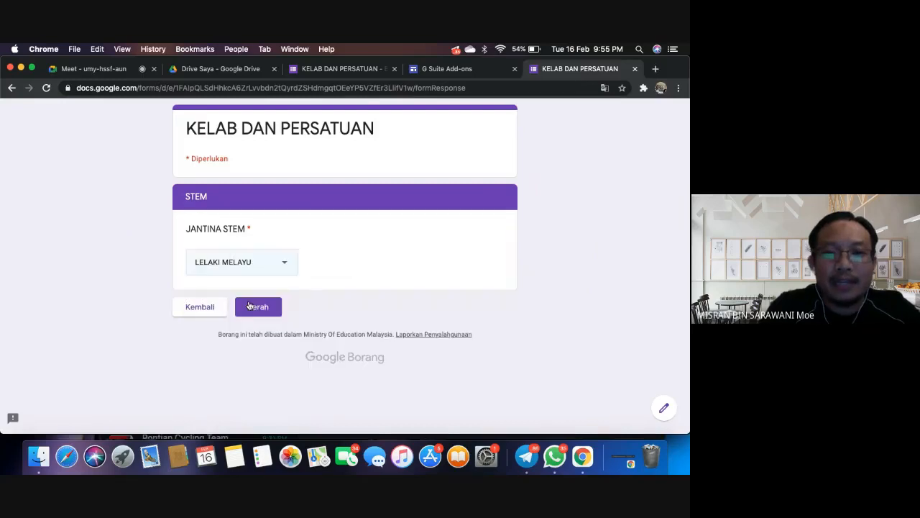
{"action": "left_click", "coordinate": [249, 305]}
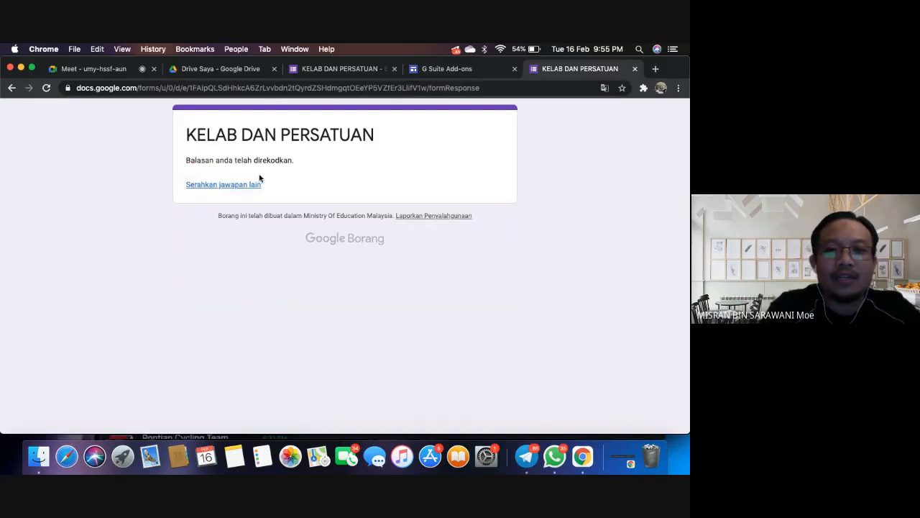
{"action": "left_click", "coordinate": [239, 189]}
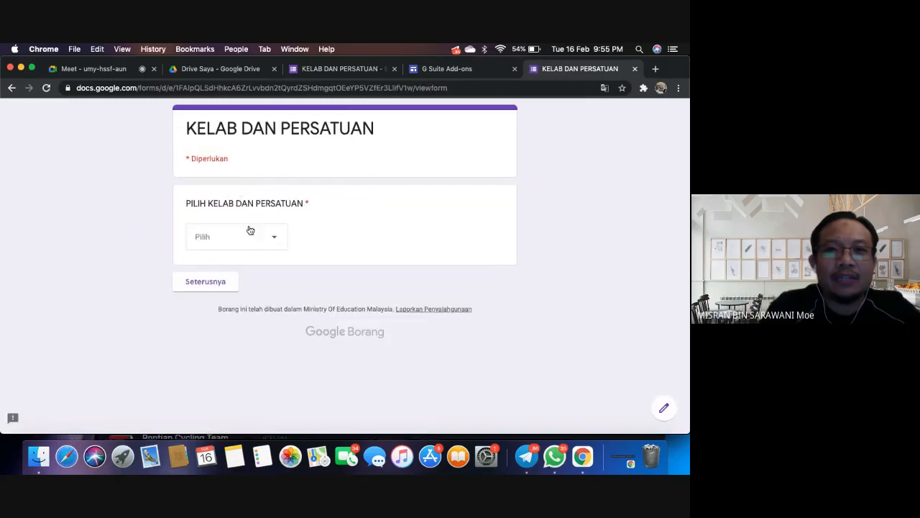
- Submit a form response choosing MULTIMEDIA as the club and LELAKI CINA for JANTINA MULTIMEDIA
{"action": "left_click", "coordinate": [250, 230]}
{"action": "left_click", "coordinate": [223, 301]}
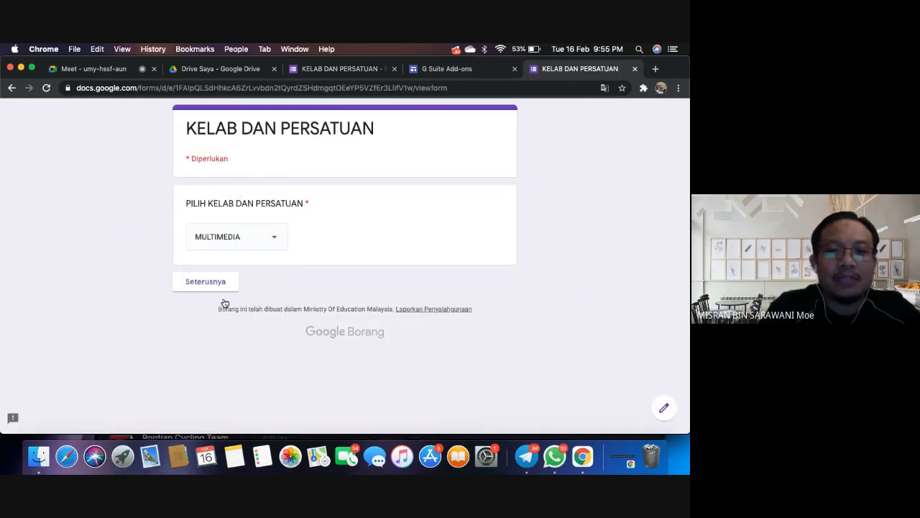
{"action": "left_click", "coordinate": [219, 287]}
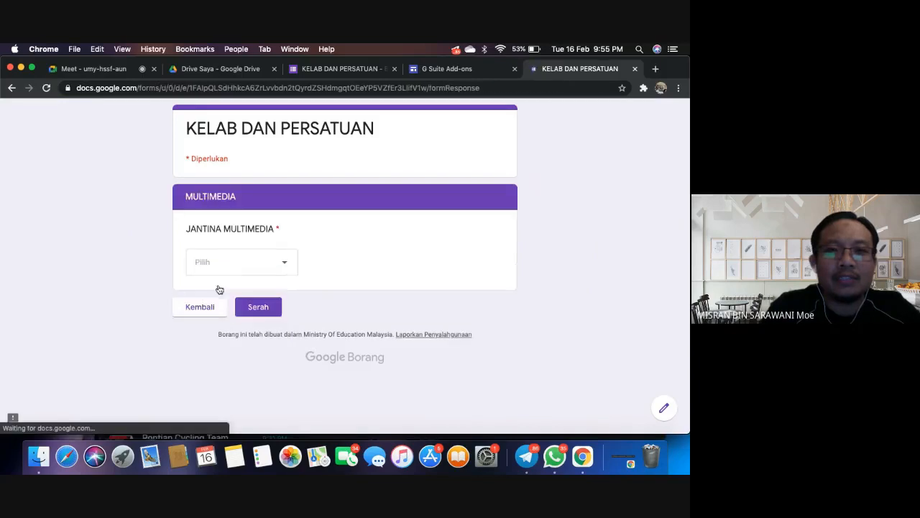
{"action": "left_click", "coordinate": [244, 266]}
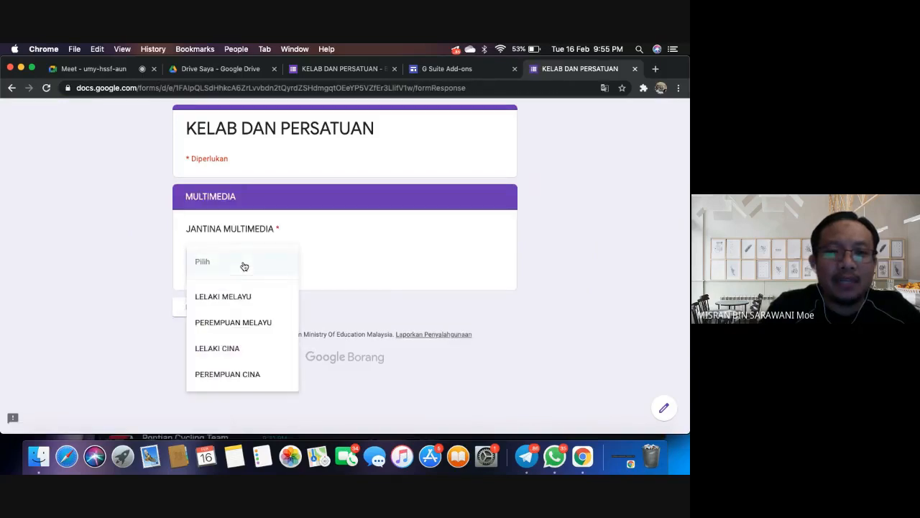
{"action": "left_click", "coordinate": [223, 349]}
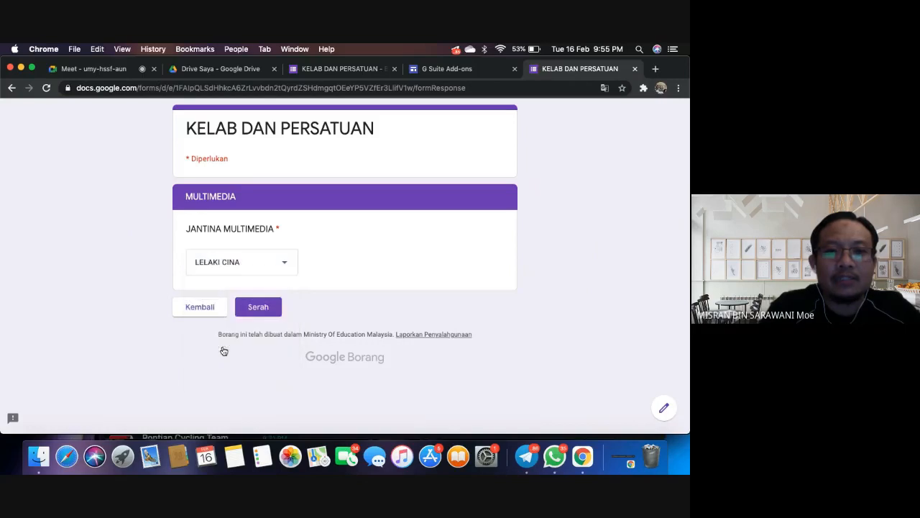
{"action": "left_click", "coordinate": [256, 309]}
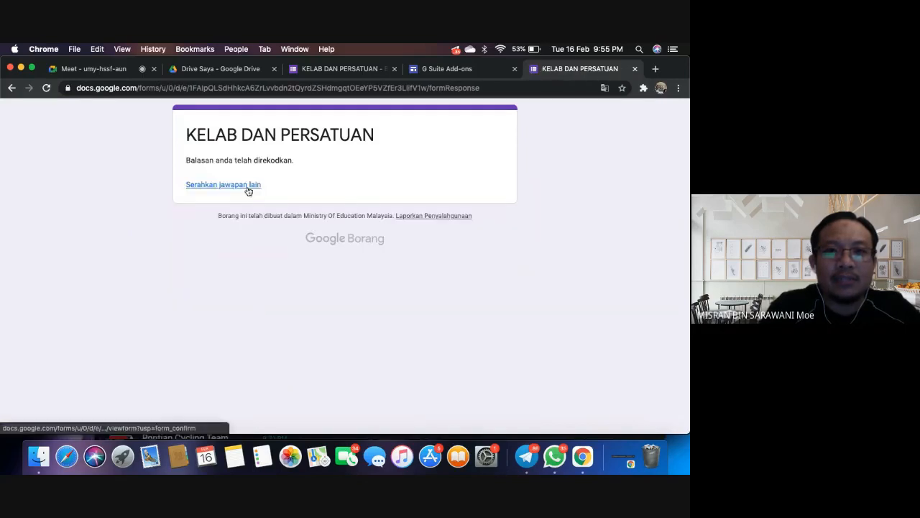
- Submit another response with BAHASA MELAYU as the club and LELAKI MELAYU for JANTINA BAHASA MELAYU
{"action": "left_click", "coordinate": [248, 186]}
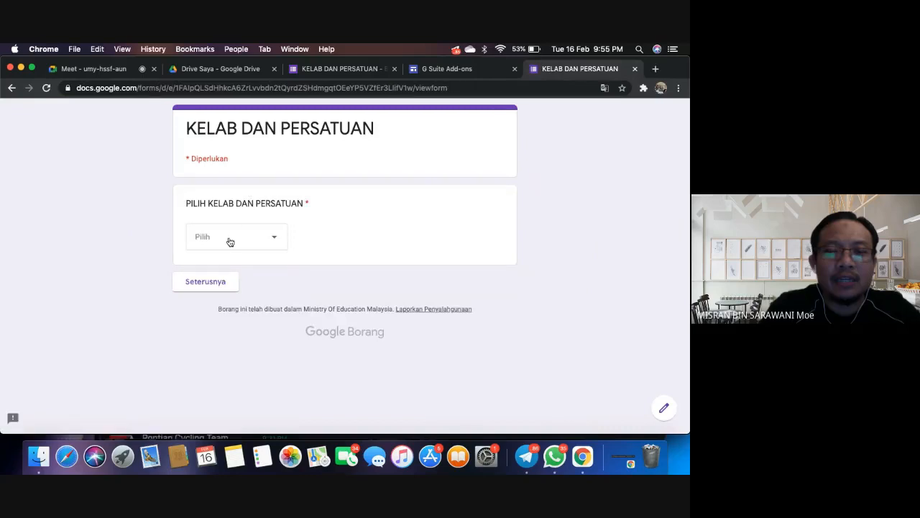
{"action": "left_click", "coordinate": [230, 242]}
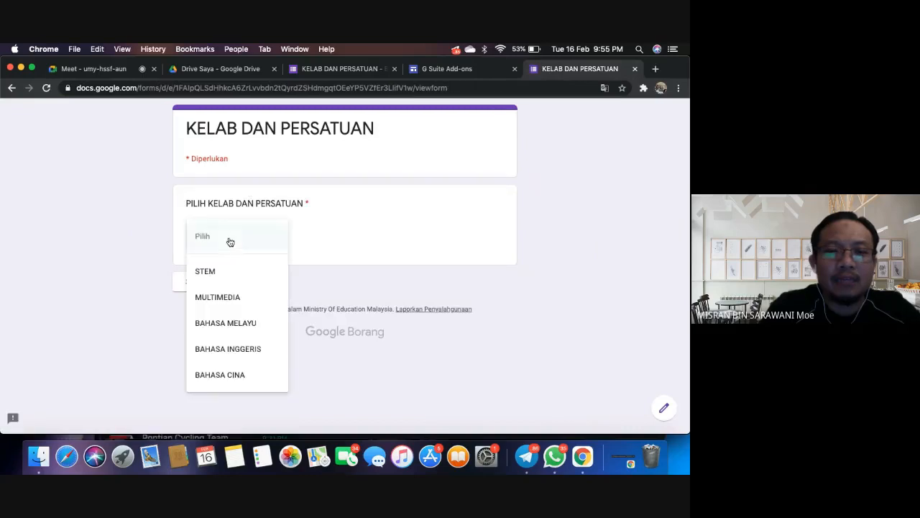
{"action": "left_click", "coordinate": [228, 324]}
{"action": "left_click", "coordinate": [218, 286]}
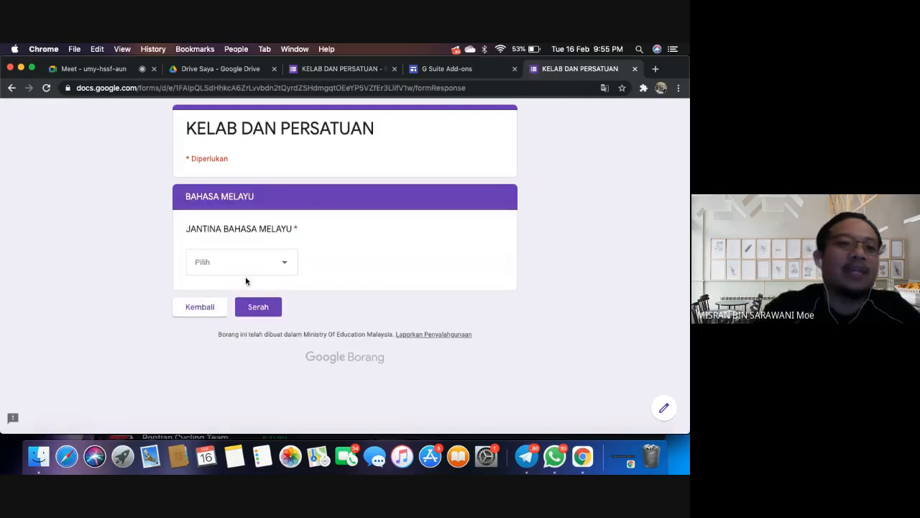
{"action": "left_click", "coordinate": [255, 270]}
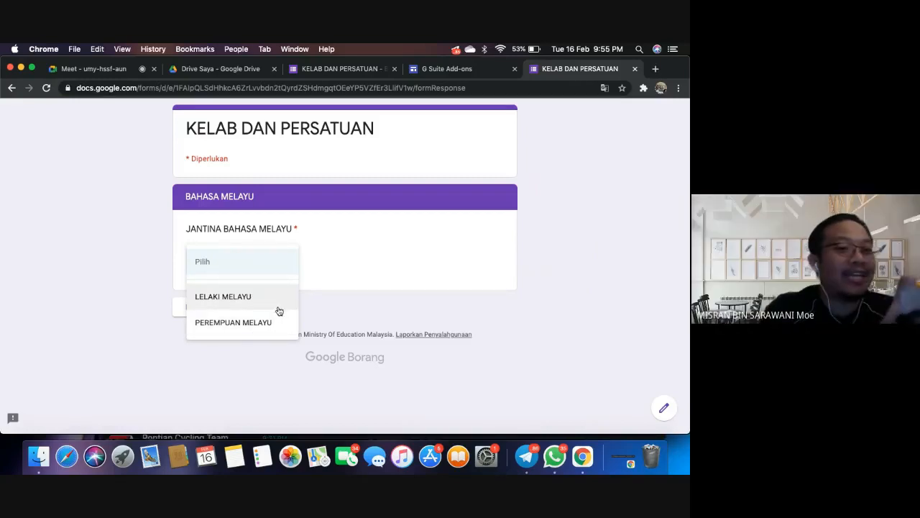
{"action": "left_click", "coordinate": [331, 267]}
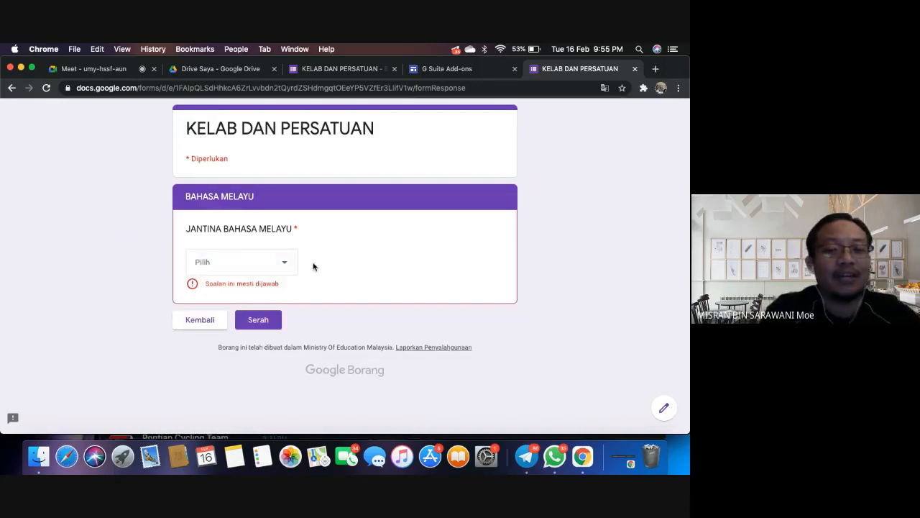
{"action": "left_click", "coordinate": [263, 267]}
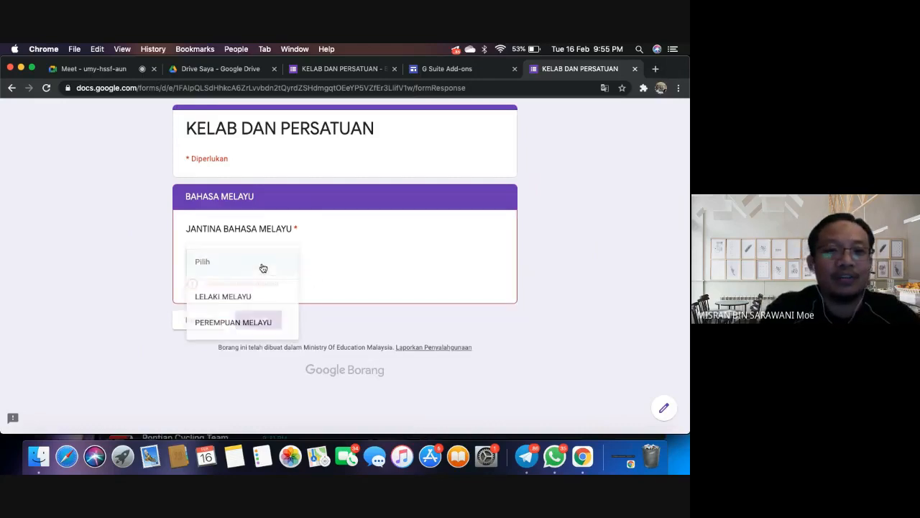
{"action": "left_click", "coordinate": [238, 294]}
{"action": "left_click", "coordinate": [259, 307]}
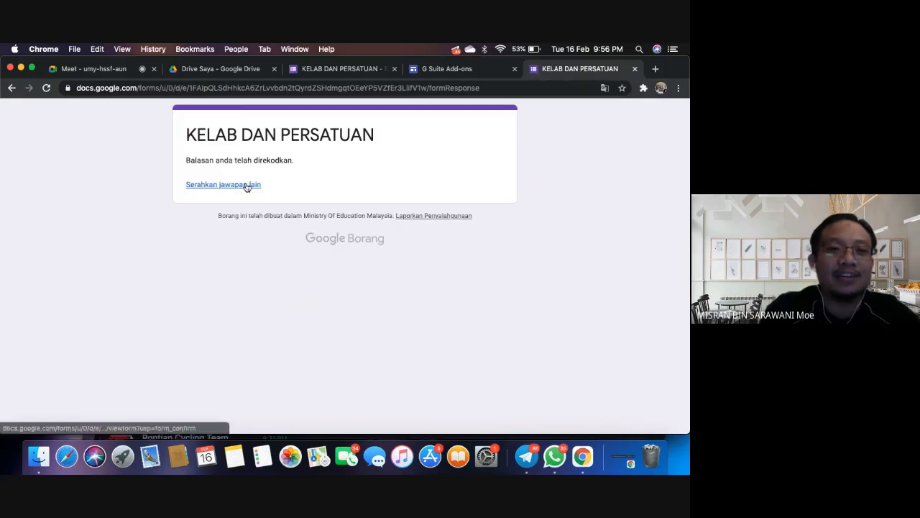
- Submit another response with STEM as the club and LELAKI MELAYU for JANTINA STEM
{"action": "left_click", "coordinate": [246, 186]}
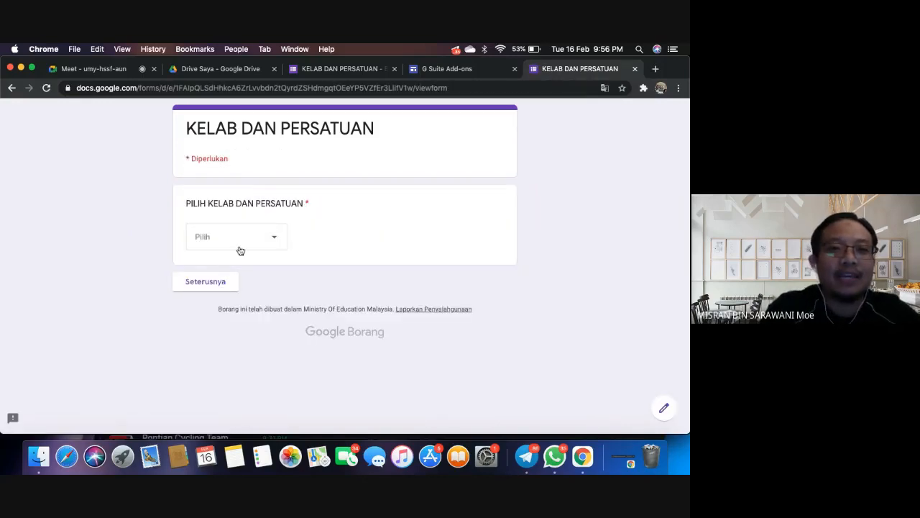
{"action": "left_click", "coordinate": [243, 247]}
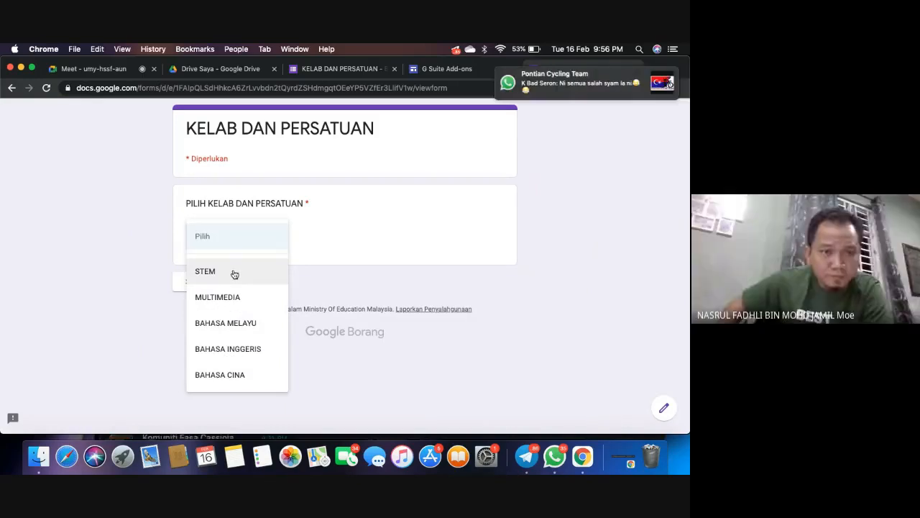
{"action": "left_click", "coordinate": [234, 273]}
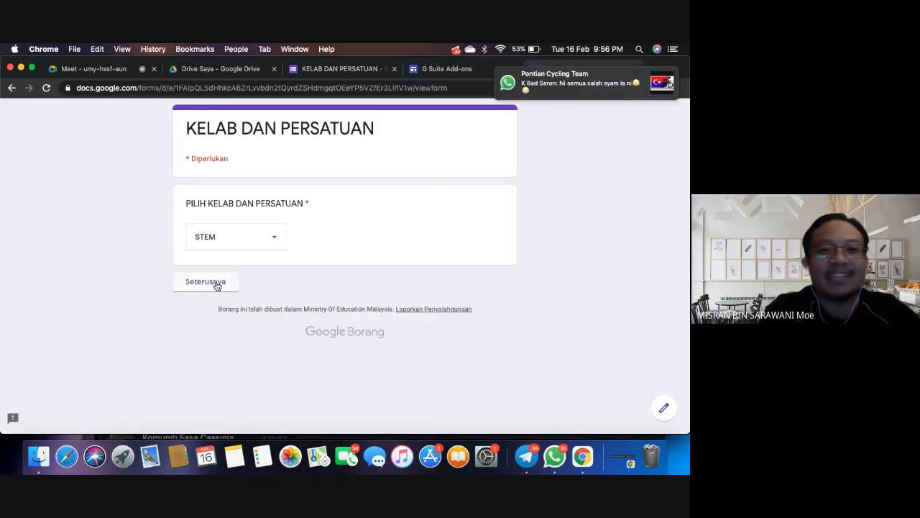
{"action": "left_click", "coordinate": [216, 284]}
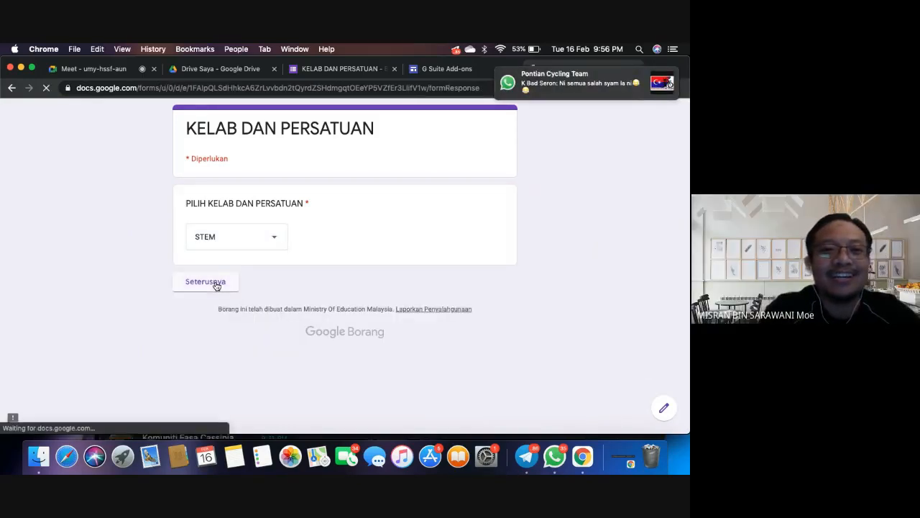
{"action": "left_click", "coordinate": [248, 264]}
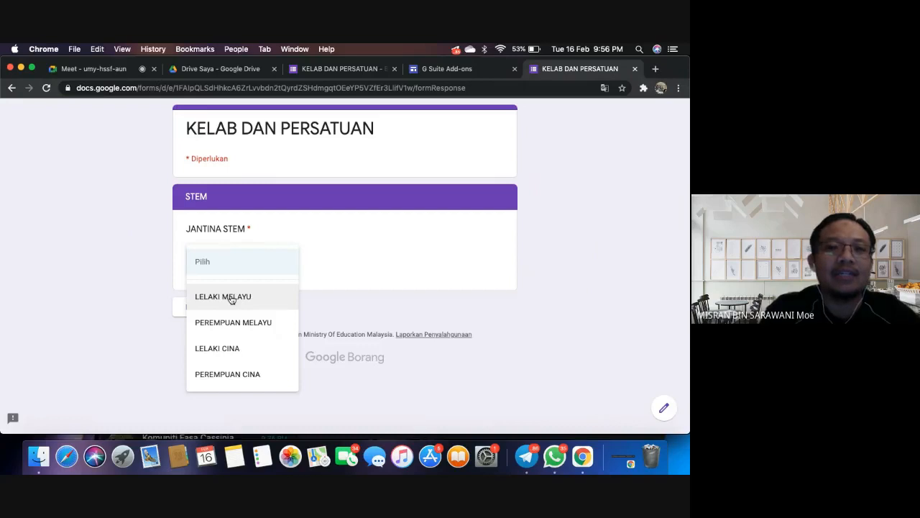
{"action": "left_click", "coordinate": [232, 299]}
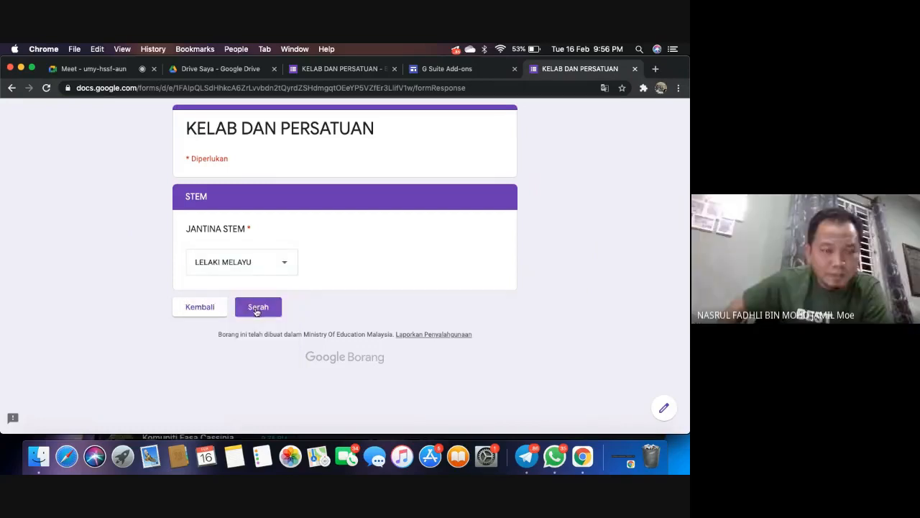
{"action": "left_click", "coordinate": [256, 309]}
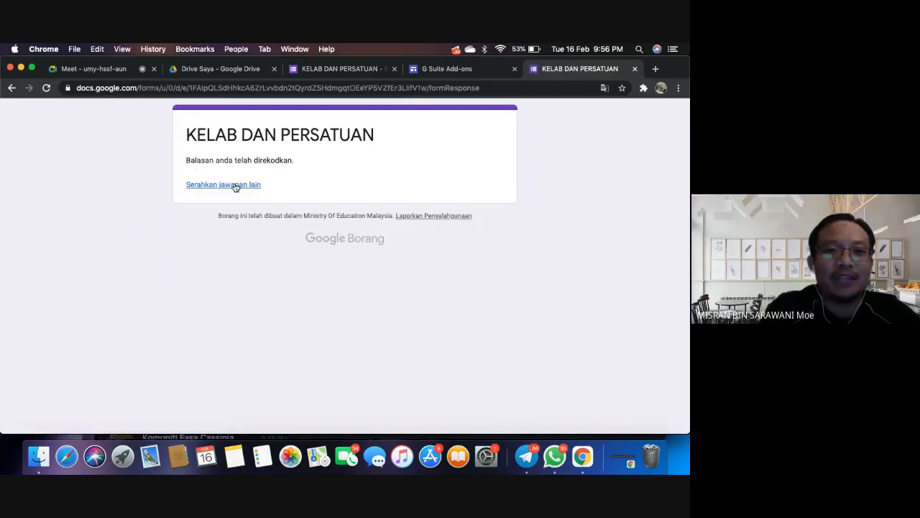
- Submit a second response for the STEM club, again choosing LELAKI MELAYU for JANTINA STEM
{"action": "left_click", "coordinate": [235, 186]}
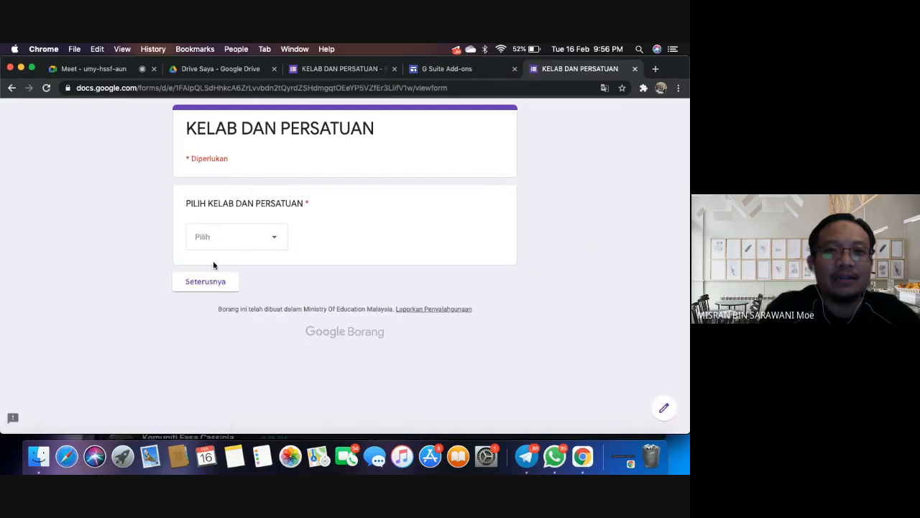
{"action": "left_click", "coordinate": [243, 241]}
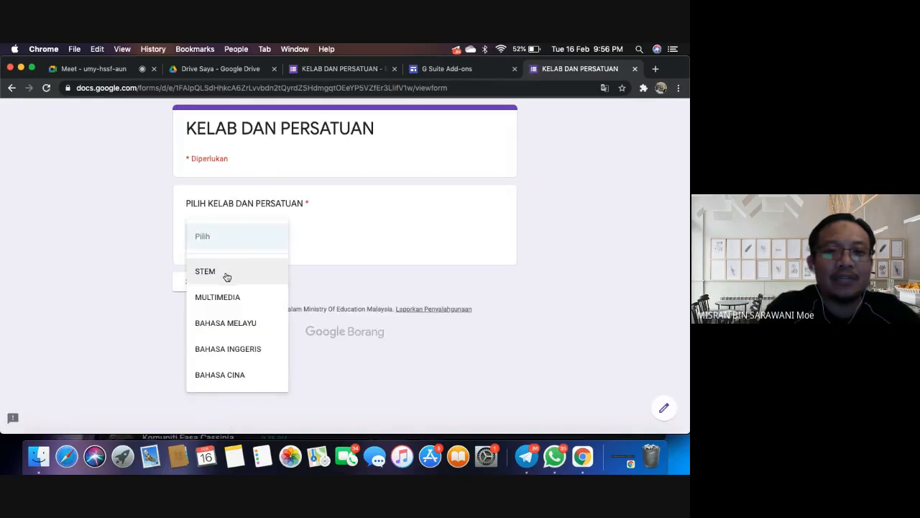
{"action": "left_click", "coordinate": [227, 273]}
{"action": "left_click", "coordinate": [222, 287]}
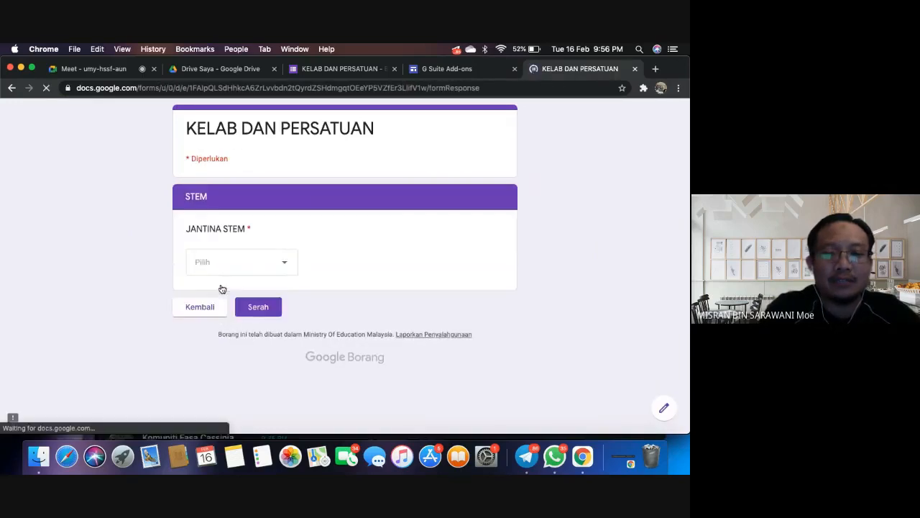
{"action": "left_click", "coordinate": [242, 266]}
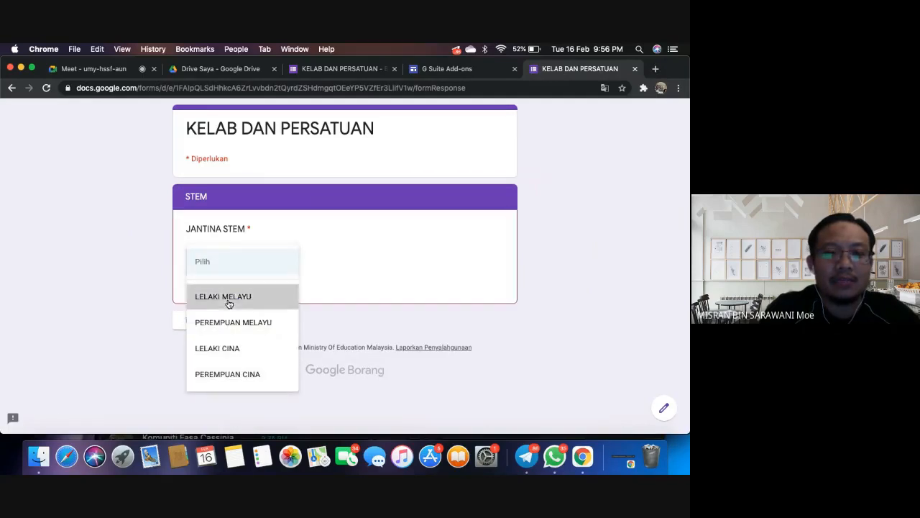
{"action": "left_click", "coordinate": [226, 298]}
{"action": "left_click", "coordinate": [260, 308]}
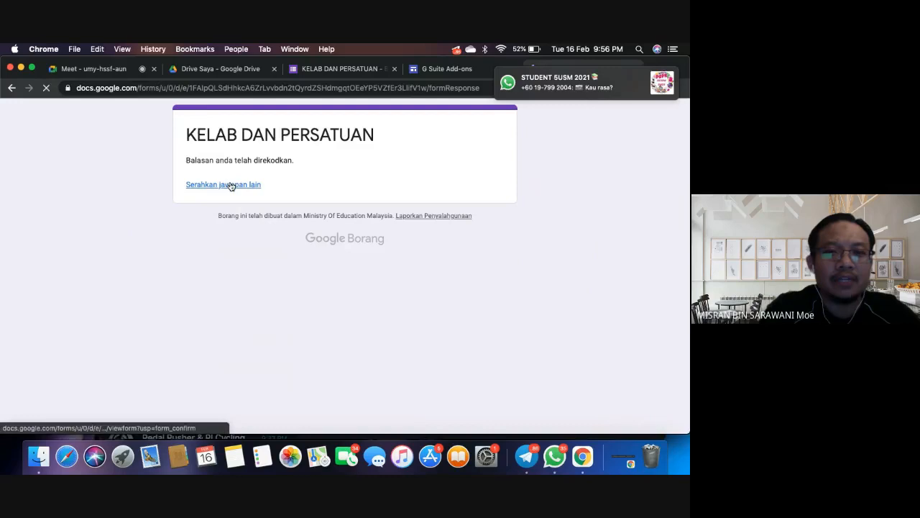
- Submit a third STEM club response with LELAKI MELAYU selected for JANTINA STEM
{"action": "left_click", "coordinate": [230, 185]}
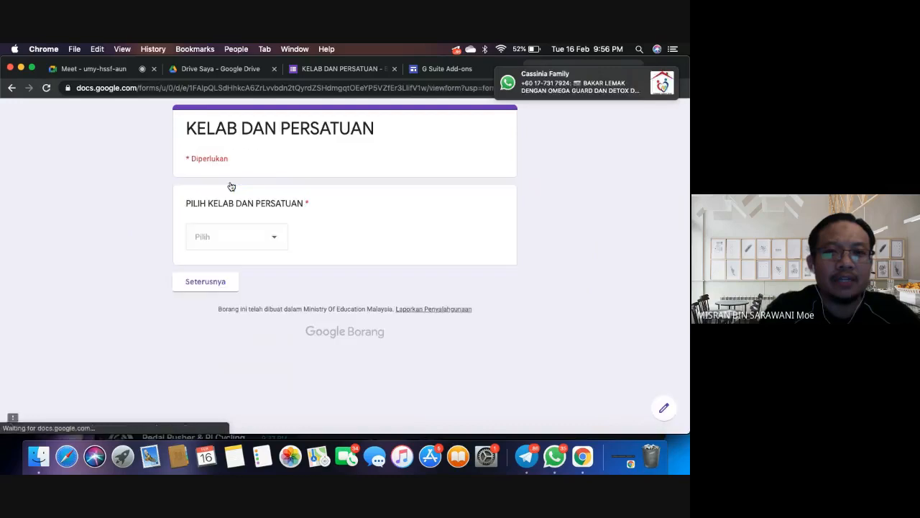
{"action": "left_click", "coordinate": [227, 248]}
{"action": "left_click", "coordinate": [222, 270]}
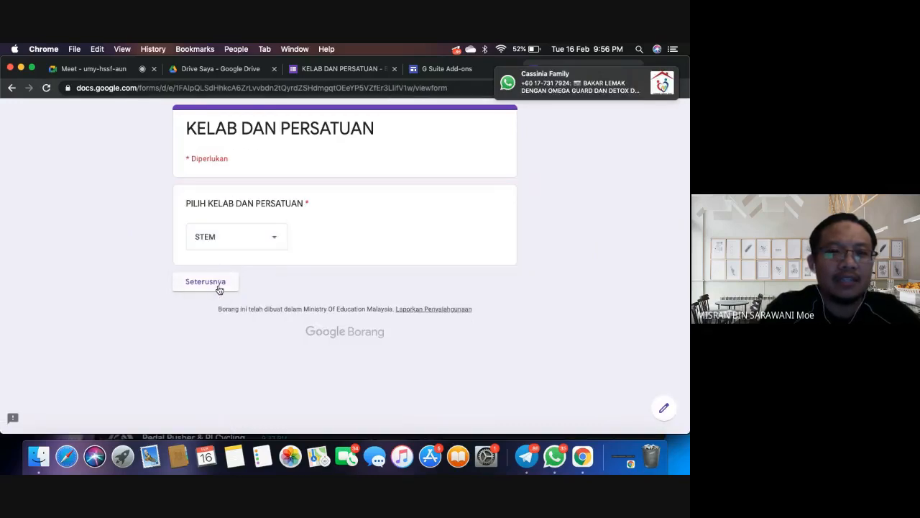
{"action": "left_click", "coordinate": [218, 286]}
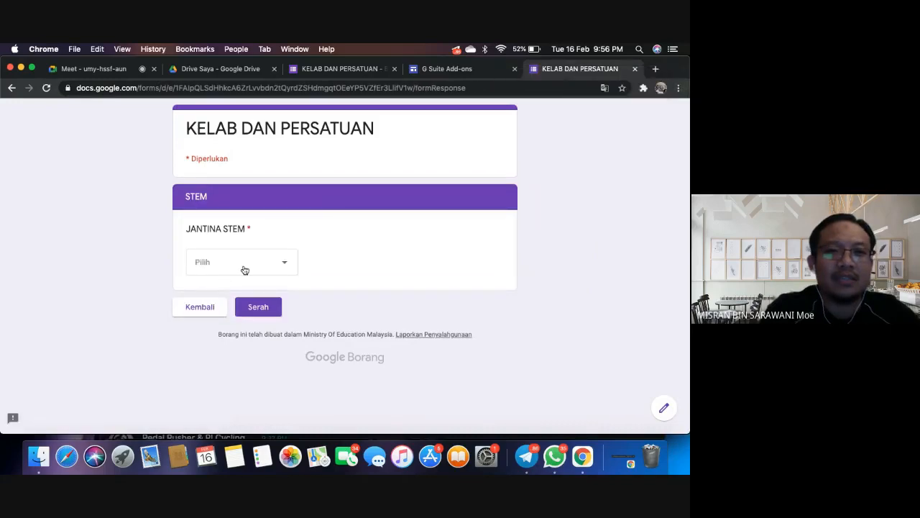
{"action": "left_click", "coordinate": [244, 270]}
{"action": "left_click", "coordinate": [244, 296]}
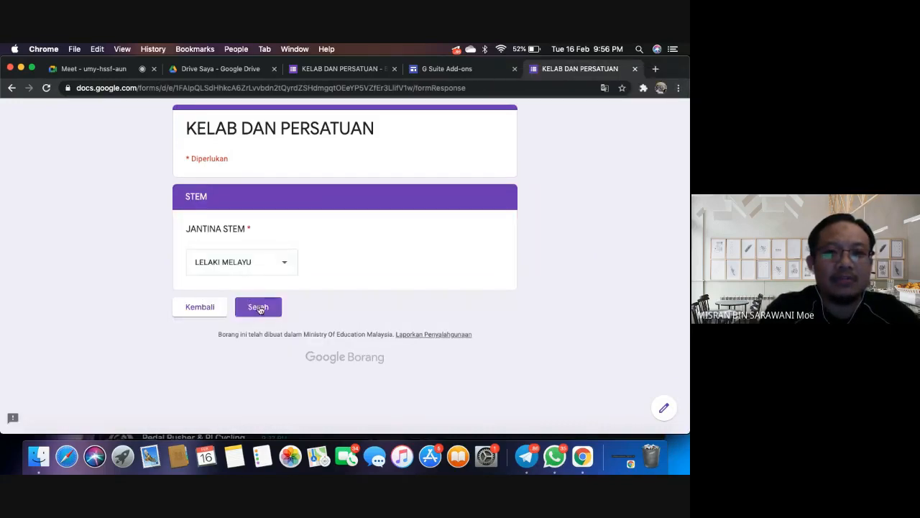
{"action": "left_click", "coordinate": [261, 307]}
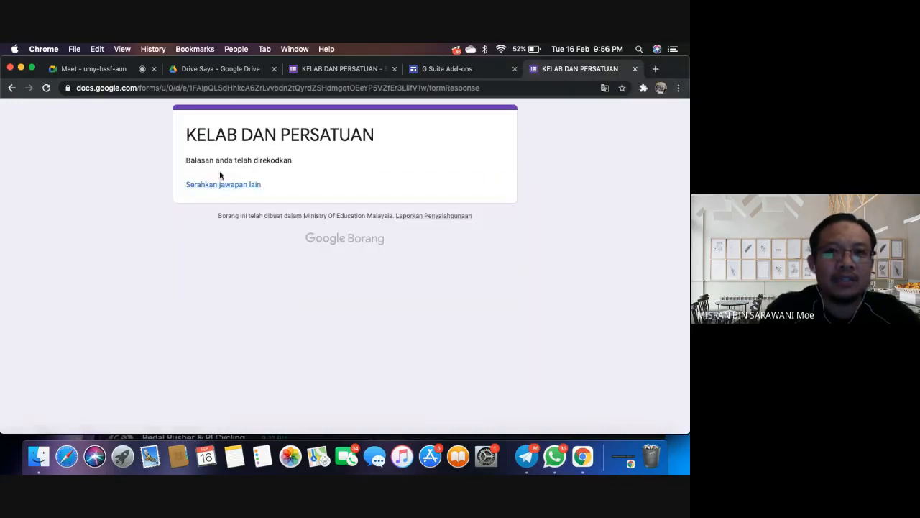
- Submit a fourth response choosing STEM as the club and LELAKI MELAYU for JANTINA STEM
{"action": "left_click", "coordinate": [221, 185]}
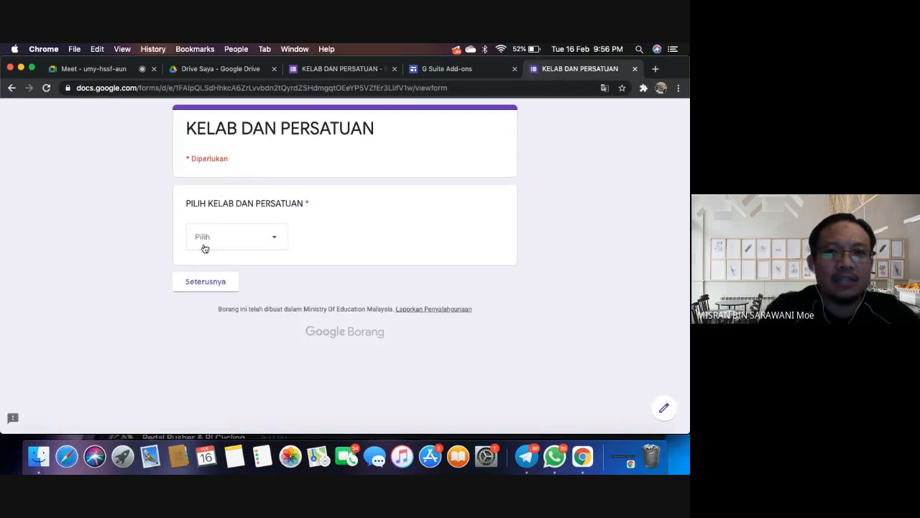
{"action": "left_click", "coordinate": [208, 241]}
{"action": "left_click", "coordinate": [210, 269]}
{"action": "left_click", "coordinate": [210, 285]}
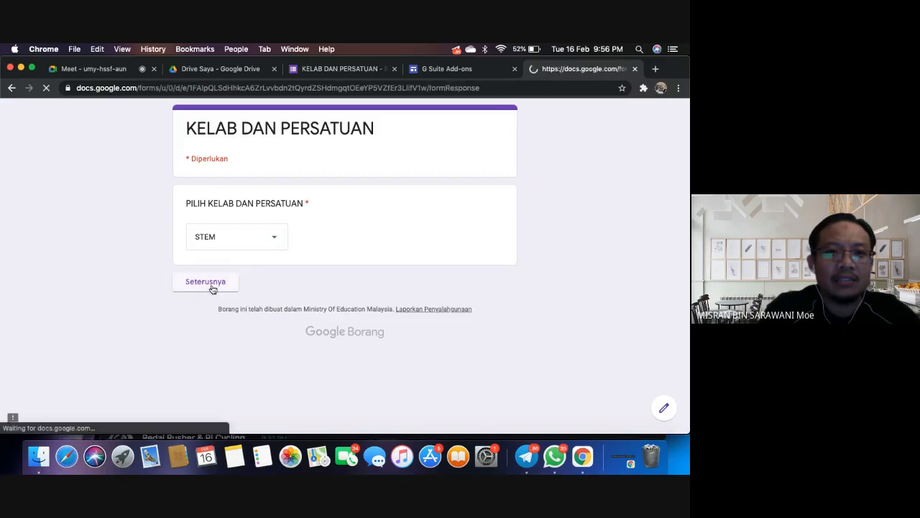
{"action": "left_click", "coordinate": [266, 265]}
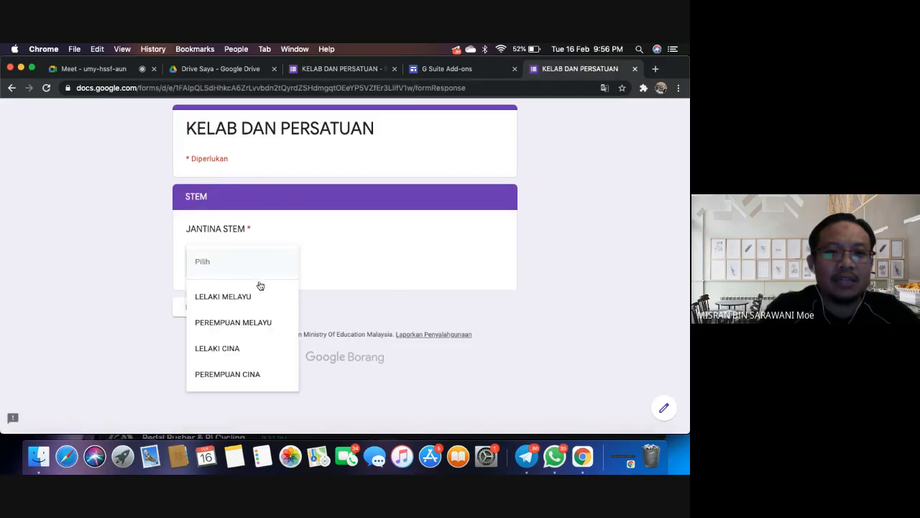
{"action": "left_click", "coordinate": [256, 294]}
{"action": "left_click", "coordinate": [258, 309]}
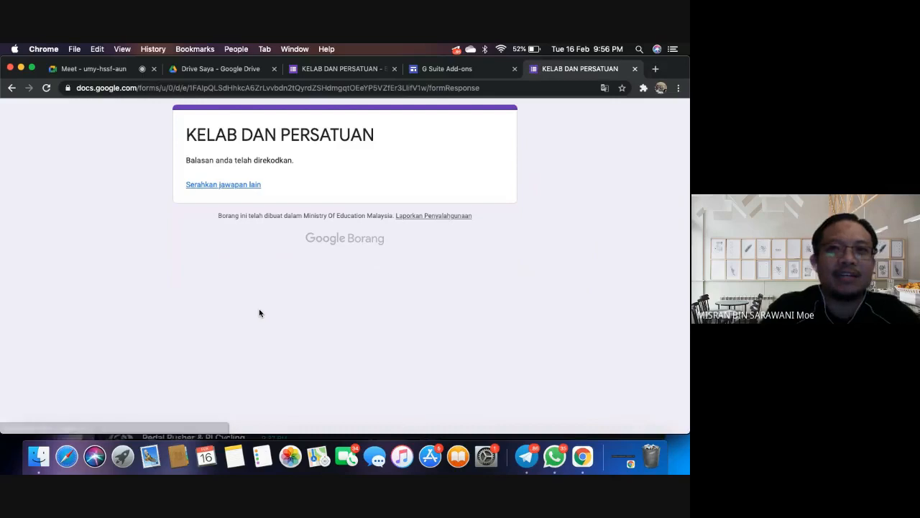
- Start another response with STEM as the club and check the choices offered for JANTINA STEM
{"action": "left_click", "coordinate": [231, 186]}
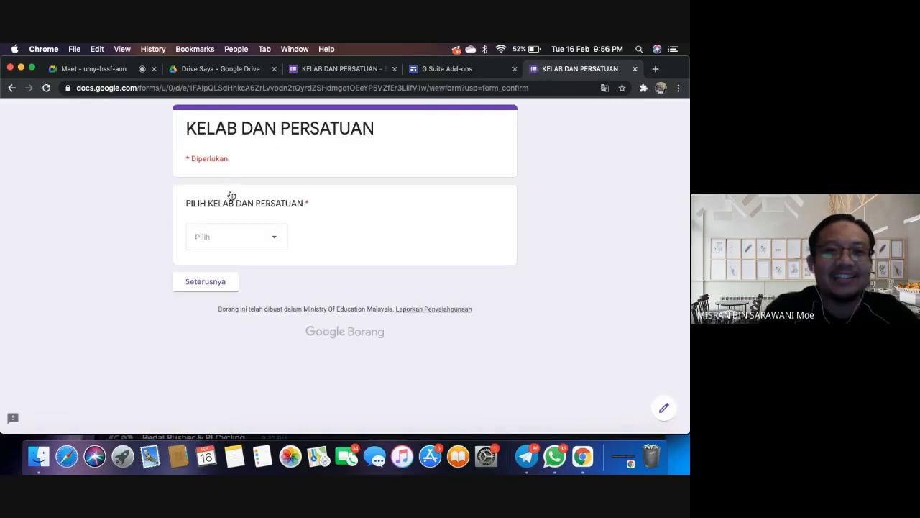
{"action": "left_click", "coordinate": [222, 245]}
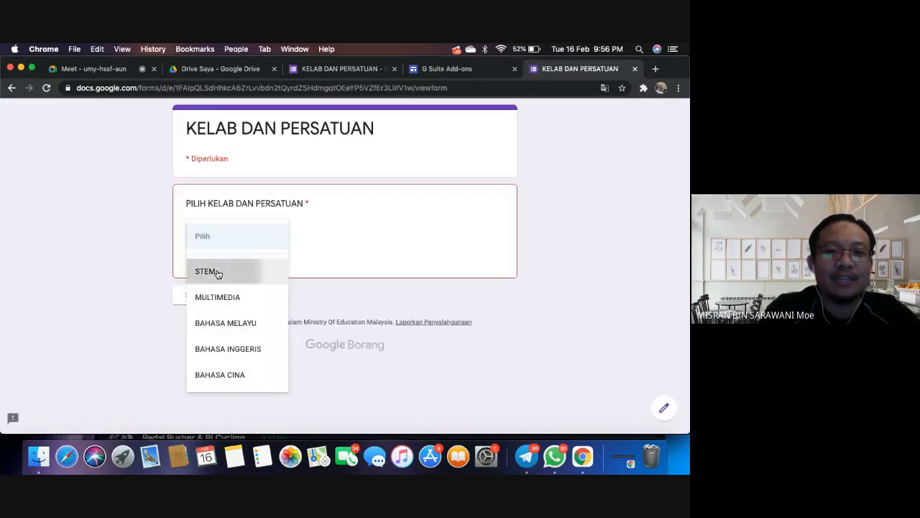
{"action": "left_click", "coordinate": [218, 272]}
{"action": "left_click", "coordinate": [222, 281]}
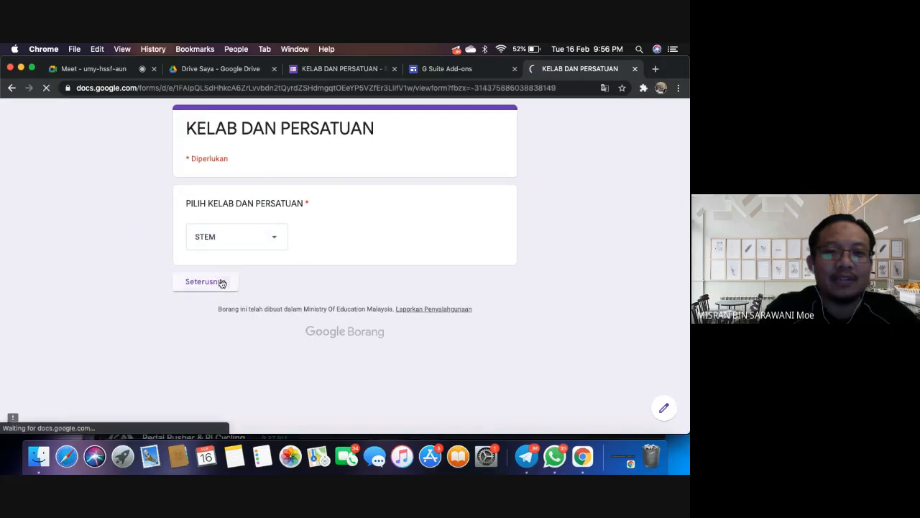
{"action": "left_click", "coordinate": [238, 264]}
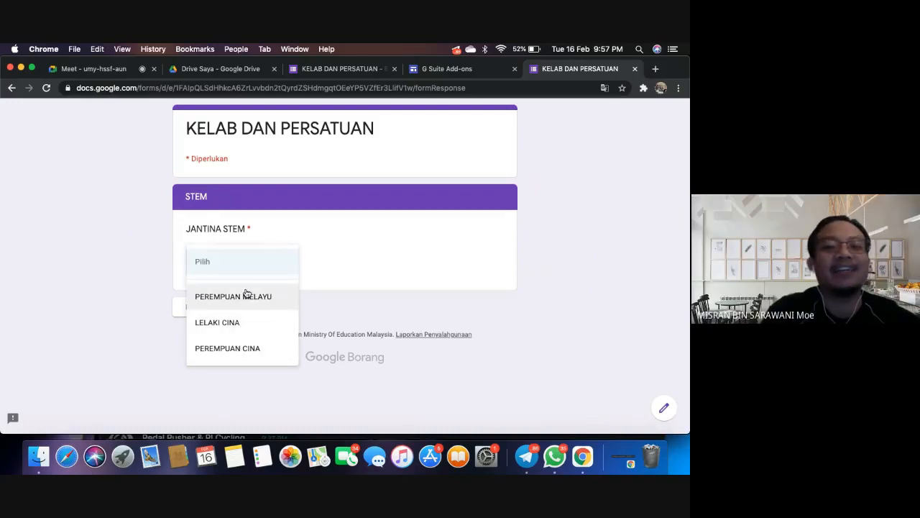
{"action": "left_click", "coordinate": [371, 287]}
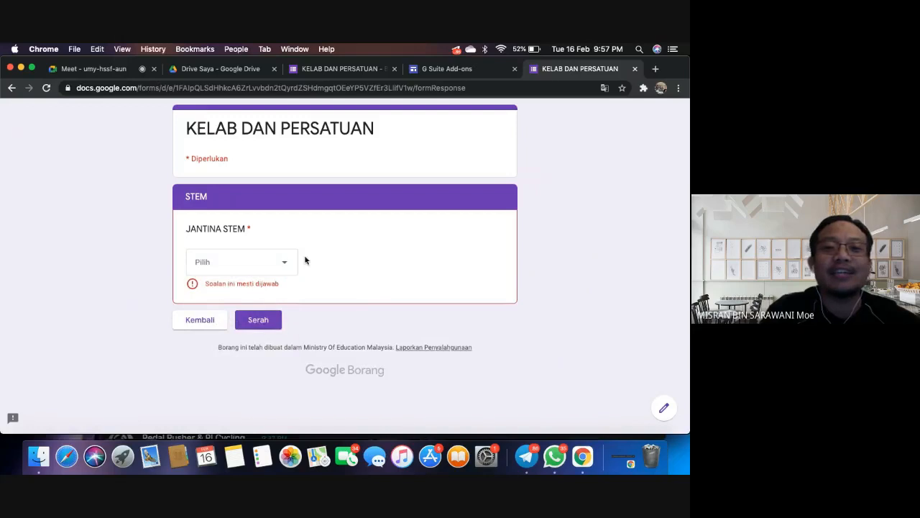
- Go back and change the club to MULTIMEDIA, then submit the response with LELAKI MELAYU for JANTINA MULTIMEDIA
{"action": "left_click", "coordinate": [192, 321]}
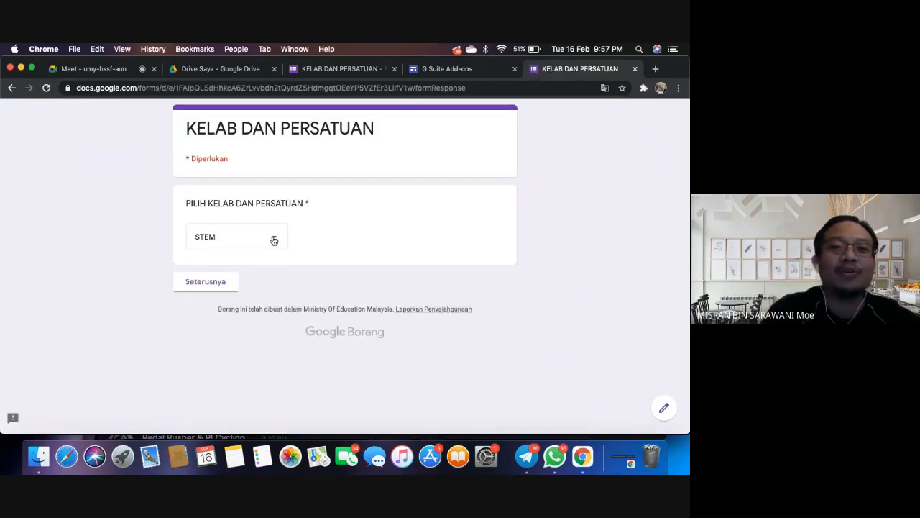
{"action": "left_click", "coordinate": [241, 242]}
{"action": "left_click", "coordinate": [248, 274]}
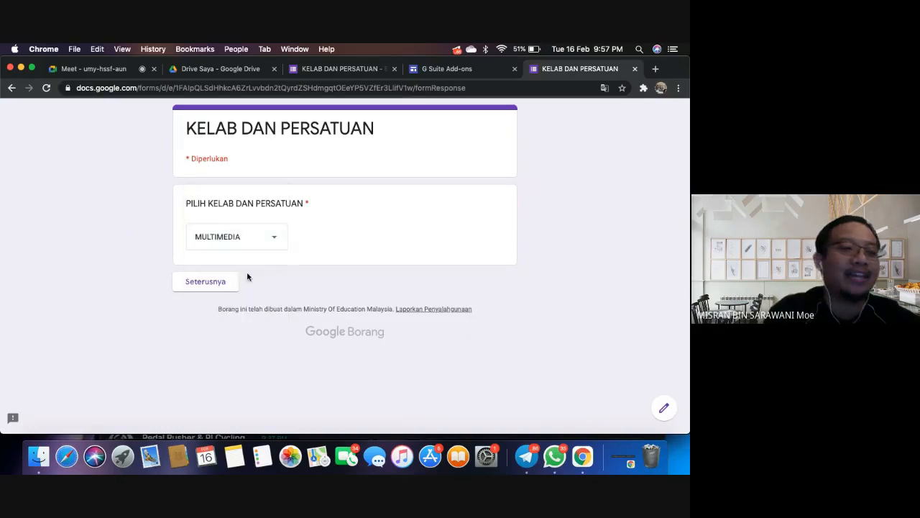
{"action": "left_click", "coordinate": [229, 282]}
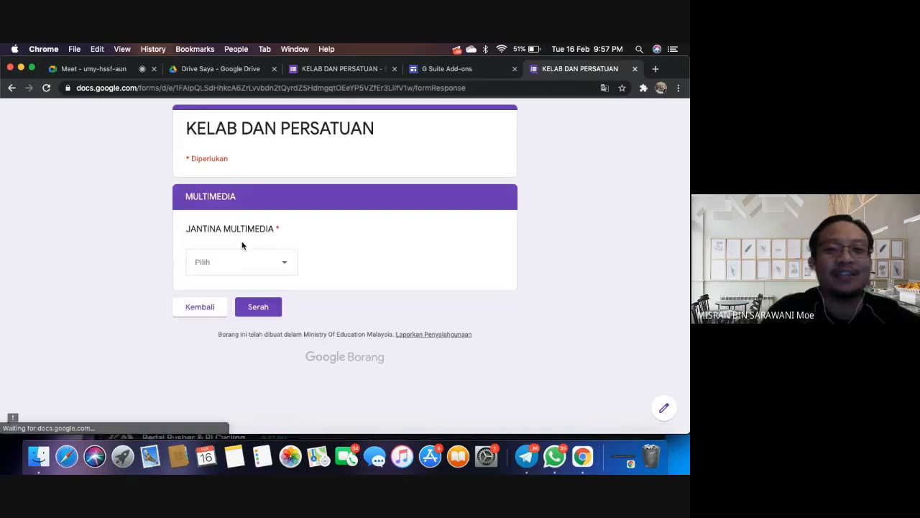
{"action": "left_click", "coordinate": [251, 265]}
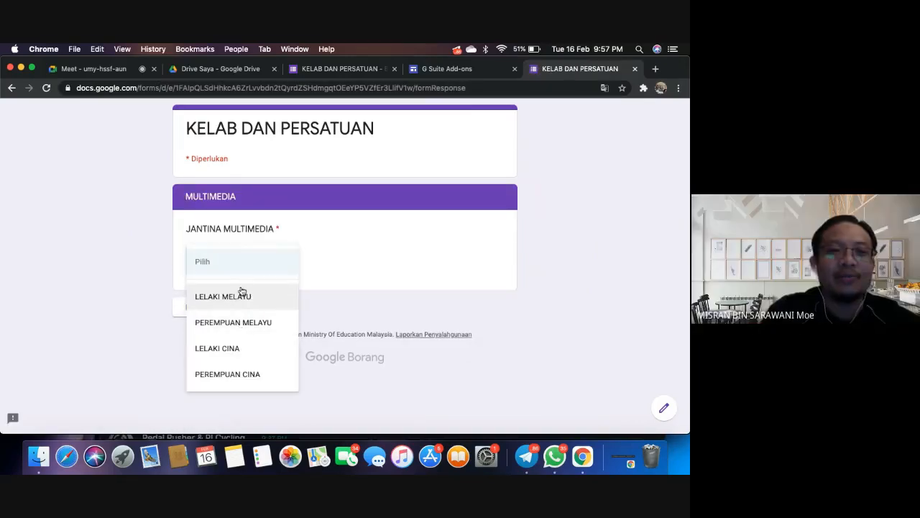
{"action": "left_click", "coordinate": [242, 295]}
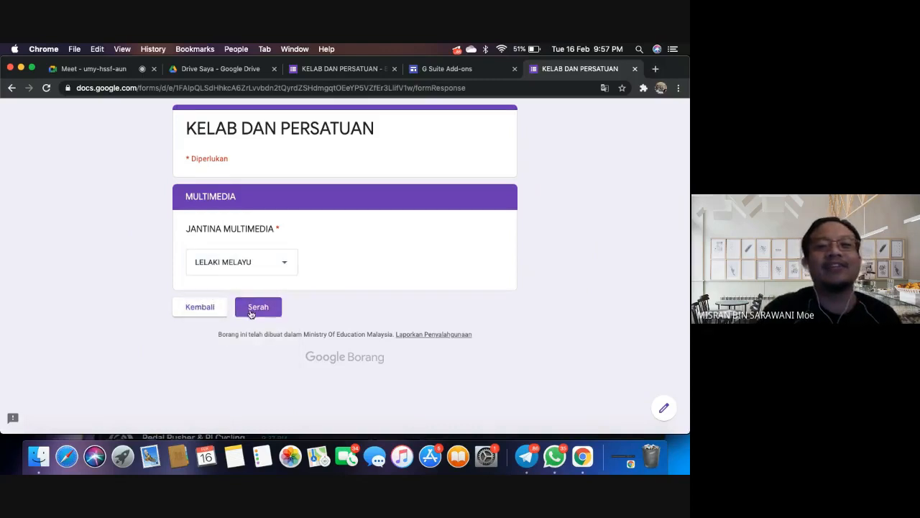
{"action": "left_click", "coordinate": [250, 309]}
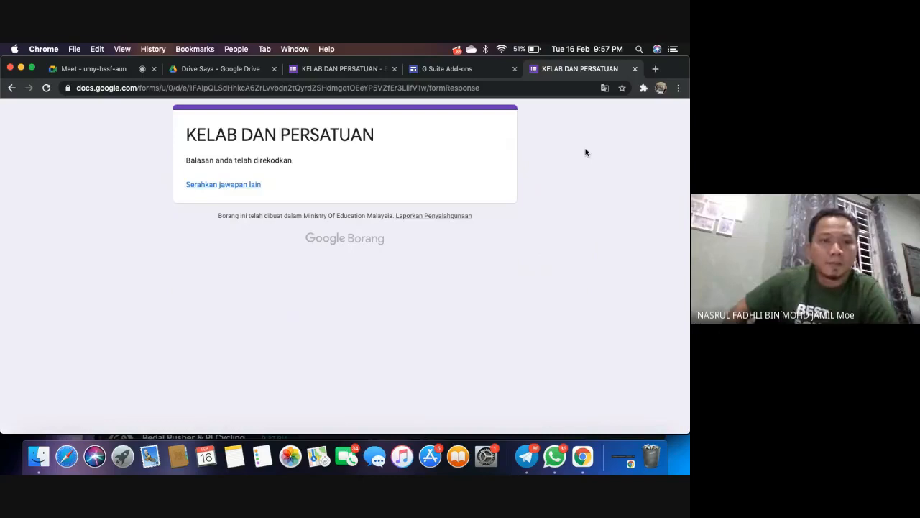
- Review the response summary in the KELAB DAN PERSATUAN form editor and create a new spreadsheet for the responses
{"action": "left_click", "coordinate": [373, 69]}
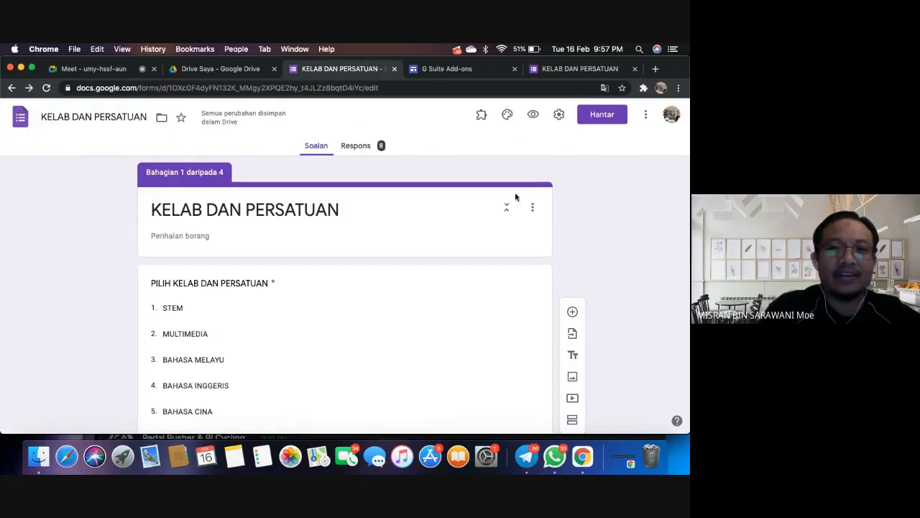
{"action": "scroll", "coordinate": [574, 263], "scroll_direction": "down", "scroll_amount": 2}
{"action": "scroll", "coordinate": [574, 263], "scroll_direction": "up", "scroll_amount": 2}
{"action": "scroll", "coordinate": [575, 263], "scroll_direction": "down", "scroll_amount": 2}
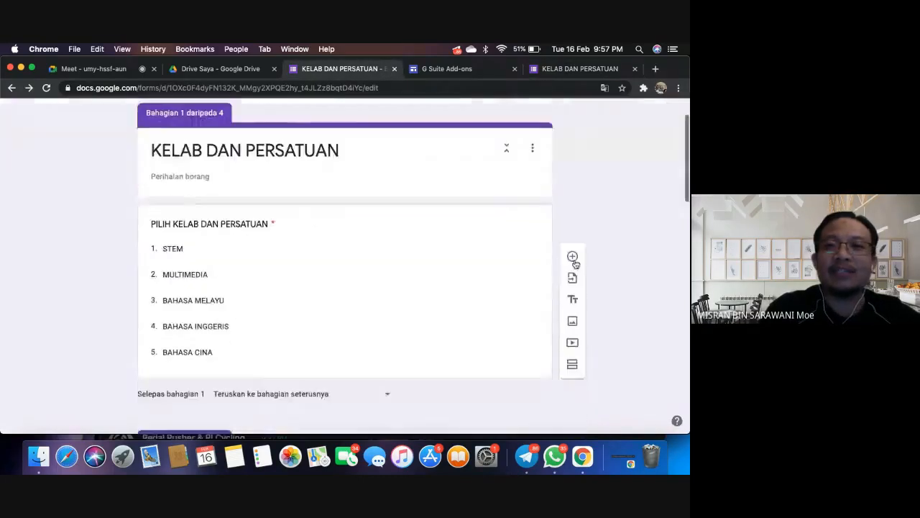
{"action": "scroll", "coordinate": [575, 263], "scroll_direction": "up", "scroll_amount": 2}
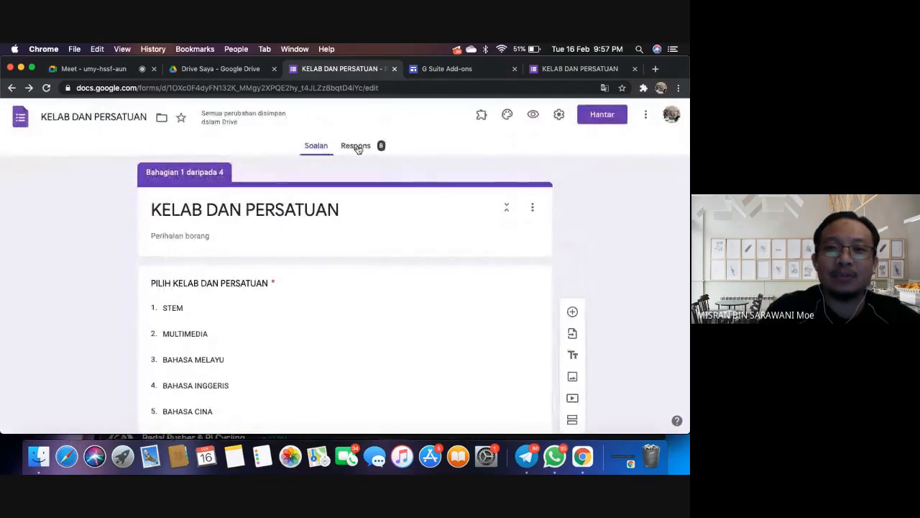
{"action": "scroll", "coordinate": [373, 160], "scroll_direction": "down", "scroll_amount": 1}
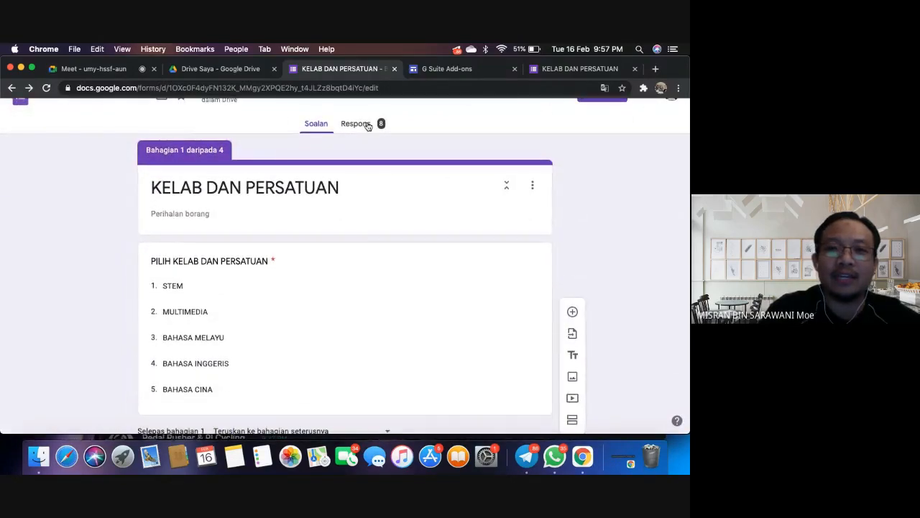
{"action": "left_click", "coordinate": [368, 145]}
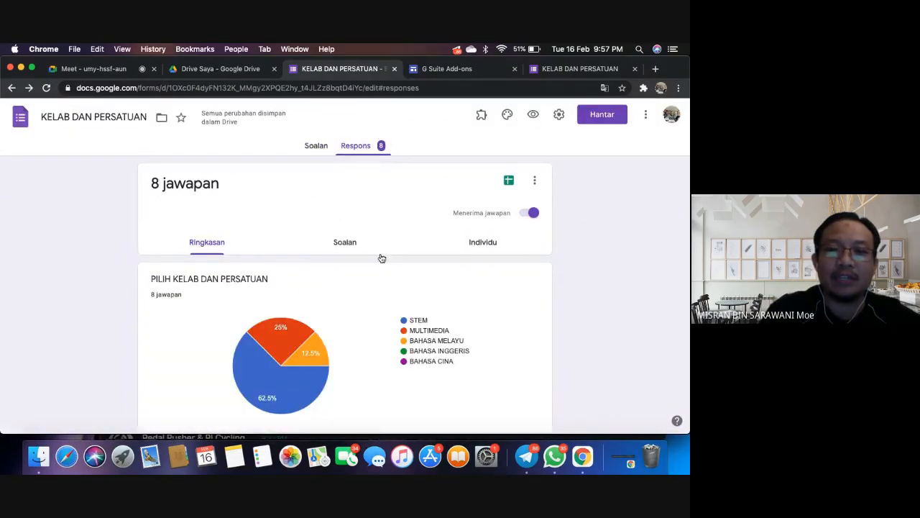
{"action": "scroll", "coordinate": [381, 258], "scroll_direction": "down", "scroll_amount": 5}
{"action": "scroll", "coordinate": [381, 258], "scroll_direction": "up", "scroll_amount": 5}
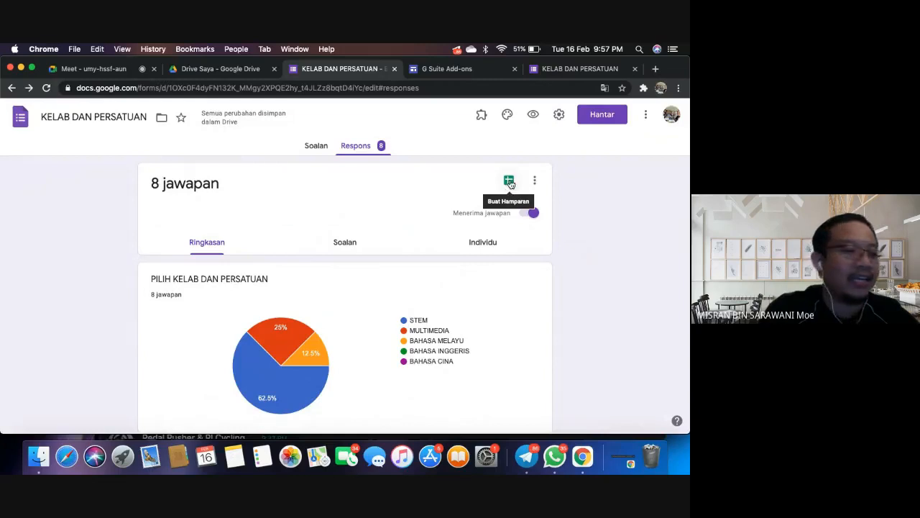
{"action": "left_click", "coordinate": [509, 181]}
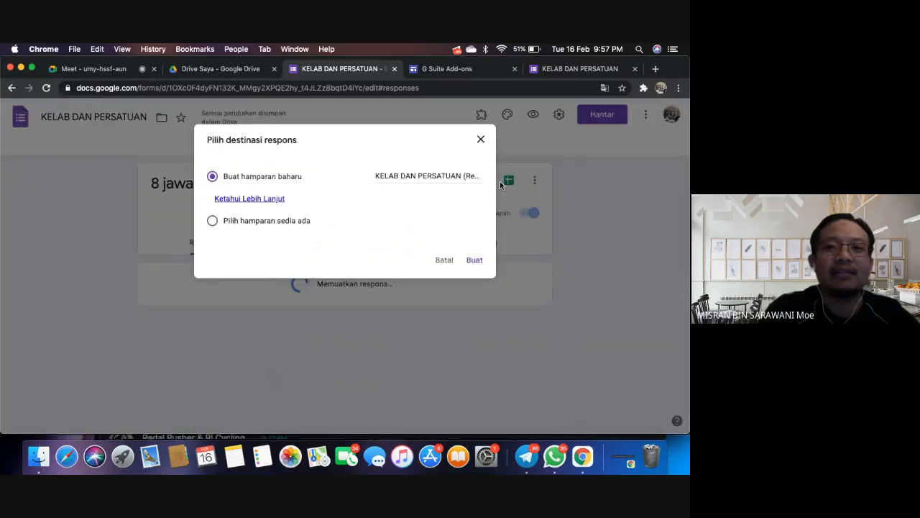
{"action": "left_click", "coordinate": [474, 260]}
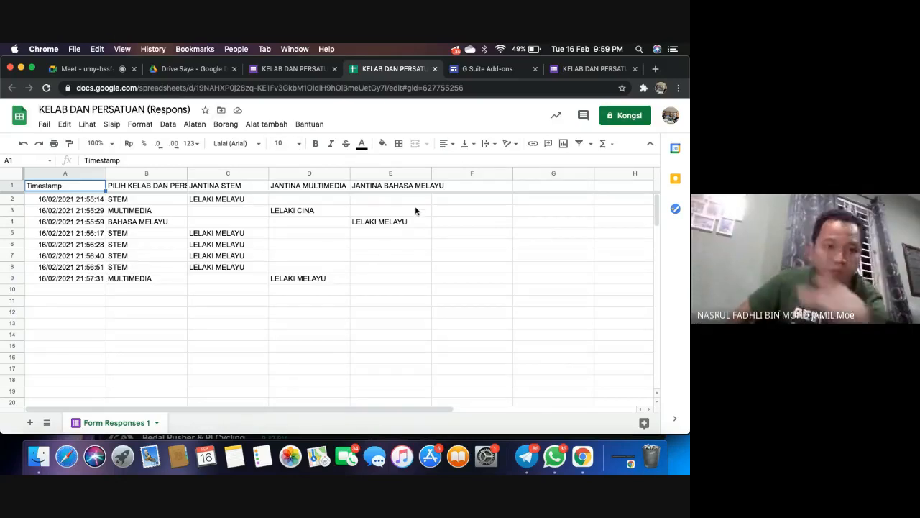
- Return to the form's questions and add a new section after BAHASA MELAYU titled TINGKATAN
{"action": "left_click", "coordinate": [290, 70]}
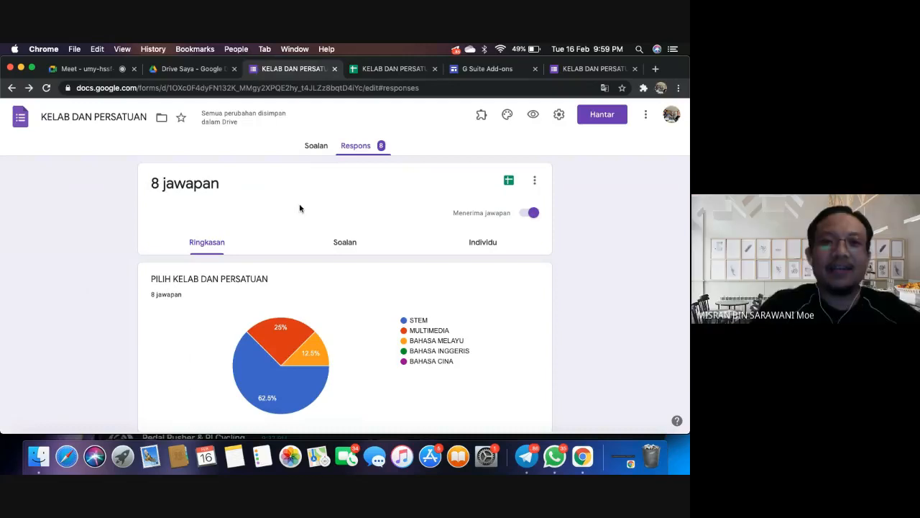
{"action": "left_click", "coordinate": [314, 146]}
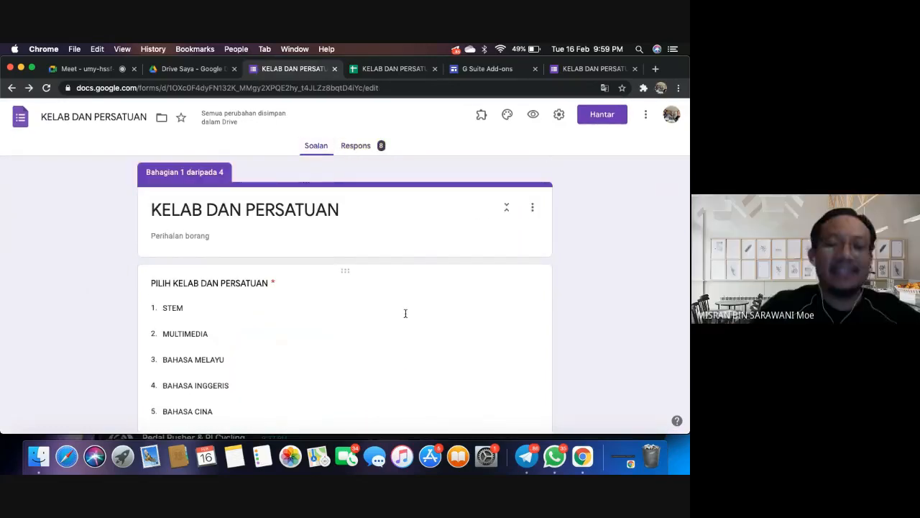
{"action": "scroll", "coordinate": [405, 310], "scroll_direction": "down", "scroll_amount": 20}
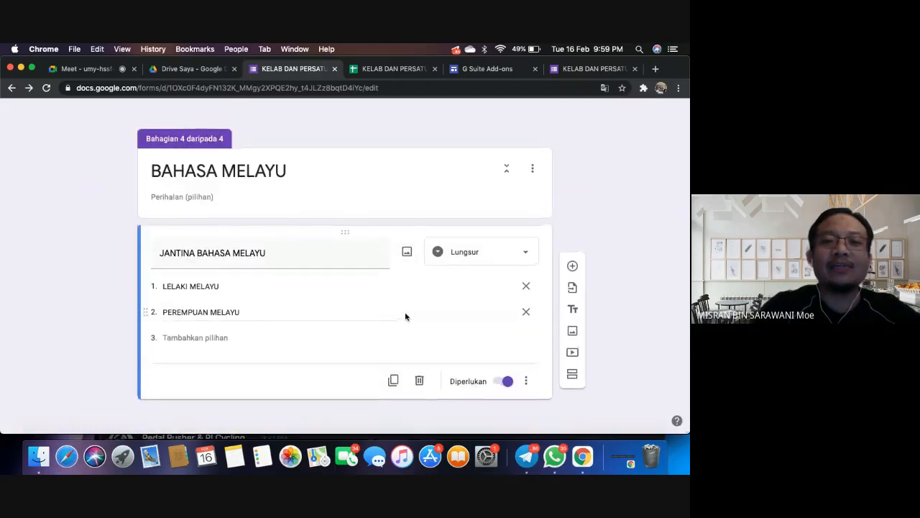
{"action": "left_click", "coordinate": [573, 375]}
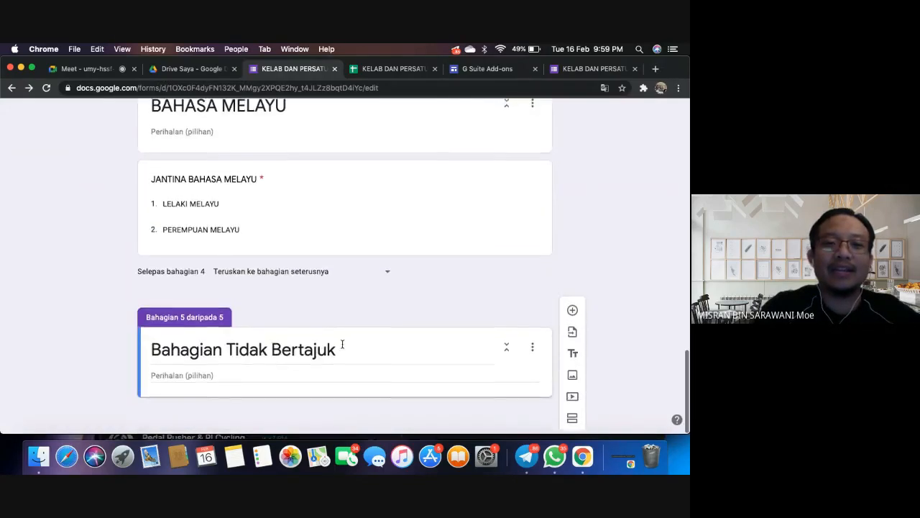
{"action": "left_click", "coordinate": [314, 349]}
{"action": "type", "text": "T"}
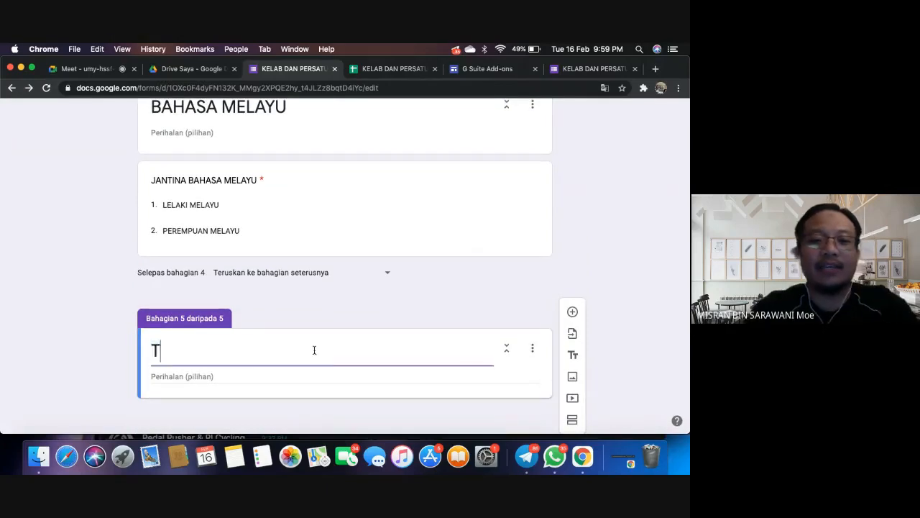
{"action": "type", "text": "INGKATAN"}
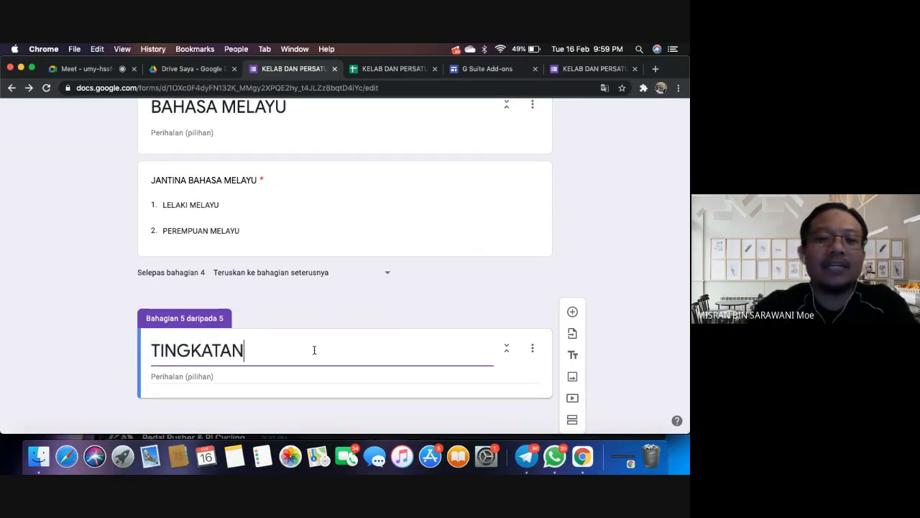
{"action": "left_click", "coordinate": [348, 376]}
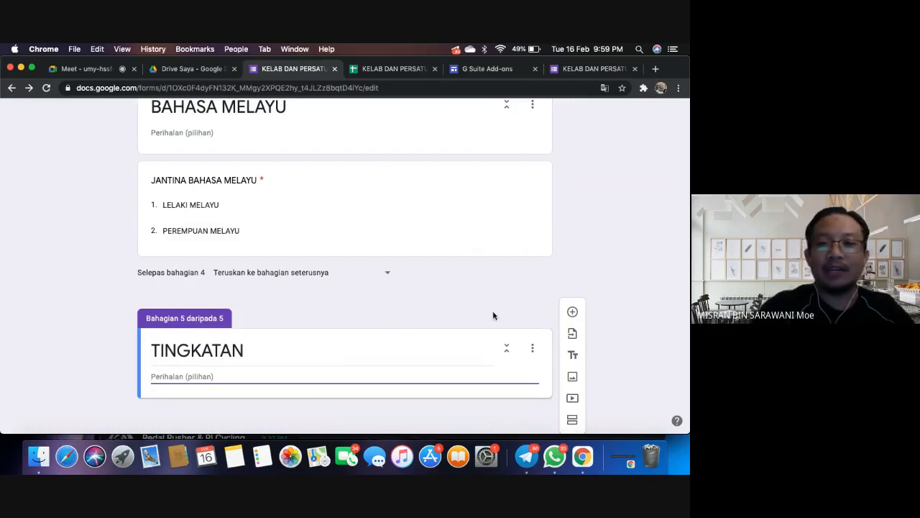
- Add a question to the TINGKATAN section and rename the section TINGKATAN 2
{"action": "left_click", "coordinate": [572, 312]}
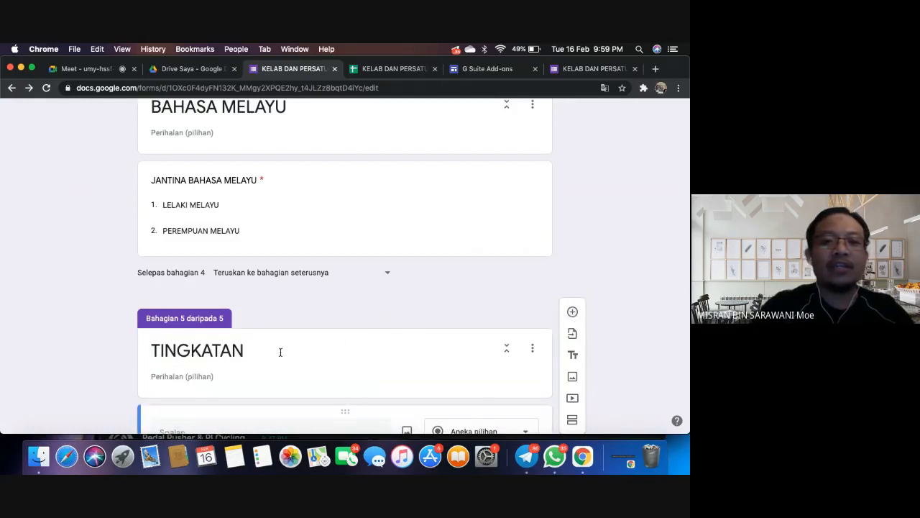
{"action": "double_click", "coordinate": [280, 352]}
{"action": "left_click", "coordinate": [281, 352]}
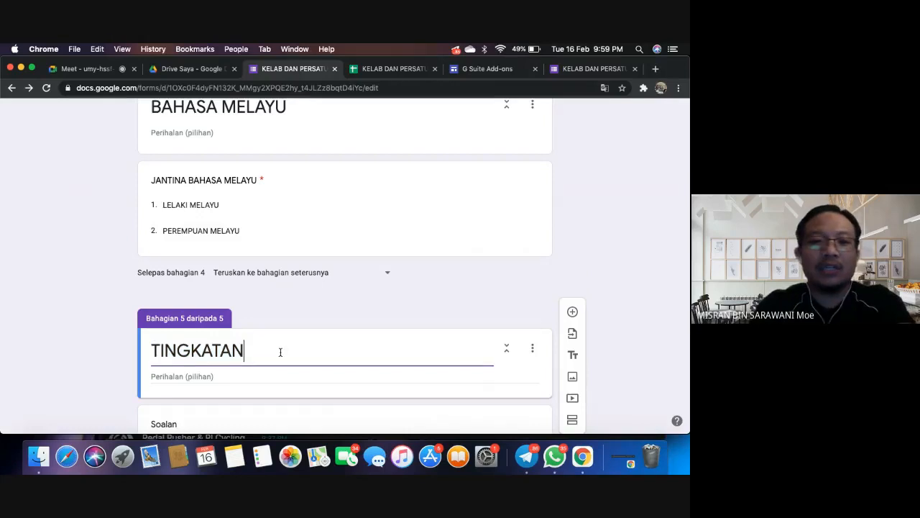
{"action": "type", "text": "2"}
- Enter 2UM, 2UKM and 2USM as the answer options of the new question in the TINGKATAN 2 section
{"action": "scroll", "coordinate": [335, 344], "scroll_direction": "down", "scroll_amount": 2}
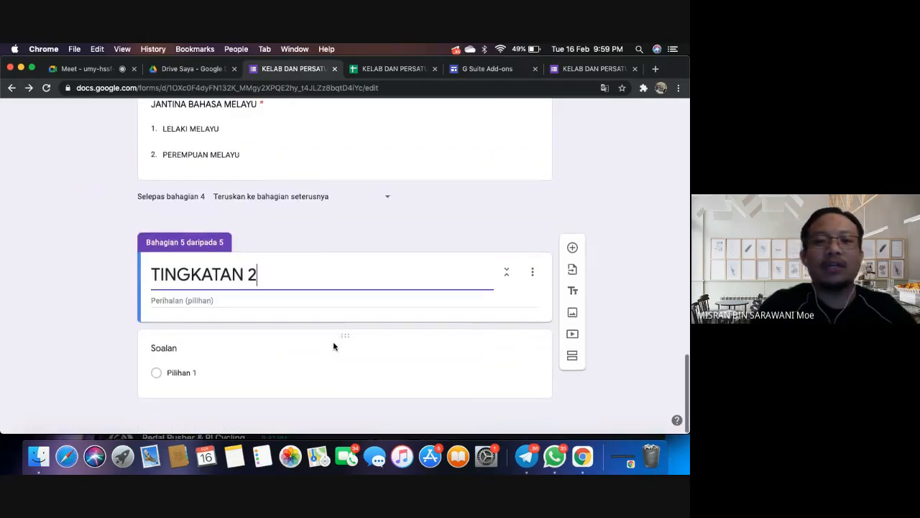
{"action": "left_click", "coordinate": [186, 371]}
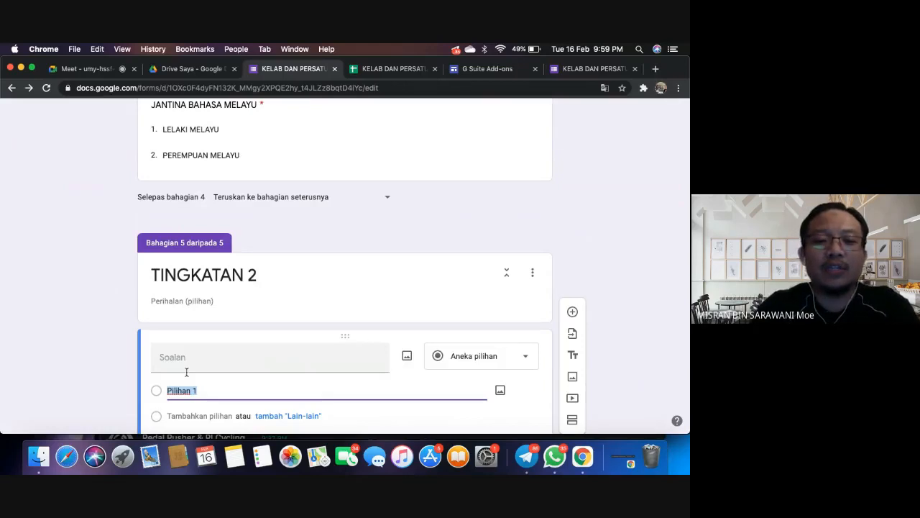
{"action": "type", "text": "2"}
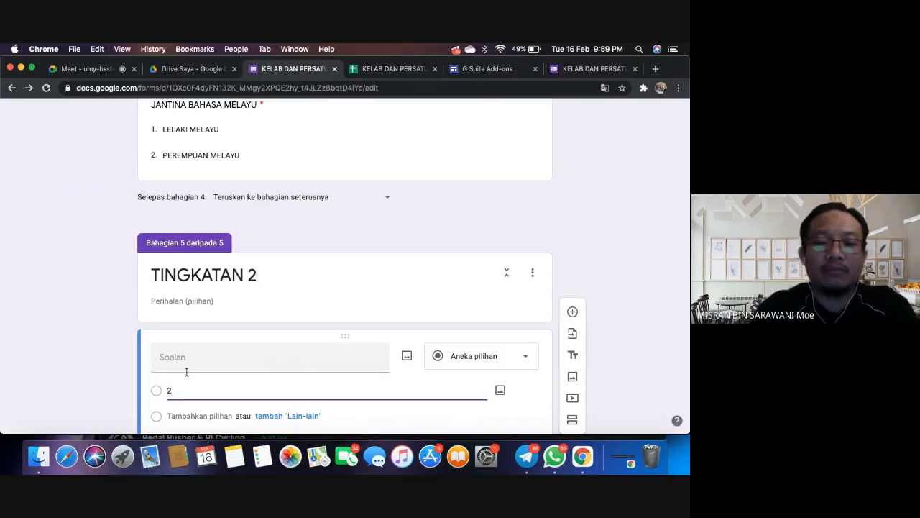
{"action": "scroll", "coordinate": [187, 371], "scroll_direction": "down", "scroll_amount": 2}
{"action": "type", "text": "UM"}
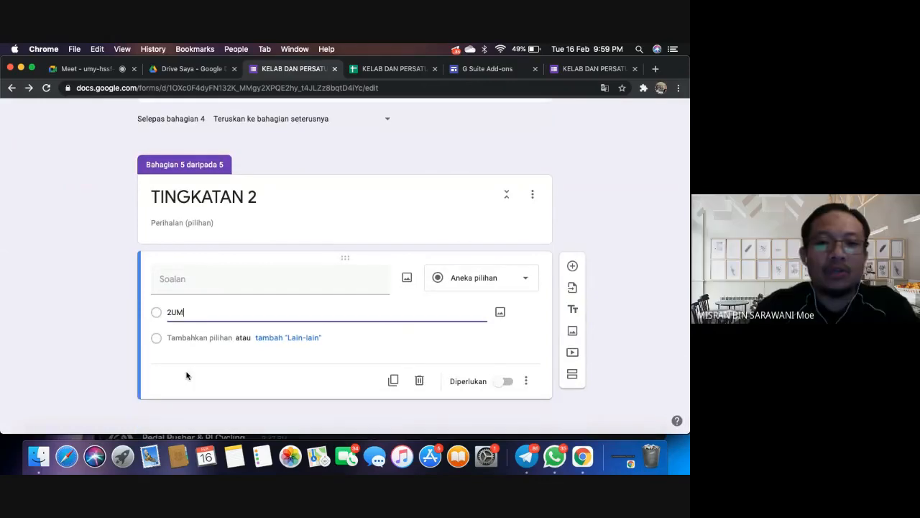
{"action": "key", "text": "Return"}
{"action": "type", "text": "2UKM"}
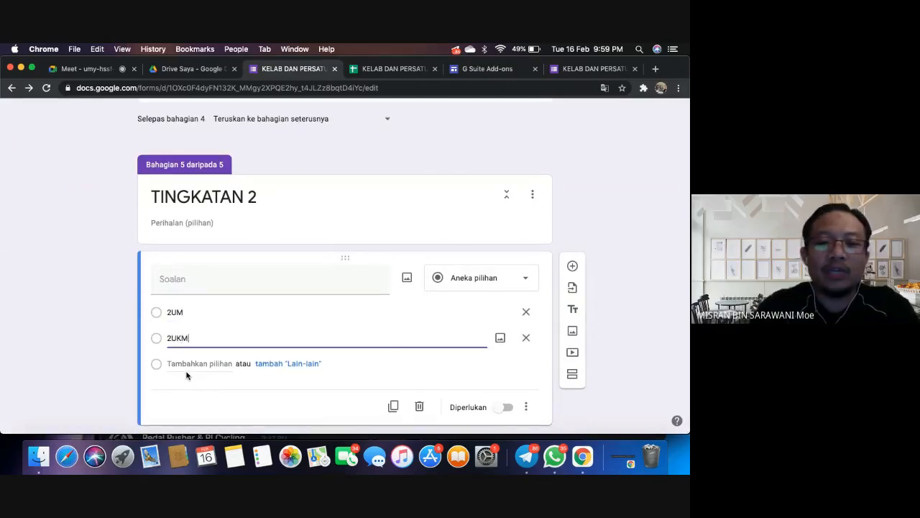
{"action": "key", "text": "Return"}
{"action": "type", "text": "2USM"}
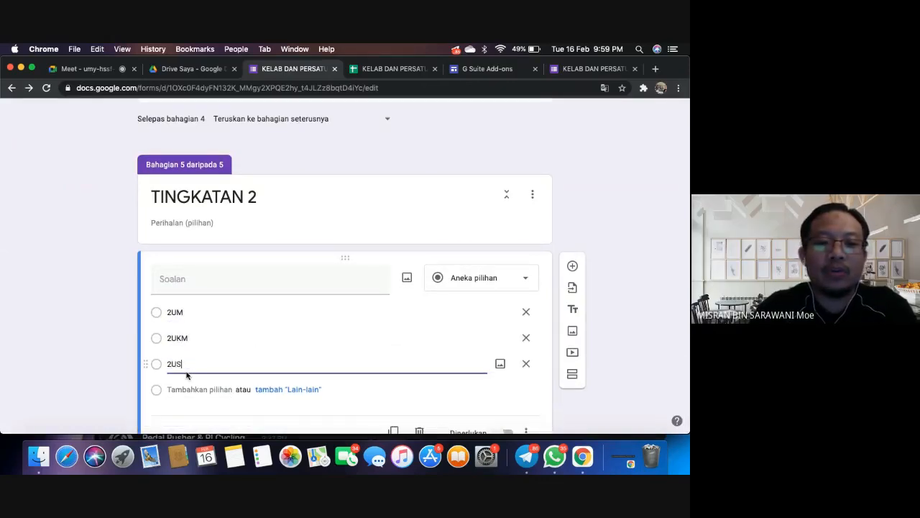
- Title the question in the TINGKATAN 2 section PILIH TINGKATAN and change its type to Lungsur
{"action": "left_click", "coordinate": [194, 281]}
{"action": "type", "text": "PIL"}
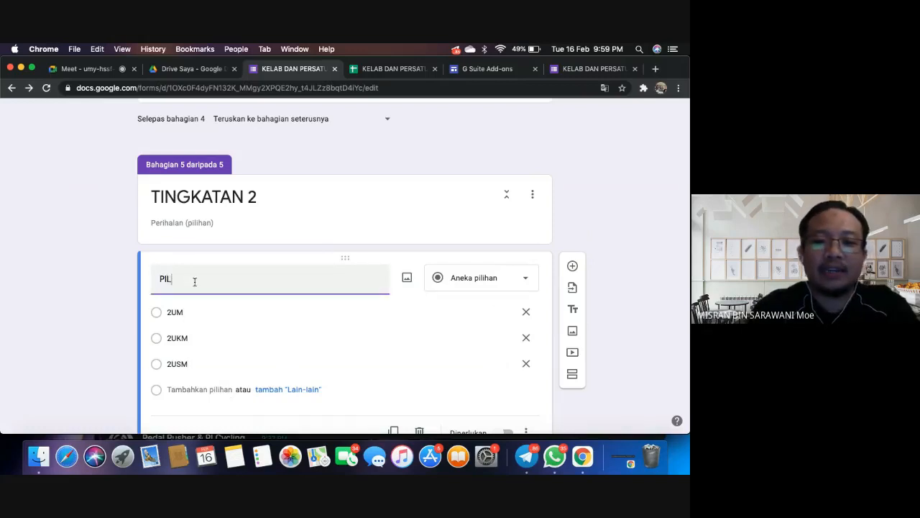
{"action": "type", "text": "IH TINGKATA"}
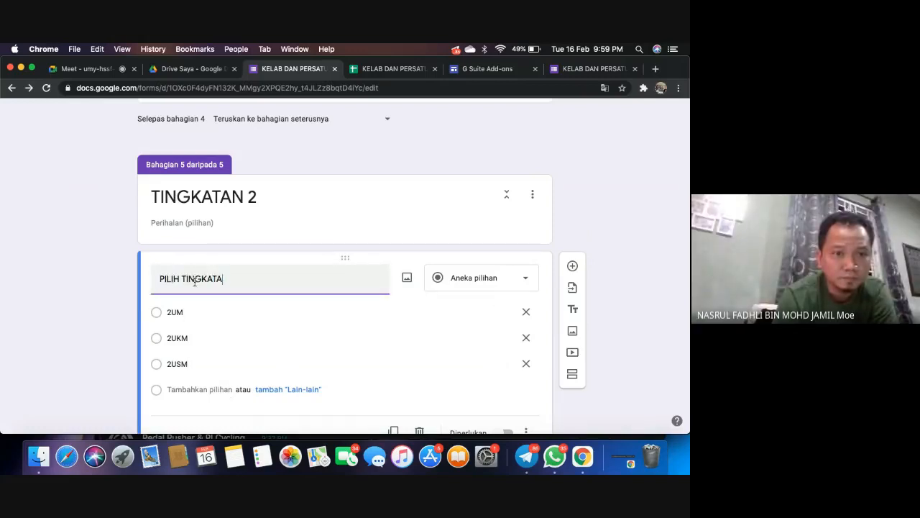
{"action": "type", "text": "N"}
{"action": "left_click", "coordinate": [611, 229]}
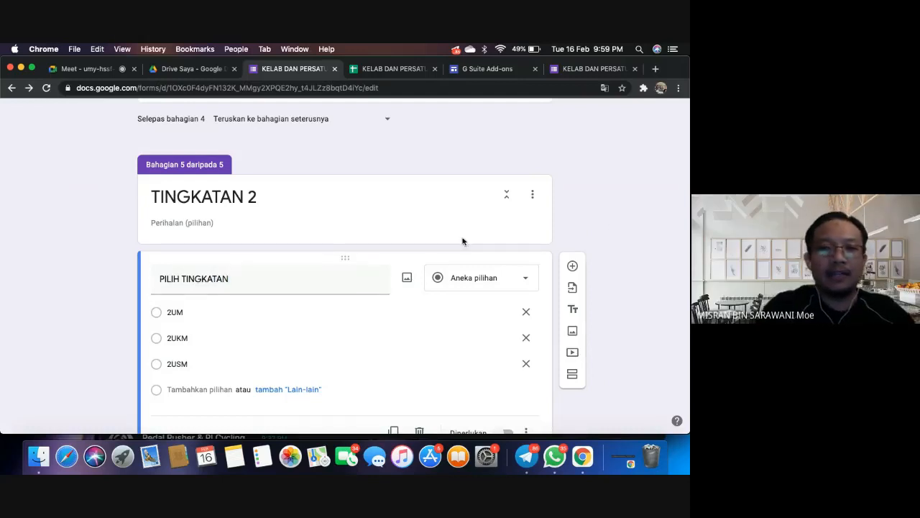
{"action": "scroll", "coordinate": [433, 340], "scroll_direction": "down", "scroll_amount": 2}
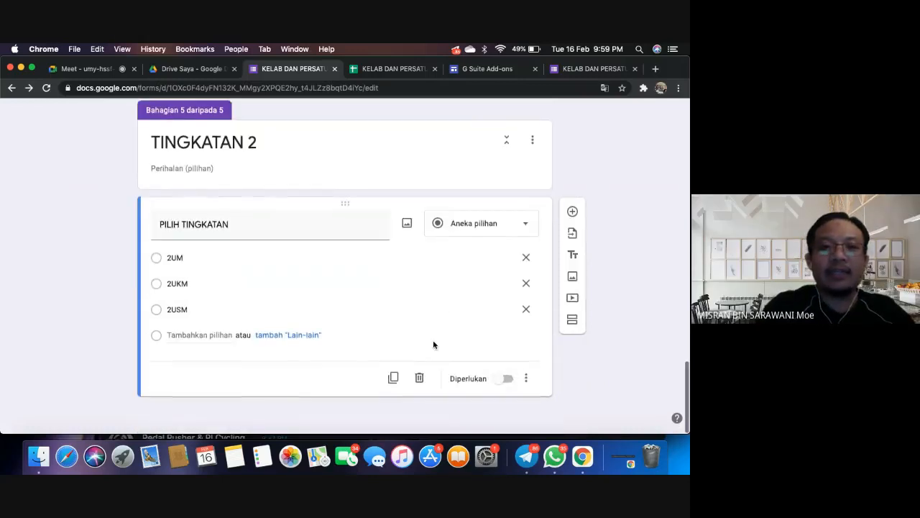
{"action": "left_click", "coordinate": [525, 227]}
{"action": "left_click", "coordinate": [491, 244]}
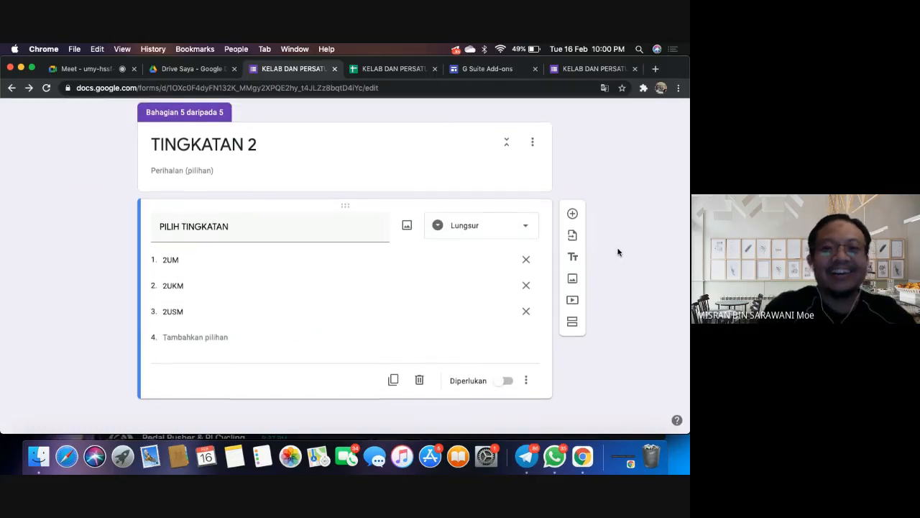
- Turn on Pergi ke bahagian berdasarkan jawapan for the PILIH TINGKATAN question, toggling it off and on again to demonstrate it
{"action": "left_click", "coordinate": [526, 381]}
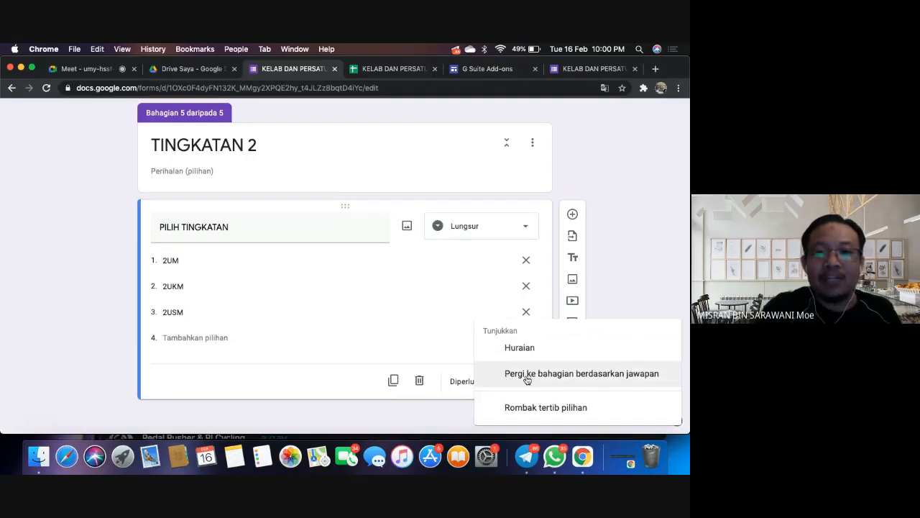
{"action": "left_click", "coordinate": [536, 374]}
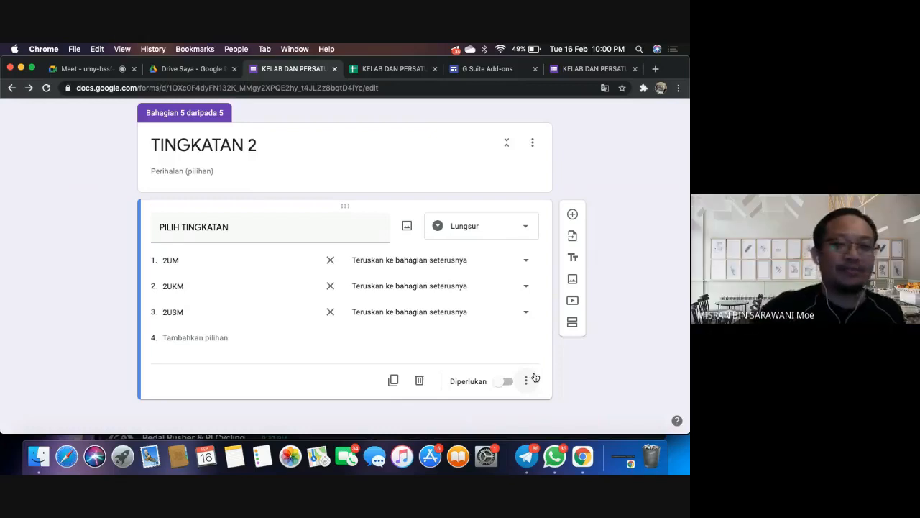
{"action": "left_click", "coordinate": [525, 380]}
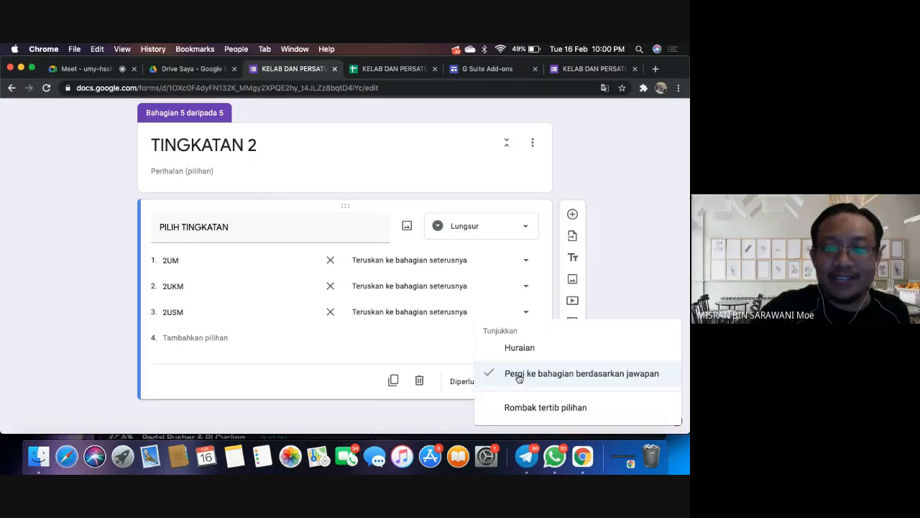
{"action": "left_click", "coordinate": [570, 375]}
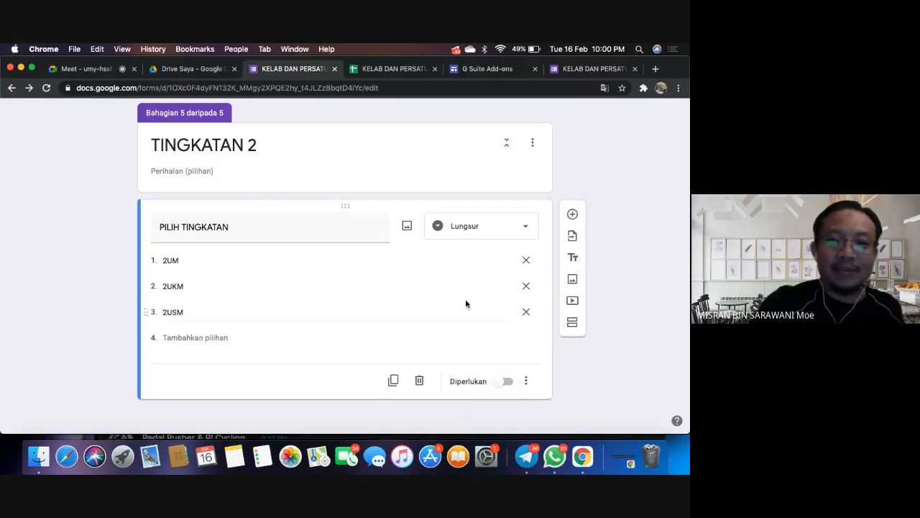
{"action": "left_click", "coordinate": [526, 382]}
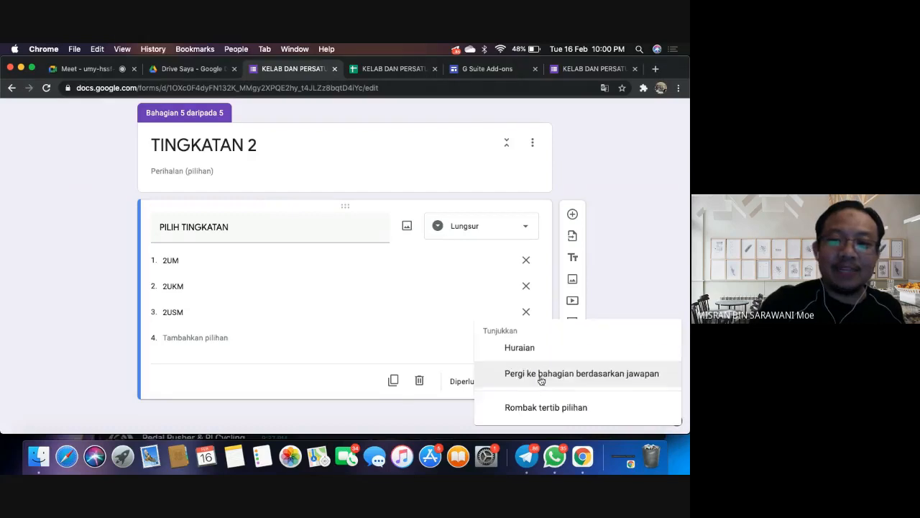
{"action": "left_click", "coordinate": [543, 375]}
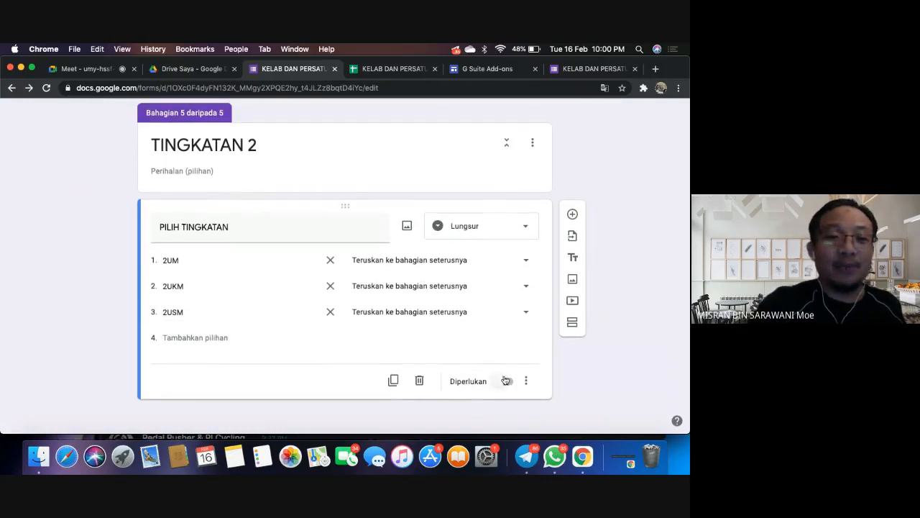
- Add a new section titled 2UM after TINGKATAN 2 and insert a blank question in it
{"action": "left_click", "coordinate": [573, 325]}
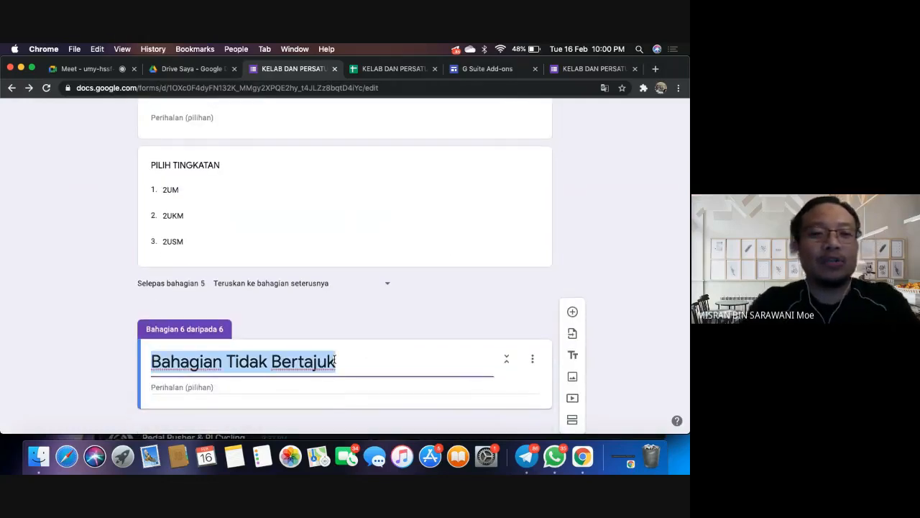
{"action": "type", "text": "2UM"}
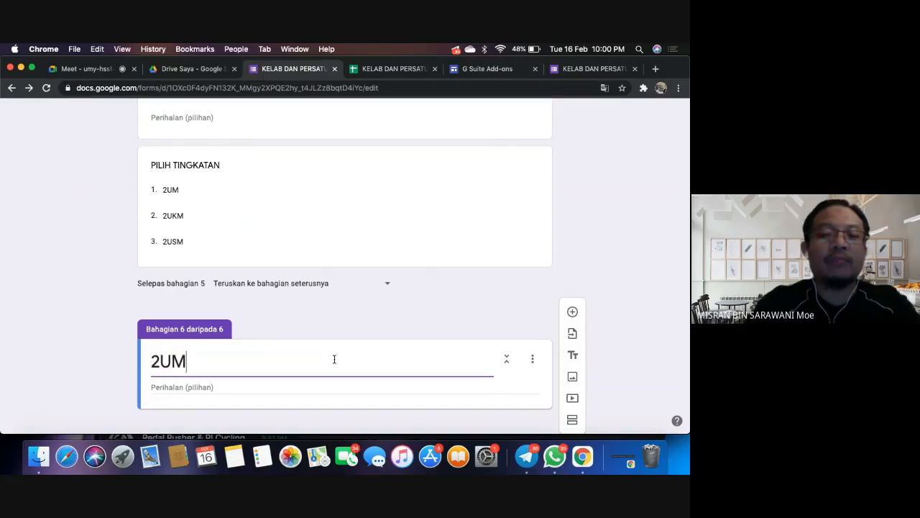
{"action": "scroll", "coordinate": [335, 359], "scroll_direction": "down", "scroll_amount": 1}
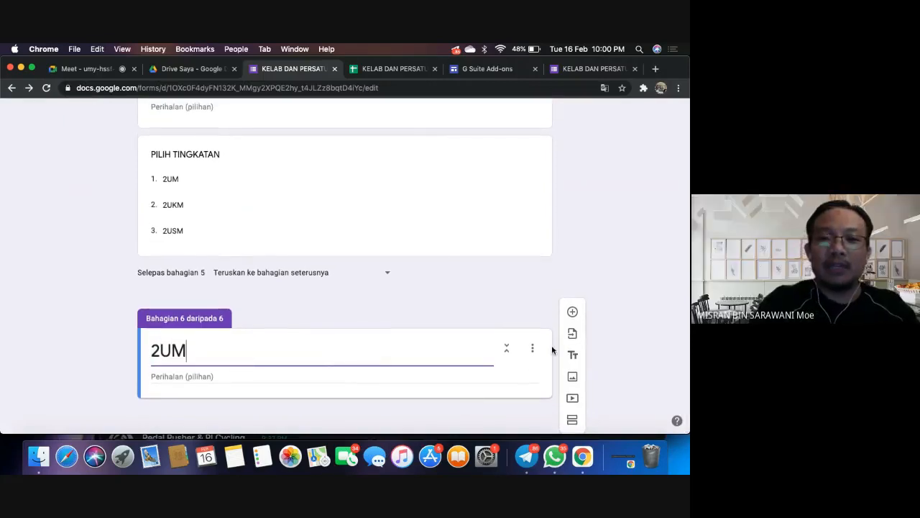
{"action": "left_click", "coordinate": [572, 312]}
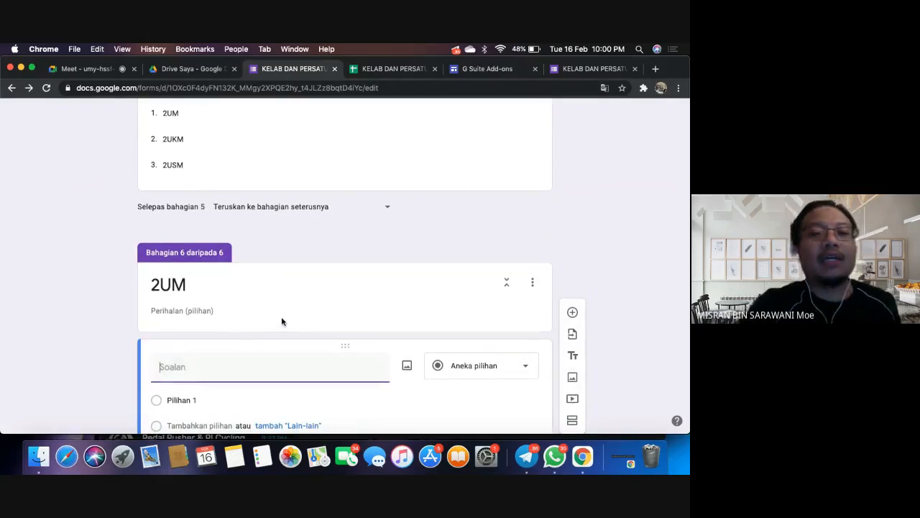
{"action": "scroll", "coordinate": [283, 322], "scroll_direction": "up", "scroll_amount": 2}
{"action": "scroll", "coordinate": [283, 322], "scroll_direction": "up", "scroll_amount": 1}
{"action": "scroll", "coordinate": [281, 319], "scroll_direction": "down", "scroll_amount": 2}
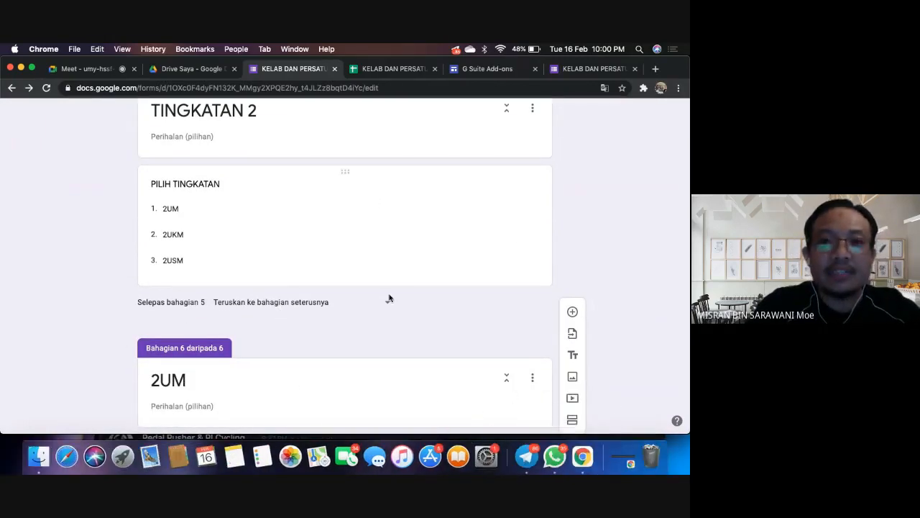
- Switch to Telegram and open the shared files list of the SMK PEKAN NANAS (SEMPENA) group
{"action": "left_click", "coordinate": [525, 446]}
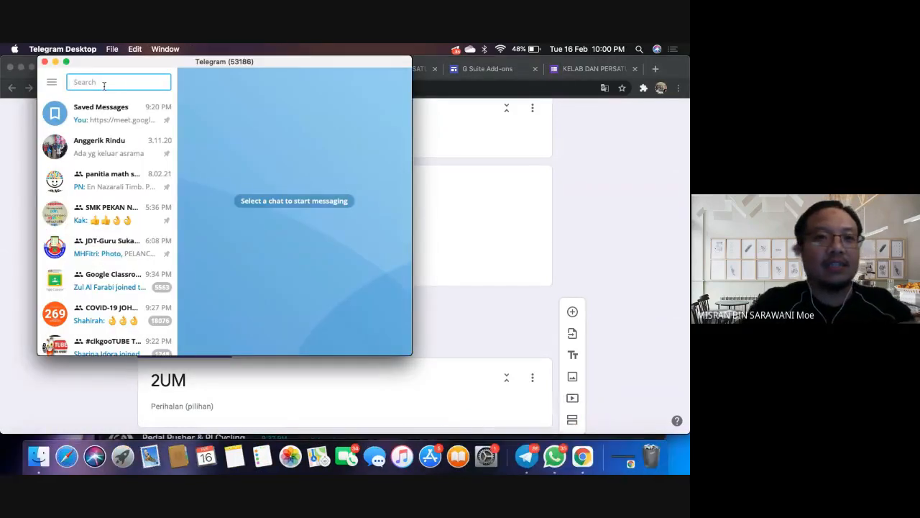
{"action": "left_click", "coordinate": [102, 219]}
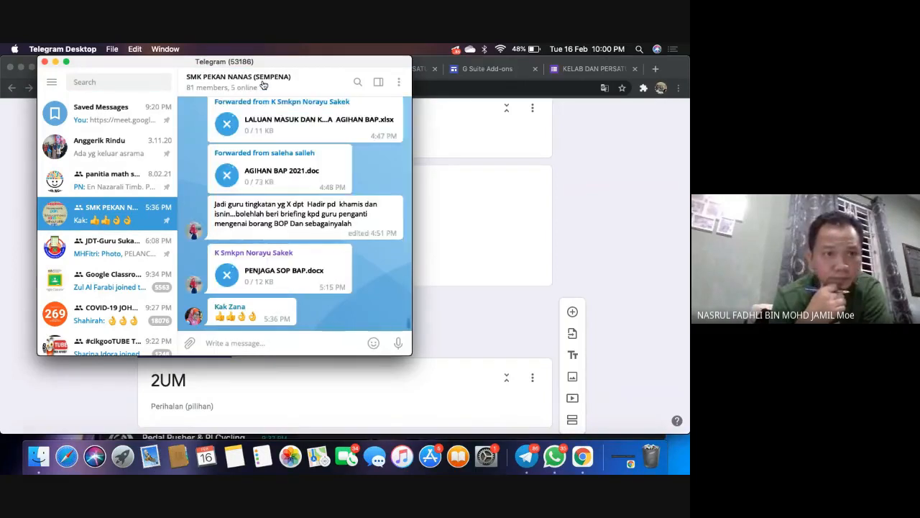
{"action": "left_click", "coordinate": [264, 86]}
{"action": "scroll", "coordinate": [206, 272], "scroll_direction": "down", "scroll_amount": 4}
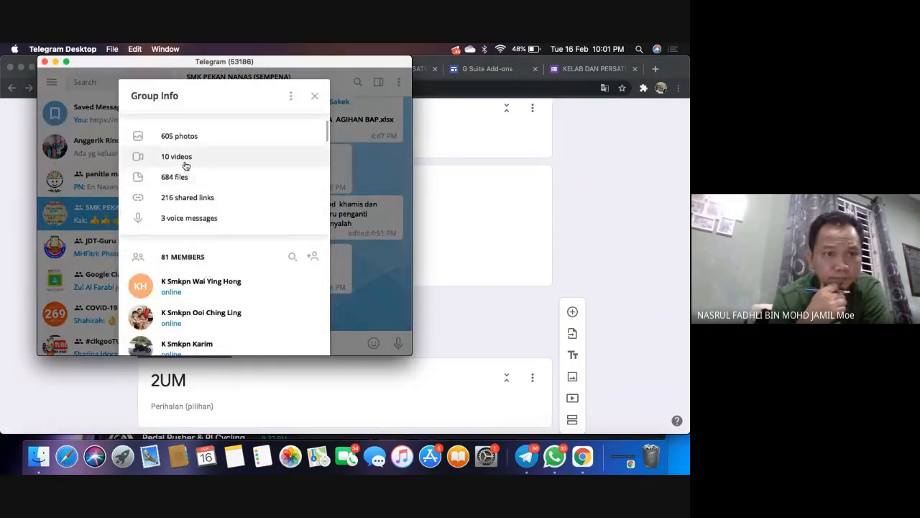
{"action": "left_click", "coordinate": [184, 177]}
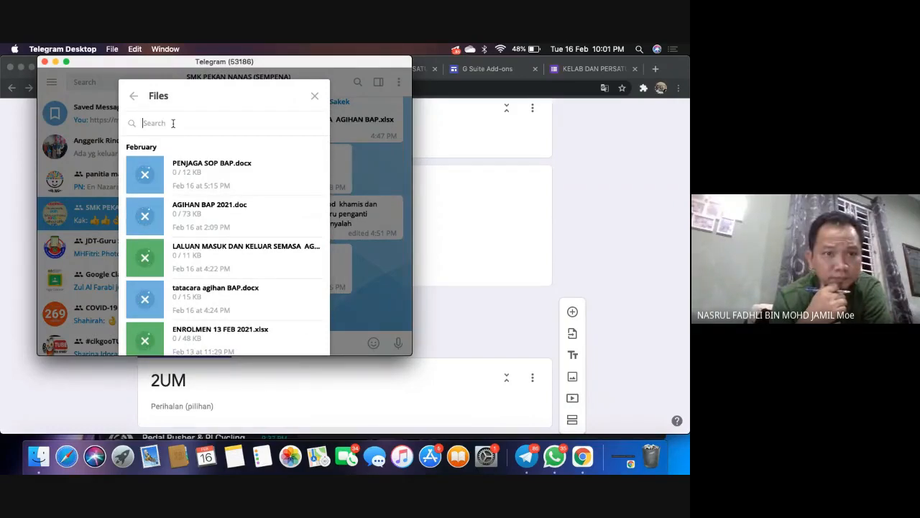
- Search the group's files for GC and open GC 2UUM.xlsx in Excel
{"action": "type", "text": "GC"}
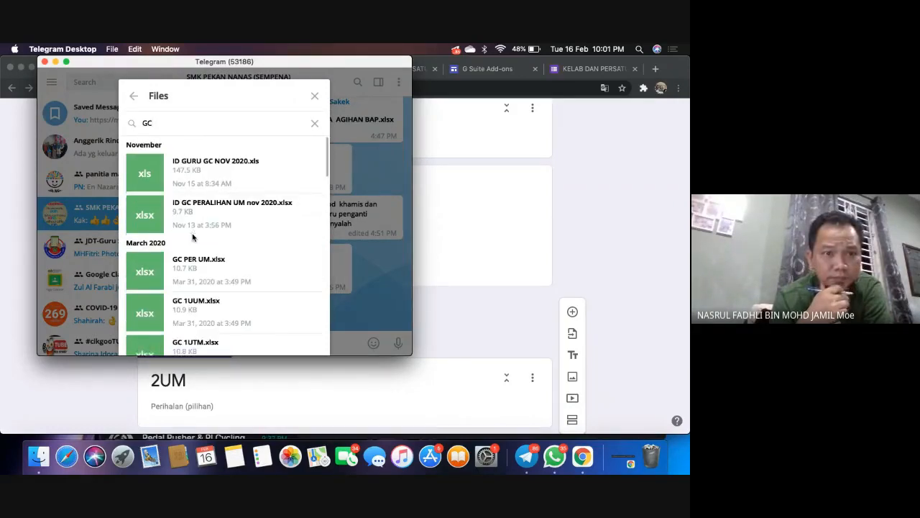
{"action": "scroll", "coordinate": [192, 237], "scroll_direction": "down", "scroll_amount": 8}
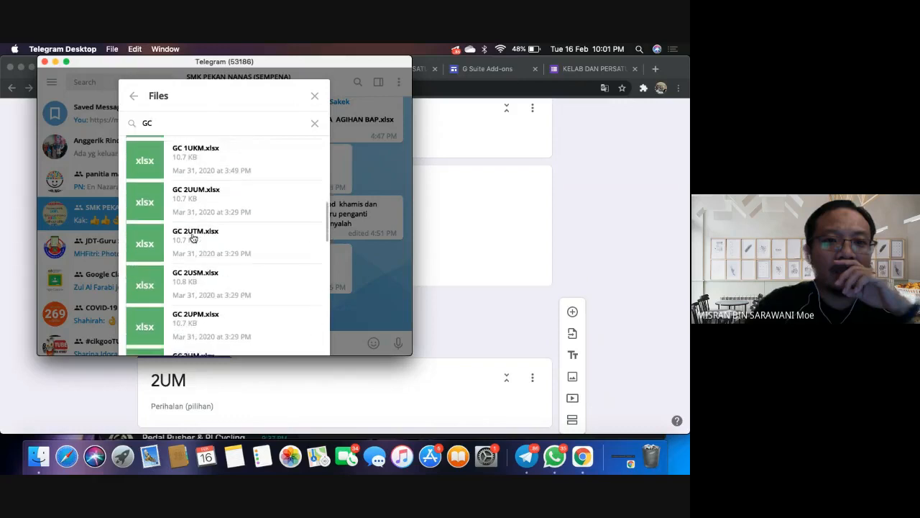
{"action": "scroll", "coordinate": [193, 237], "scroll_direction": "up", "scroll_amount": 1}
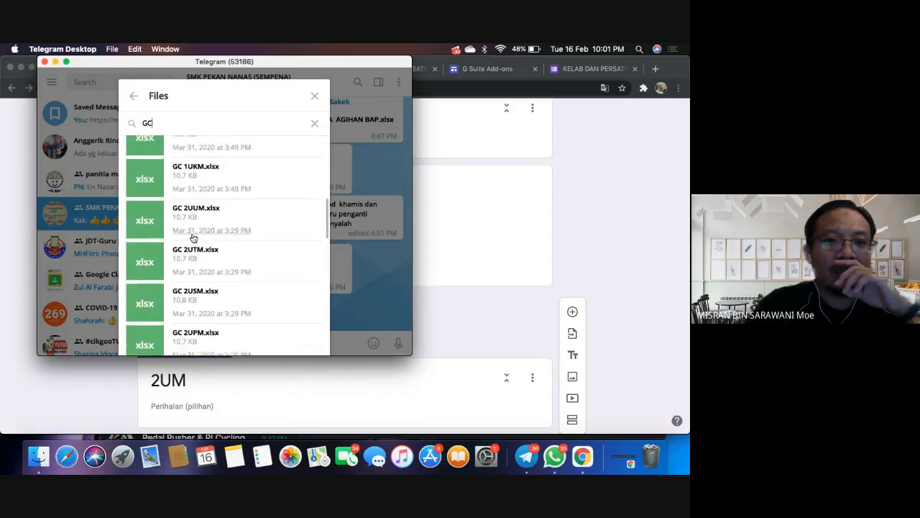
{"action": "left_click", "coordinate": [146, 226]}
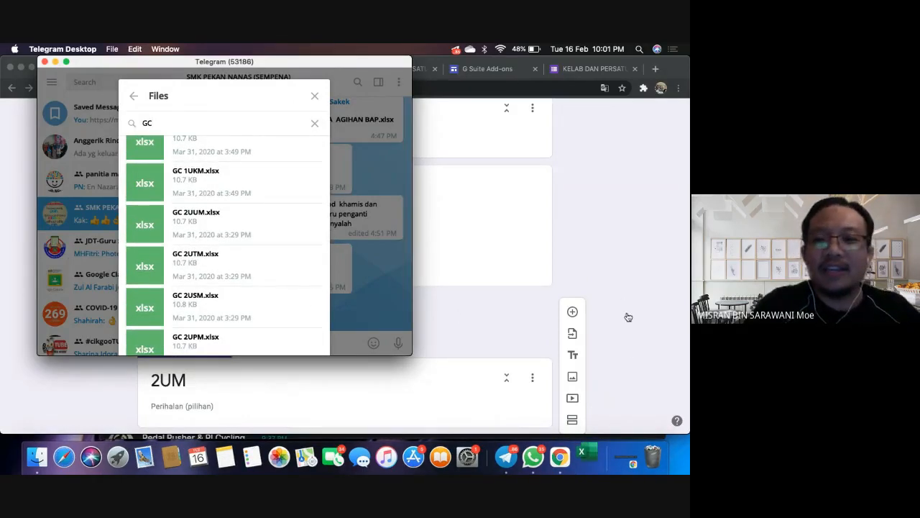
{"action": "left_click", "coordinate": [627, 316]}
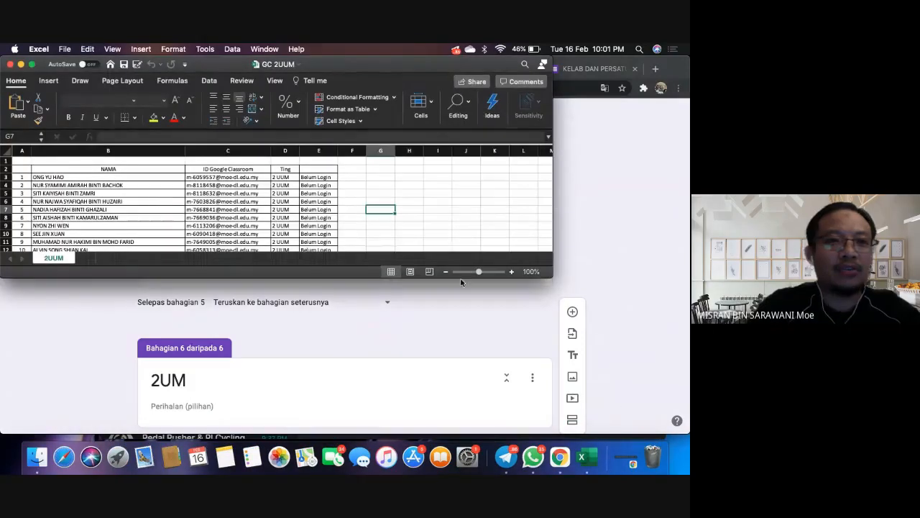
- Enlarge the GC 2UUM workbook window and copy the student names in B3:B28 of the NAMA column
{"action": "left_click_drag", "start_coordinate": [560, 305], "coordinate": [583, 410]}
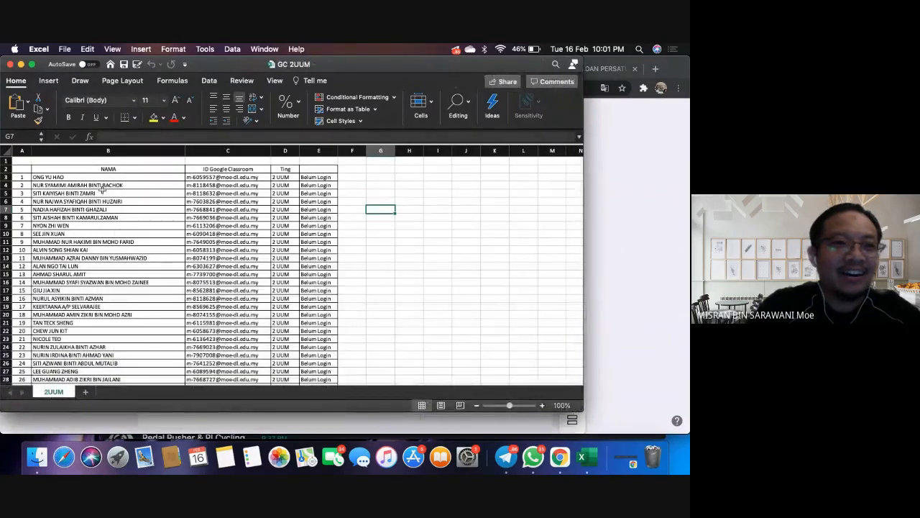
{"action": "left_click", "coordinate": [81, 178]}
{"action": "left_click_drag", "start_coordinate": [81, 183], "coordinate": [89, 379]}
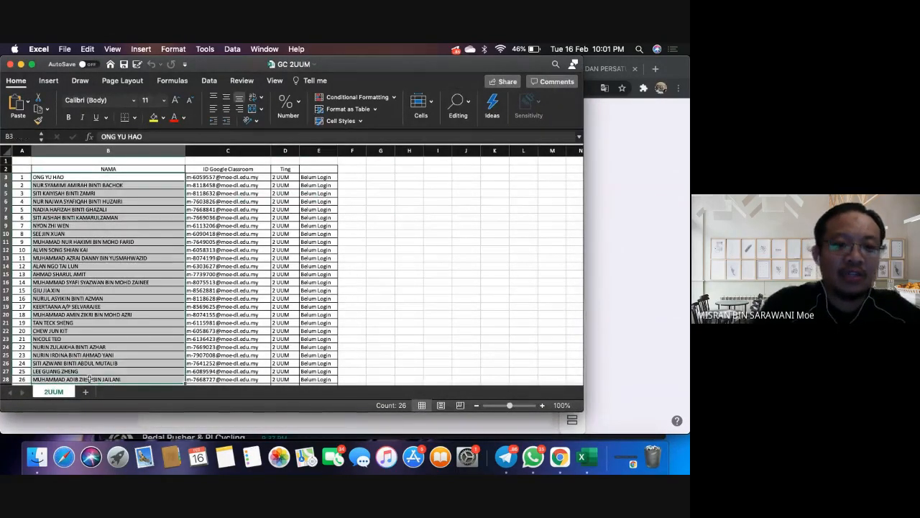
{"action": "key", "text": "super+c"}
- Return to the form in Chrome and paste the copied student names as answer options of the 2UM section's question
{"action": "left_click", "coordinate": [616, 301]}
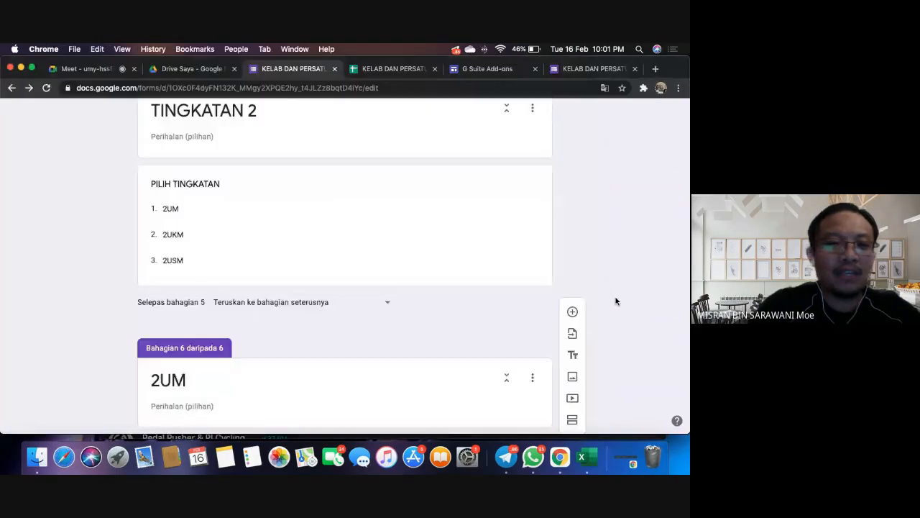
{"action": "scroll", "coordinate": [281, 285], "scroll_direction": "down", "scroll_amount": 5}
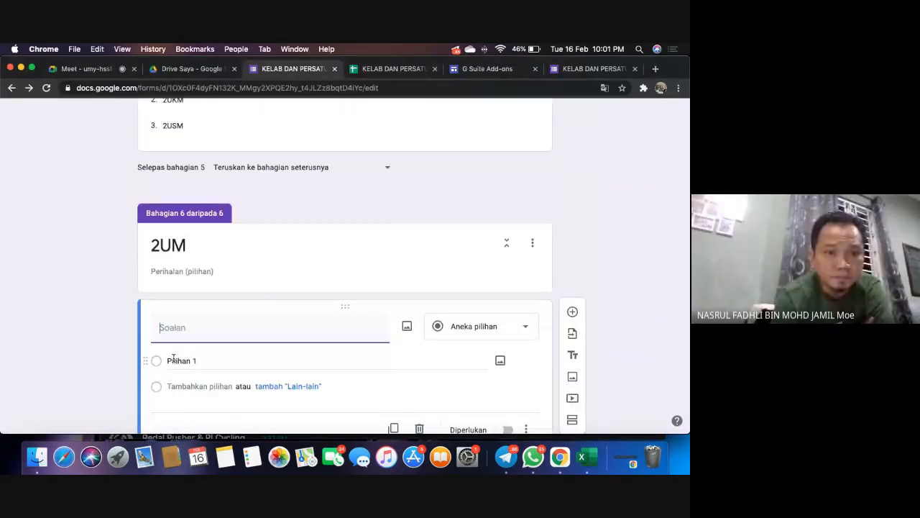
{"action": "left_click", "coordinate": [173, 360]}
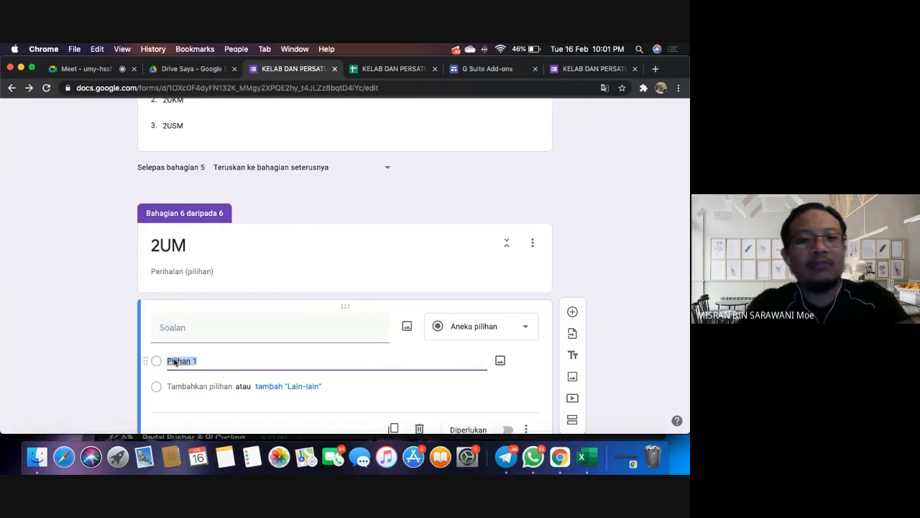
{"action": "key", "text": "super+v"}
{"action": "scroll", "coordinate": [279, 221], "scroll_direction": "up", "scroll_amount": 3}
{"action": "scroll", "coordinate": [279, 221], "scroll_direction": "up", "scroll_amount": 10}
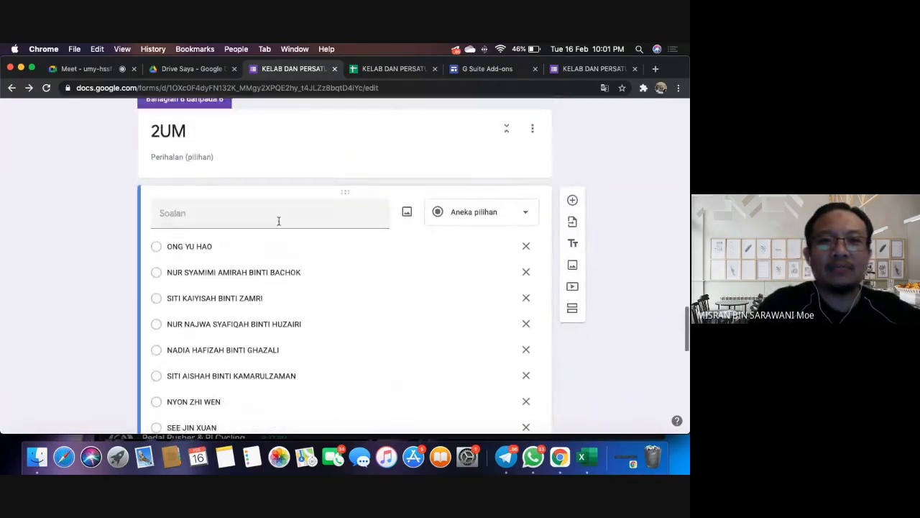
- Change the 2UM section's question type to Lungsur and title the question NAMA
{"action": "left_click", "coordinate": [525, 212]}
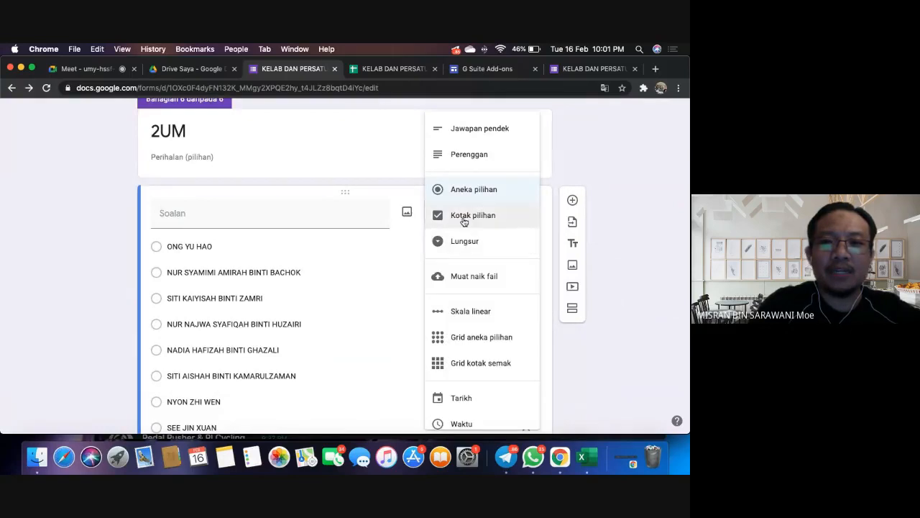
{"action": "left_click", "coordinate": [463, 240]}
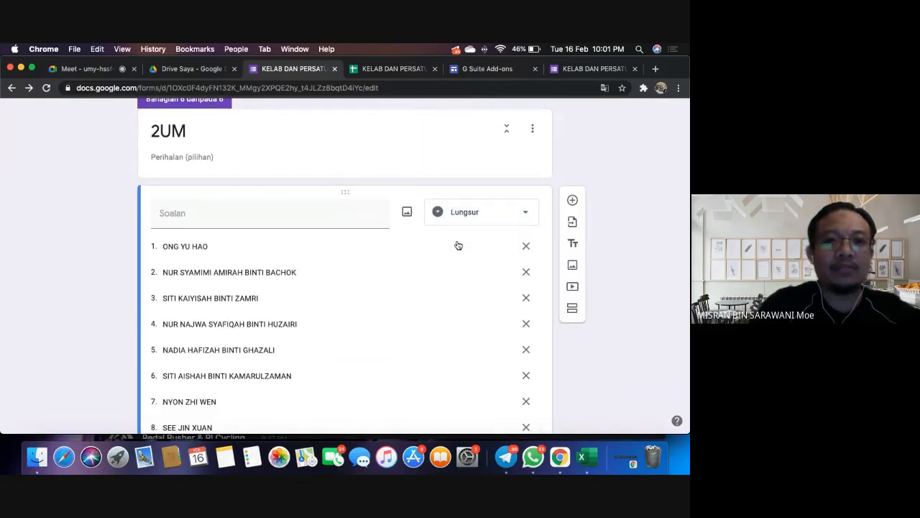
{"action": "left_click", "coordinate": [188, 214]}
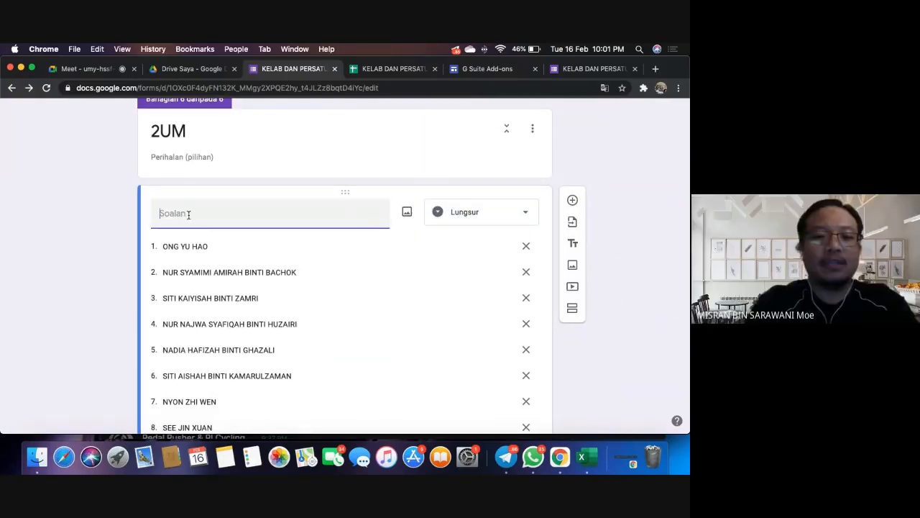
{"action": "type", "text": "NAMA"}
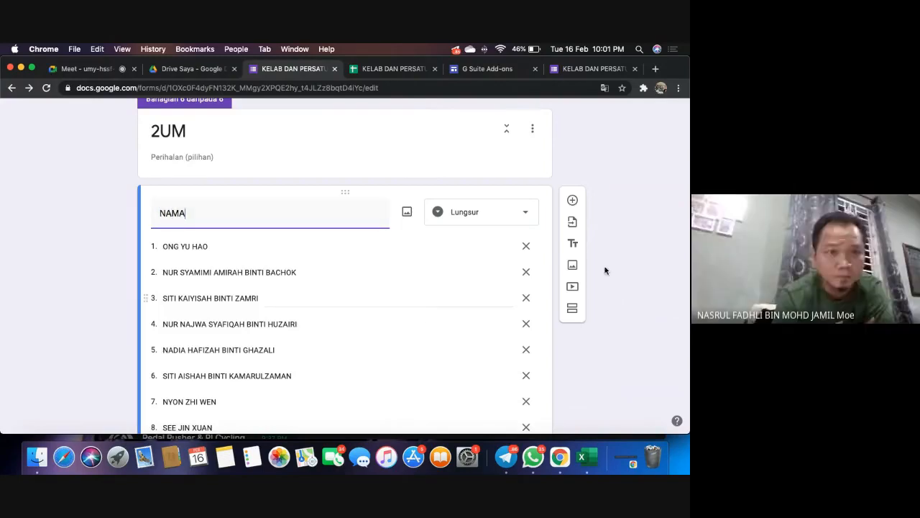
- Route the 2UM answer of the PILIH TINGKATAN question to section 6 (2UM)
{"action": "left_click", "coordinate": [636, 242]}
{"action": "scroll", "coordinate": [636, 242], "scroll_direction": "up", "scroll_amount": 5}
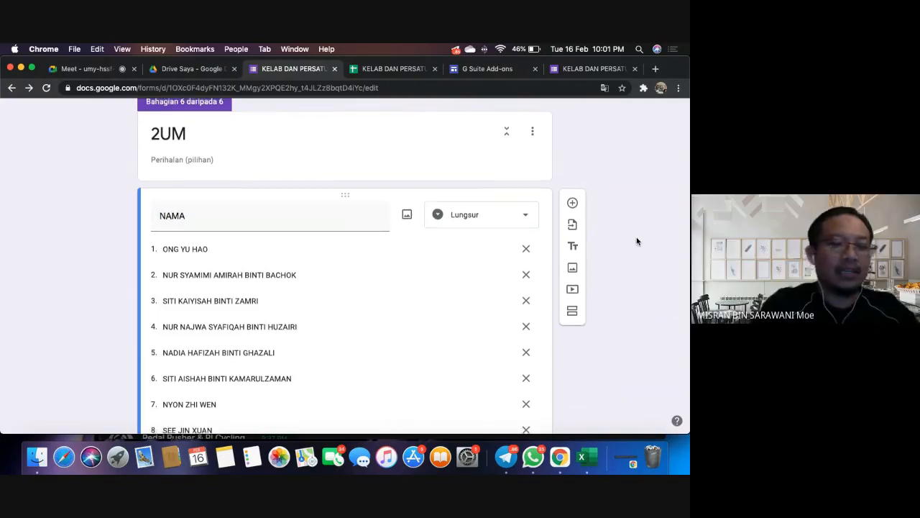
{"action": "scroll", "coordinate": [636, 238], "scroll_direction": "up", "scroll_amount": 2}
{"action": "scroll", "coordinate": [636, 239], "scroll_direction": "down", "scroll_amount": 2}
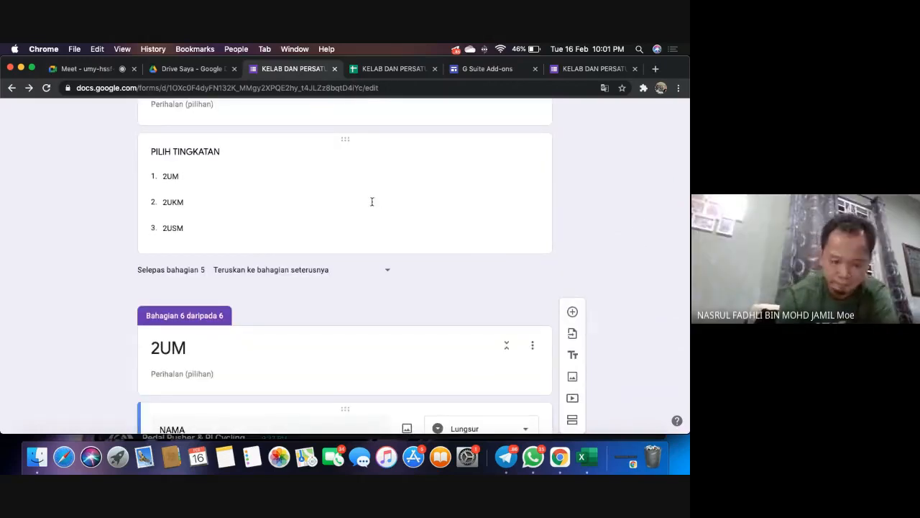
{"action": "left_click", "coordinate": [427, 203]}
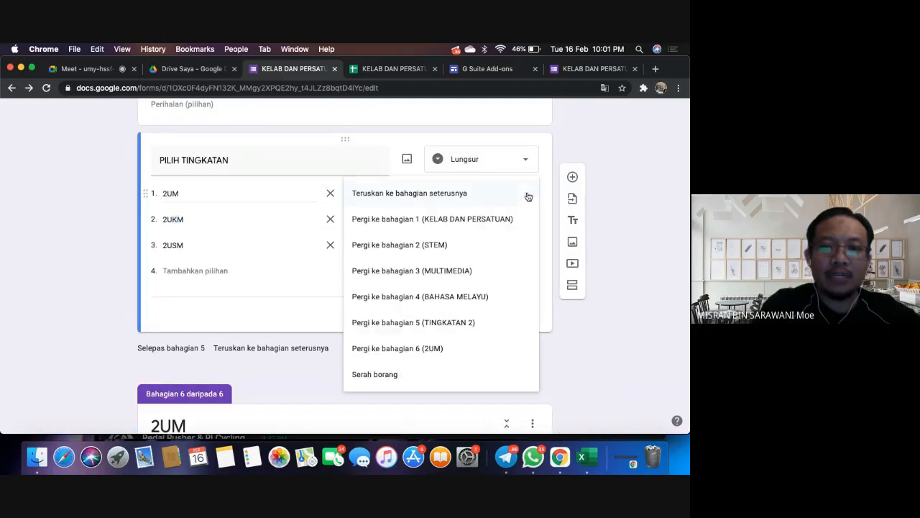
{"action": "left_click", "coordinate": [443, 348]}
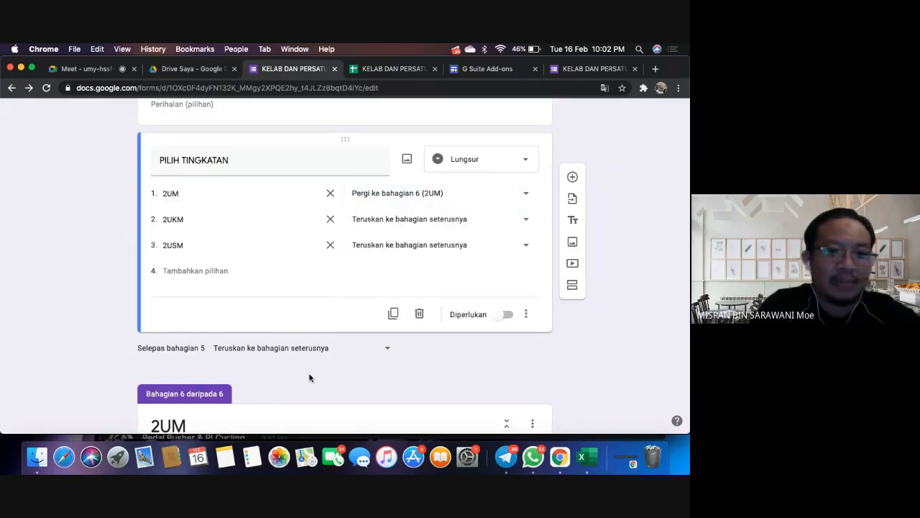
- Review the PILIH TINGKATAN routing in the TINGKATAN 2 section and the NAMA list in the 2UM section
{"action": "scroll", "coordinate": [309, 378], "scroll_direction": "down", "scroll_amount": 1}
{"action": "scroll", "coordinate": [309, 378], "scroll_direction": "down", "scroll_amount": 3}
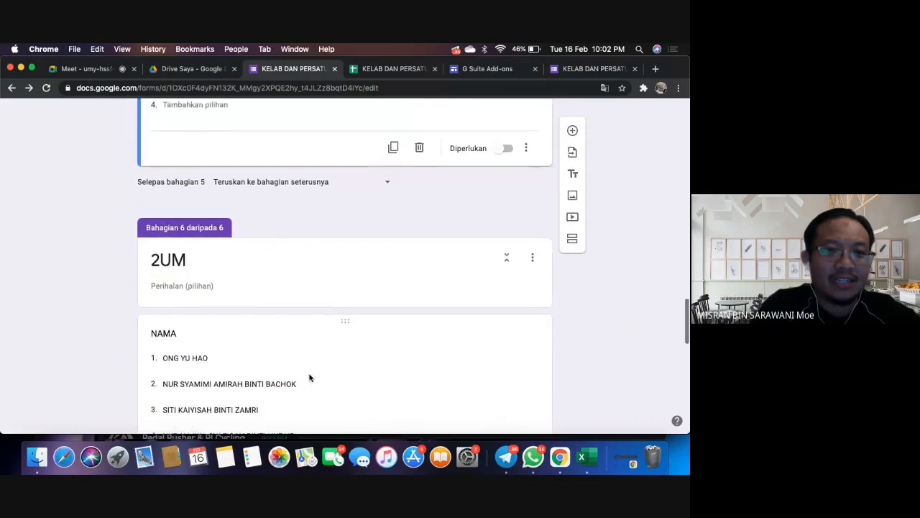
{"action": "scroll", "coordinate": [309, 377], "scroll_direction": "up", "scroll_amount": 2}
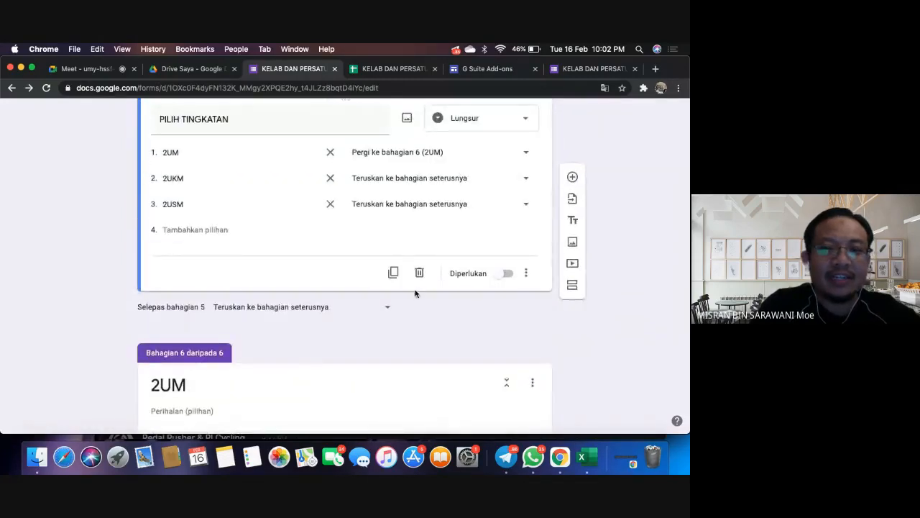
{"action": "scroll", "coordinate": [415, 290], "scroll_direction": "down", "scroll_amount": 6}
{"action": "scroll", "coordinate": [415, 290], "scroll_direction": "down", "scroll_amount": 3}
{"action": "scroll", "coordinate": [415, 290], "scroll_direction": "up", "scroll_amount": 3}
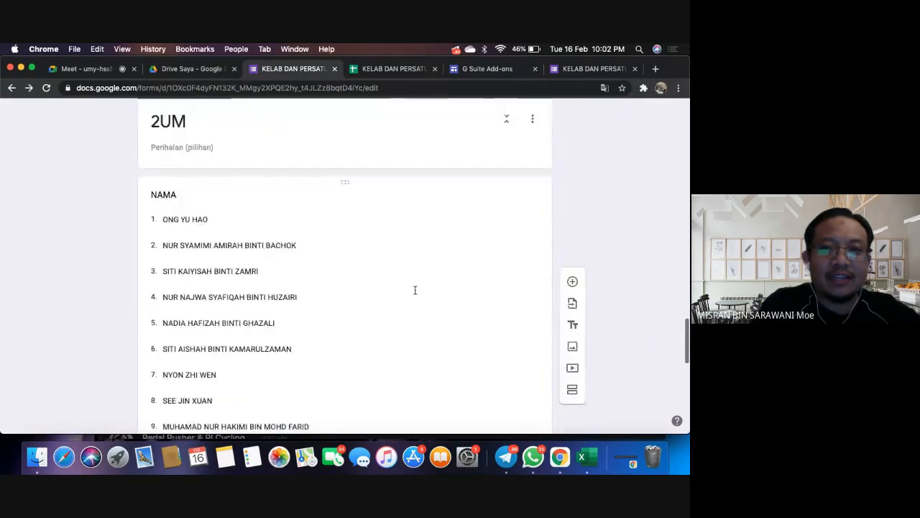
{"action": "scroll", "coordinate": [414, 290], "scroll_direction": "down", "scroll_amount": 3}
{"action": "scroll", "coordinate": [415, 291], "scroll_direction": "down", "scroll_amount": 4}
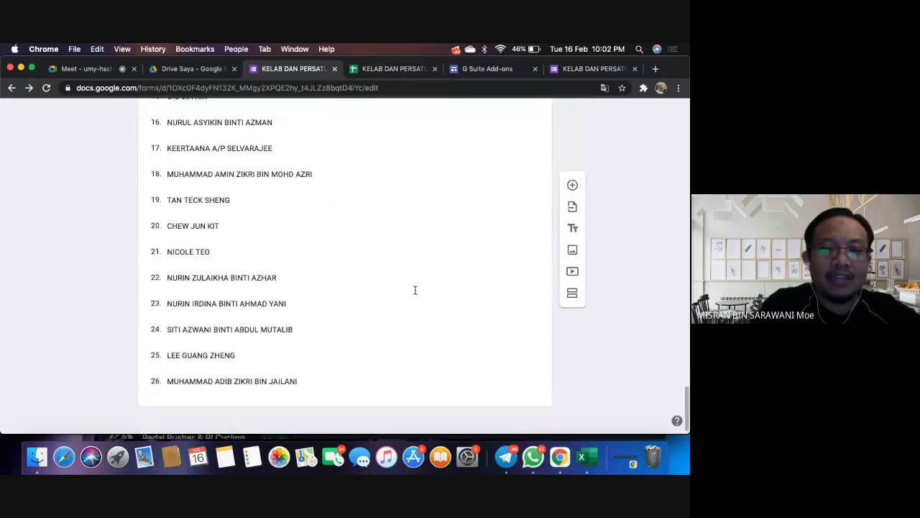
{"action": "scroll", "coordinate": [415, 292], "scroll_direction": "up", "scroll_amount": 6}
{"action": "scroll", "coordinate": [415, 294], "scroll_direction": "up", "scroll_amount": 5}
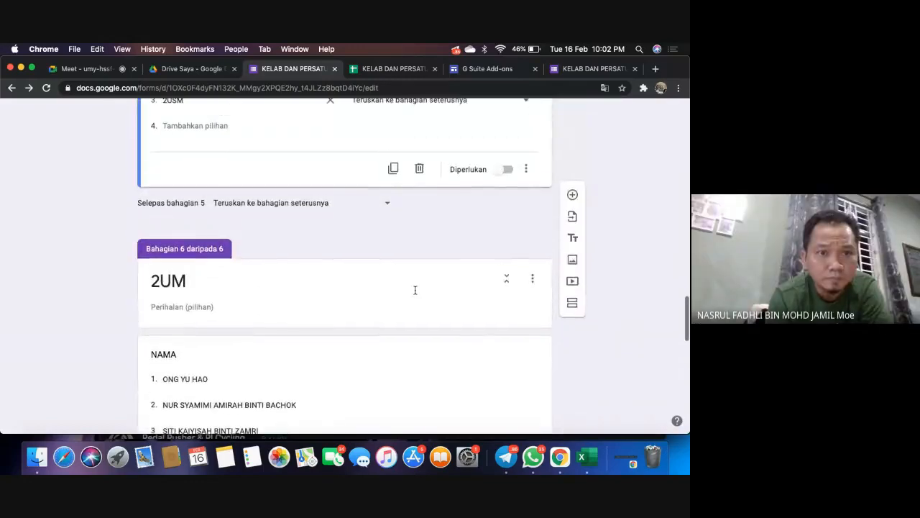
{"action": "scroll", "coordinate": [415, 293], "scroll_direction": "up", "scroll_amount": 2}
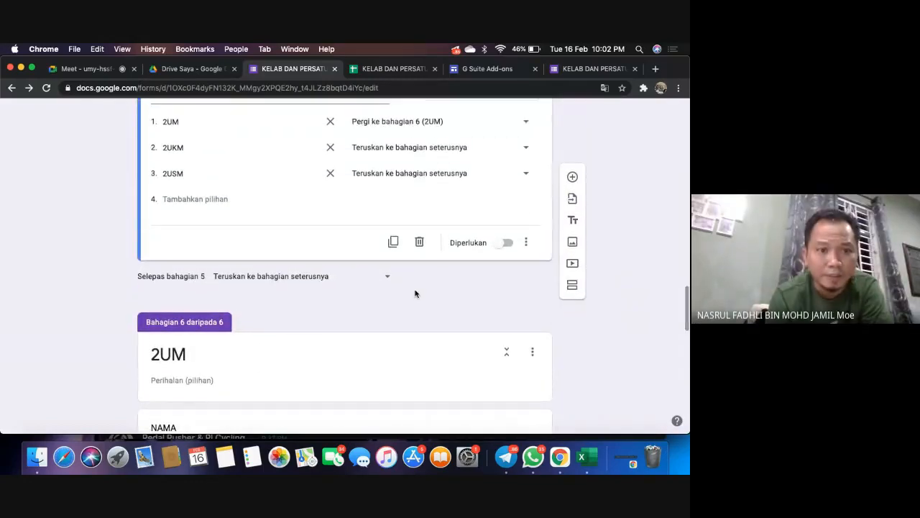
{"action": "scroll", "coordinate": [415, 293], "scroll_direction": "up", "scroll_amount": 3}
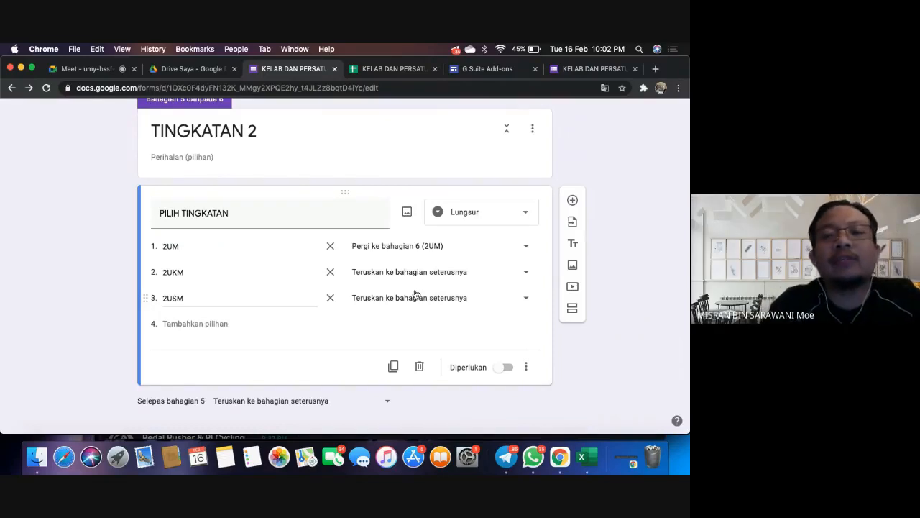
{"action": "scroll", "coordinate": [415, 294], "scroll_direction": "down", "scroll_amount": 1}
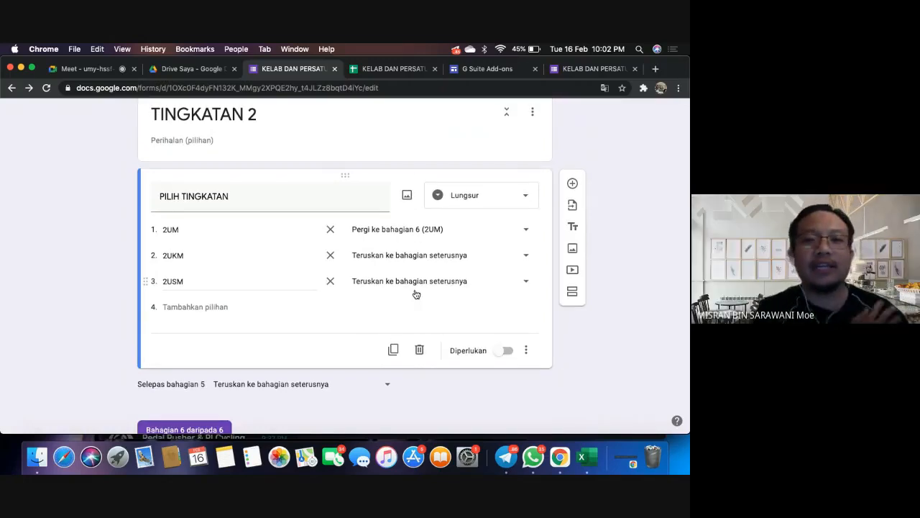
{"action": "scroll", "coordinate": [416, 294], "scroll_direction": "up", "scroll_amount": 2}
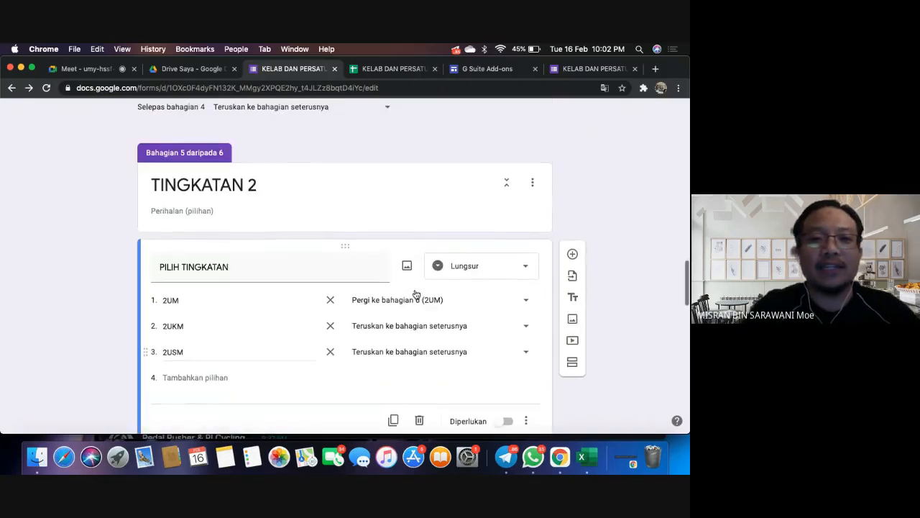
{"action": "scroll", "coordinate": [415, 294], "scroll_direction": "down", "scroll_amount": 4}
{"action": "scroll", "coordinate": [415, 294], "scroll_direction": "down", "scroll_amount": 3}
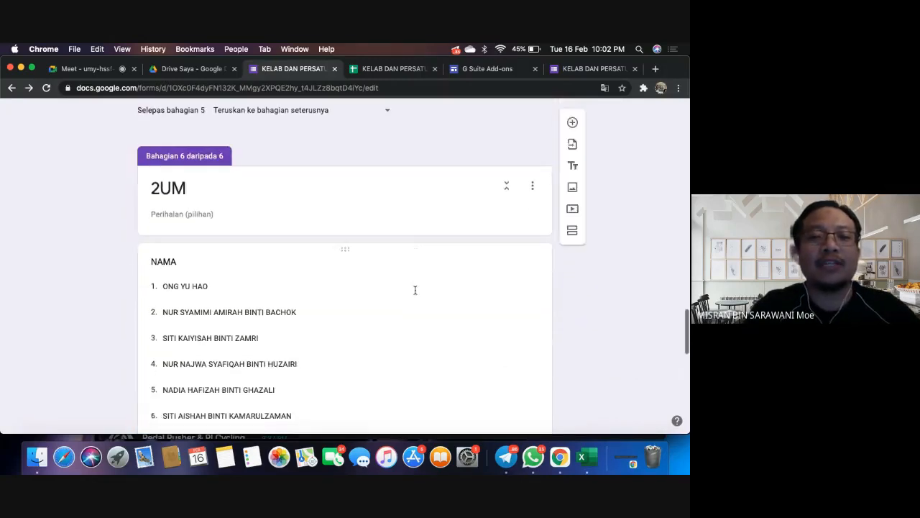
{"action": "scroll", "coordinate": [415, 294], "scroll_direction": "up", "scroll_amount": 2}
{"action": "scroll", "coordinate": [415, 293], "scroll_direction": "up", "scroll_amount": 7}
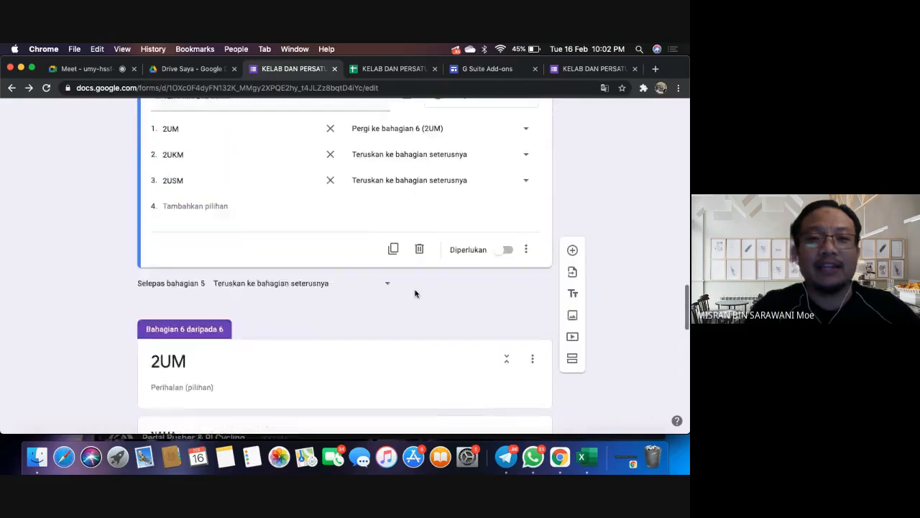
{"action": "scroll", "coordinate": [415, 294], "scroll_direction": "up", "scroll_amount": 4}
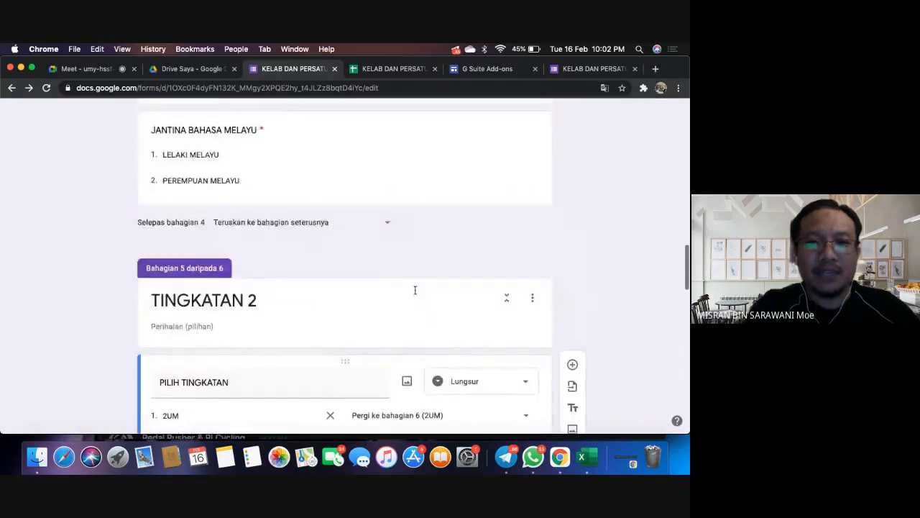
{"action": "scroll", "coordinate": [416, 293], "scroll_direction": "down", "scroll_amount": 5}
{"action": "scroll", "coordinate": [414, 293], "scroll_direction": "down", "scroll_amount": 3}
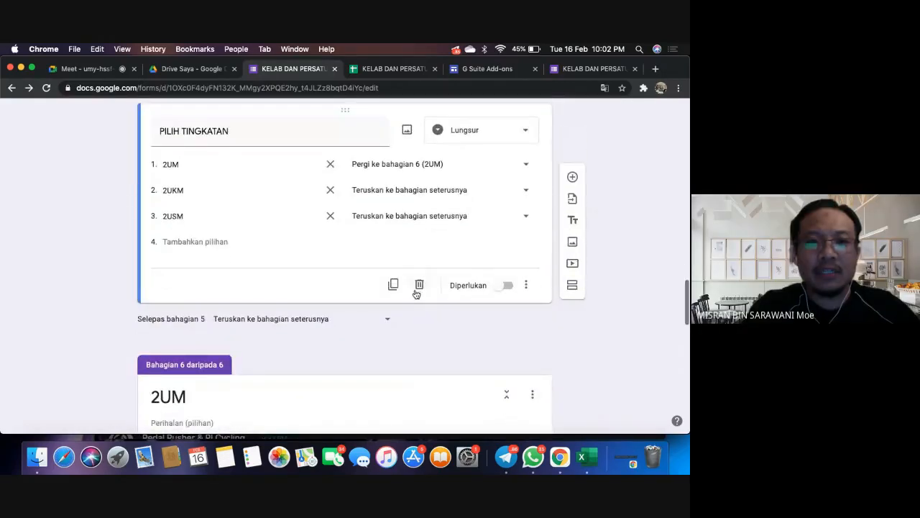
- Set the form to go to section 5 (TINGKATAN 2) after section 2 (STEM)
{"action": "scroll", "coordinate": [415, 293], "scroll_direction": "up", "scroll_amount": 7}
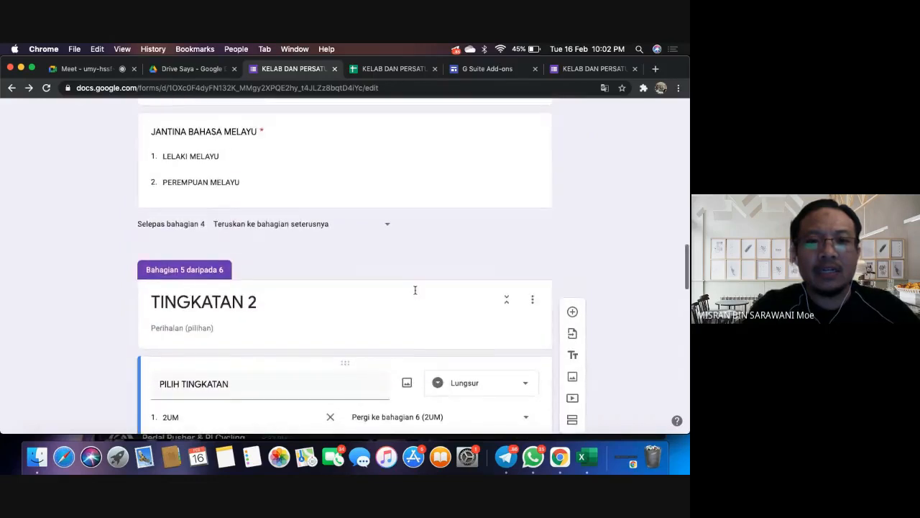
{"action": "scroll", "coordinate": [415, 294], "scroll_direction": "up", "scroll_amount": 3}
{"action": "scroll", "coordinate": [415, 294], "scroll_direction": "up", "scroll_amount": 20}
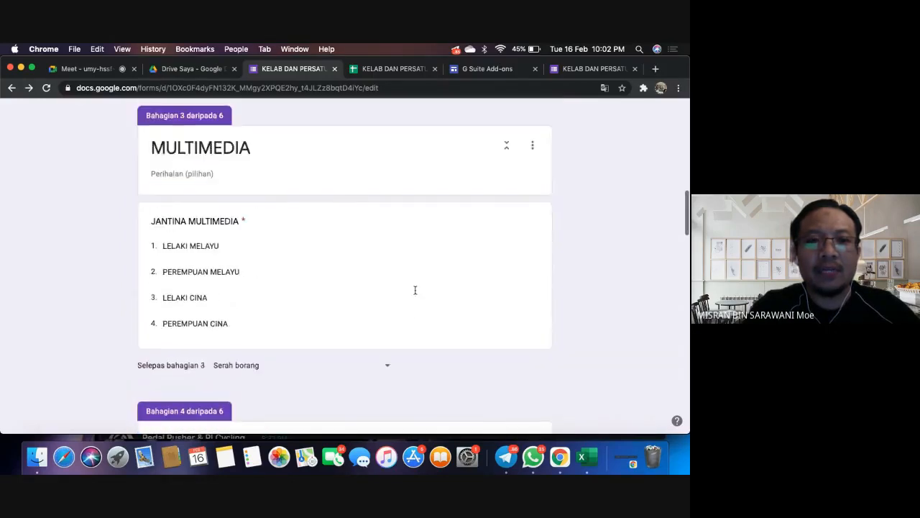
{"action": "scroll", "coordinate": [378, 281], "scroll_direction": "down", "scroll_amount": 2}
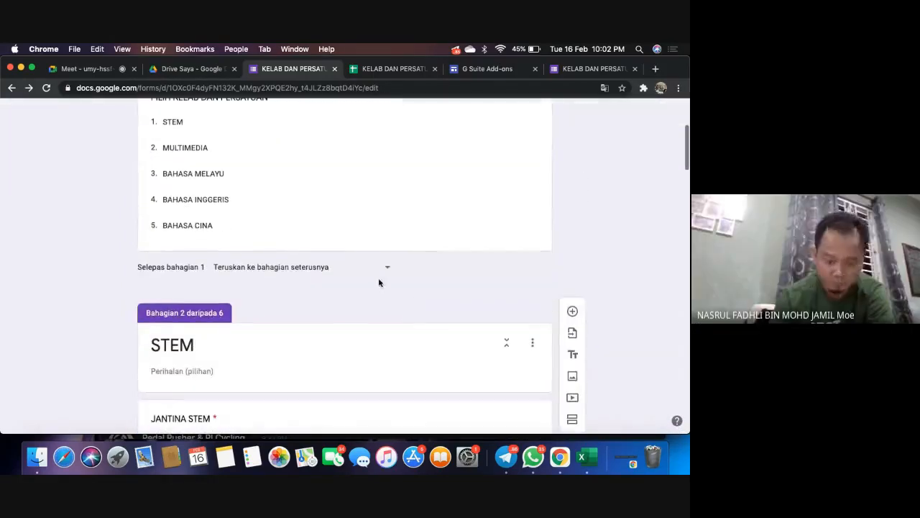
{"action": "scroll", "coordinate": [381, 299], "scroll_direction": "up", "scroll_amount": 6}
{"action": "scroll", "coordinate": [381, 299], "scroll_direction": "down", "scroll_amount": 10}
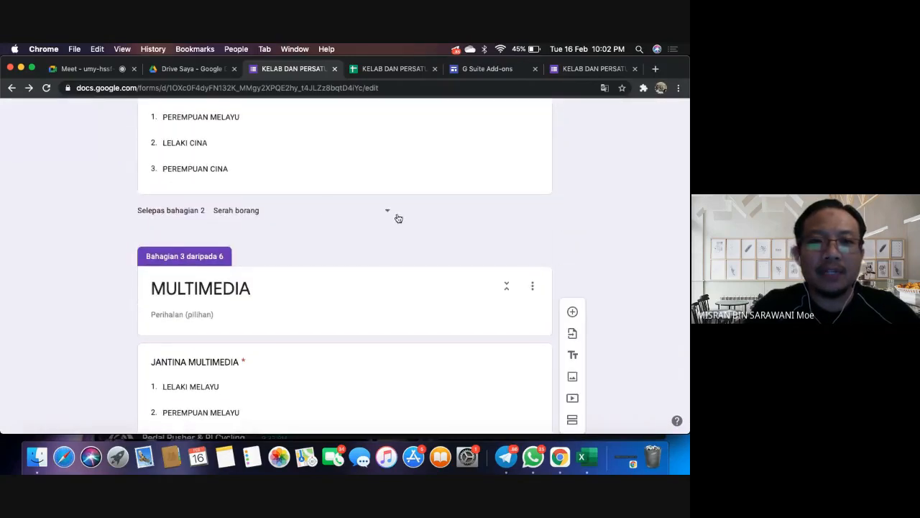
{"action": "left_click", "coordinate": [389, 214]}
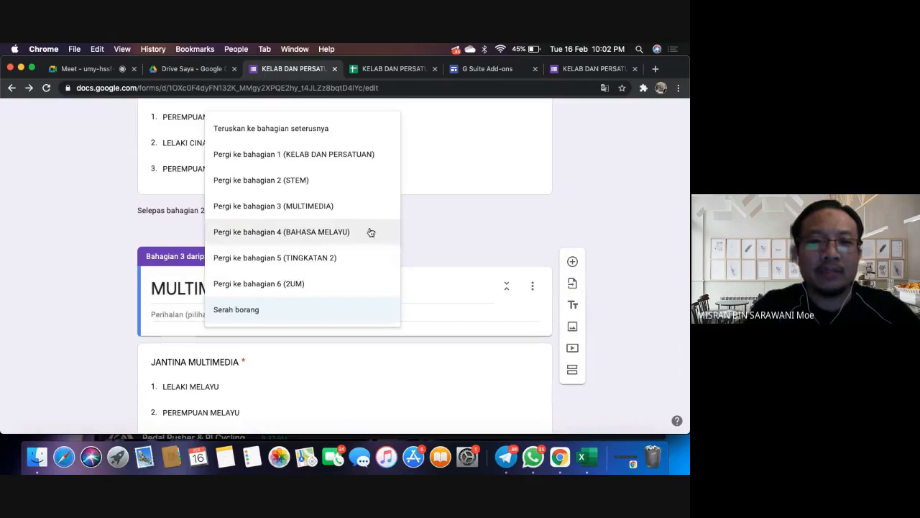
{"action": "left_click", "coordinate": [319, 260]}
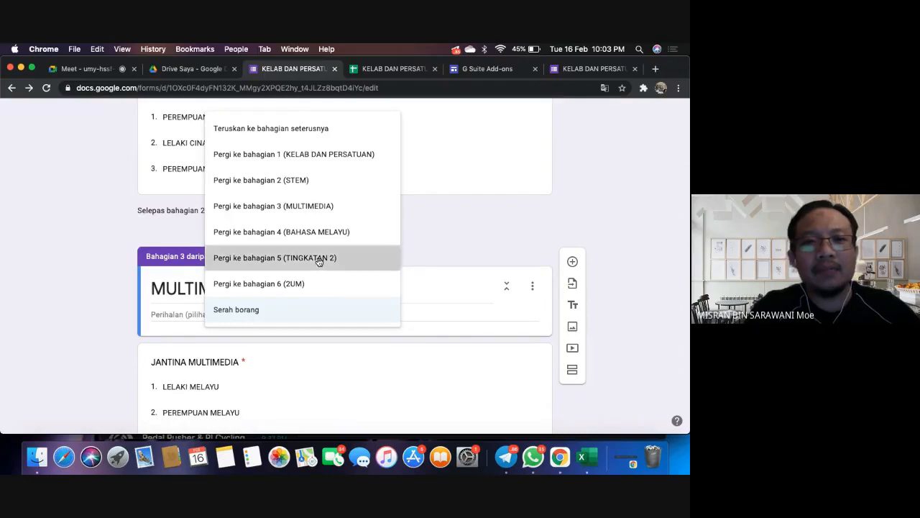
- Set both section 3 (MULTIMEDIA) and section 4 (BAHASA MELAYU) to go to section 5 (TINGKATAN 2) on completion
{"action": "scroll", "coordinate": [376, 291], "scroll_direction": "down", "scroll_amount": 3}
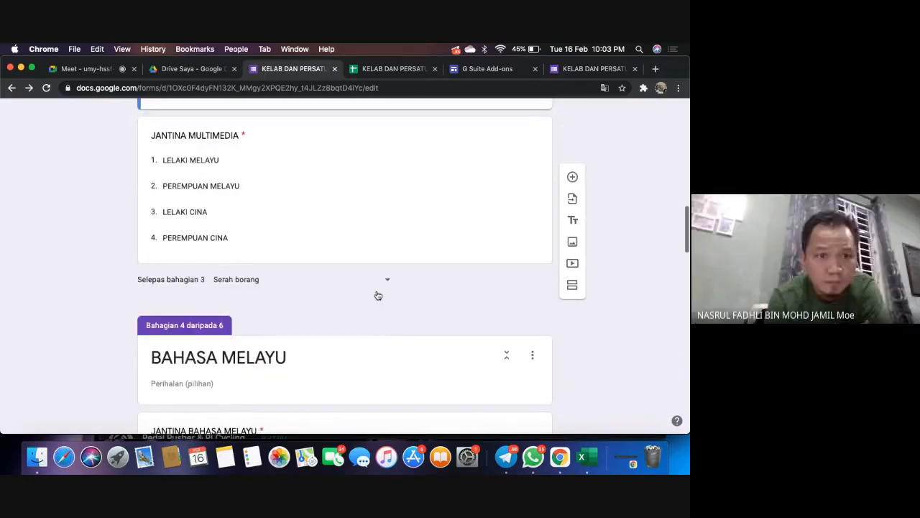
{"action": "left_click", "coordinate": [255, 281]}
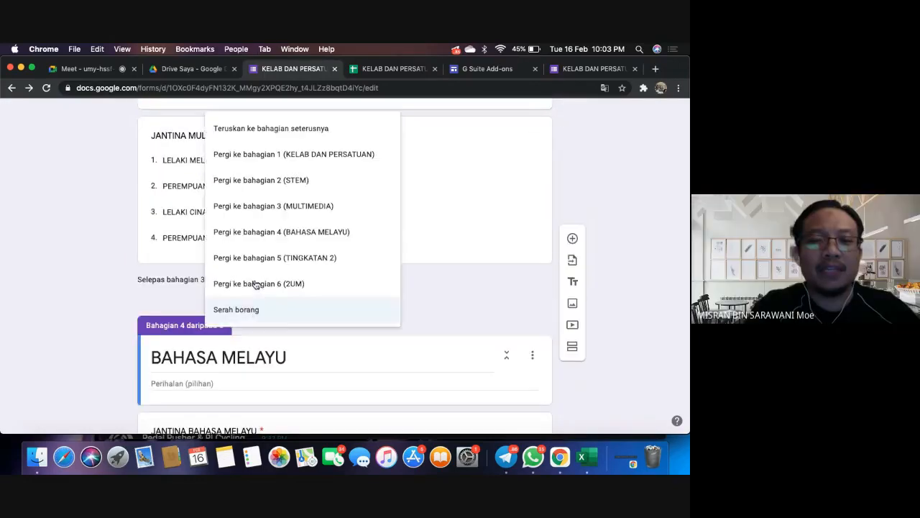
{"action": "left_click", "coordinate": [305, 261]}
{"action": "scroll", "coordinate": [327, 294], "scroll_direction": "down", "scroll_amount": 4}
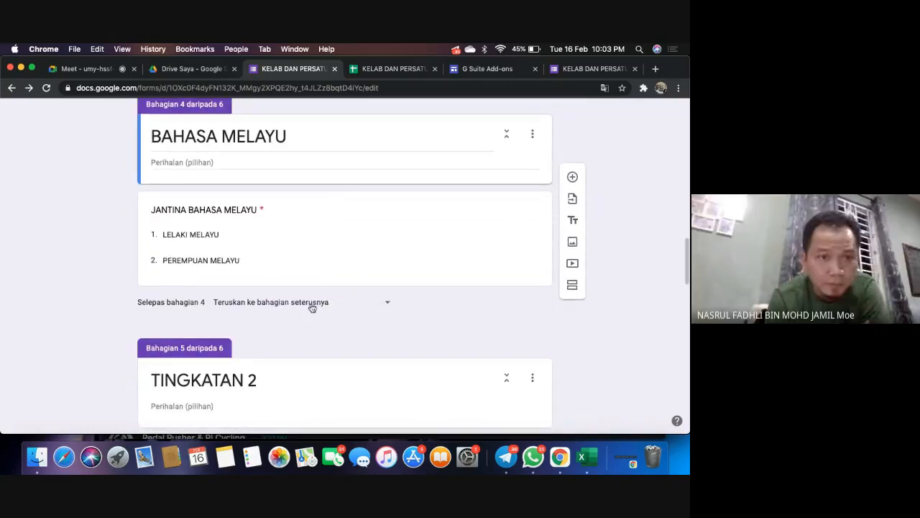
{"action": "left_click", "coordinate": [313, 305]}
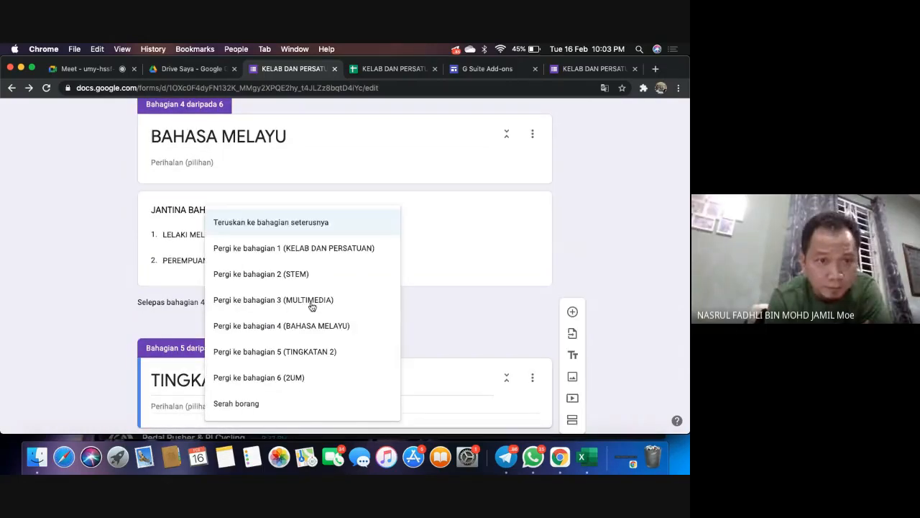
{"action": "left_click", "coordinate": [316, 354]}
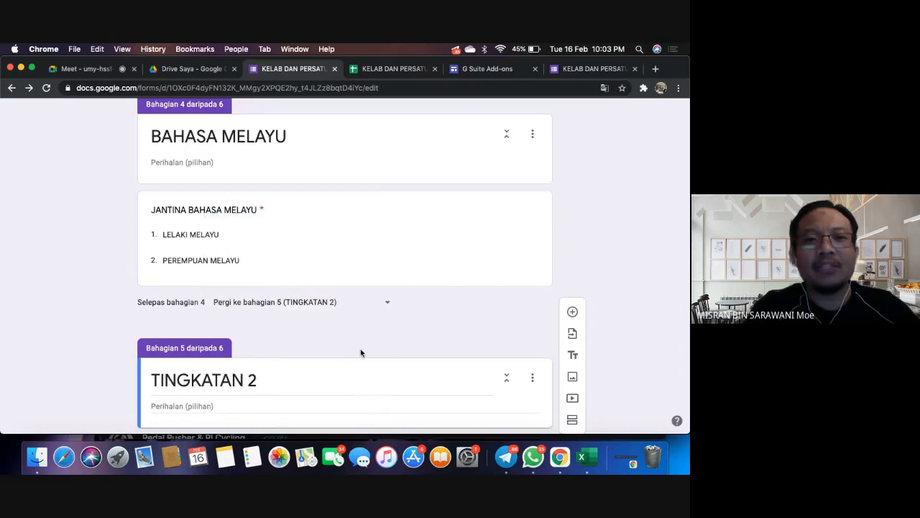
- Check where the form continues after the MULTIMEDIA, BAHASA MELAYU and TINGKATAN 2 sections
{"action": "scroll", "coordinate": [361, 351], "scroll_direction": "down", "scroll_amount": 4}
{"action": "scroll", "coordinate": [361, 352], "scroll_direction": "down", "scroll_amount": 1}
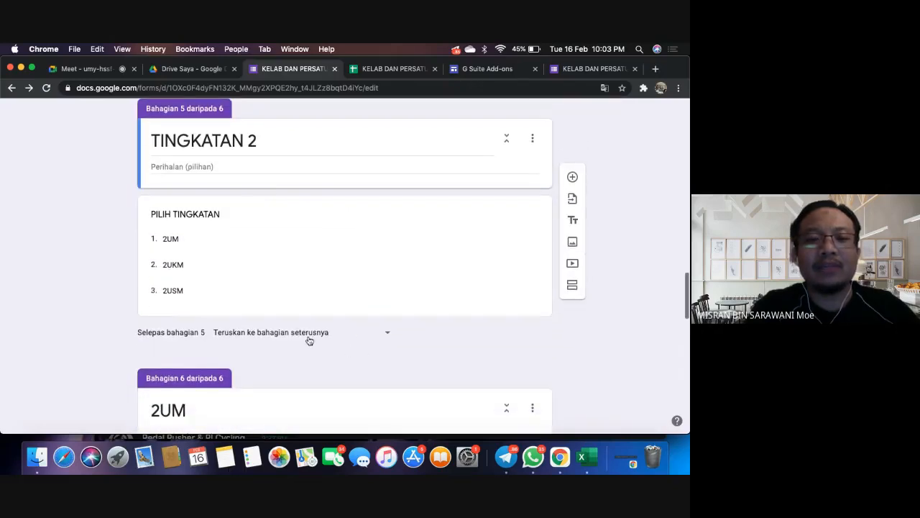
{"action": "scroll", "coordinate": [419, 292], "scroll_direction": "up", "scroll_amount": 6}
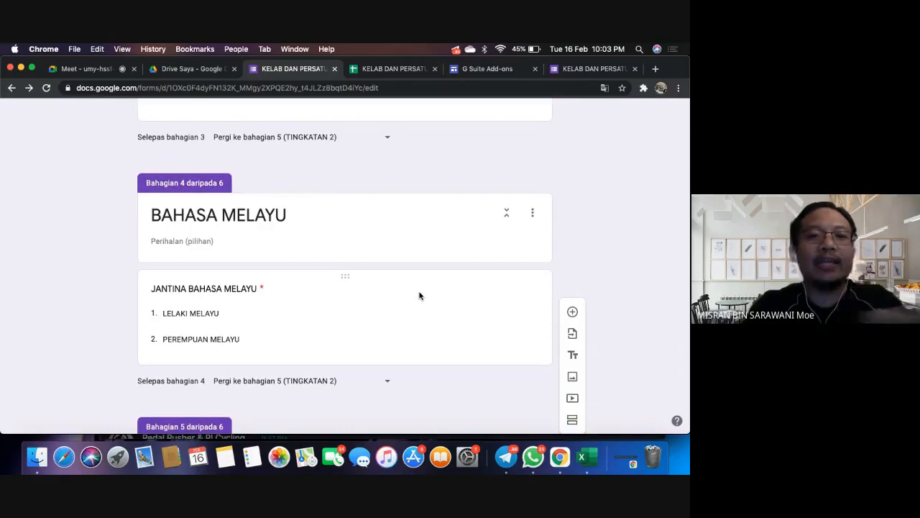
{"action": "scroll", "coordinate": [420, 294], "scroll_direction": "down", "scroll_amount": 3}
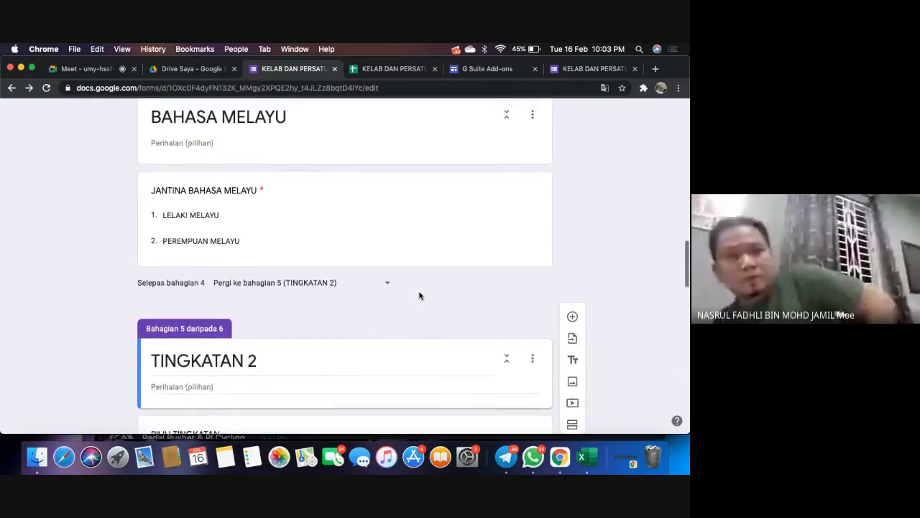
{"action": "scroll", "coordinate": [421, 292], "scroll_direction": "up", "scroll_amount": 1}
{"action": "scroll", "coordinate": [403, 278], "scroll_direction": "up", "scroll_amount": 1}
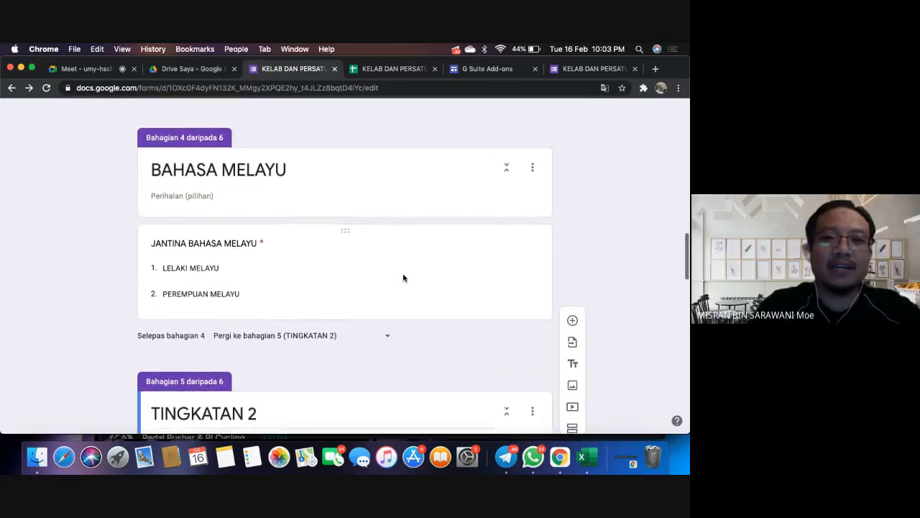
{"action": "scroll", "coordinate": [405, 199], "scroll_direction": "up", "scroll_amount": 1}
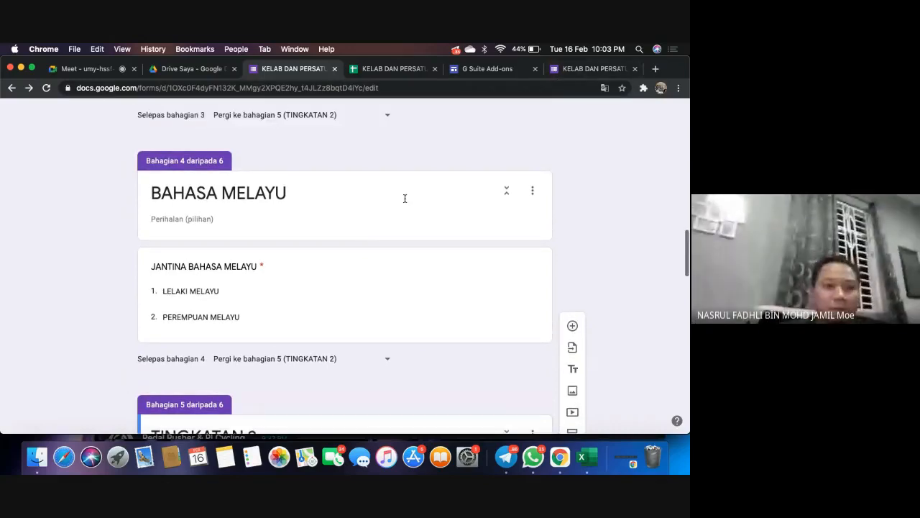
{"action": "scroll", "coordinate": [405, 198], "scroll_direction": "down", "scroll_amount": 3}
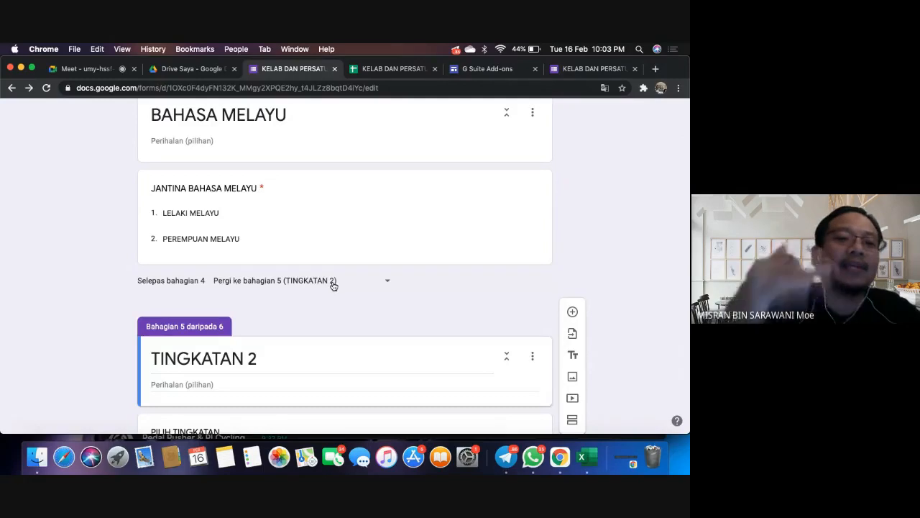
{"action": "scroll", "coordinate": [253, 329], "scroll_direction": "down", "scroll_amount": 2}
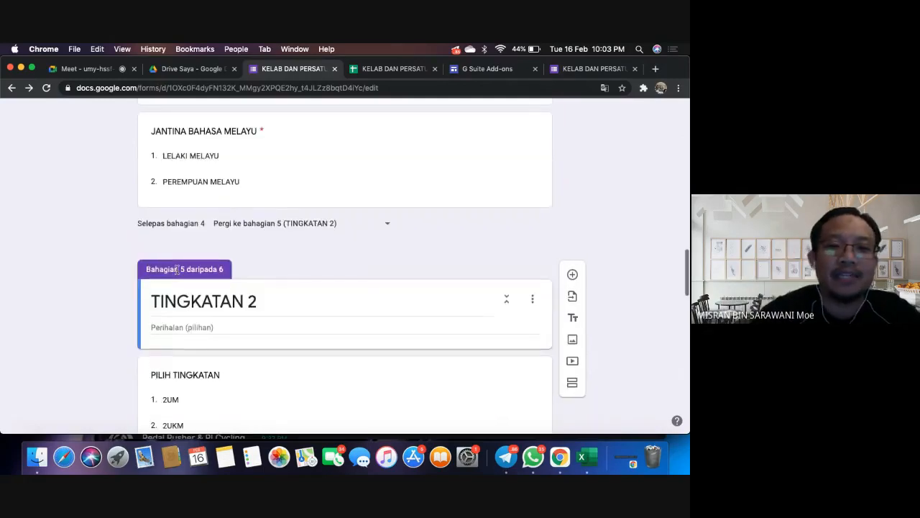
- Start another response in the live KELAB DAN PERSATUAN form, choose MULTIMEDIA as the club and continue
{"action": "left_click", "coordinate": [551, 72]}
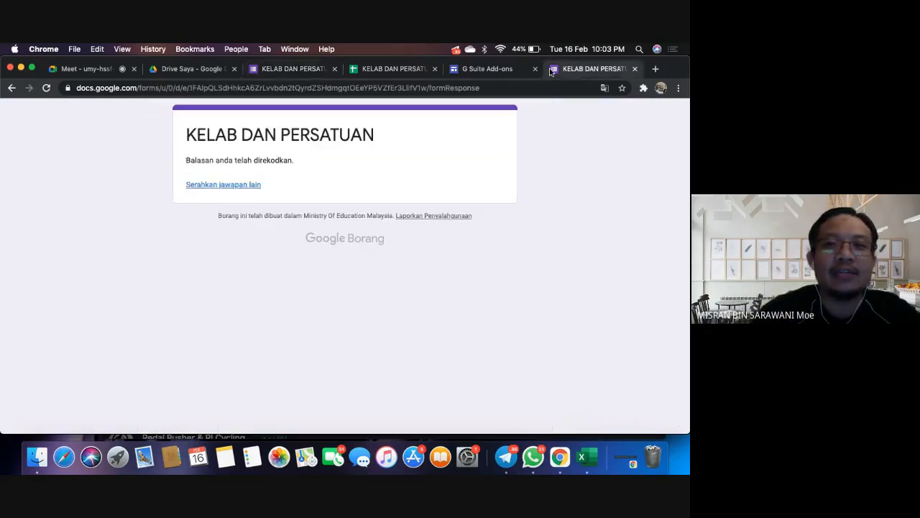
{"action": "left_click", "coordinate": [368, 87]}
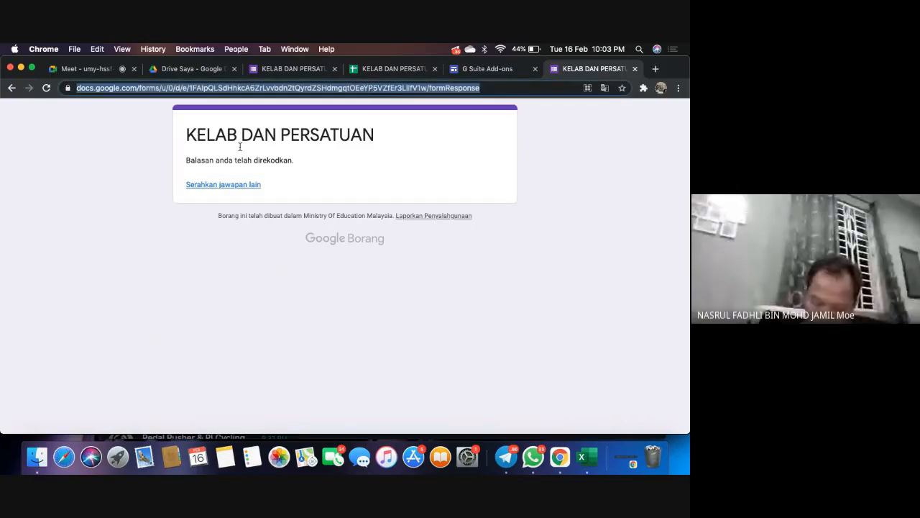
{"action": "left_click", "coordinate": [229, 185]}
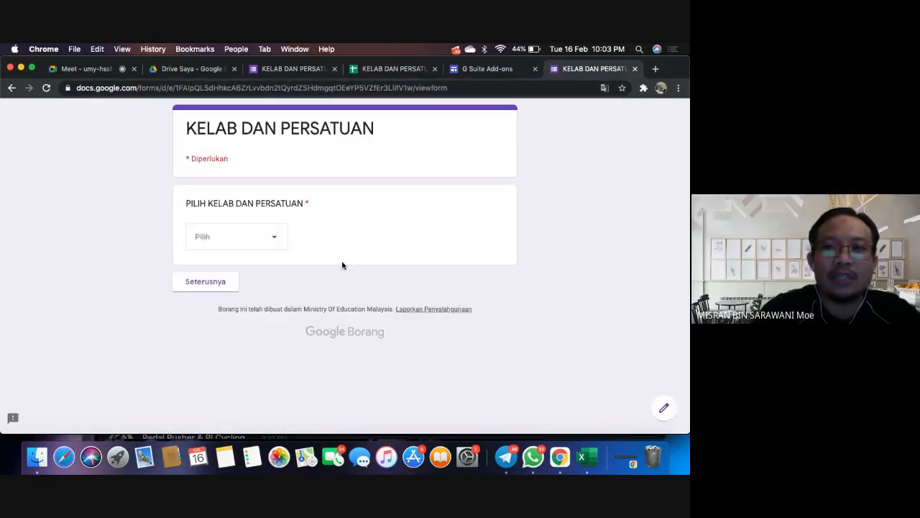
{"action": "left_click", "coordinate": [274, 238]}
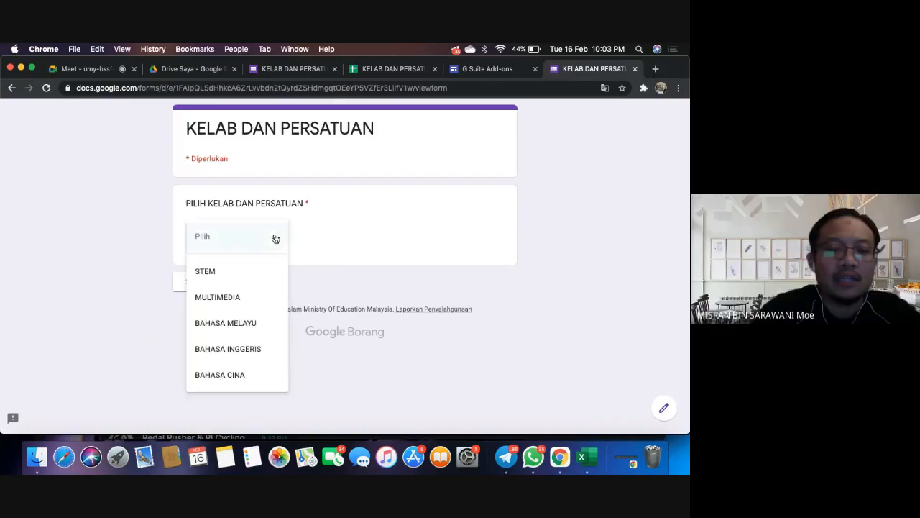
{"action": "left_click", "coordinate": [235, 300]}
{"action": "left_click", "coordinate": [219, 282]}
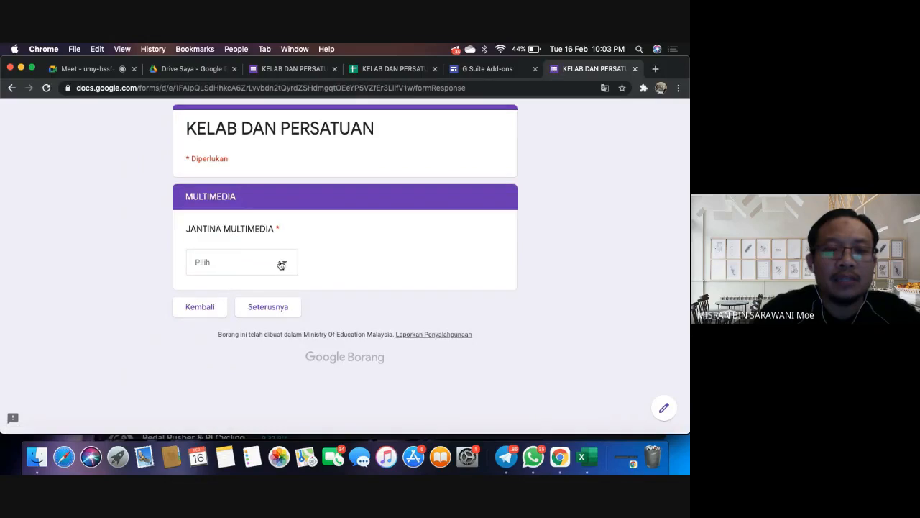
- Answer JANTINA MULTIMEDIA with LELAKI MELAYU and PILIH TINGKATAN with 2UM, continuing to the class's name section
{"action": "left_click", "coordinate": [281, 264]}
{"action": "left_click", "coordinate": [255, 305]}
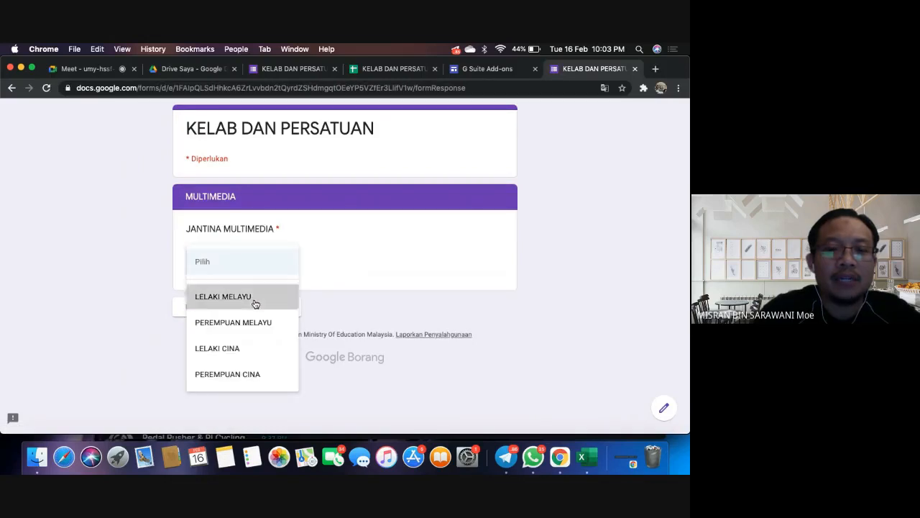
{"action": "left_click", "coordinate": [261, 310]}
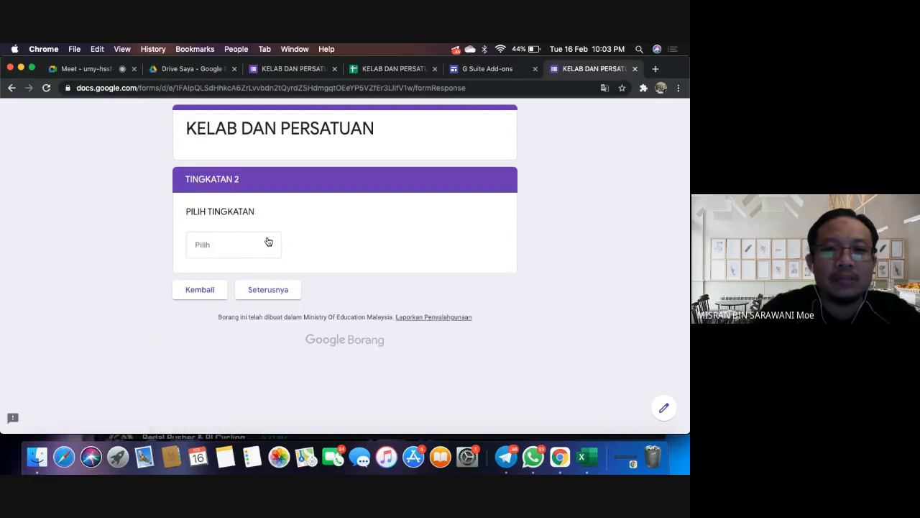
{"action": "left_click", "coordinate": [269, 246]}
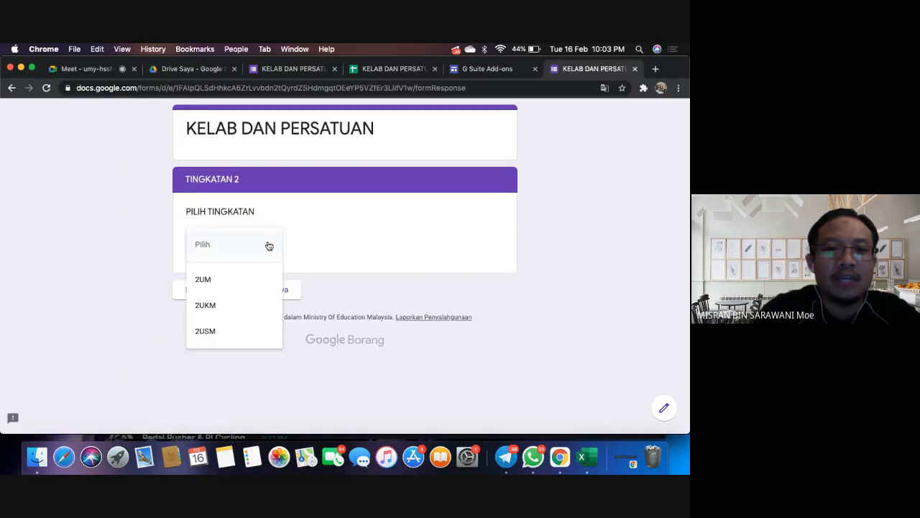
{"action": "left_click", "coordinate": [238, 280]}
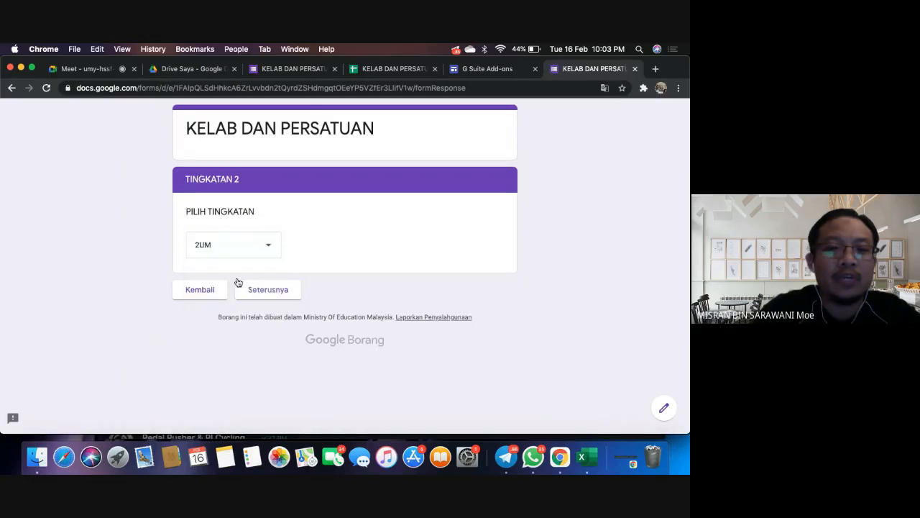
{"action": "left_click", "coordinate": [284, 294]}
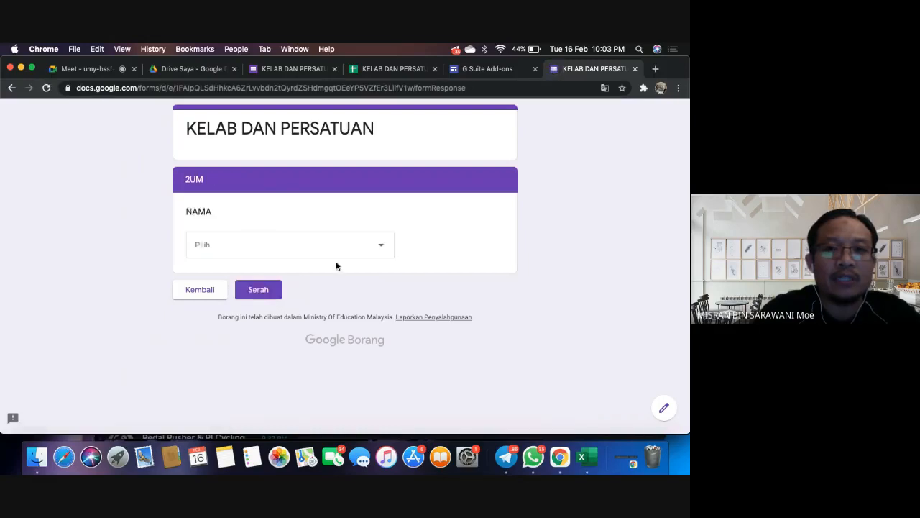
- Choose a student's name from the NAMA list in the 2UM section and submit the response
{"action": "left_click", "coordinate": [380, 248]}
{"action": "scroll", "coordinate": [330, 338], "scroll_direction": "down", "scroll_amount": 5}
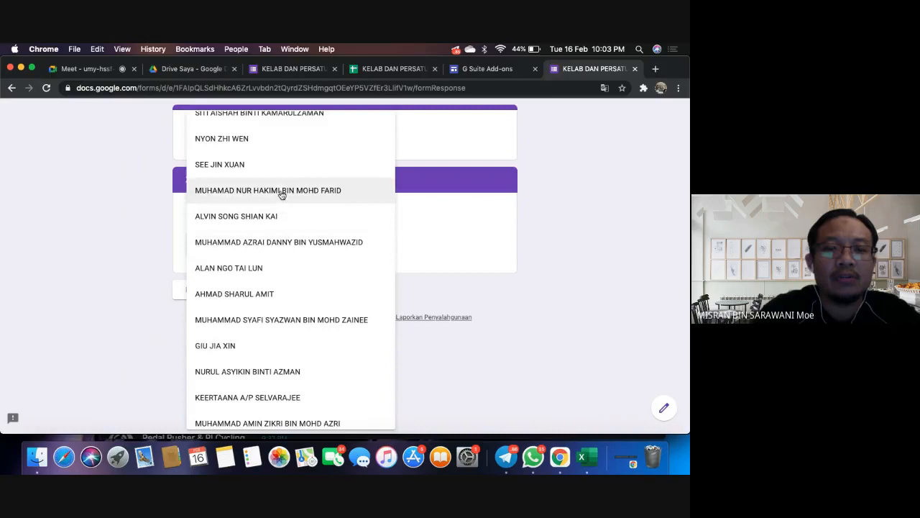
{"action": "left_click", "coordinate": [281, 191]}
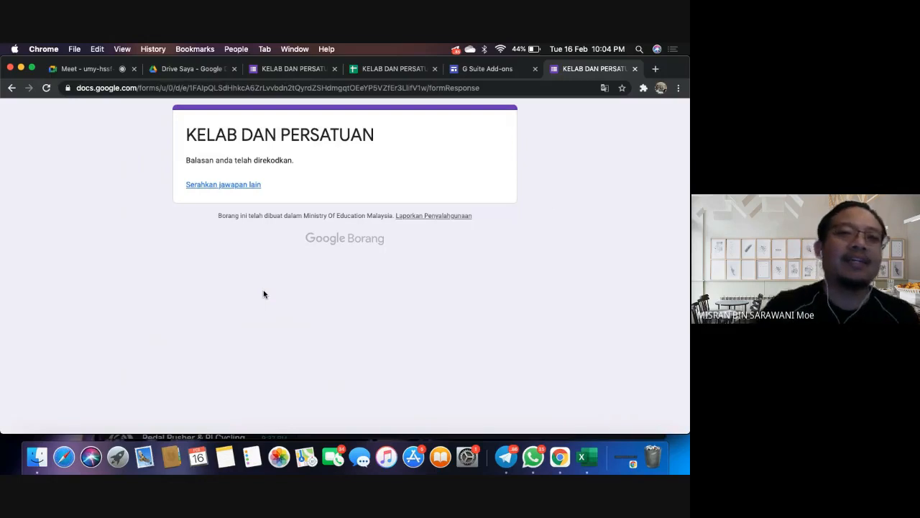
- Check the submitted test answer across the columns of the KELAB DAN PERSATUAN (Respons) spreadsheet
{"action": "left_click", "coordinate": [393, 71]}
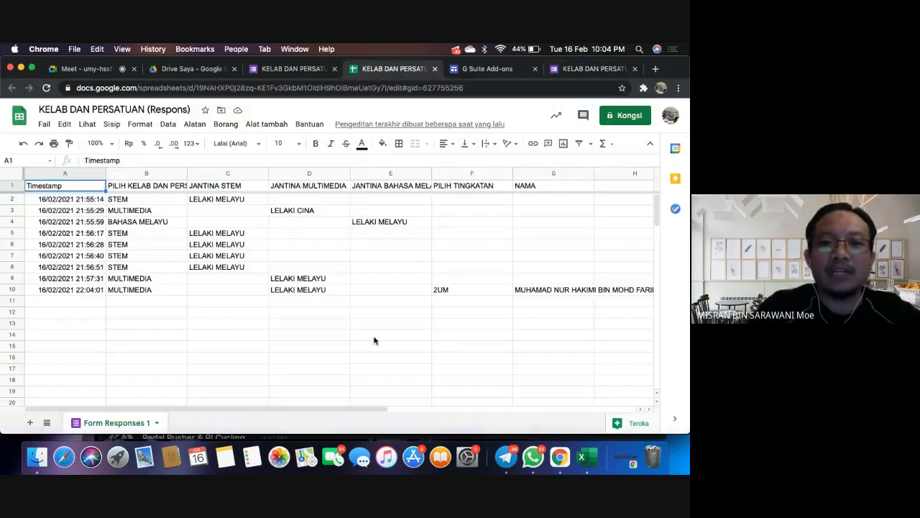
{"action": "scroll", "coordinate": [374, 340], "scroll_direction": "right", "scroll_amount": 3}
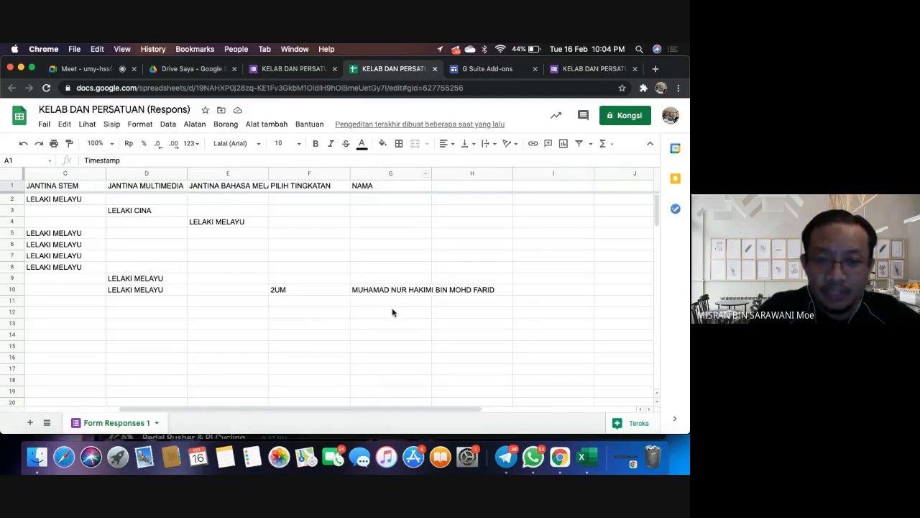
{"action": "scroll", "coordinate": [259, 337], "scroll_direction": "left", "scroll_amount": 3}
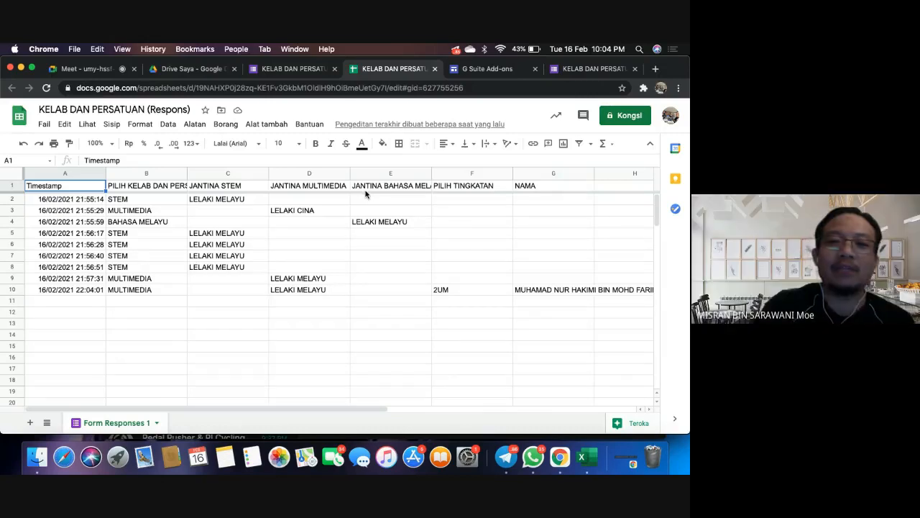
{"action": "left_click", "coordinate": [578, 69]}
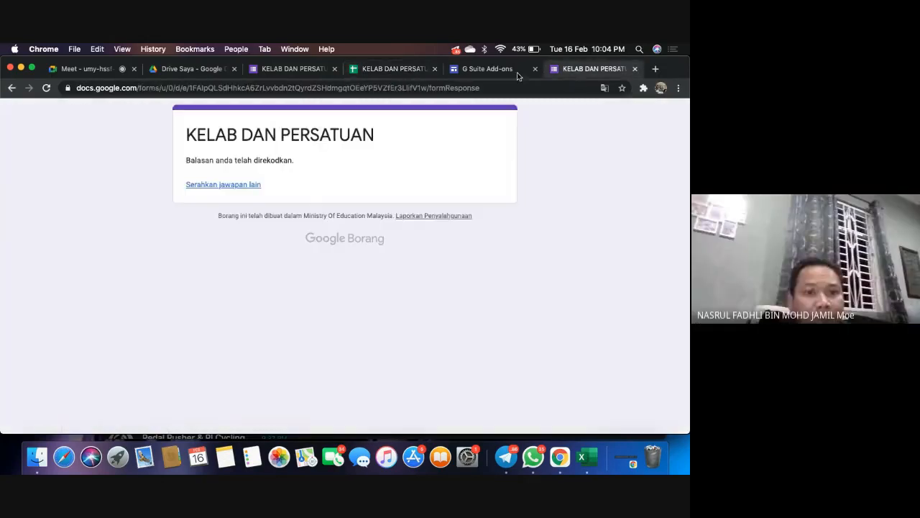
{"action": "left_click", "coordinate": [470, 69]}
{"action": "left_click", "coordinate": [394, 70]}
- Return to the form editor and review the sections from the 2UM name list back to the first section
{"action": "left_click", "coordinate": [287, 69]}
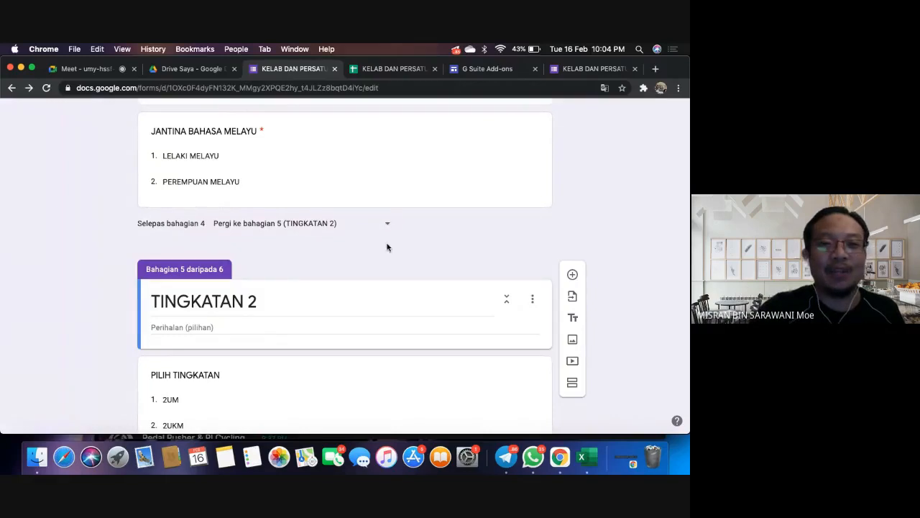
{"action": "scroll", "coordinate": [386, 248], "scroll_direction": "down", "scroll_amount": 10}
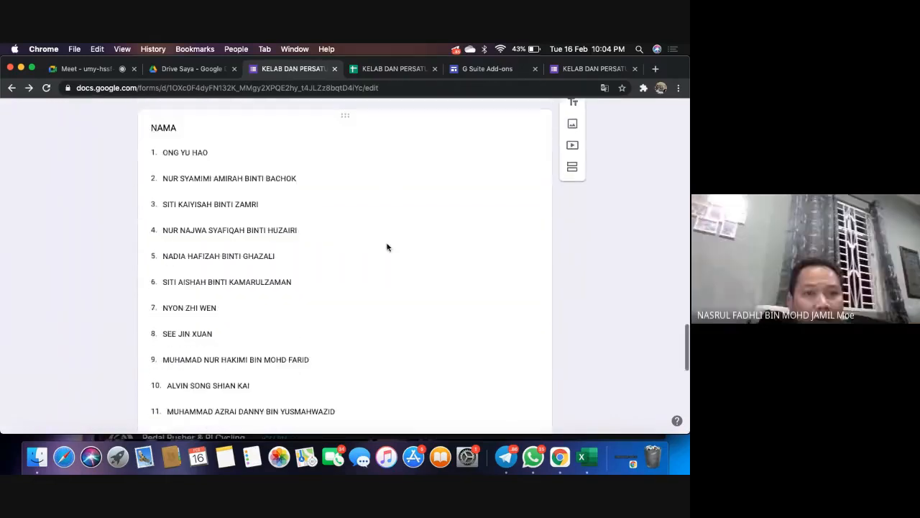
{"action": "scroll", "coordinate": [387, 247], "scroll_direction": "down", "scroll_amount": 6}
{"action": "scroll", "coordinate": [387, 247], "scroll_direction": "up", "scroll_amount": 5}
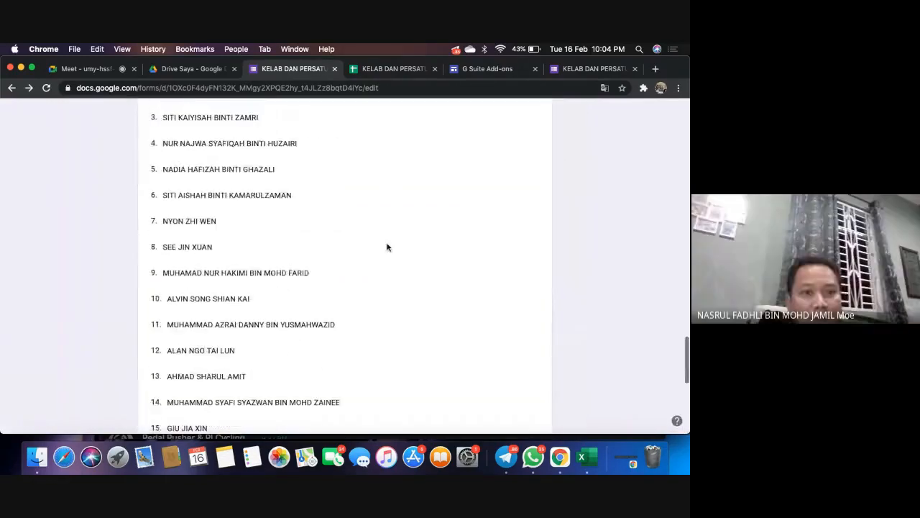
{"action": "scroll", "coordinate": [387, 247], "scroll_direction": "up", "scroll_amount": 4}
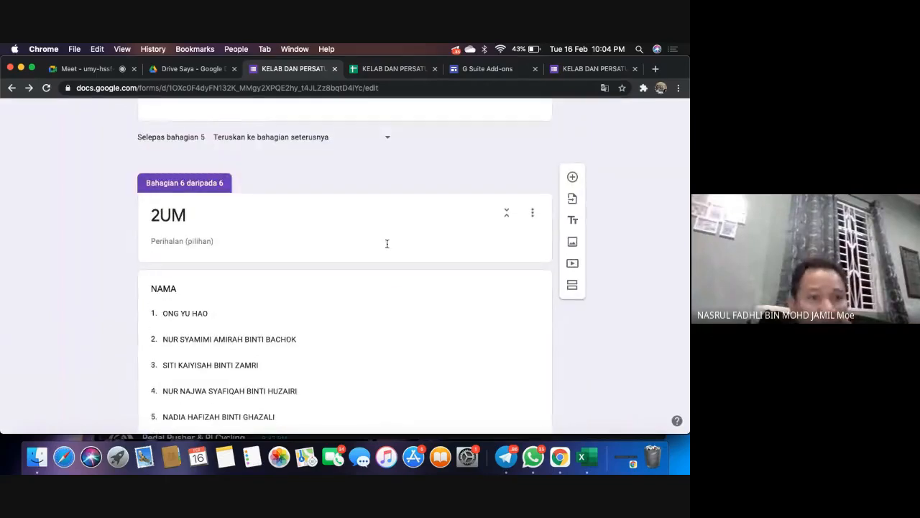
{"action": "scroll", "coordinate": [386, 244], "scroll_direction": "up", "scroll_amount": 10}
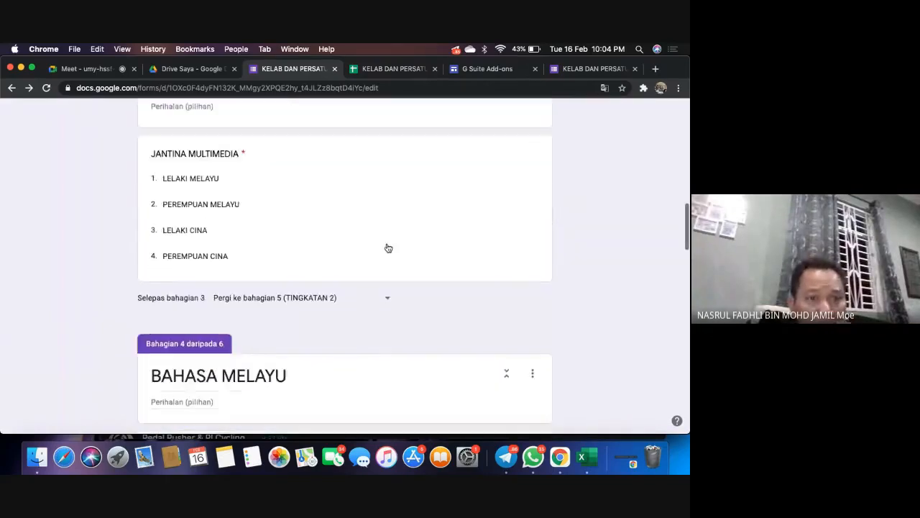
{"action": "scroll", "coordinate": [386, 243], "scroll_direction": "up", "scroll_amount": 8}
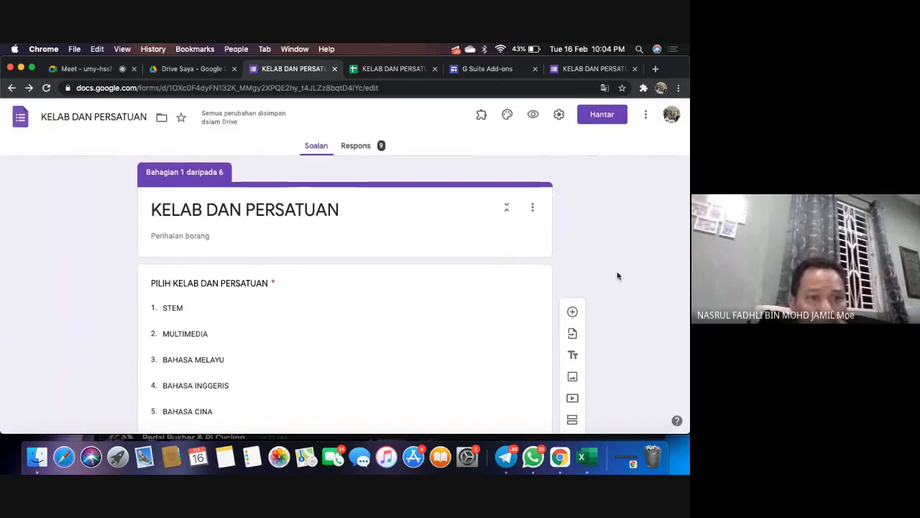
- Open the PILIH KELAB DAN PERSATUAN question and examine its section destinations and its extra options
{"action": "scroll", "coordinate": [421, 284], "scroll_direction": "down", "scroll_amount": 3}
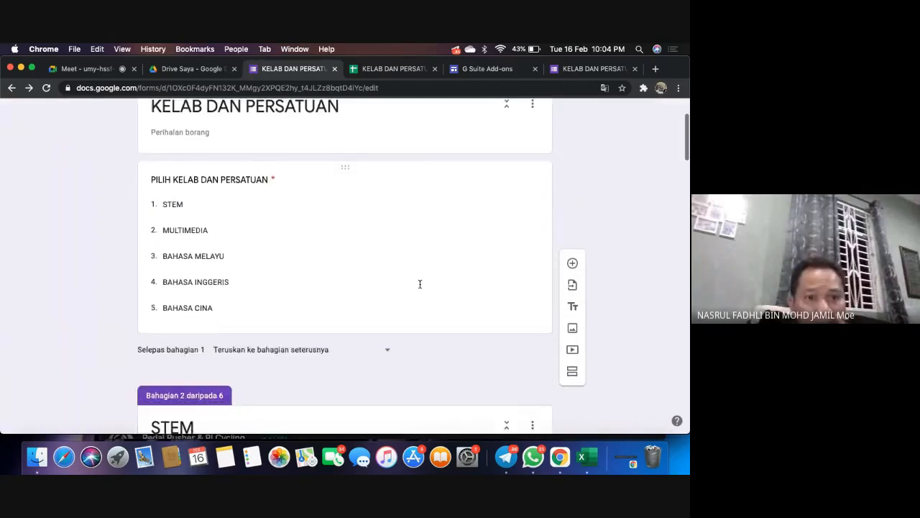
{"action": "left_click", "coordinate": [420, 284]}
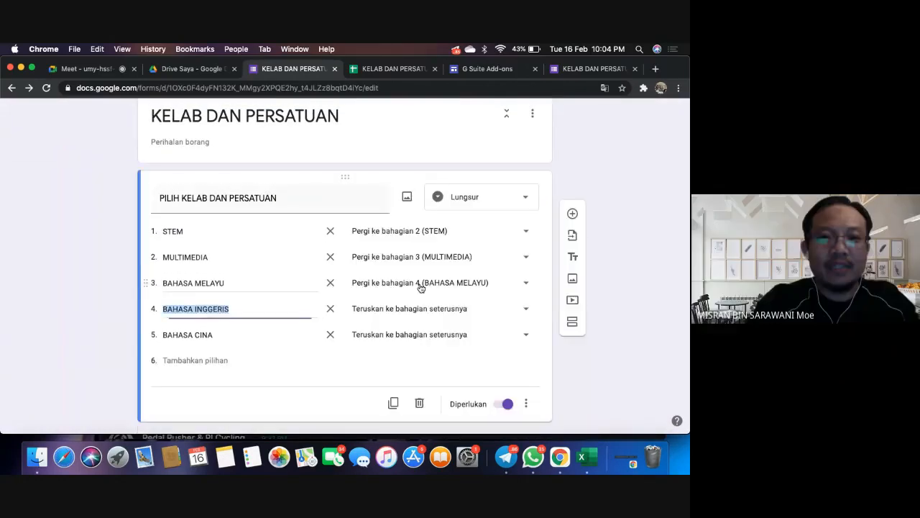
{"action": "left_click", "coordinate": [527, 404]}
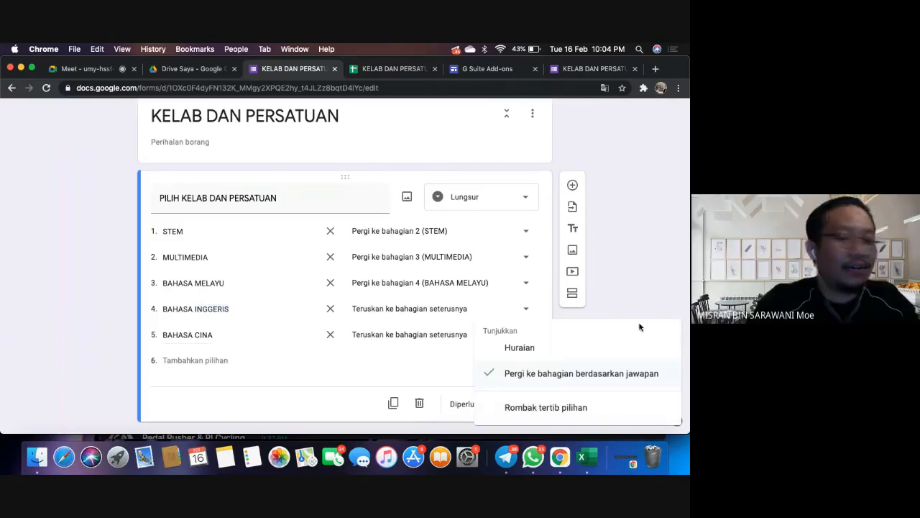
{"action": "left_click", "coordinate": [621, 277]}
{"action": "scroll", "coordinate": [622, 277], "scroll_direction": "up", "scroll_amount": 2}
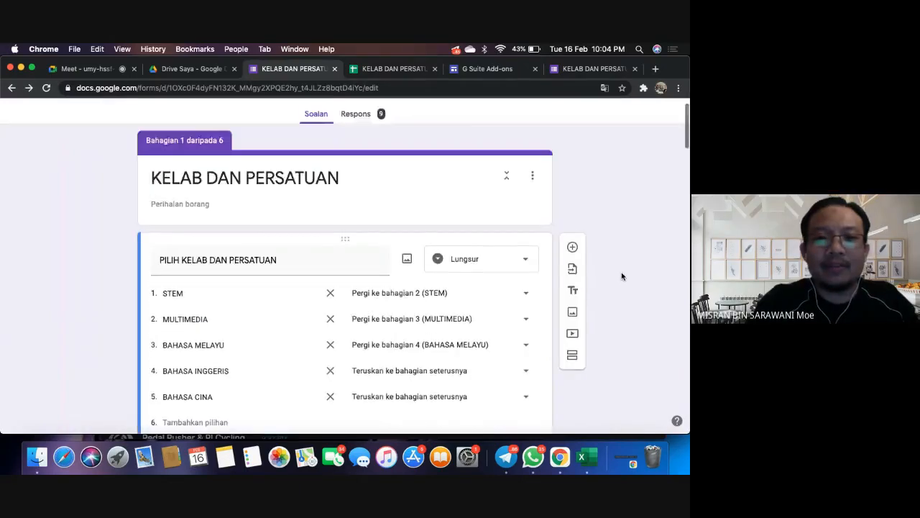
{"action": "scroll", "coordinate": [622, 277], "scroll_direction": "down", "scroll_amount": 3}
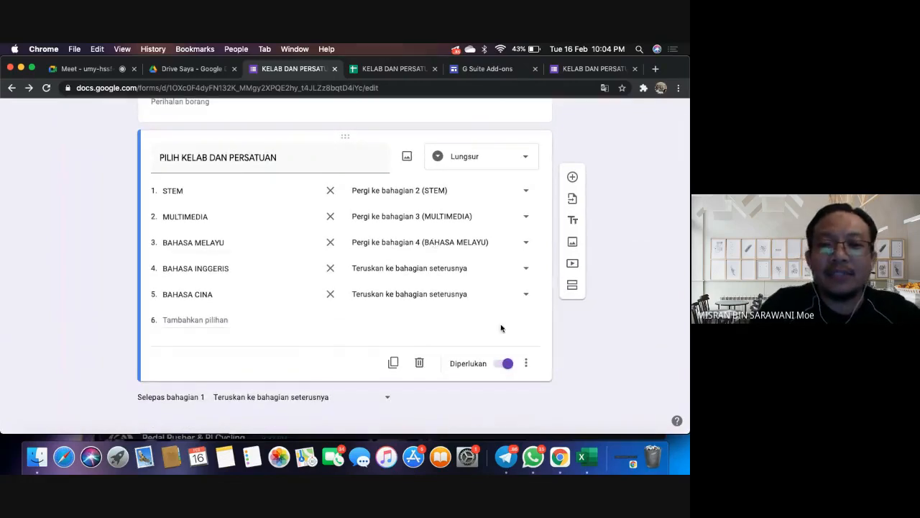
{"action": "left_click", "coordinate": [527, 361]}
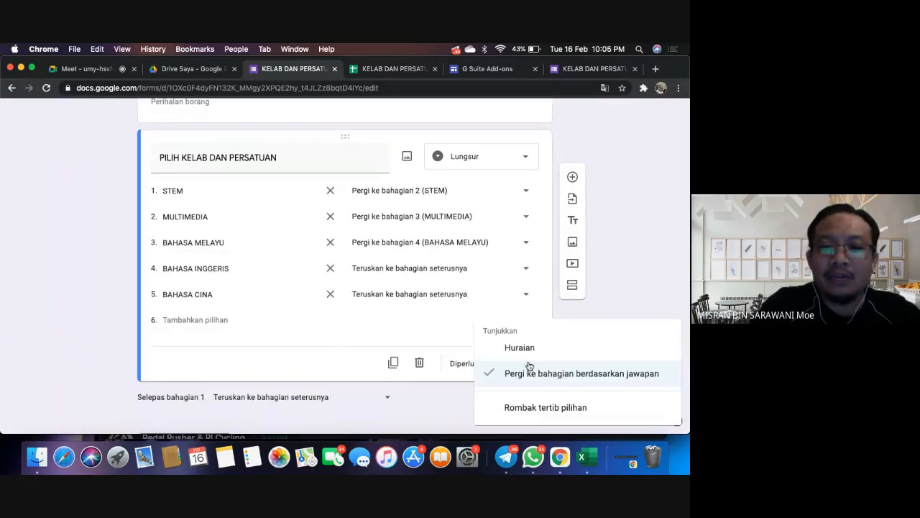
{"action": "left_click", "coordinate": [624, 281]}
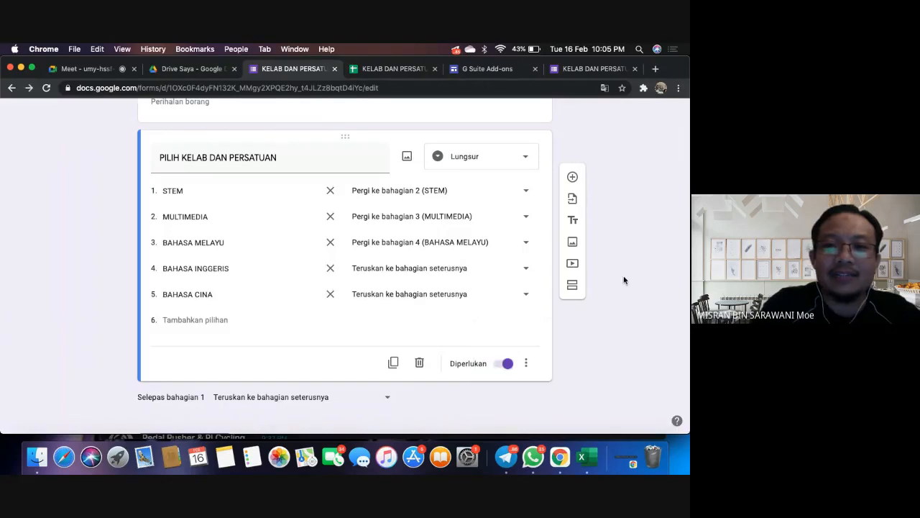
- Turn off Pergi ke bahagian berdasarkan jawapan for the PILIH KELAB DAN PERSATUAN question
{"action": "left_click", "coordinate": [527, 365]}
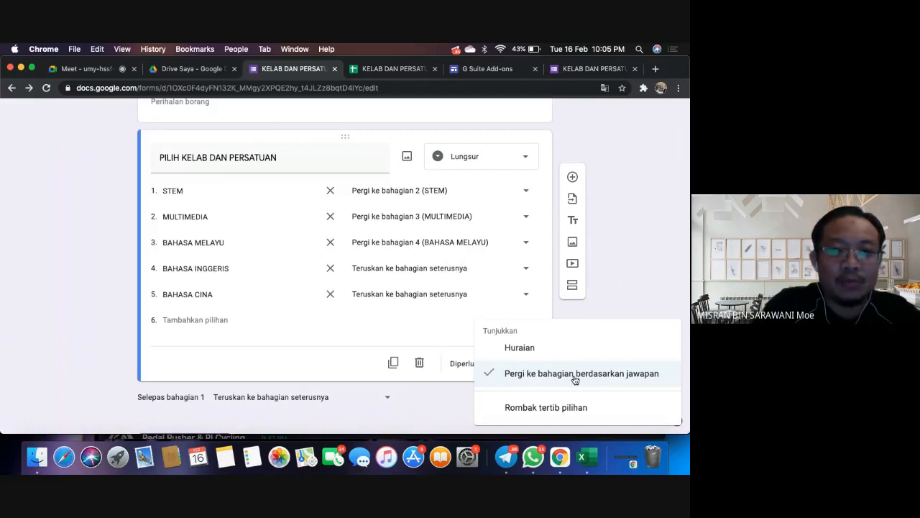
{"action": "left_click", "coordinate": [575, 379]}
{"action": "scroll", "coordinate": [602, 324], "scroll_direction": "down", "scroll_amount": 5}
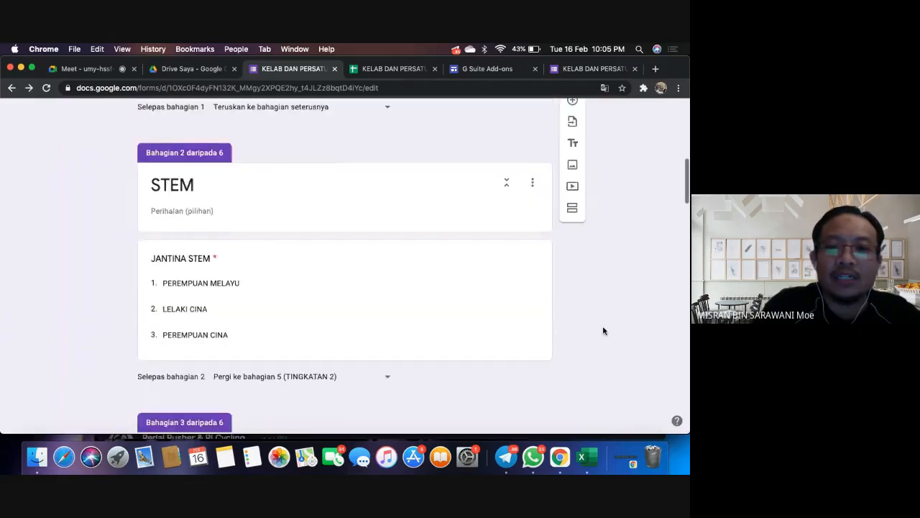
{"action": "scroll", "coordinate": [604, 330], "scroll_direction": "down", "scroll_amount": 3}
{"action": "scroll", "coordinate": [604, 330], "scroll_direction": "up", "scroll_amount": 4}
{"action": "scroll", "coordinate": [603, 330], "scroll_direction": "up", "scroll_amount": 2}
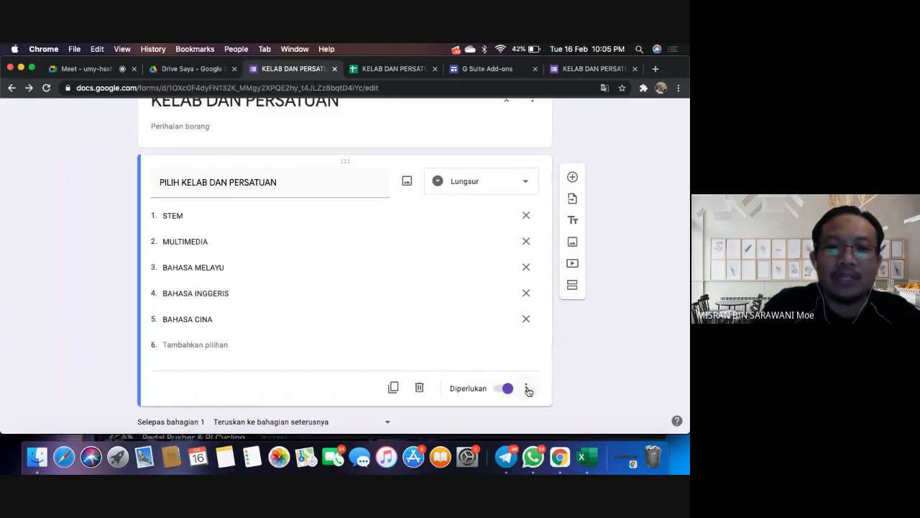
- Enable Pergi ke bahagian berdasarkan jawapan for PILIH KELAB DAN PERSATUAN, routing STEM to section 2, MULTIMEDIA to 3 and BAHASA MELAYU to 4
{"action": "left_click", "coordinate": [528, 389]}
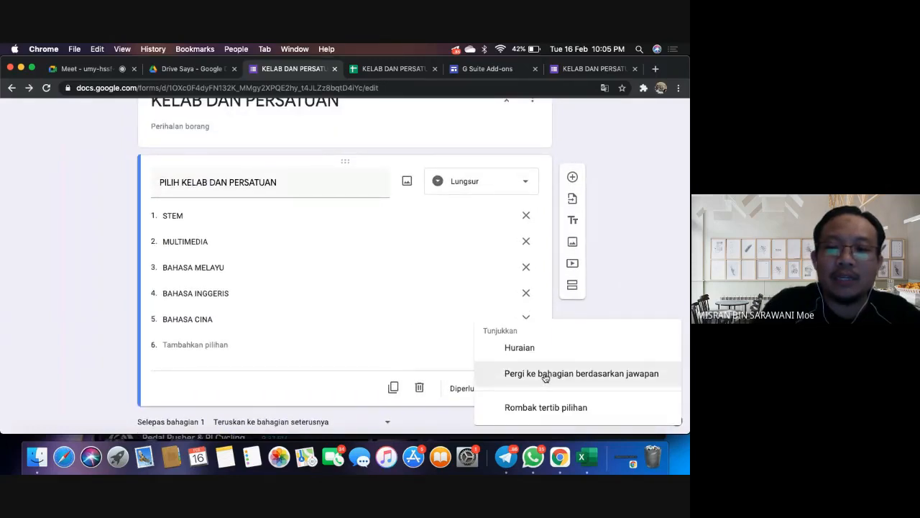
{"action": "left_click", "coordinate": [546, 377]}
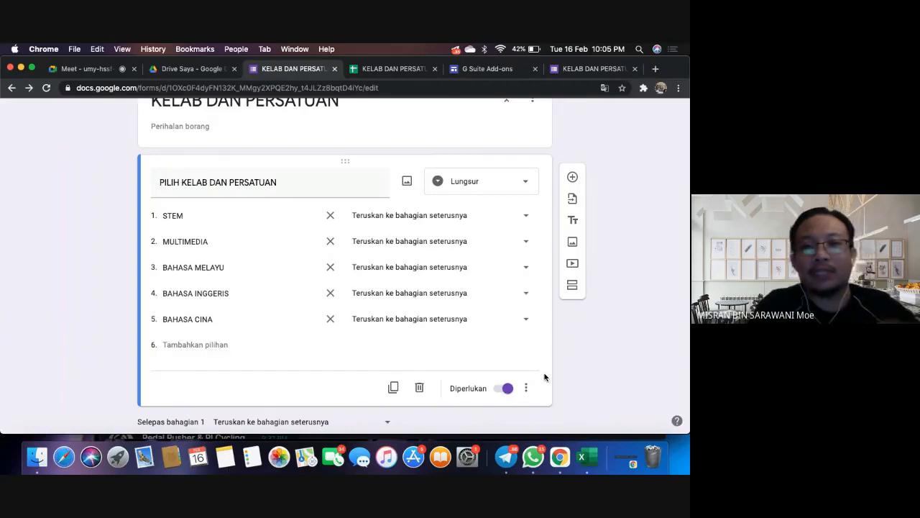
{"action": "left_click", "coordinate": [527, 218]}
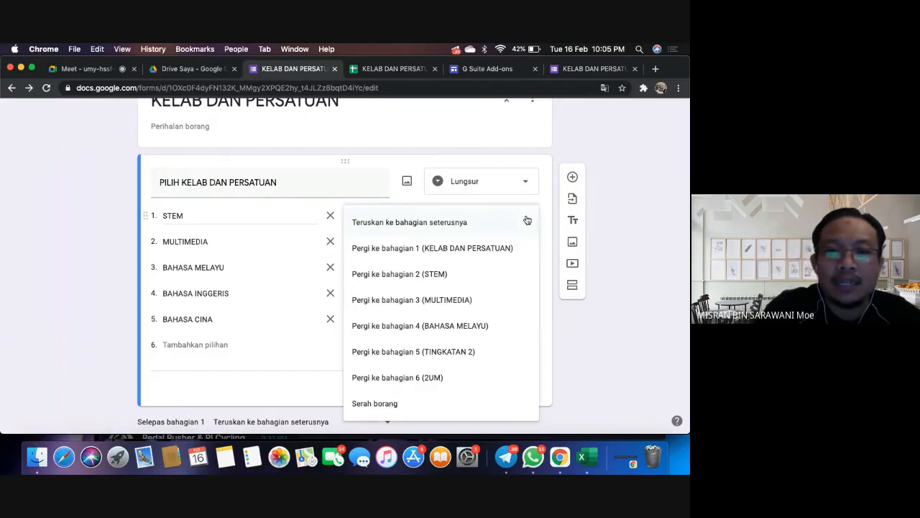
{"action": "left_click", "coordinate": [440, 277]}
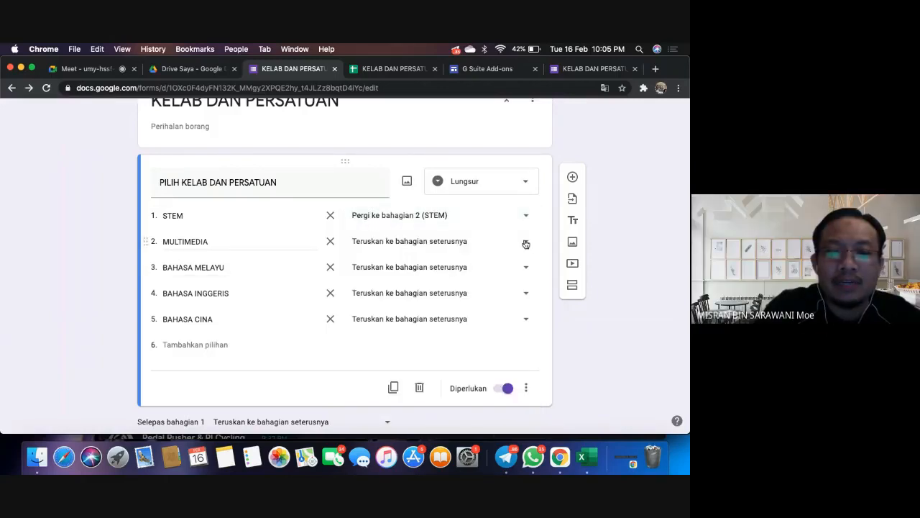
{"action": "left_click", "coordinate": [525, 243]}
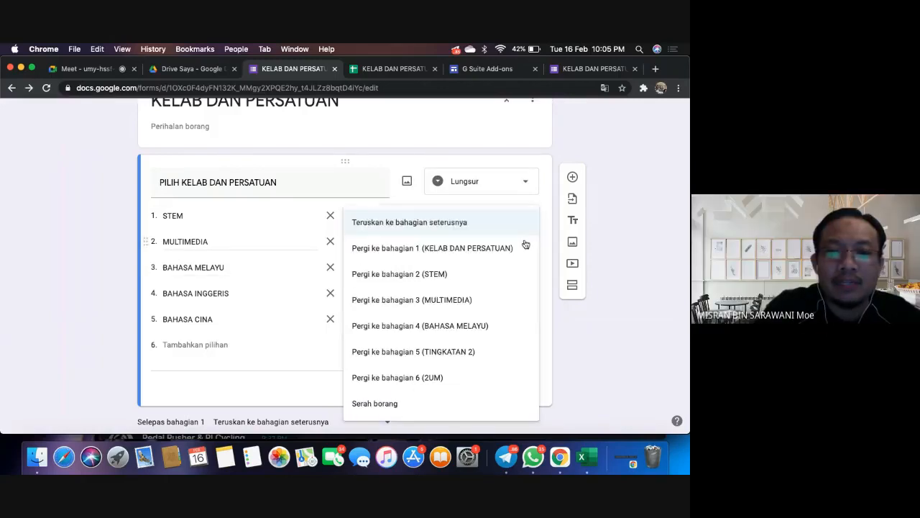
{"action": "left_click", "coordinate": [440, 302]}
{"action": "left_click", "coordinate": [527, 271]}
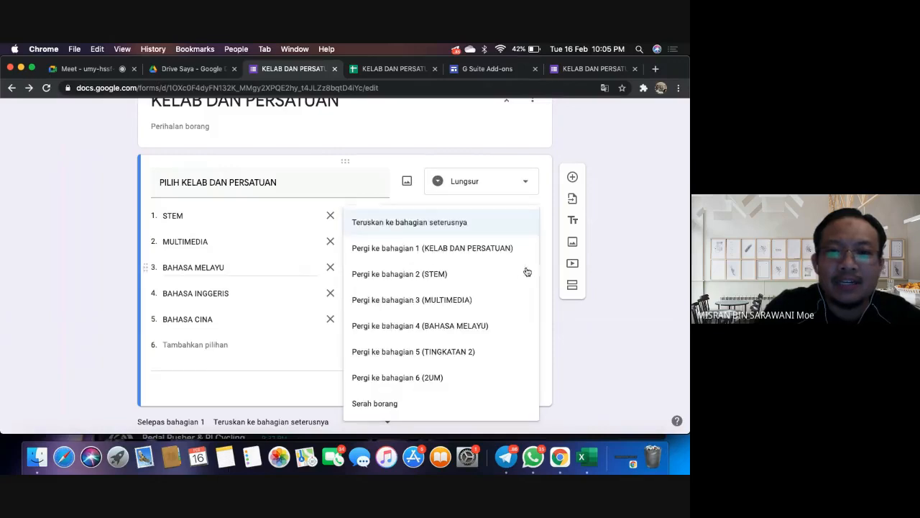
{"action": "left_click", "coordinate": [468, 328]}
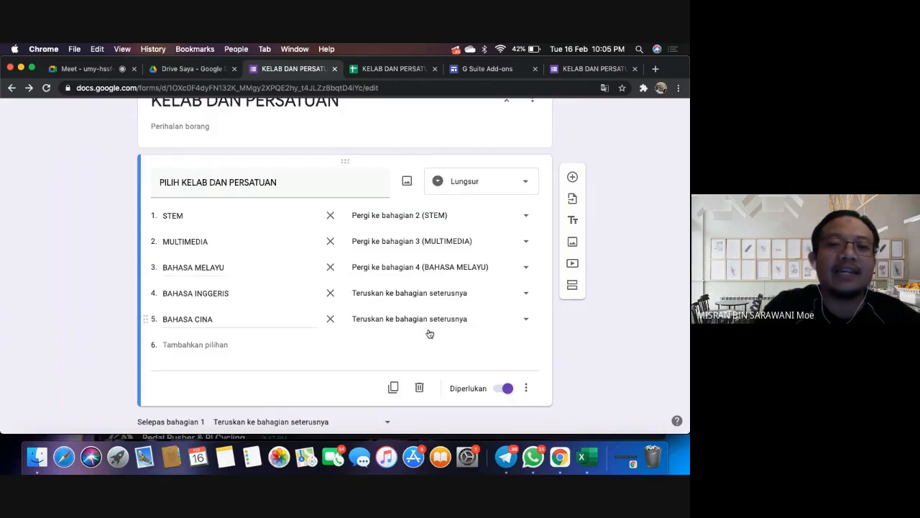
- Remove the BAHASA INGGERIS and BAHASA CINA options from the PILIH KELAB DAN PERSATUAN question
{"action": "left_click", "coordinate": [330, 293]}
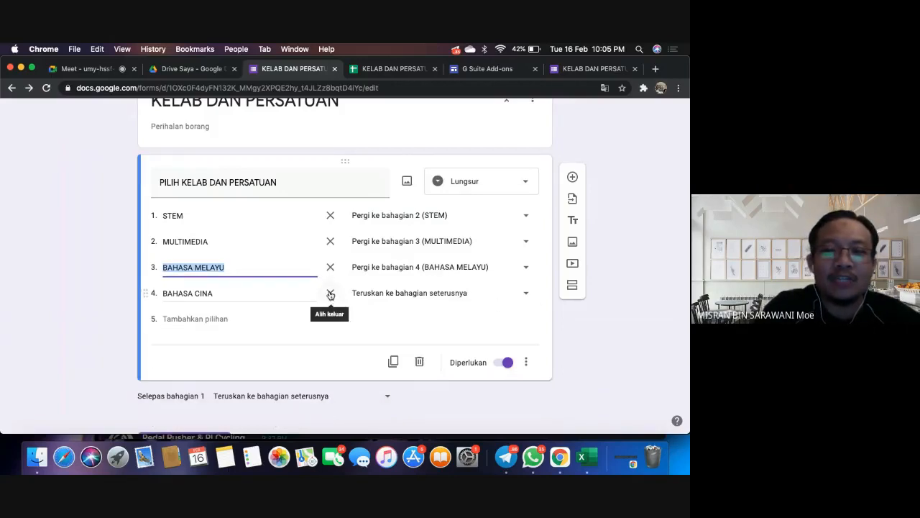
{"action": "left_click", "coordinate": [330, 293]}
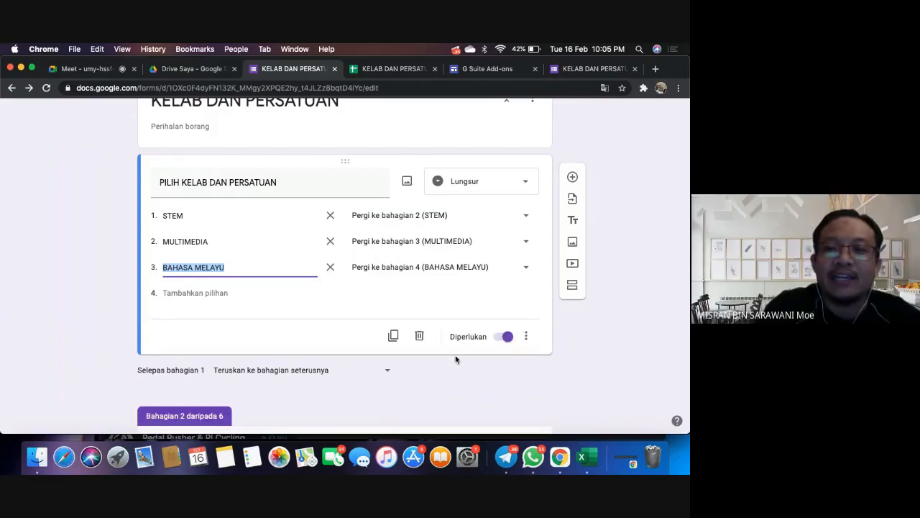
- Set the destination after the STEM section to Pergi ke bahagian 5 (TINGKATAN 2)
{"action": "scroll", "coordinate": [413, 366], "scroll_direction": "down", "scroll_amount": 2}
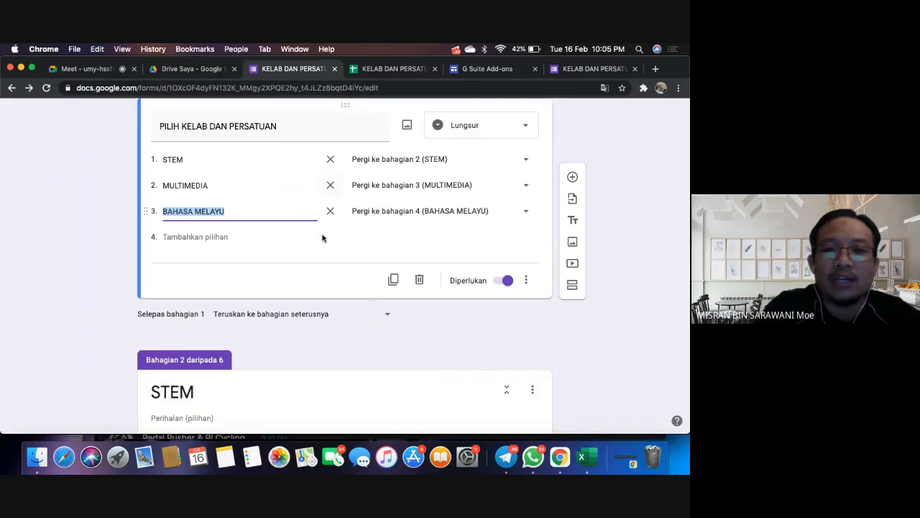
{"action": "scroll", "coordinate": [362, 351], "scroll_direction": "down", "scroll_amount": 5}
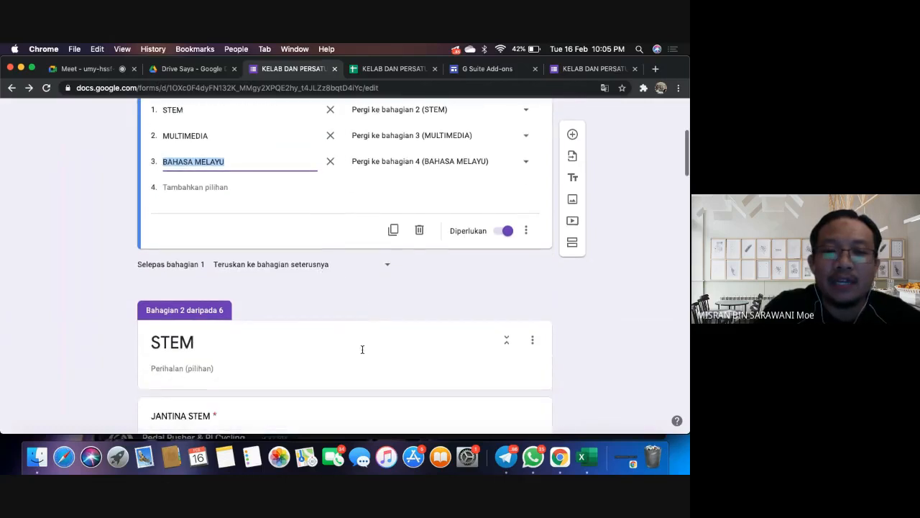
{"action": "scroll", "coordinate": [361, 349], "scroll_direction": "down", "scroll_amount": 4}
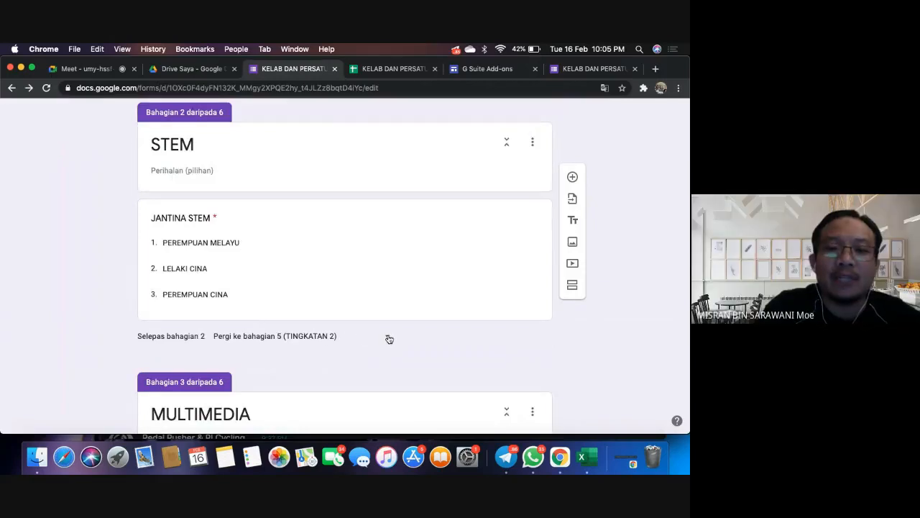
{"action": "left_click", "coordinate": [389, 339]}
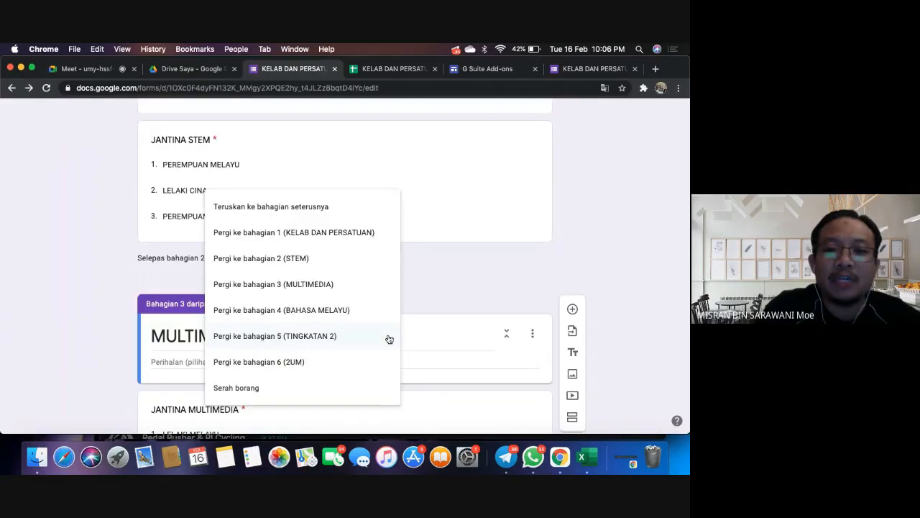
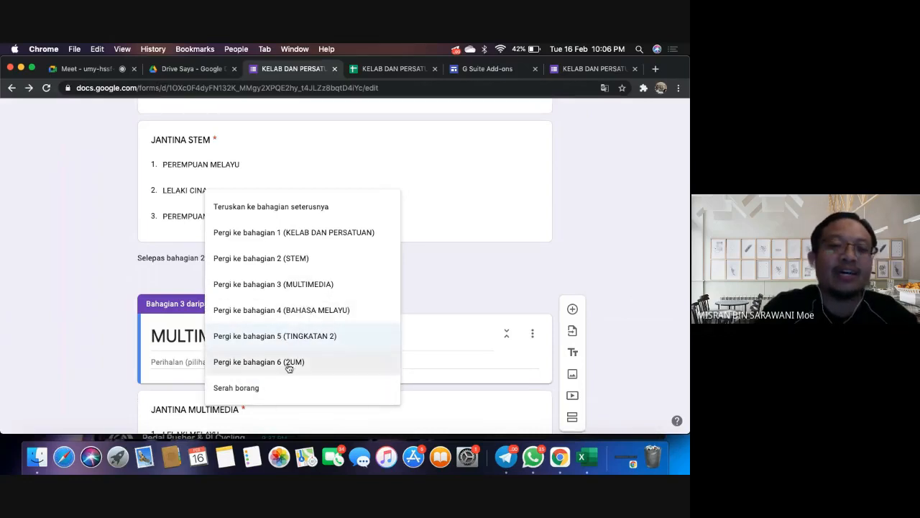
{"action": "left_click", "coordinate": [307, 338]}
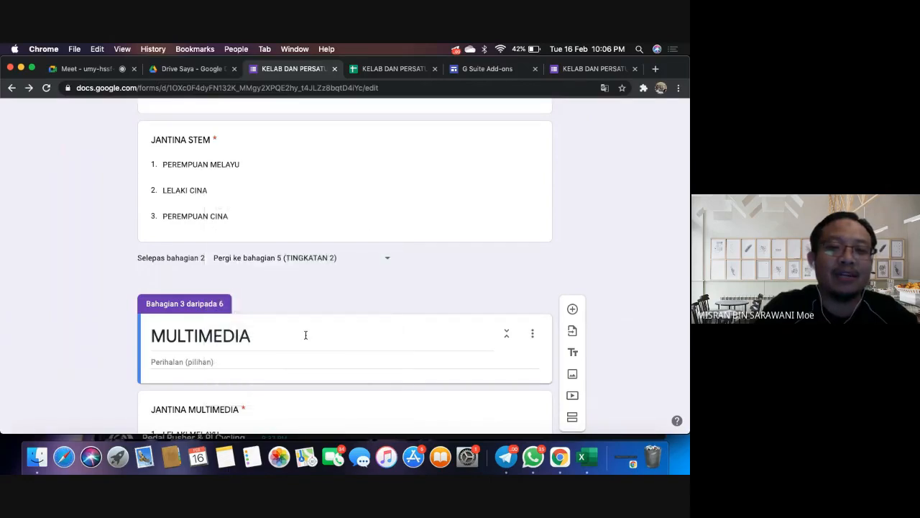
- Turn off Pergi ke bahagian berdasarkan jawapan for the PILIH TINGKATAN question in the TINGKATAN 2 section
{"action": "scroll", "coordinate": [385, 306], "scroll_direction": "down", "scroll_amount": 5}
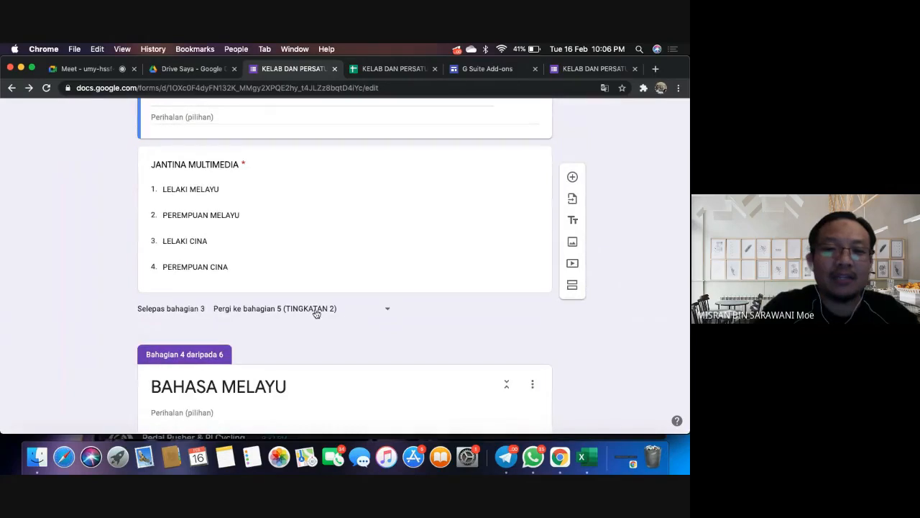
{"action": "scroll", "coordinate": [382, 378], "scroll_direction": "down", "scroll_amount": 5}
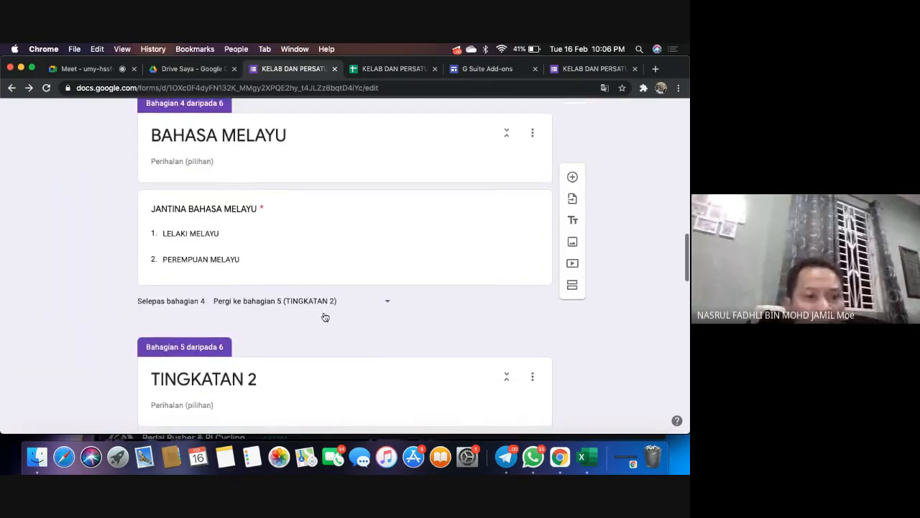
{"action": "scroll", "coordinate": [342, 382], "scroll_direction": "down", "scroll_amount": 3}
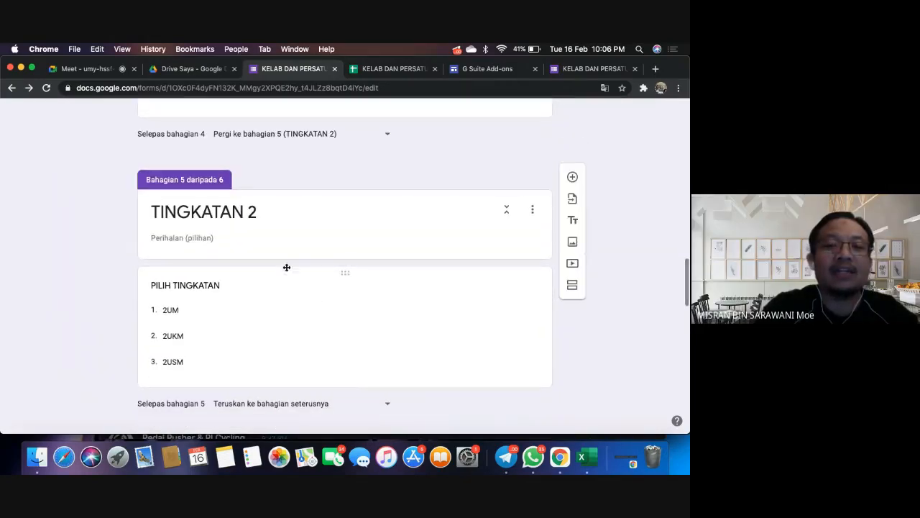
{"action": "scroll", "coordinate": [355, 368], "scroll_direction": "down", "scroll_amount": 1}
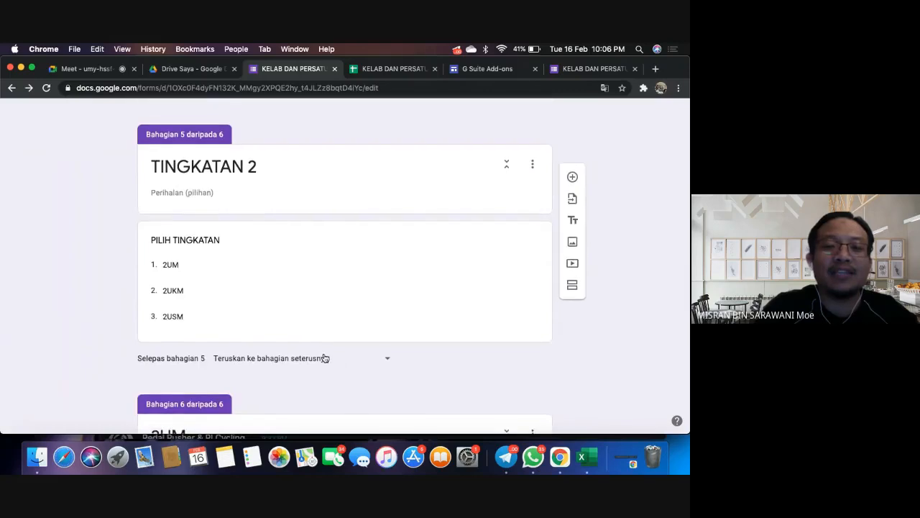
{"action": "left_click", "coordinate": [481, 286]}
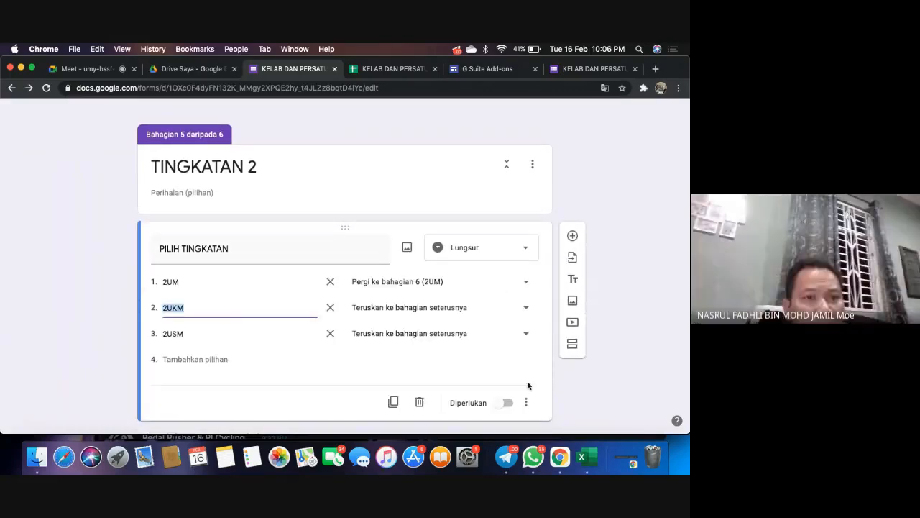
{"action": "left_click", "coordinate": [526, 404]}
{"action": "left_click", "coordinate": [530, 372]}
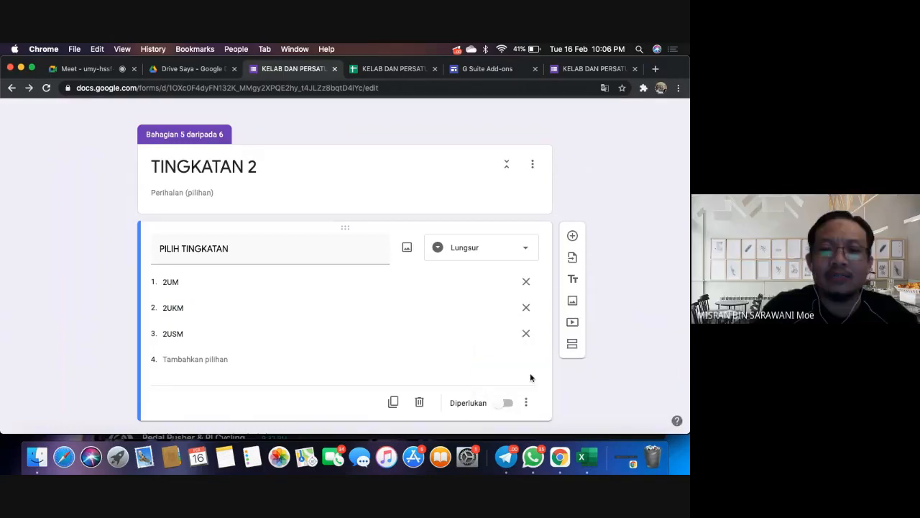
- Turn on Pergi ke bahagian berdasarkan jawapan for PILIH TINGKATAN and route the 2UM option to section 6 (2UM)
{"action": "scroll", "coordinate": [628, 320], "scroll_direction": "down", "scroll_amount": 2}
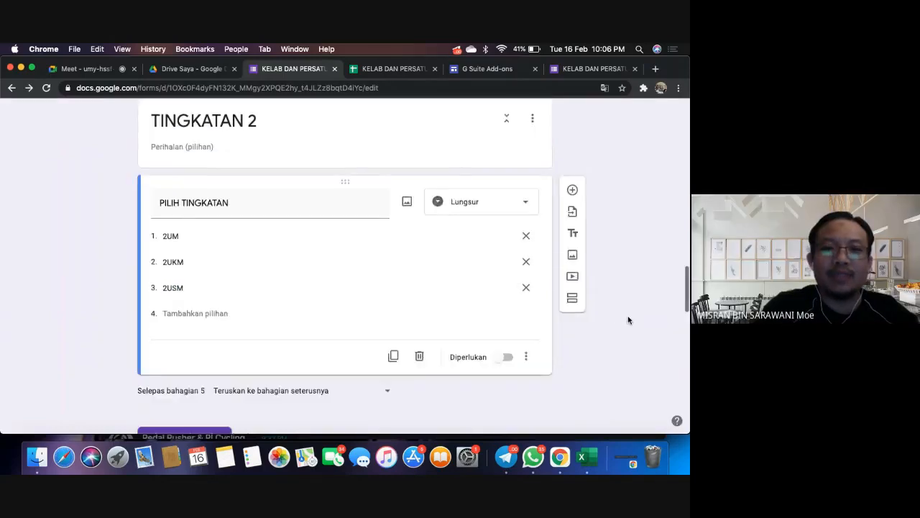
{"action": "left_click", "coordinate": [527, 321]}
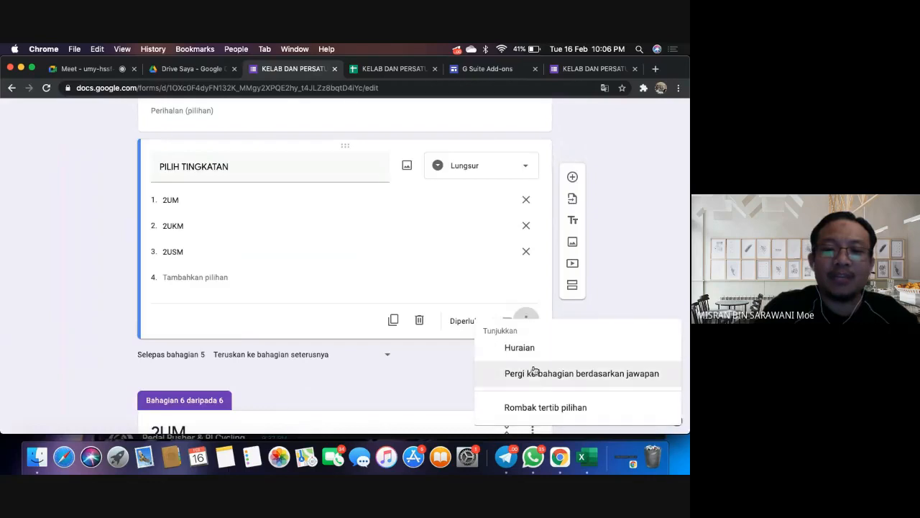
{"action": "left_click", "coordinate": [535, 375]}
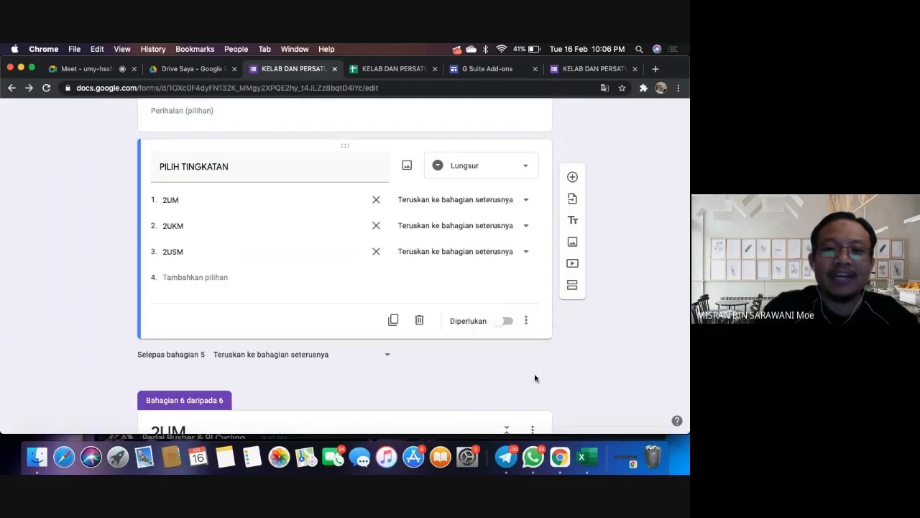
{"action": "left_click", "coordinate": [526, 205]}
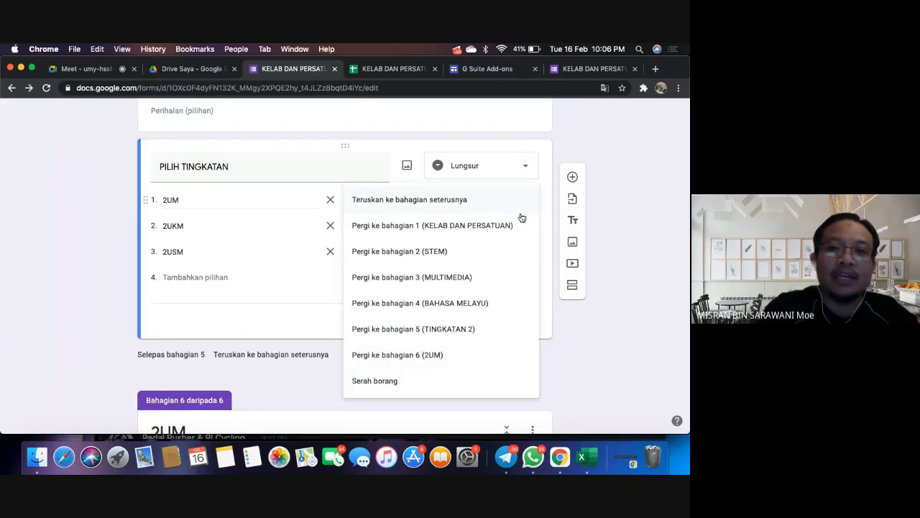
{"action": "left_click", "coordinate": [443, 356]}
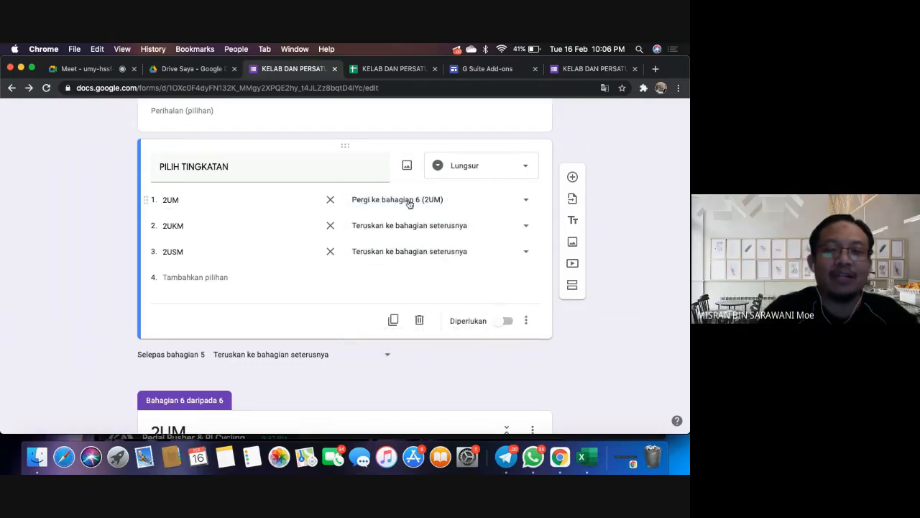
- Add a new section after the NAMA question that holds the 2UM student names
{"action": "scroll", "coordinate": [466, 357], "scroll_direction": "down", "scroll_amount": 3}
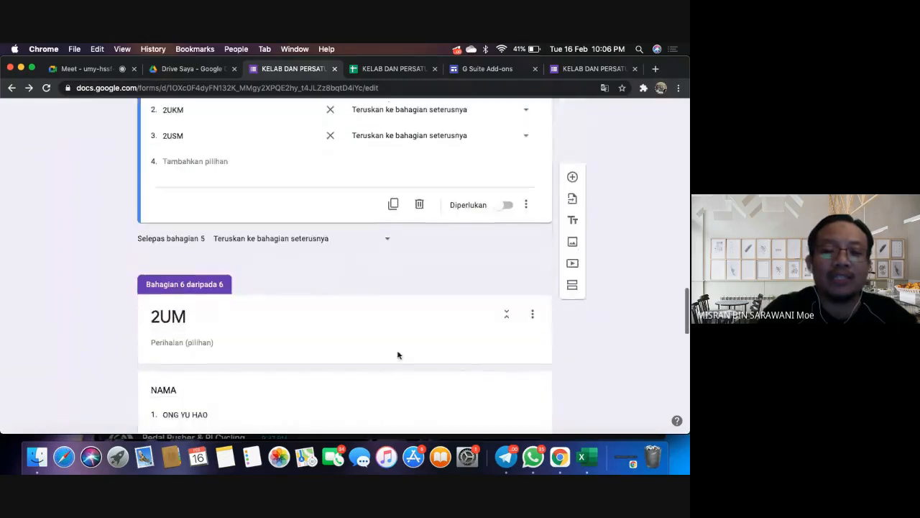
{"action": "scroll", "coordinate": [383, 357], "scroll_direction": "down", "scroll_amount": 5}
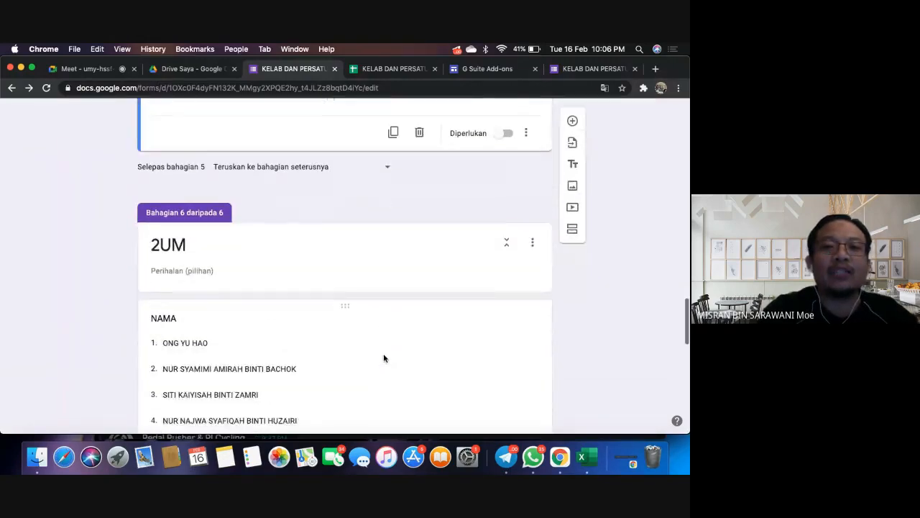
{"action": "scroll", "coordinate": [383, 358], "scroll_direction": "up", "scroll_amount": 9}
{"action": "scroll", "coordinate": [383, 358], "scroll_direction": "down", "scroll_amount": 10}
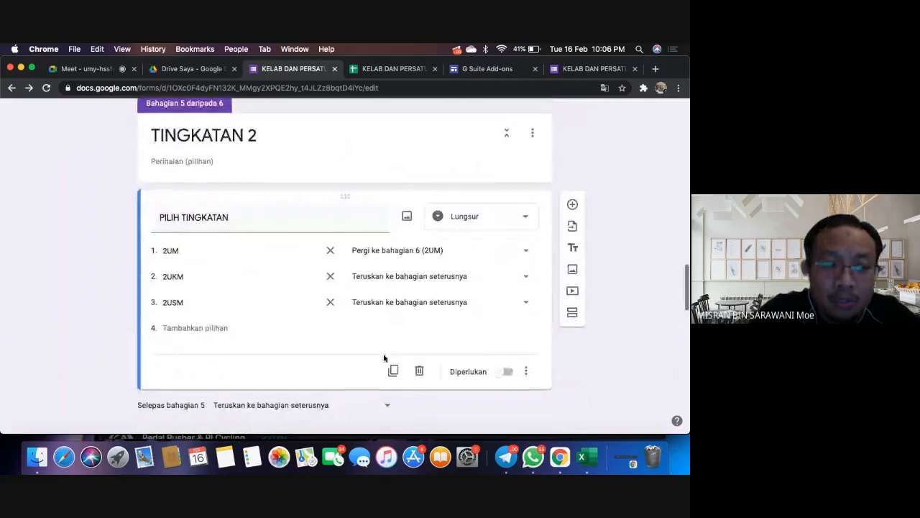
{"action": "scroll", "coordinate": [383, 358], "scroll_direction": "down", "scroll_amount": 4}
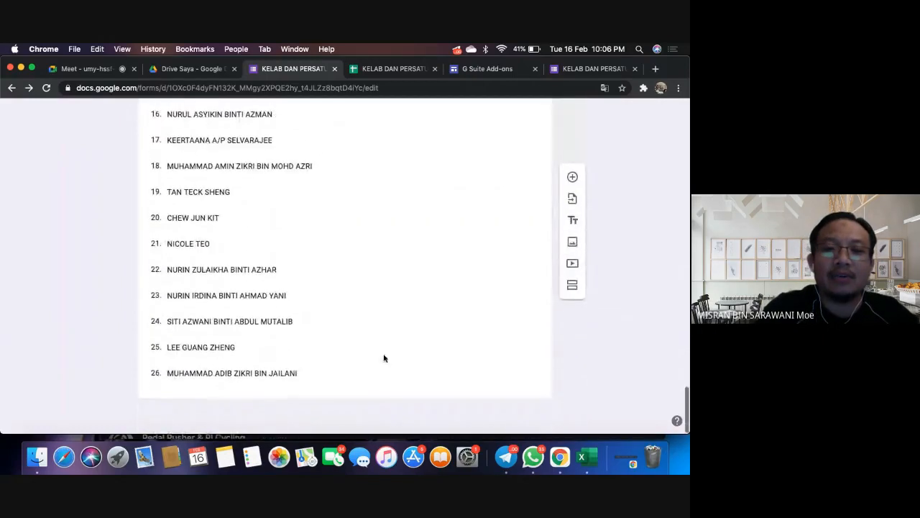
{"action": "scroll", "coordinate": [568, 292], "scroll_direction": "up", "scroll_amount": 1}
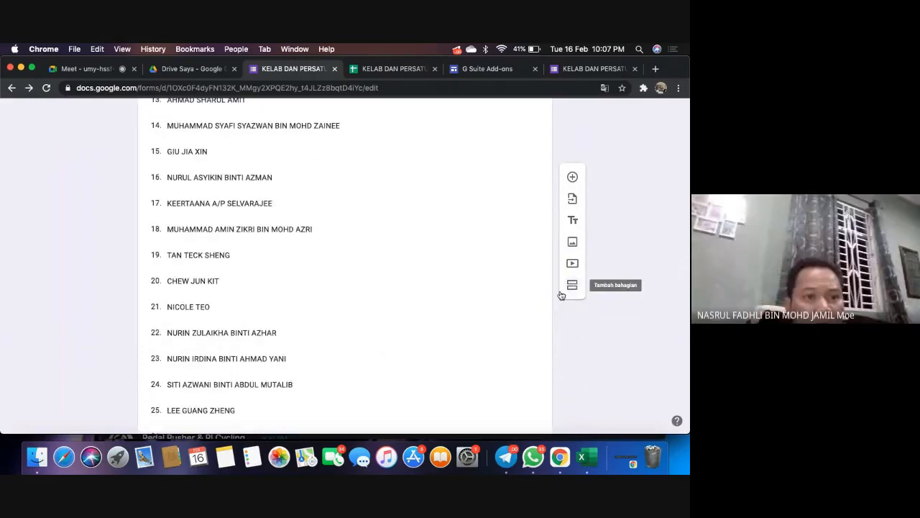
{"action": "scroll", "coordinate": [394, 371], "scroll_direction": "down", "scroll_amount": 1}
{"action": "scroll", "coordinate": [394, 371], "scroll_direction": "up", "scroll_amount": 10}
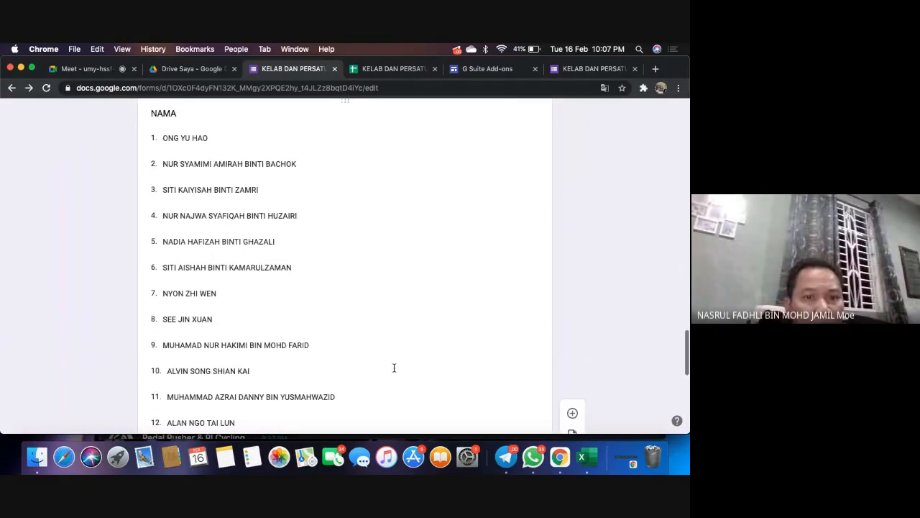
{"action": "scroll", "coordinate": [394, 368], "scroll_direction": "down", "scroll_amount": 10}
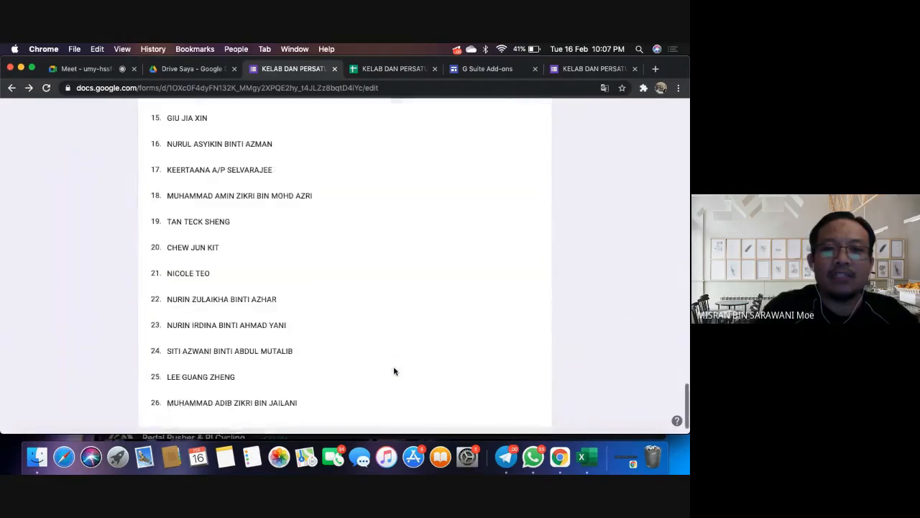
{"action": "left_click", "coordinate": [433, 349]}
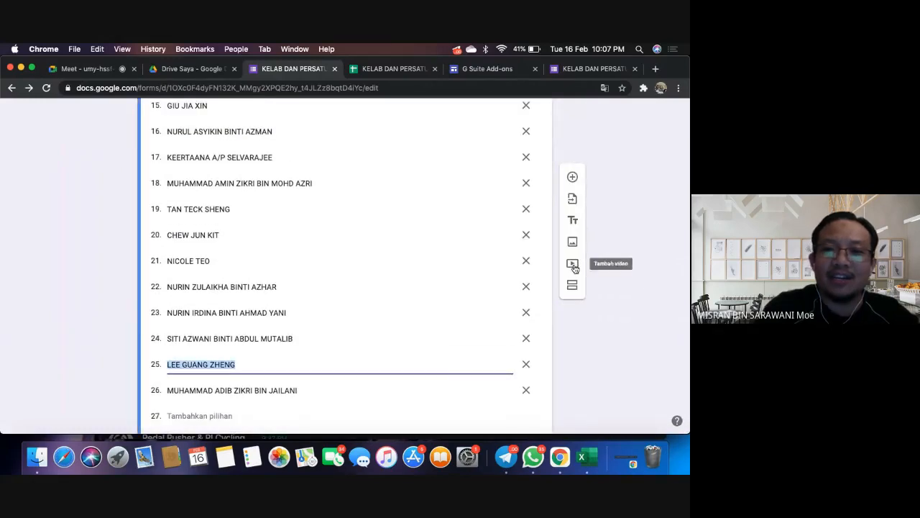
{"action": "left_click", "coordinate": [572, 288]}
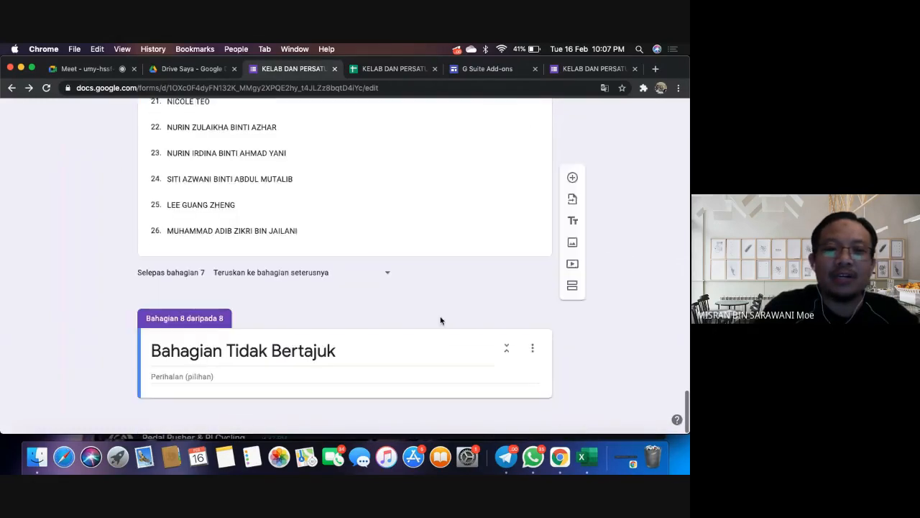
- Title the new last section 2UKM
{"action": "left_click", "coordinate": [334, 351]}
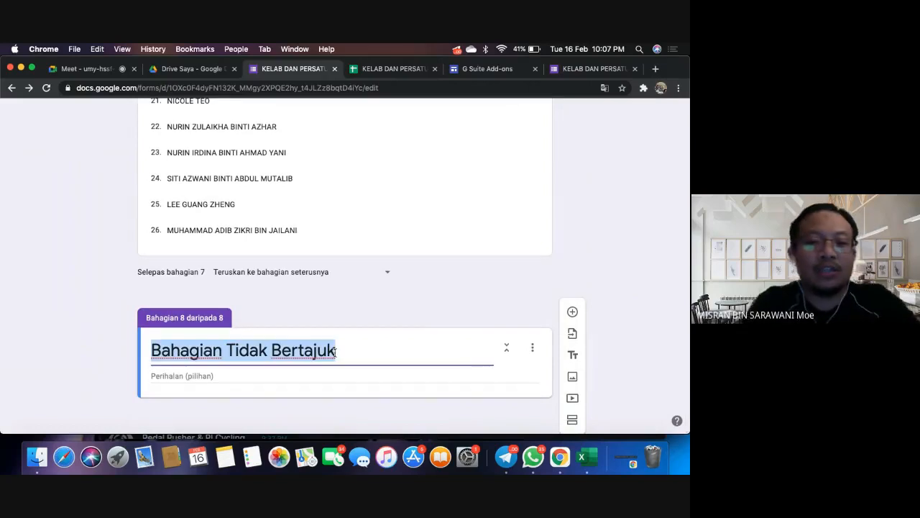
{"action": "type", "text": "2UKM"}
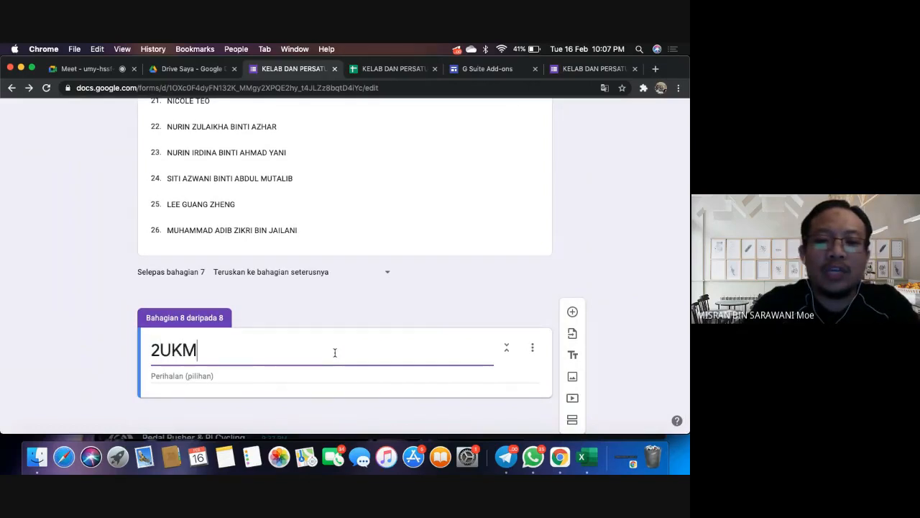
- Delete the empty untitled section 6 located between the TINGKATAN 2 and 2UM sections
{"action": "scroll", "coordinate": [439, 310], "scroll_direction": "up", "scroll_amount": 15}
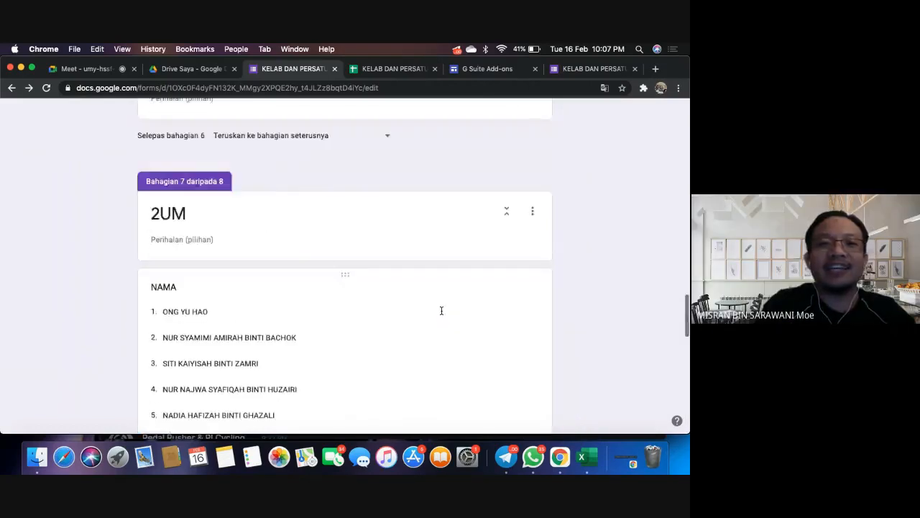
{"action": "scroll", "coordinate": [442, 314], "scroll_direction": "down", "scroll_amount": 2}
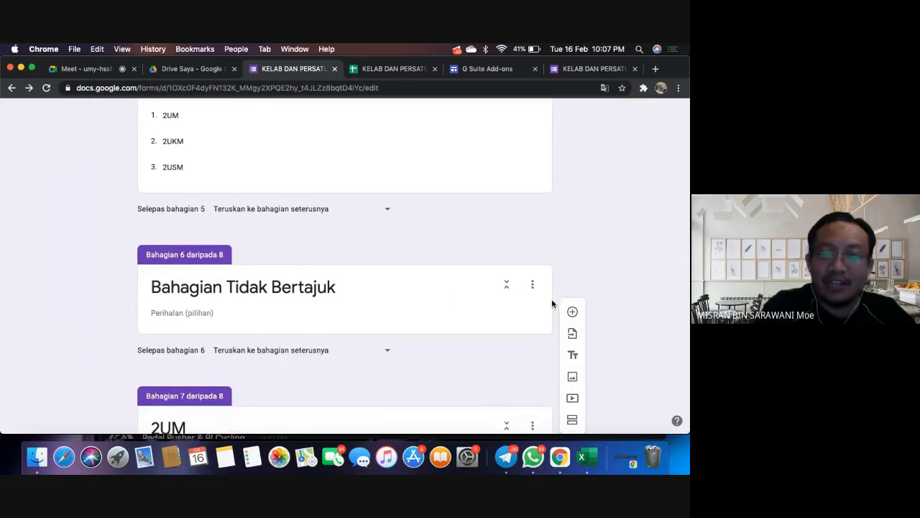
{"action": "left_click", "coordinate": [532, 285]}
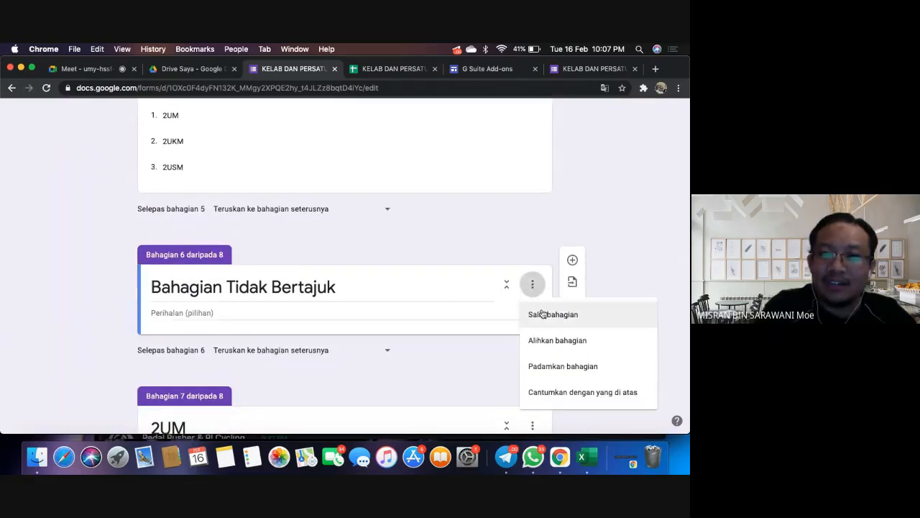
{"action": "left_click", "coordinate": [564, 366]}
- Add a question titled PILIH NAMA to the 2UKM section and paste the copied student names as its options
{"action": "scroll", "coordinate": [444, 293], "scroll_direction": "down", "scroll_amount": 10}
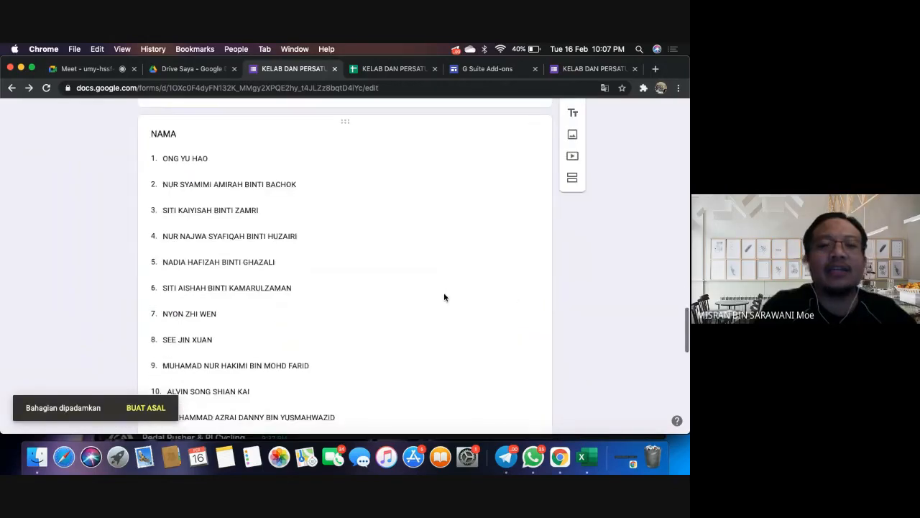
{"action": "scroll", "coordinate": [444, 293], "scroll_direction": "down", "scroll_amount": 5}
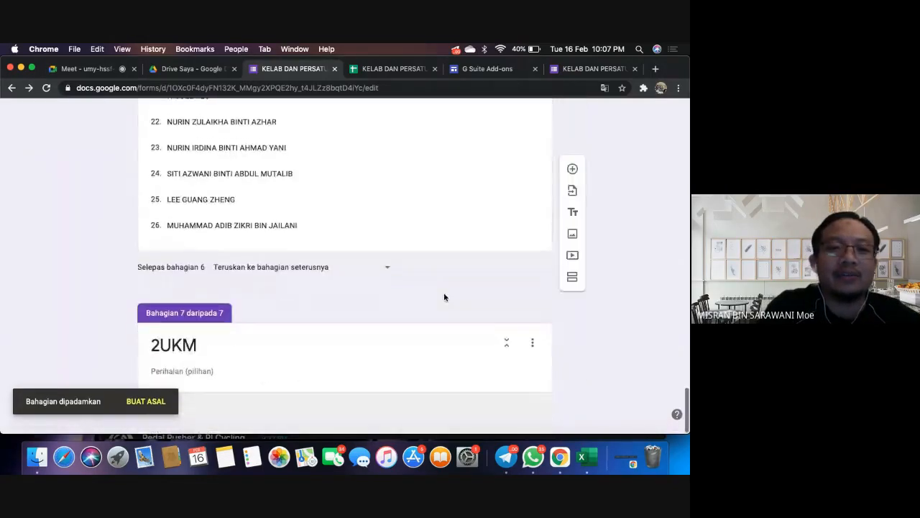
{"action": "left_click", "coordinate": [584, 452]}
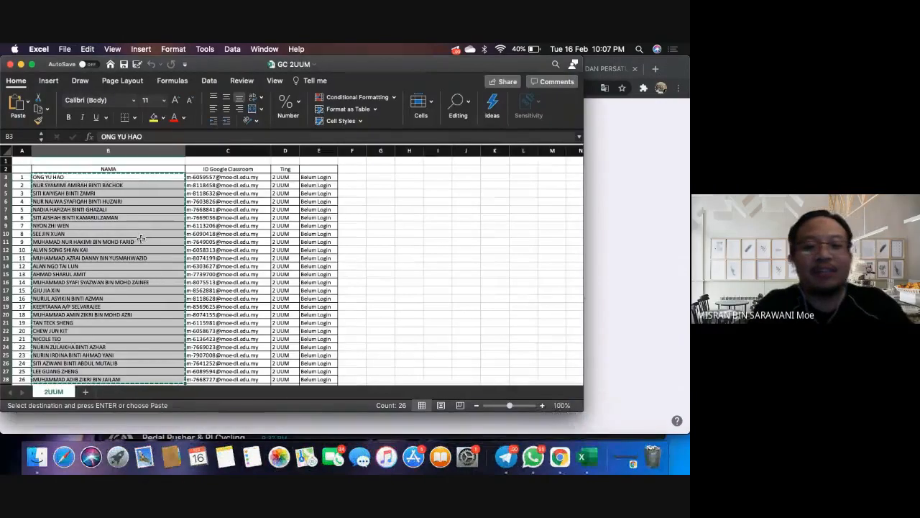
{"action": "left_click", "coordinate": [628, 304]}
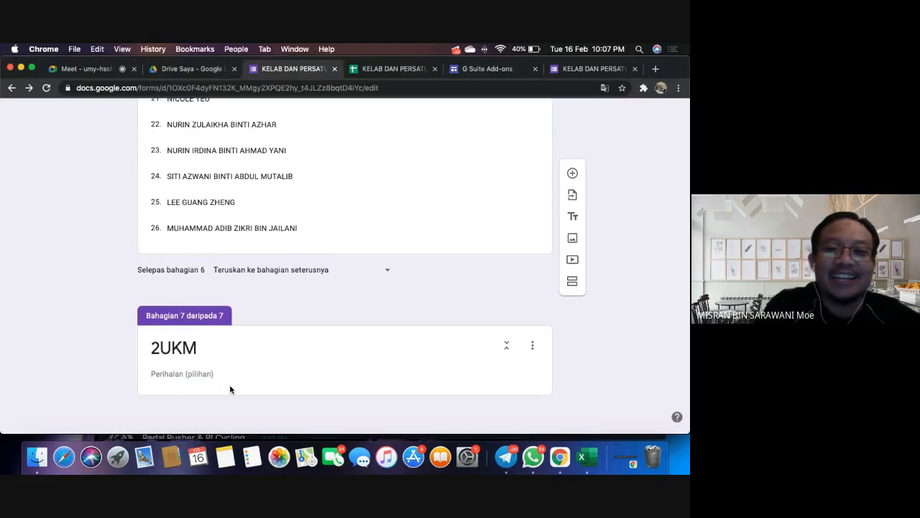
{"action": "scroll", "coordinate": [572, 182], "scroll_direction": "up", "scroll_amount": 3}
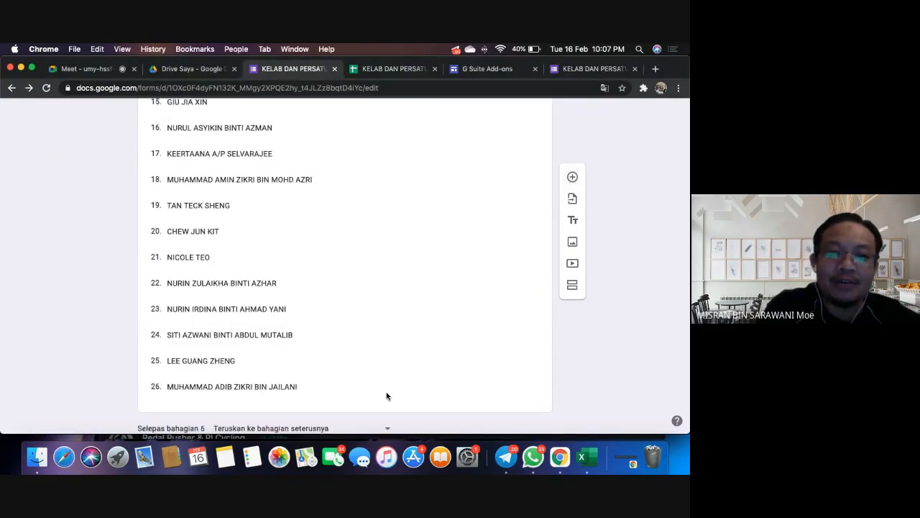
{"action": "scroll", "coordinate": [386, 395], "scroll_direction": "down", "scroll_amount": 3}
{"action": "left_click", "coordinate": [398, 354]}
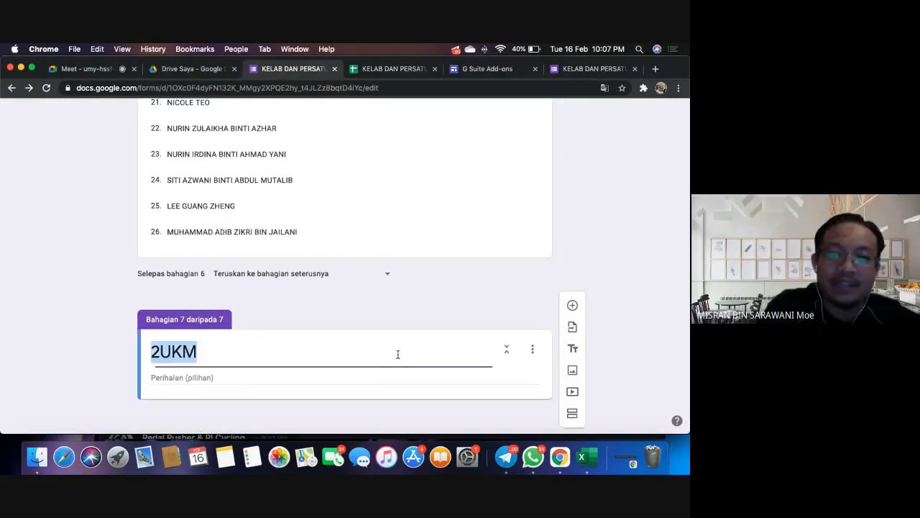
{"action": "left_click", "coordinate": [573, 311]}
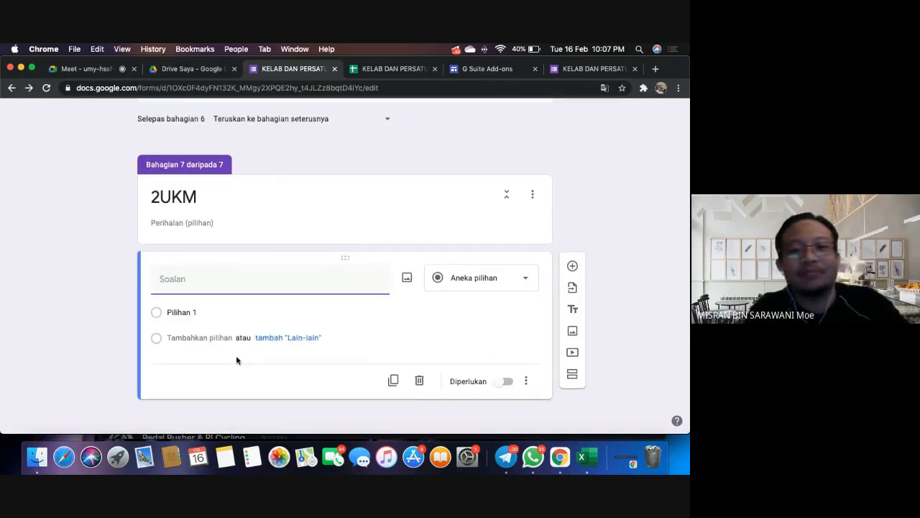
{"action": "left_click", "coordinate": [185, 312]}
{"action": "key", "text": "super+v"}
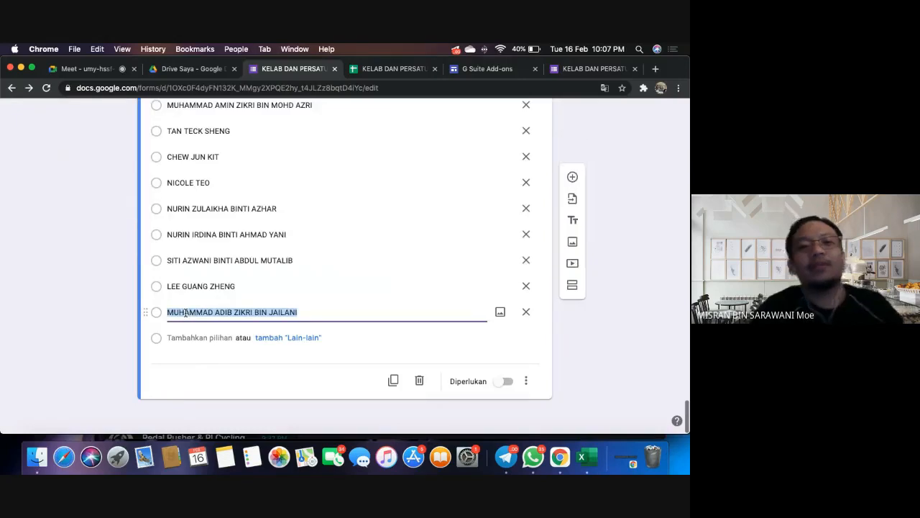
{"action": "left_click", "coordinate": [509, 345]}
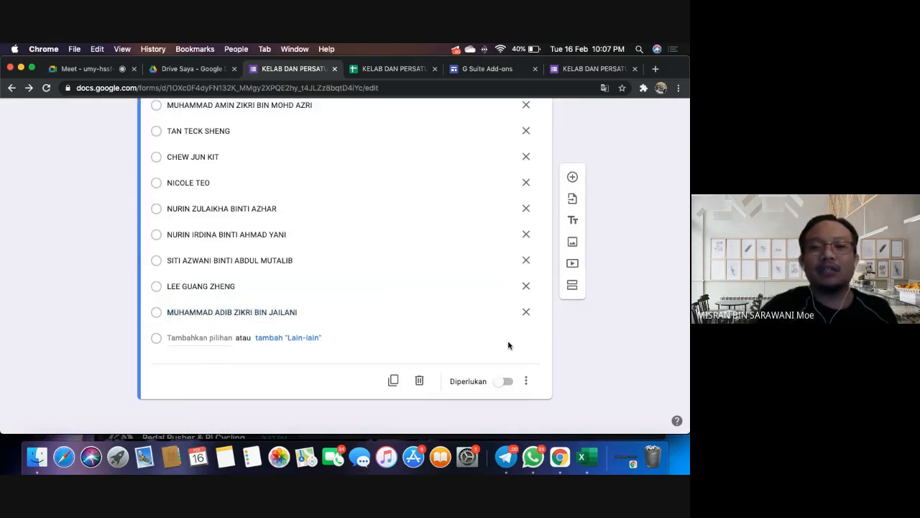
{"action": "scroll", "coordinate": [635, 284], "scroll_direction": "up", "scroll_amount": 15}
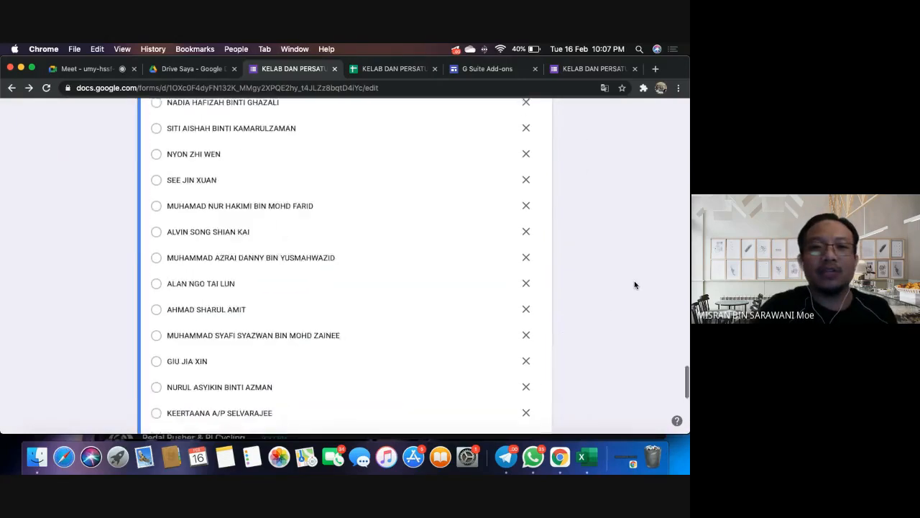
{"action": "left_click", "coordinate": [261, 255]}
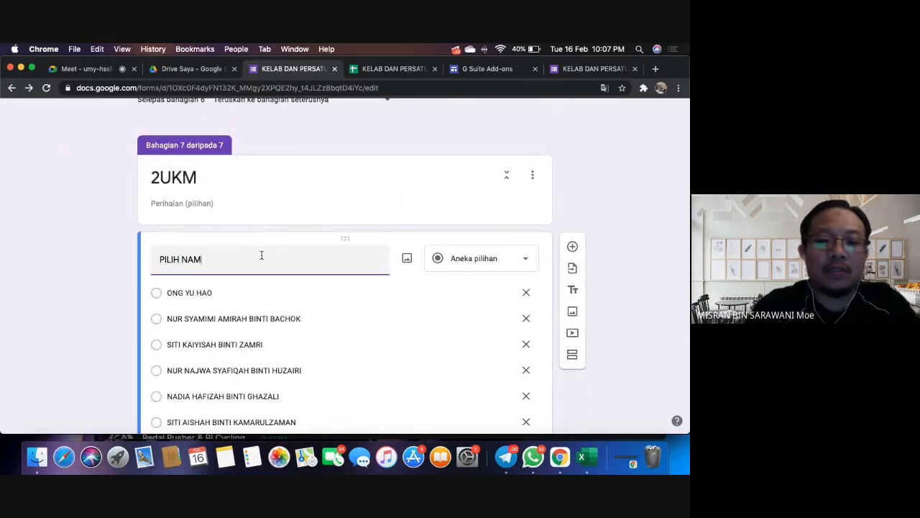
- Set the destination after section 6 (2UM) to Serah borang
{"action": "scroll", "coordinate": [633, 215], "scroll_direction": "up", "scroll_amount": 10}
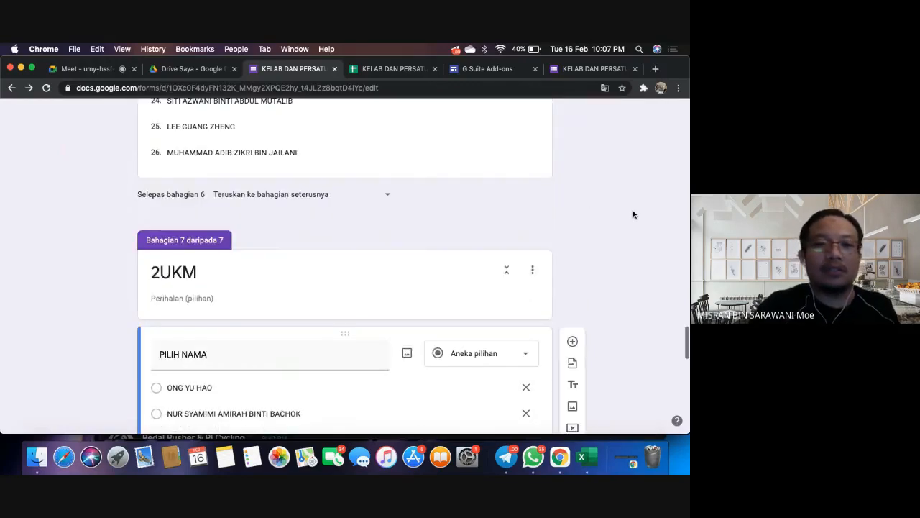
{"action": "scroll", "coordinate": [633, 215], "scroll_direction": "up", "scroll_amount": 10}
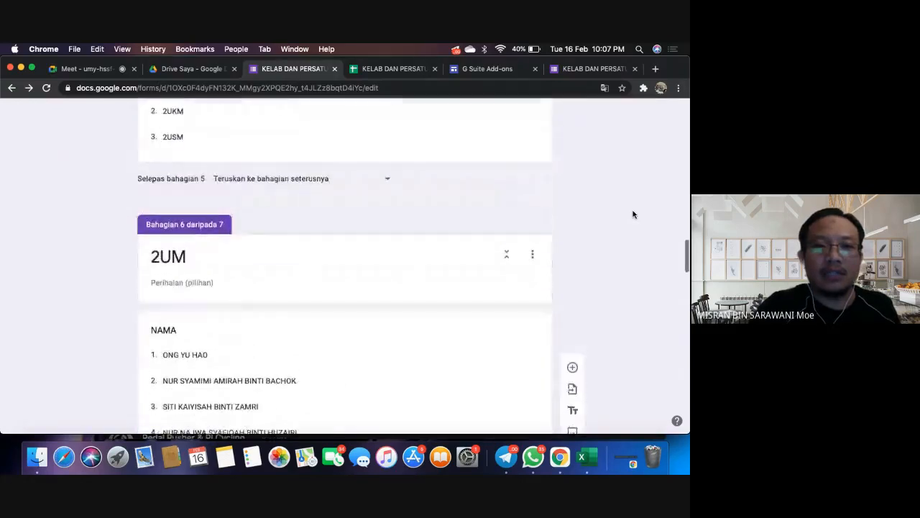
{"action": "scroll", "coordinate": [633, 215], "scroll_direction": "down", "scroll_amount": 5}
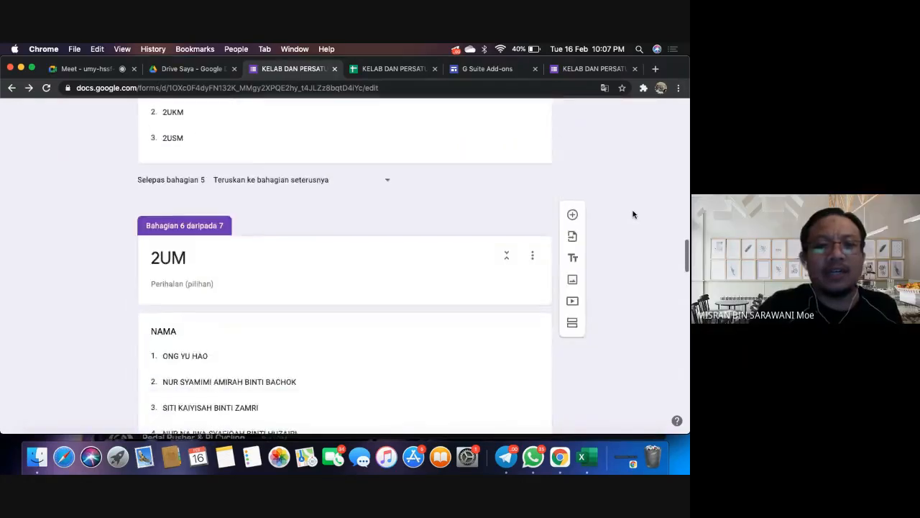
{"action": "scroll", "coordinate": [633, 214], "scroll_direction": "down", "scroll_amount": 15}
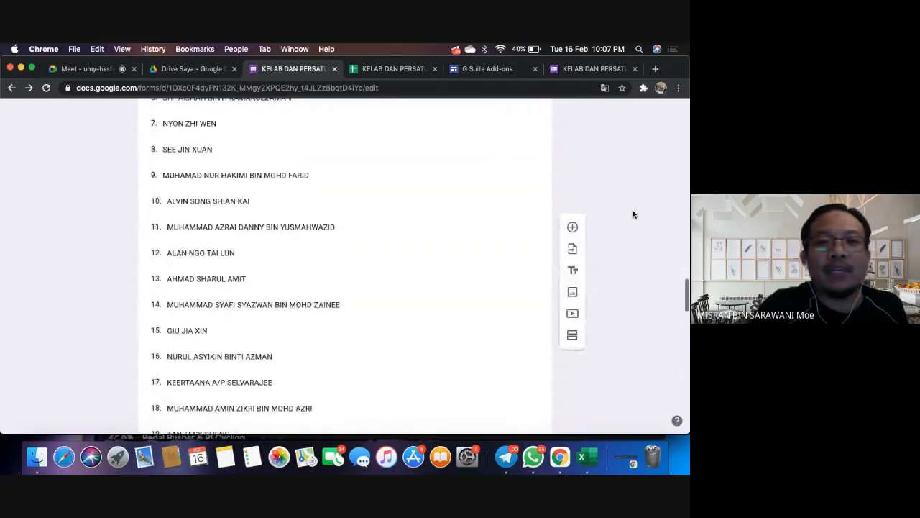
{"action": "scroll", "coordinate": [634, 214], "scroll_direction": "down", "scroll_amount": 3}
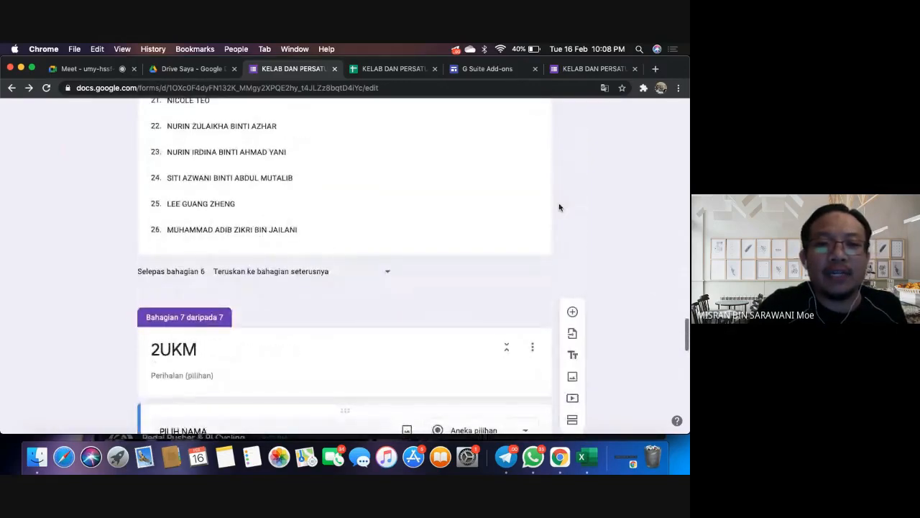
{"action": "left_click", "coordinate": [388, 275]}
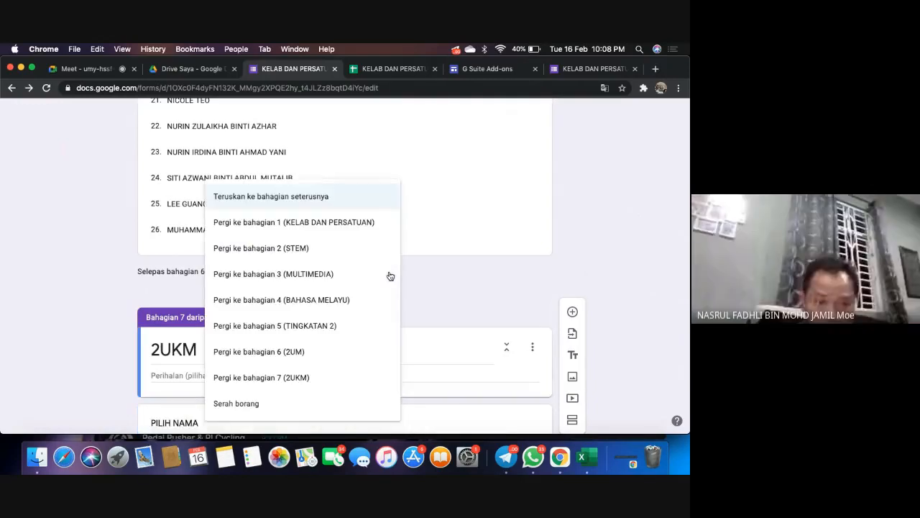
{"action": "left_click", "coordinate": [234, 404]}
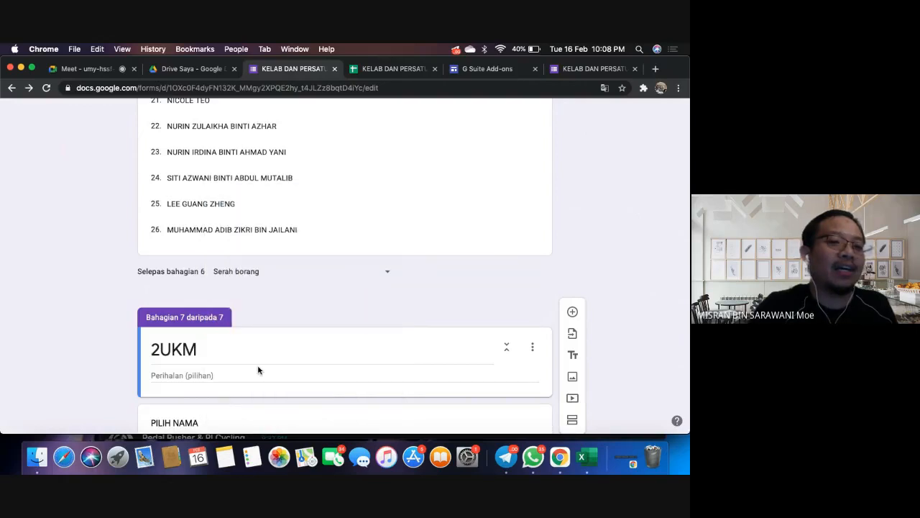
{"action": "scroll", "coordinate": [286, 371], "scroll_direction": "down", "scroll_amount": 3}
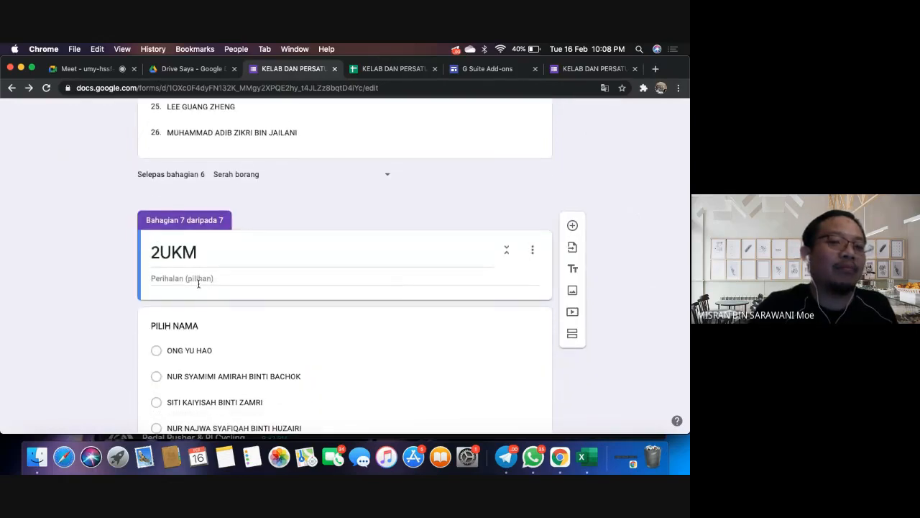
{"action": "scroll", "coordinate": [492, 312], "scroll_direction": "up", "scroll_amount": 10}
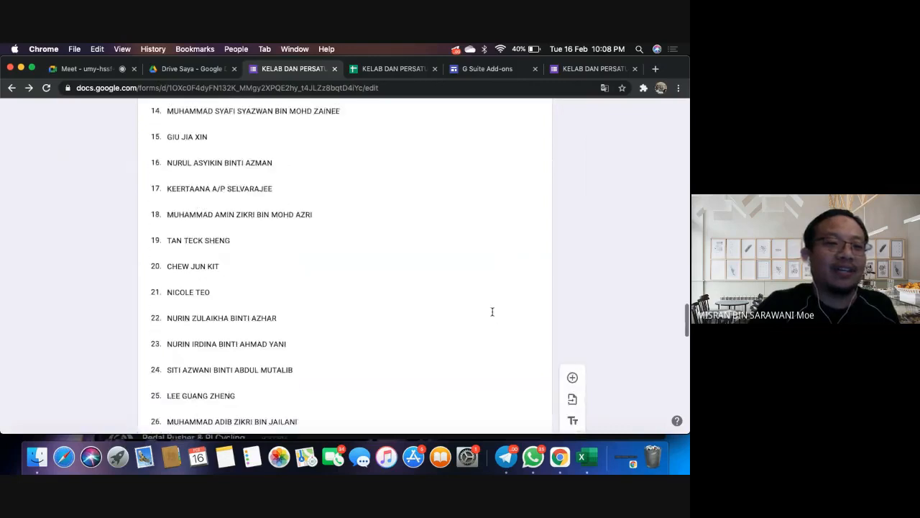
{"action": "scroll", "coordinate": [493, 313], "scroll_direction": "down", "scroll_amount": 5}
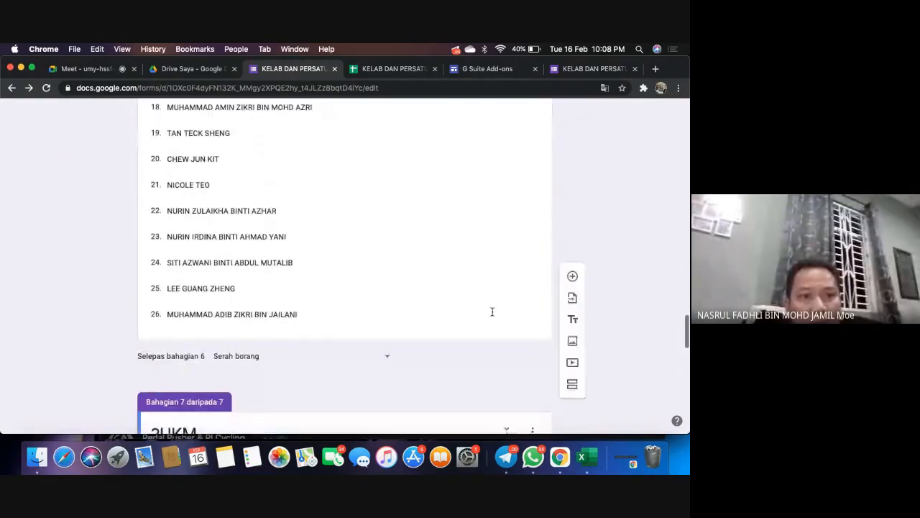
{"action": "scroll", "coordinate": [492, 314], "scroll_direction": "up", "scroll_amount": 1}
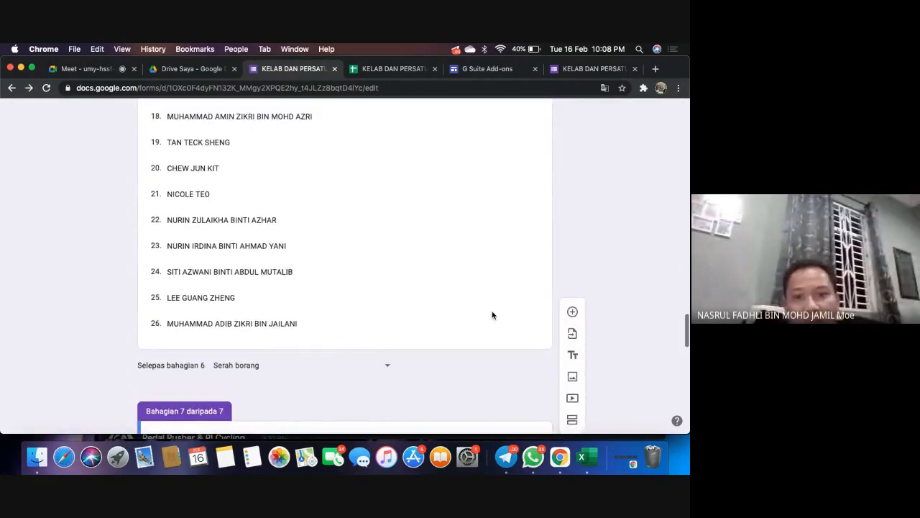
{"action": "scroll", "coordinate": [492, 315], "scroll_direction": "down", "scroll_amount": 1}
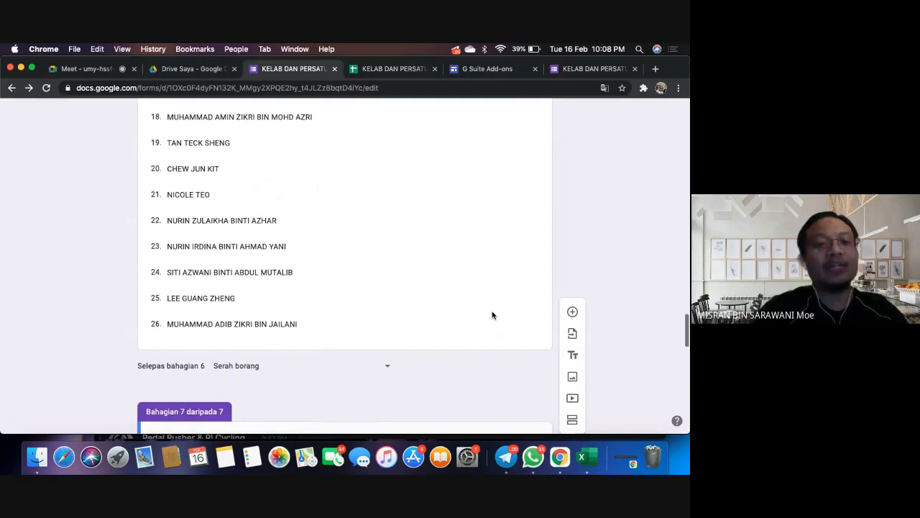
{"action": "scroll", "coordinate": [493, 315], "scroll_direction": "down", "scroll_amount": 1}
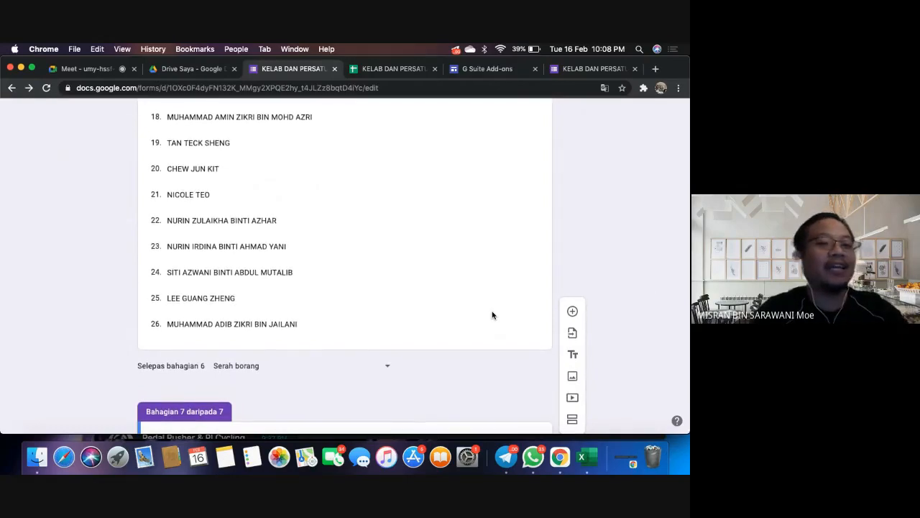
{"action": "scroll", "coordinate": [493, 314], "scroll_direction": "down", "scroll_amount": 1}
{"action": "scroll", "coordinate": [452, 246], "scroll_direction": "up", "scroll_amount": 2}
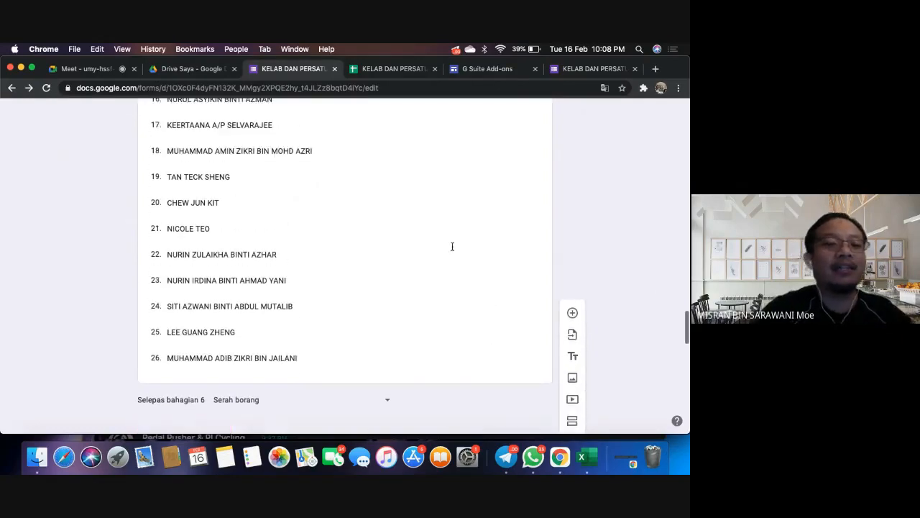
{"action": "scroll", "coordinate": [392, 348], "scroll_direction": "down", "scroll_amount": 4}
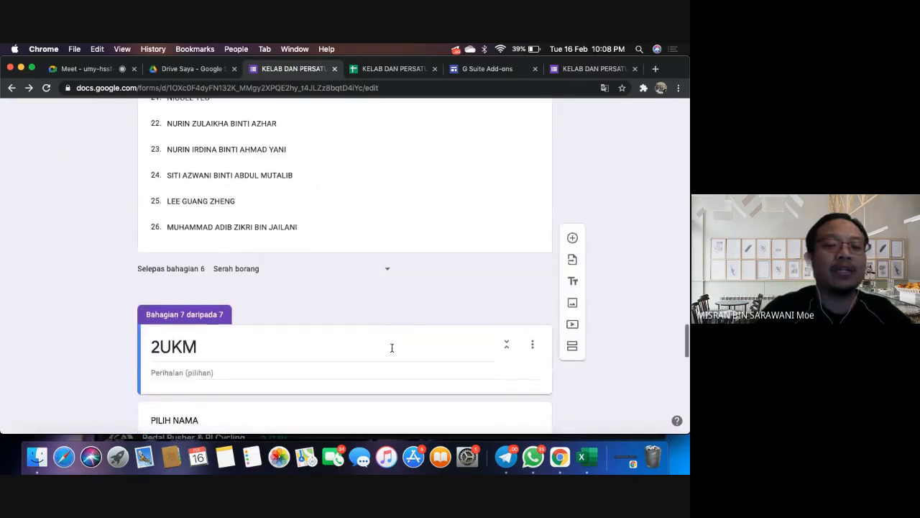
- Switch the destination after section 6 (2UM) back to Teruskan ke bahagian seterusnya
{"action": "left_click", "coordinate": [385, 271]}
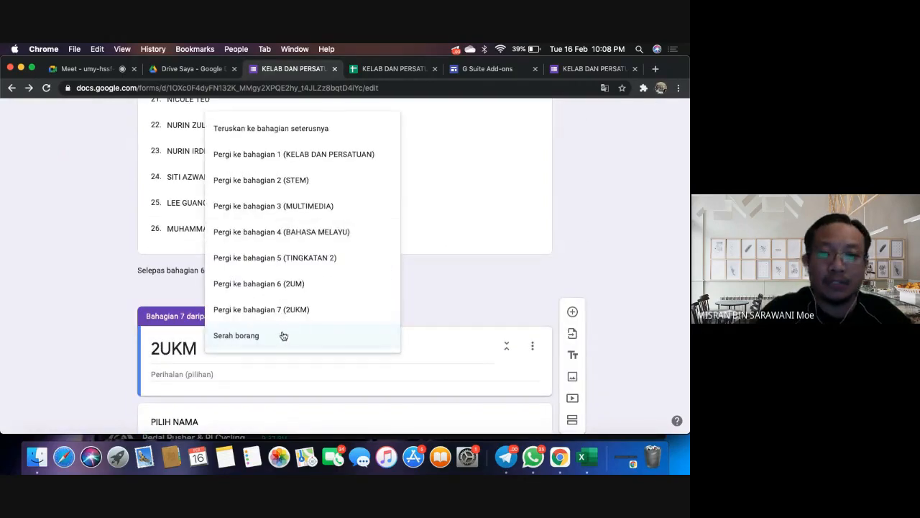
{"action": "left_click", "coordinate": [323, 129]}
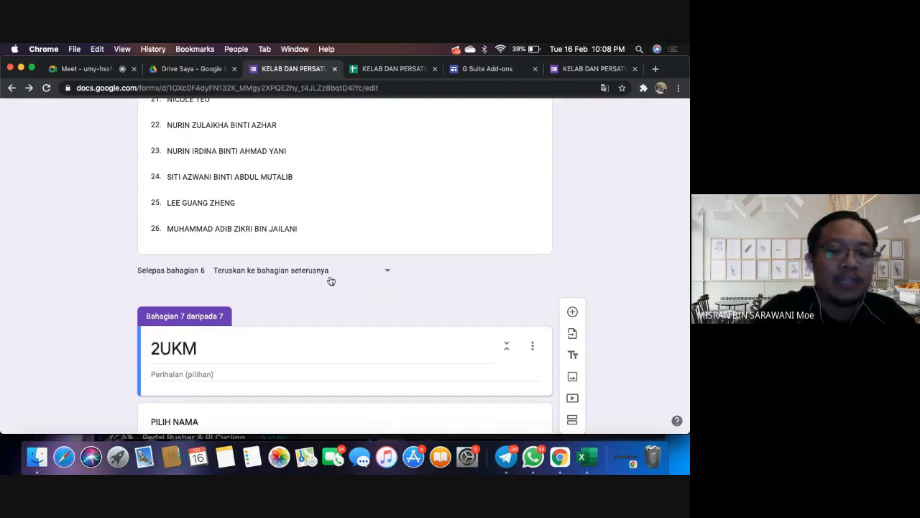
- Make the form go to Serah borang after section 6 (2UM)
{"action": "scroll", "coordinate": [331, 281], "scroll_direction": "down", "scroll_amount": 3}
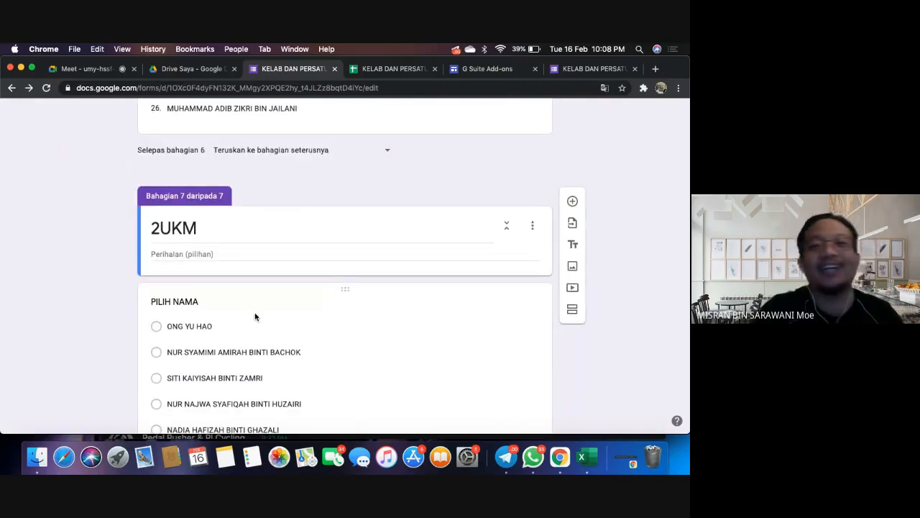
{"action": "left_click", "coordinate": [388, 155]}
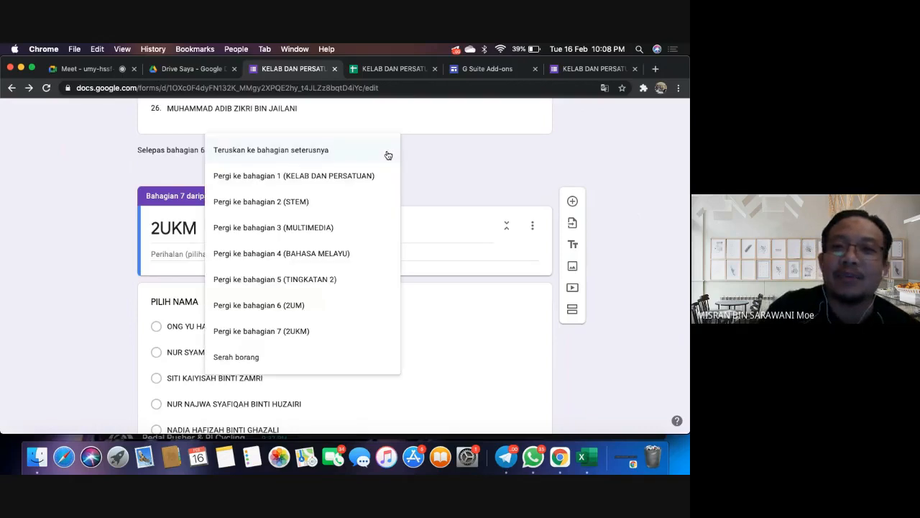
{"action": "left_click", "coordinate": [277, 358]}
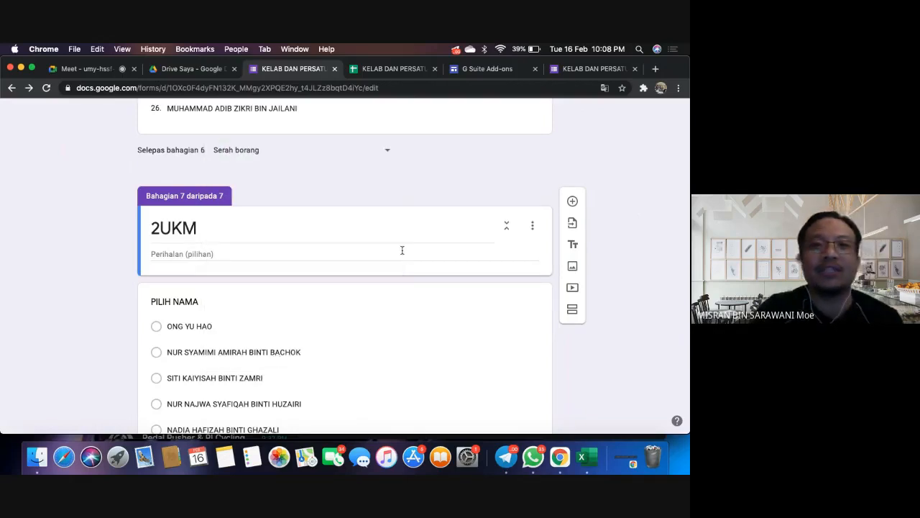
- In the PILIH TINGKATAN question of the TINGKATAN 2 section, route the 2UKM option to section 7 (2UKM)
{"action": "scroll", "coordinate": [402, 249], "scroll_direction": "up", "scroll_amount": 2}
{"action": "scroll", "coordinate": [401, 249], "scroll_direction": "down", "scroll_amount": 6}
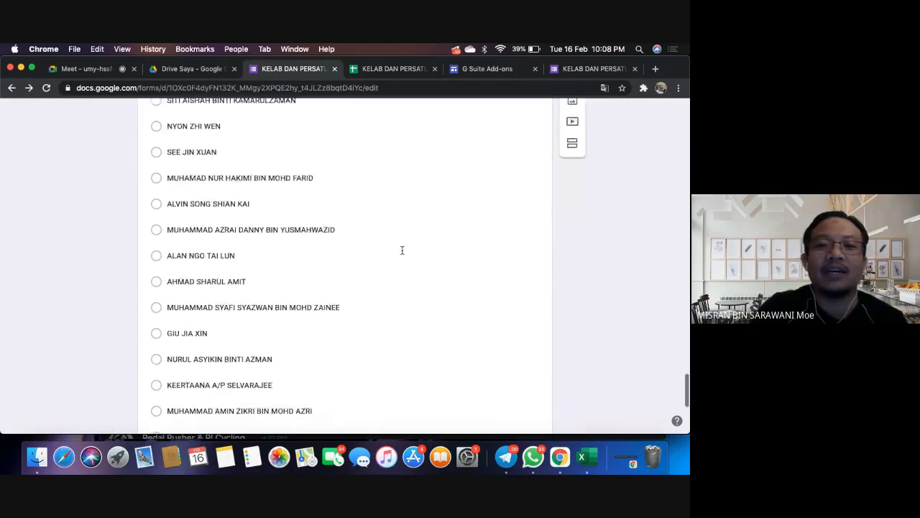
{"action": "scroll", "coordinate": [402, 250], "scroll_direction": "down", "scroll_amount": 5}
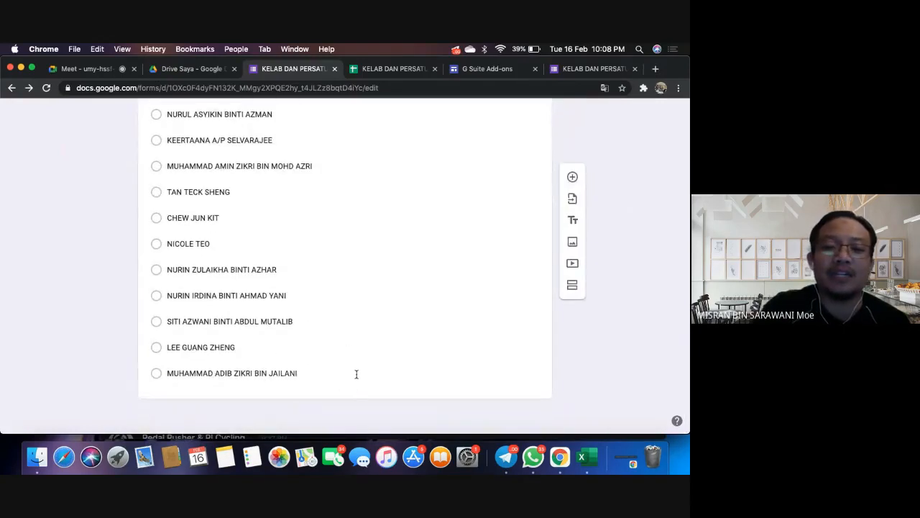
{"action": "left_click", "coordinate": [356, 375]}
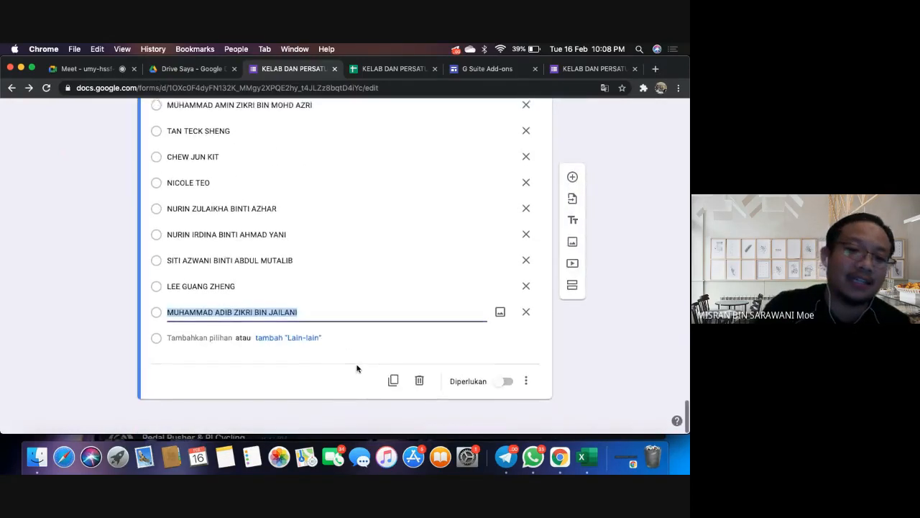
{"action": "scroll", "coordinate": [358, 368], "scroll_direction": "up", "scroll_amount": 15}
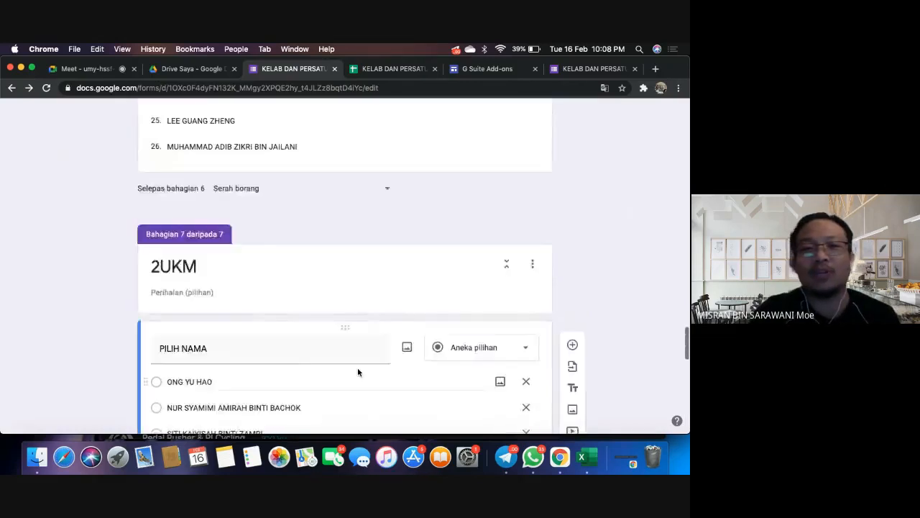
{"action": "scroll", "coordinate": [357, 372], "scroll_direction": "up", "scroll_amount": 20}
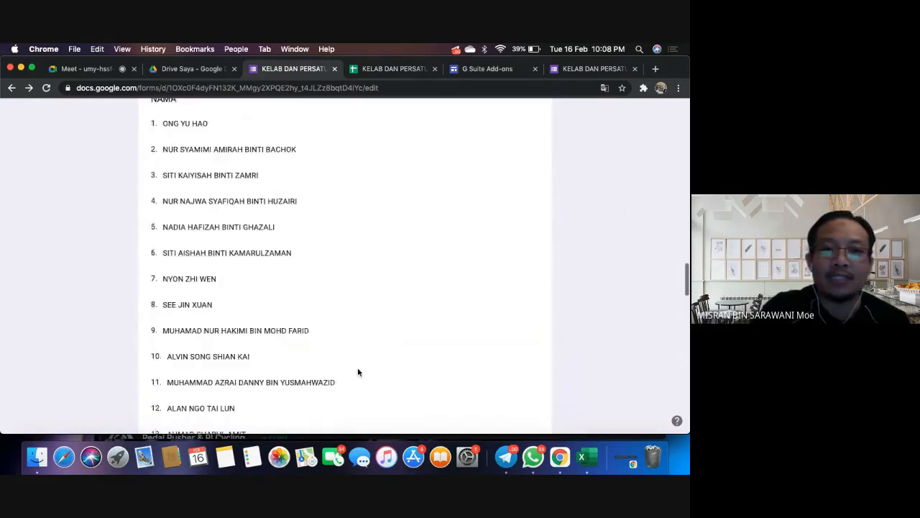
{"action": "scroll", "coordinate": [357, 371], "scroll_direction": "up", "scroll_amount": 4}
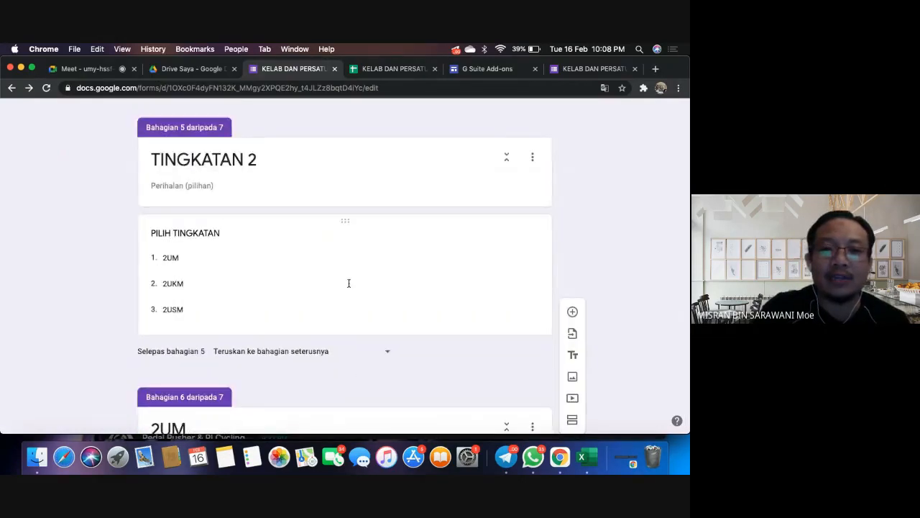
{"action": "left_click", "coordinate": [349, 283]}
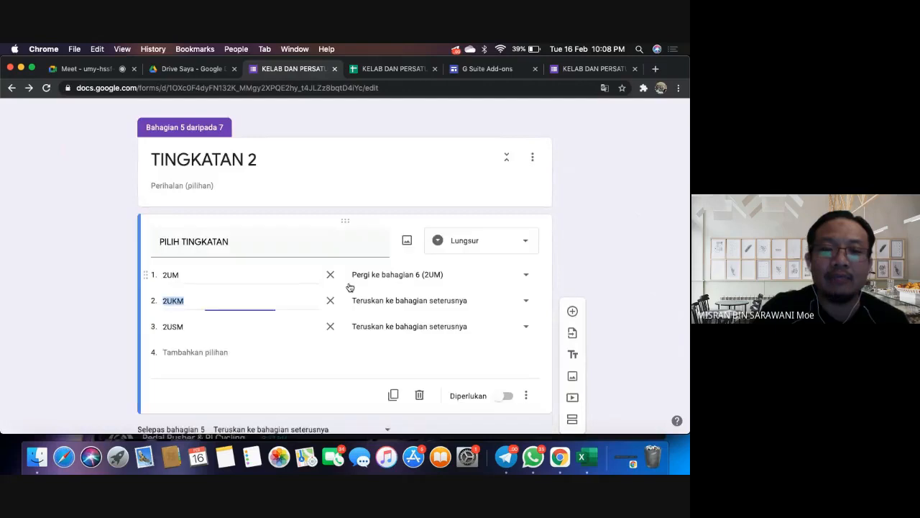
{"action": "left_click", "coordinate": [526, 302]}
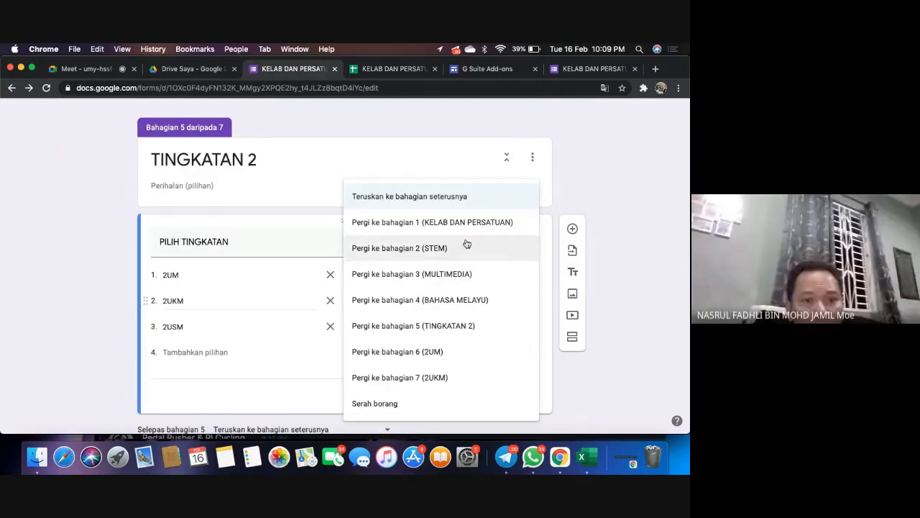
{"action": "left_click", "coordinate": [431, 378]}
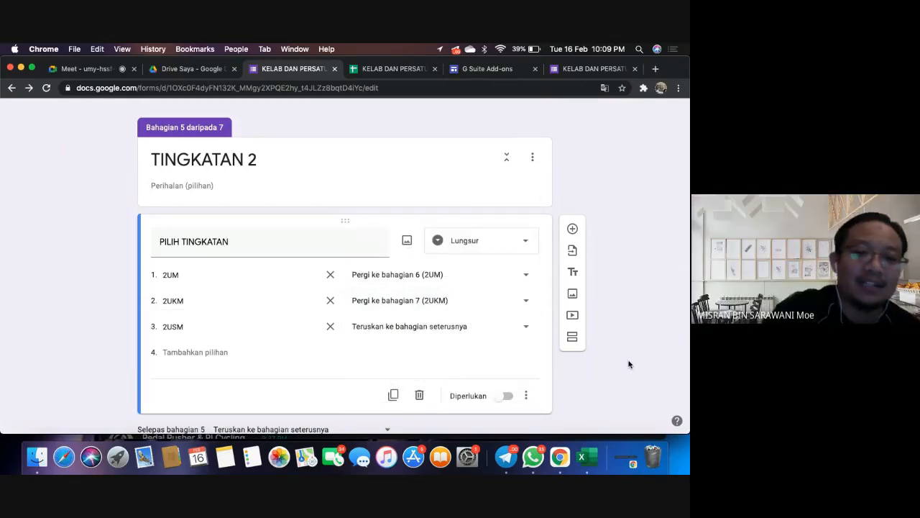
- Delete the blank question with only Pilihan 1 from the KELAB DAN PERSATUAN section of the form
{"action": "left_click", "coordinate": [590, 69]}
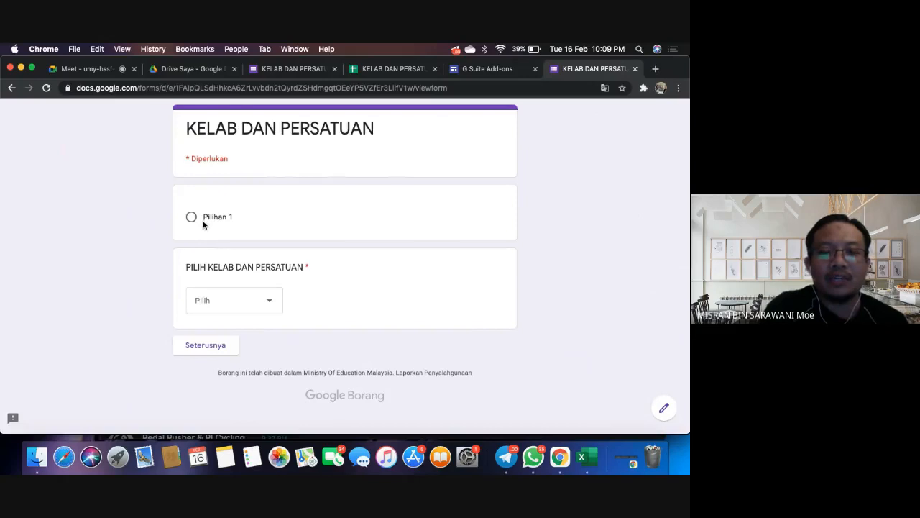
{"action": "left_click", "coordinate": [310, 70]}
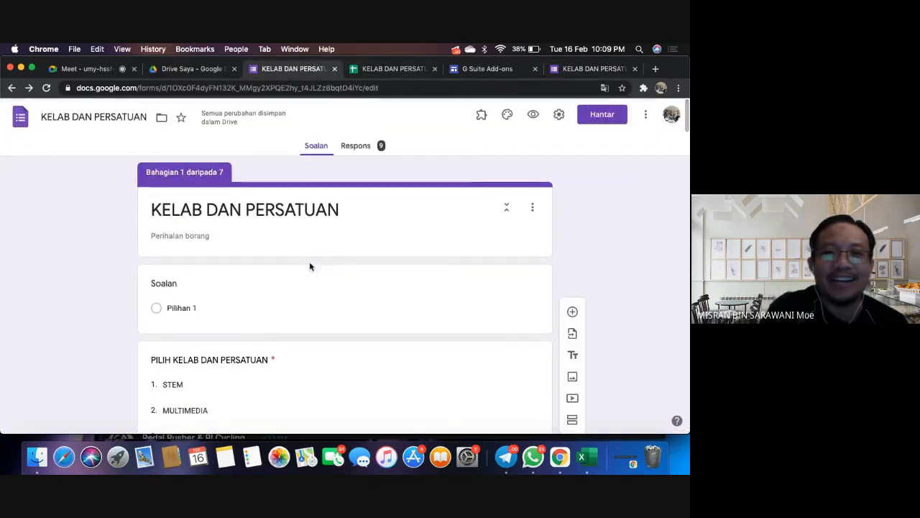
{"action": "left_click", "coordinate": [307, 292]}
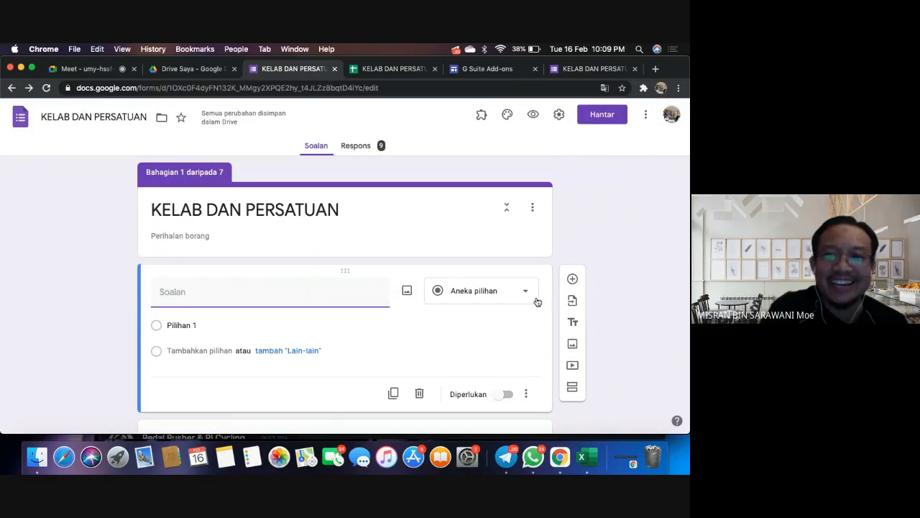
{"action": "left_click", "coordinate": [526, 394]}
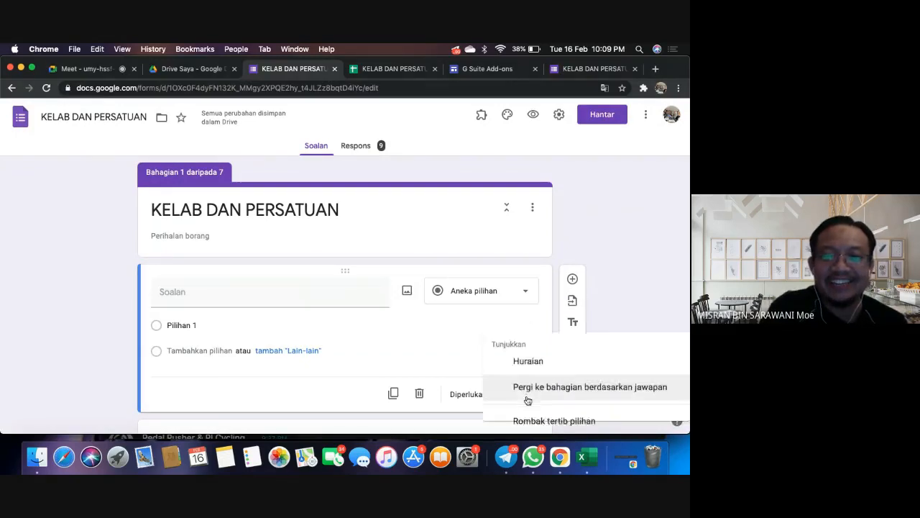
{"action": "left_click", "coordinate": [419, 394]}
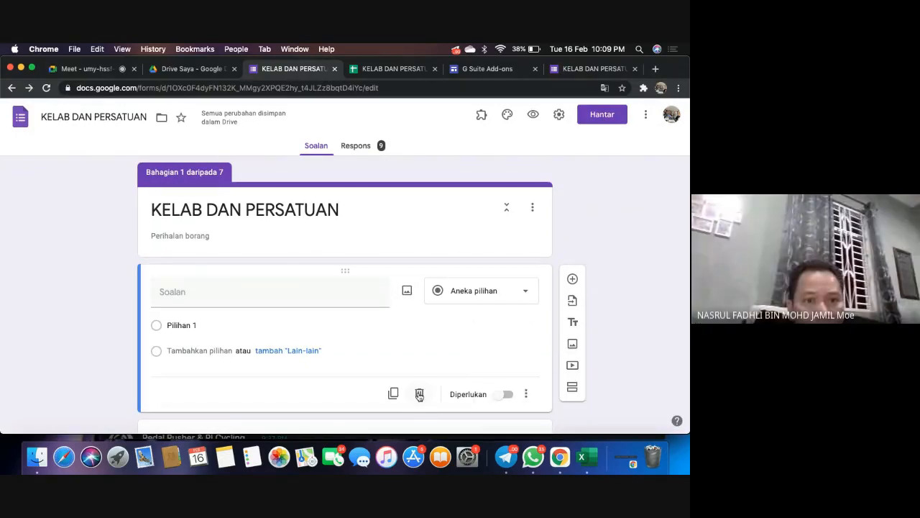
{"action": "left_click", "coordinate": [421, 393]}
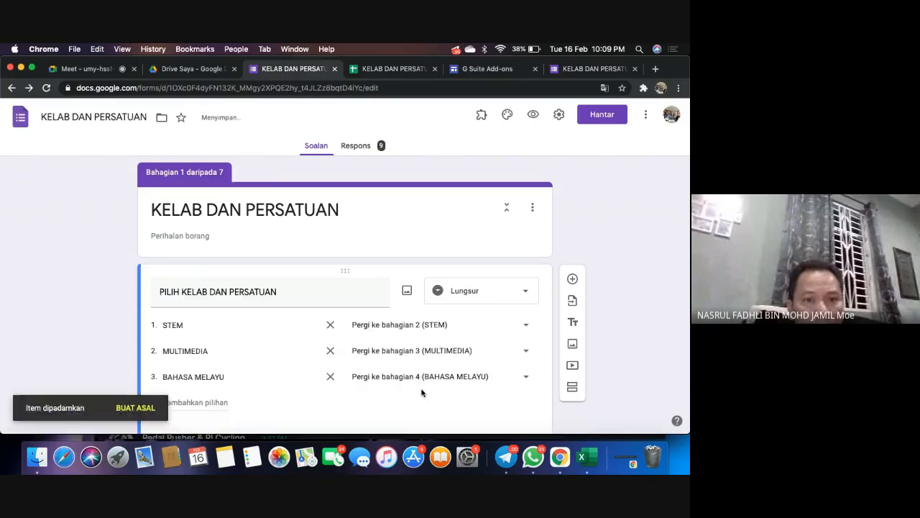
- Reload the live form, choose BAHASA MELAYU as the club and continue to its section
{"action": "left_click", "coordinate": [532, 116]}
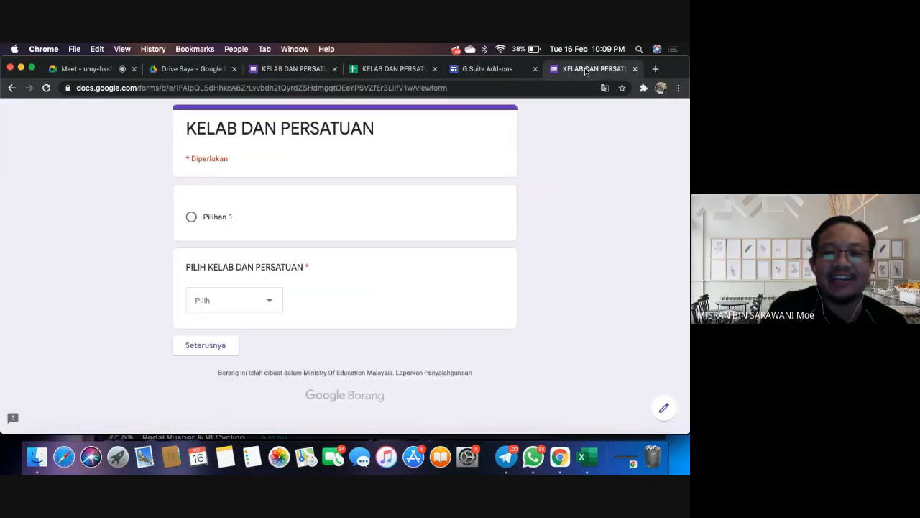
{"action": "left_click", "coordinate": [500, 89]}
{"action": "key", "text": "Return"}
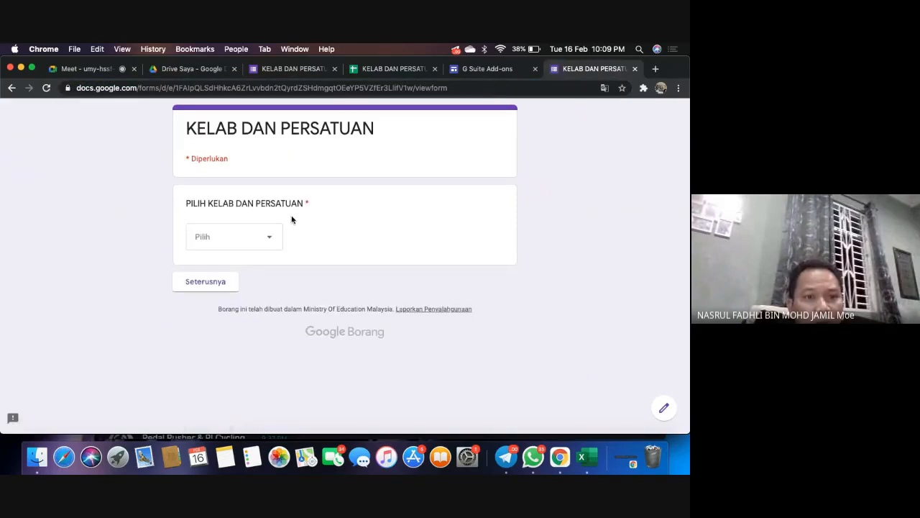
{"action": "left_click", "coordinate": [271, 238]}
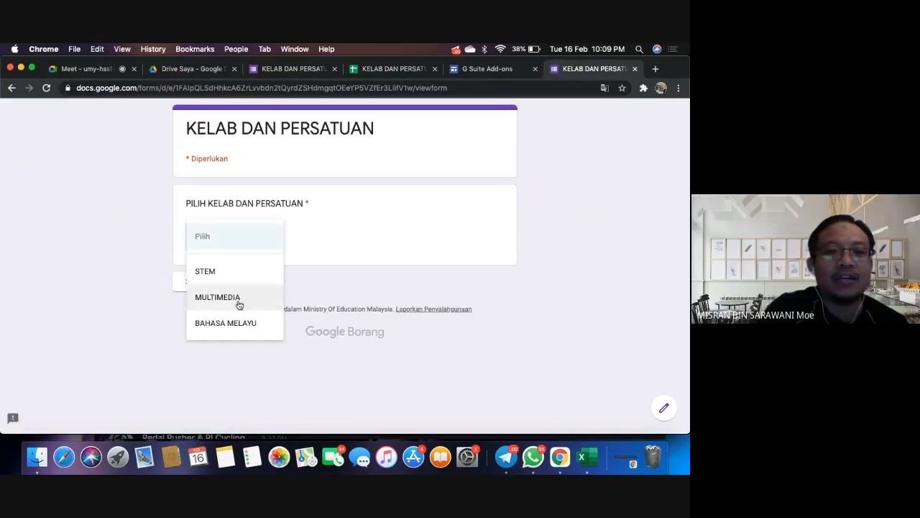
{"action": "left_click", "coordinate": [239, 323]}
{"action": "left_click", "coordinate": [205, 282]}
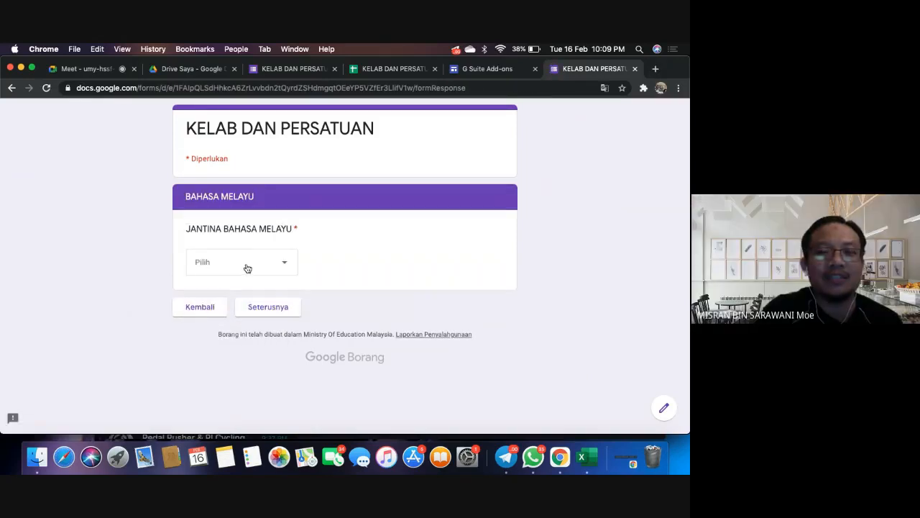
- Answer LELAKI MELAYU for JANTINA BAHASA MELAYU and 2UKM for PILIH TINGKATAN, continuing to the 2UKM section
{"action": "left_click", "coordinate": [244, 266]}
{"action": "left_click", "coordinate": [244, 302]}
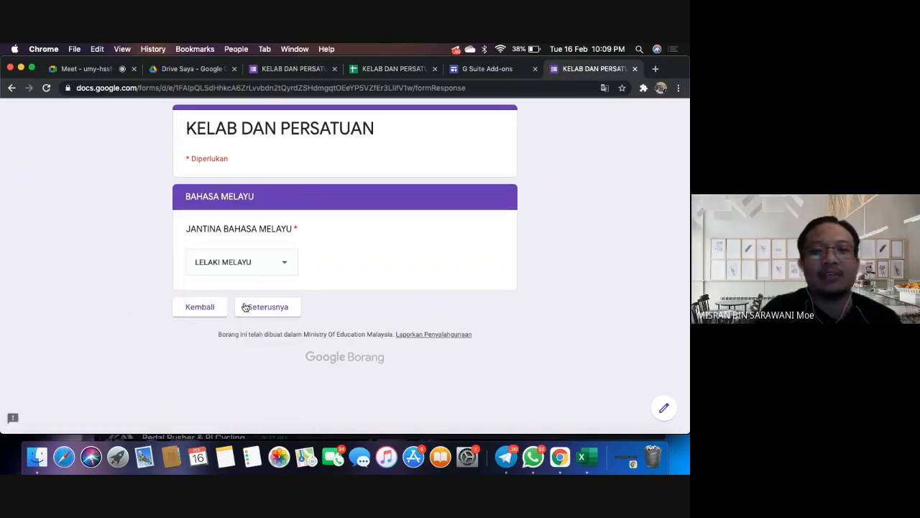
{"action": "left_click", "coordinate": [273, 311]}
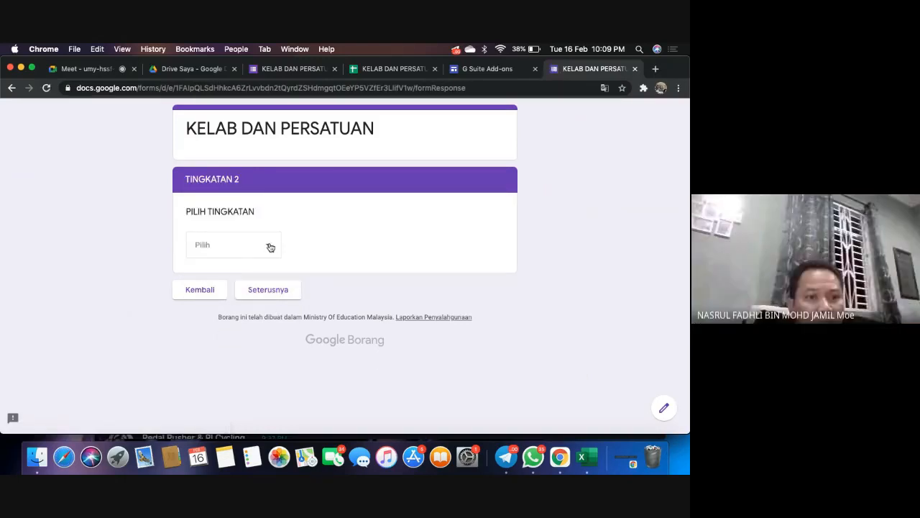
{"action": "left_click", "coordinate": [270, 248]}
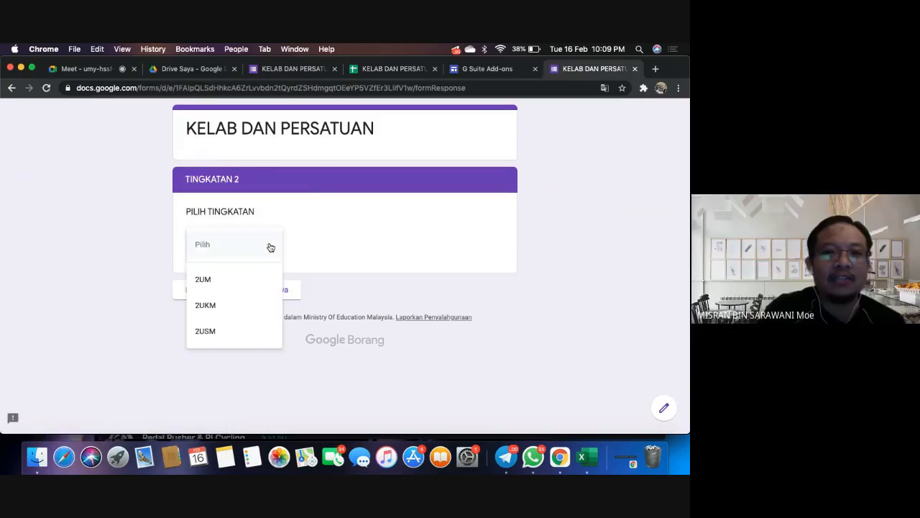
{"action": "left_click", "coordinate": [221, 309]}
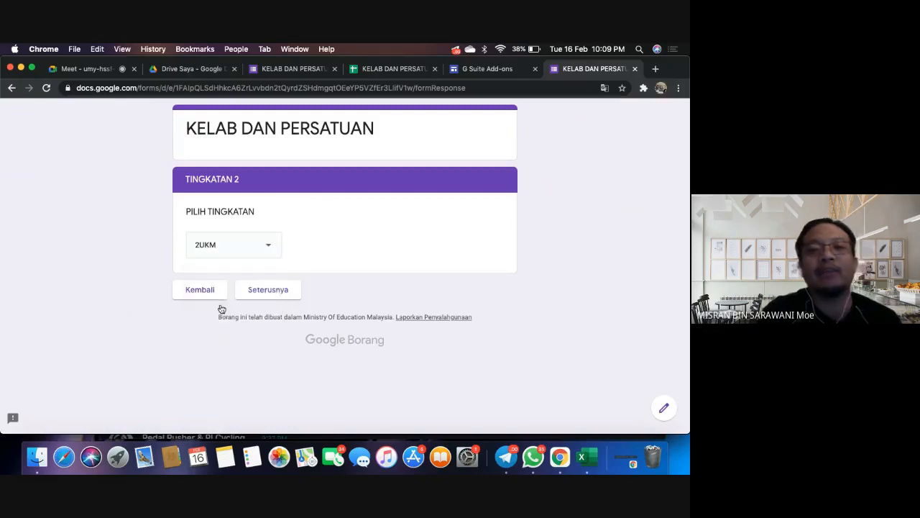
{"action": "left_click", "coordinate": [286, 294]}
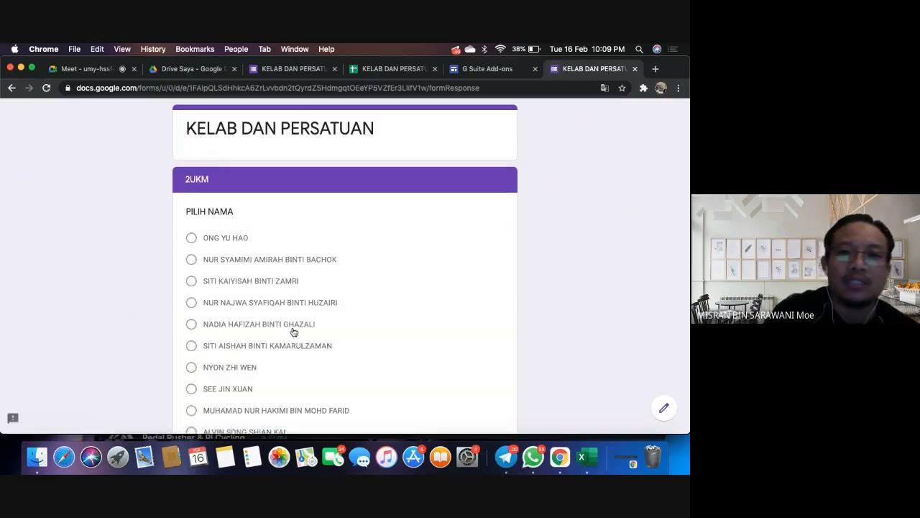
- Select the ninth student's name under PILIH NAMA in the 2UKM section and submit the test response
{"action": "scroll", "coordinate": [294, 352], "scroll_direction": "down", "scroll_amount": 3}
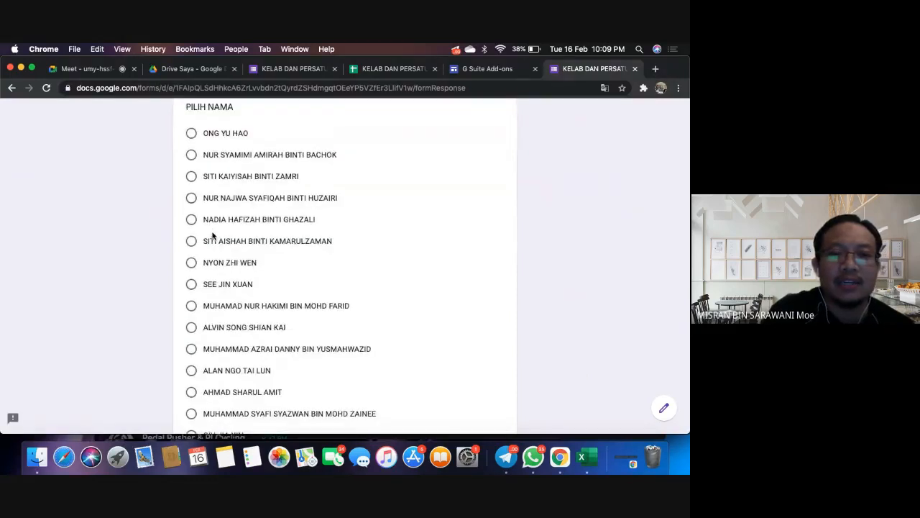
{"action": "scroll", "coordinate": [213, 235], "scroll_direction": "up", "scroll_amount": 1}
{"action": "scroll", "coordinate": [213, 235], "scroll_direction": "down", "scroll_amount": 2}
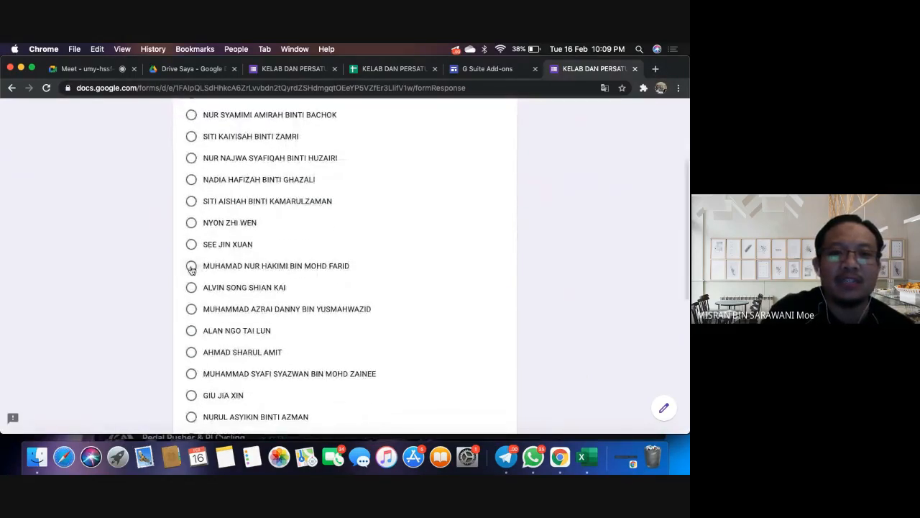
{"action": "left_click", "coordinate": [192, 266]}
{"action": "scroll", "coordinate": [304, 331], "scroll_direction": "down", "scroll_amount": 5}
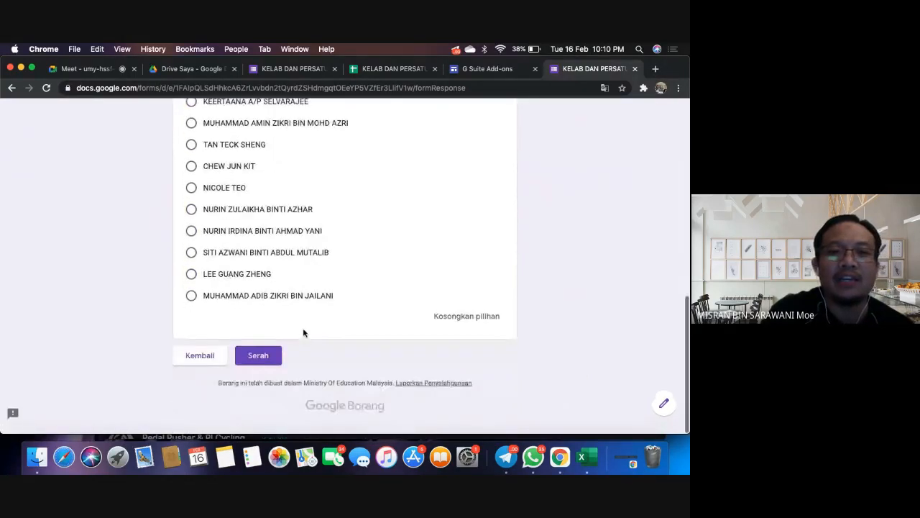
{"action": "left_click", "coordinate": [268, 362]}
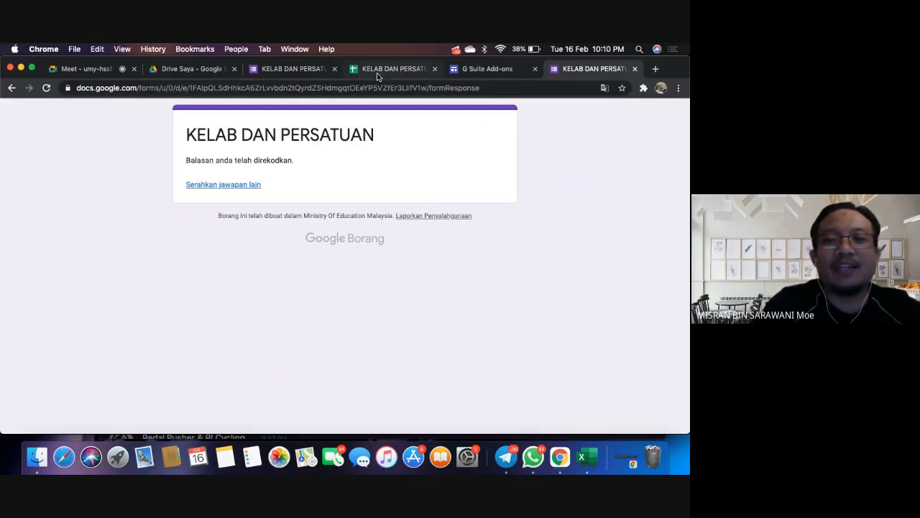
- Change the PILIH NAMA question in the 2UKM section of the form editor to the Lungsur question type
{"action": "left_click", "coordinate": [310, 69]}
{"action": "scroll", "coordinate": [427, 282], "scroll_direction": "down", "scroll_amount": 20}
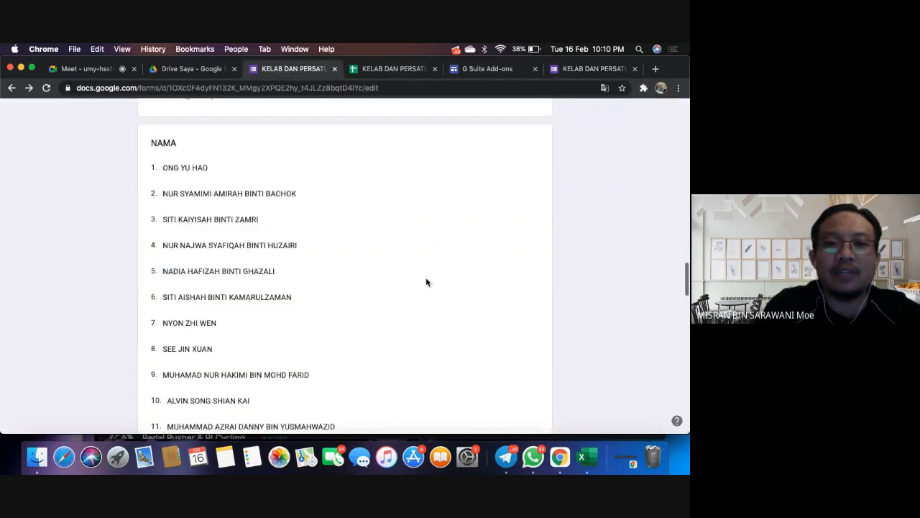
{"action": "scroll", "coordinate": [427, 283], "scroll_direction": "up", "scroll_amount": 10}
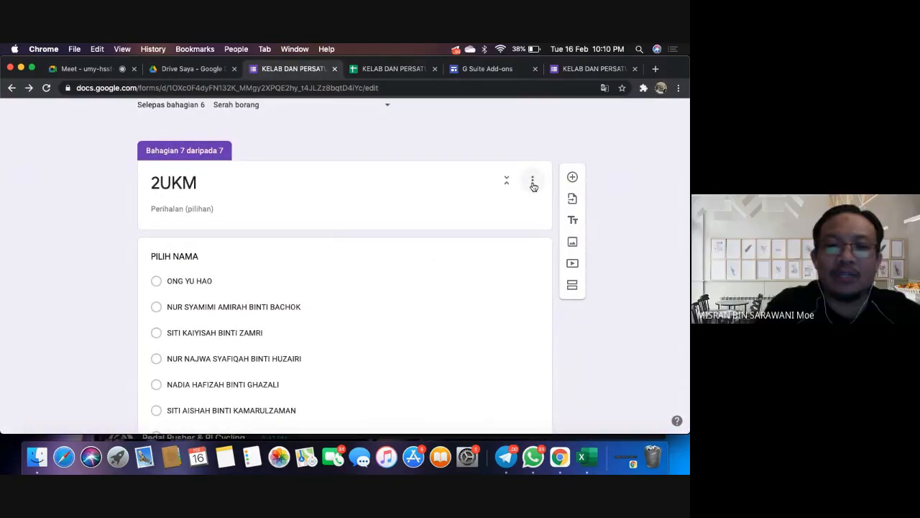
{"action": "left_click", "coordinate": [503, 192]}
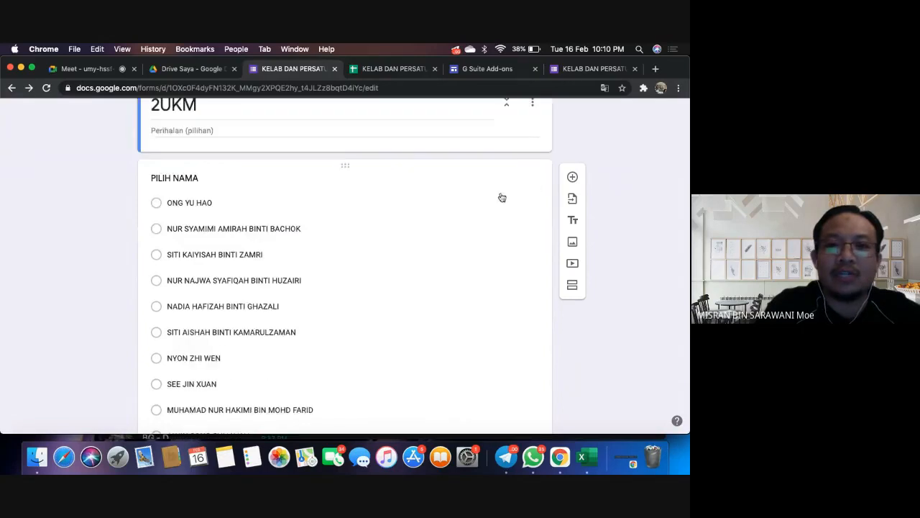
{"action": "left_click", "coordinate": [501, 197]}
{"action": "left_click", "coordinate": [523, 191]}
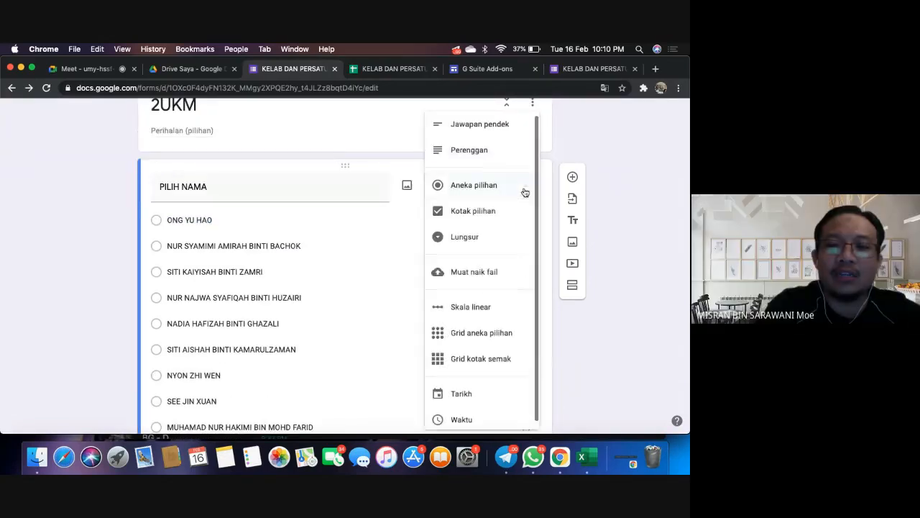
{"action": "left_click", "coordinate": [500, 236]}
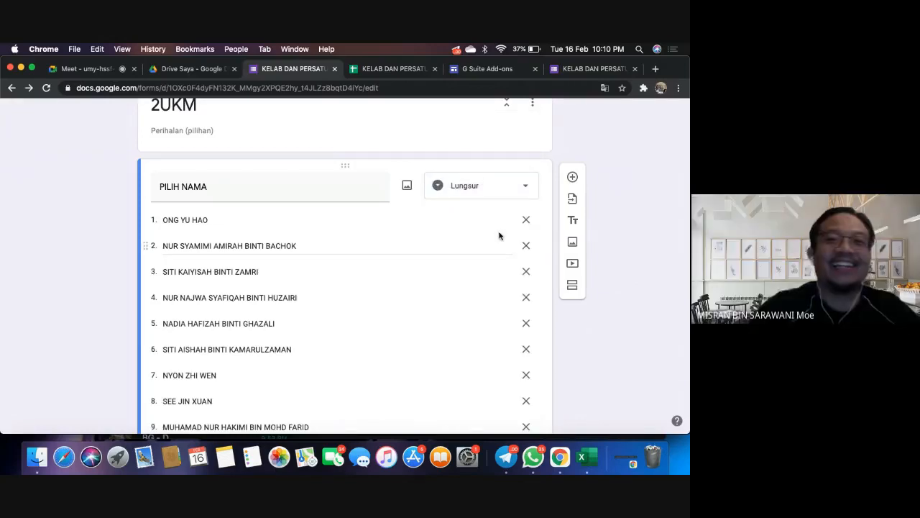
{"action": "scroll", "coordinate": [472, 297], "scroll_direction": "down", "scroll_amount": 1}
{"action": "scroll", "coordinate": [470, 300], "scroll_direction": "down", "scroll_amount": 10}
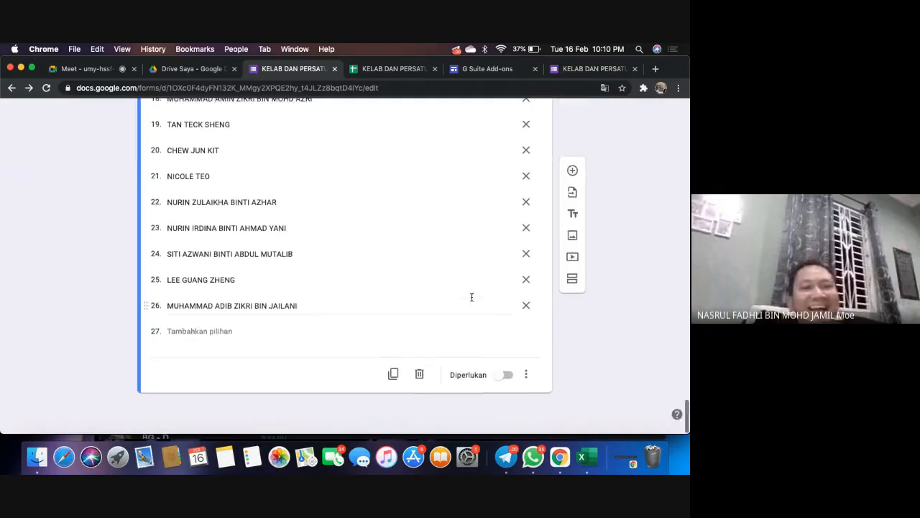
{"action": "scroll", "coordinate": [471, 299], "scroll_direction": "up", "scroll_amount": 6}
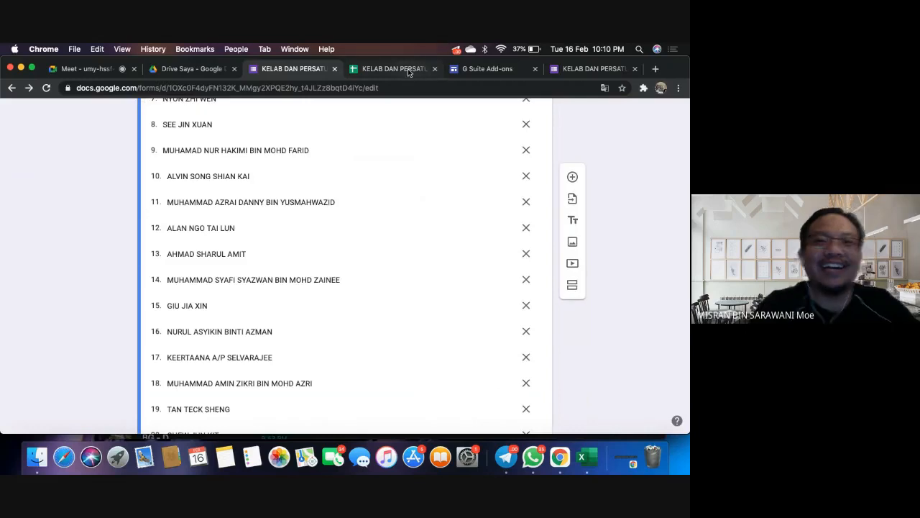
- Check the latest test entries in the KELAB DAN PERSATUAN (Respons) spreadsheet, including the name columns
{"action": "left_click", "coordinate": [408, 68]}
{"action": "left_click", "coordinate": [462, 328]}
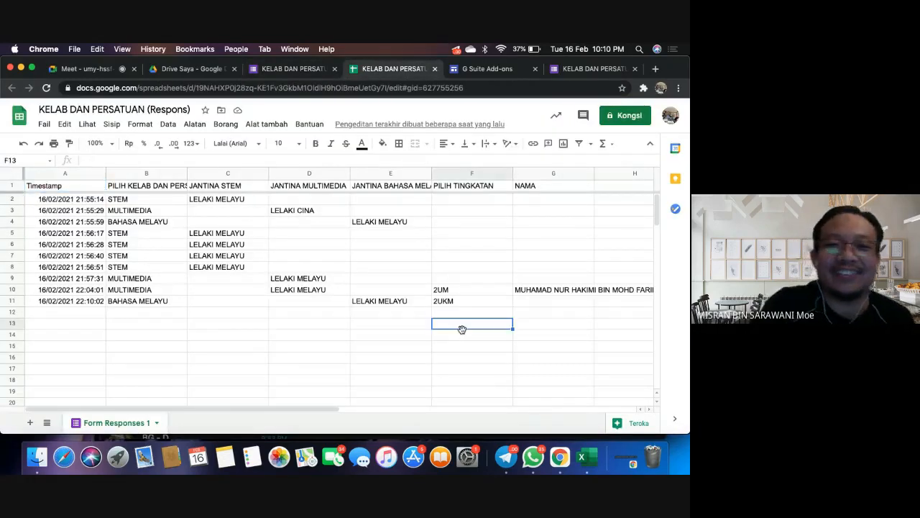
{"action": "scroll", "coordinate": [462, 329], "scroll_direction": "right", "scroll_amount": 5}
{"action": "scroll", "coordinate": [463, 328], "scroll_direction": "left", "scroll_amount": 5}
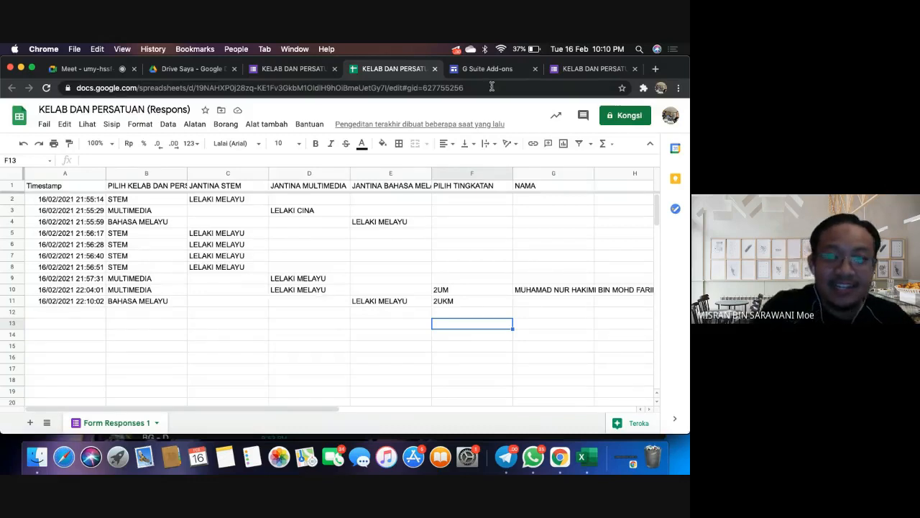
{"action": "left_click", "coordinate": [581, 71]}
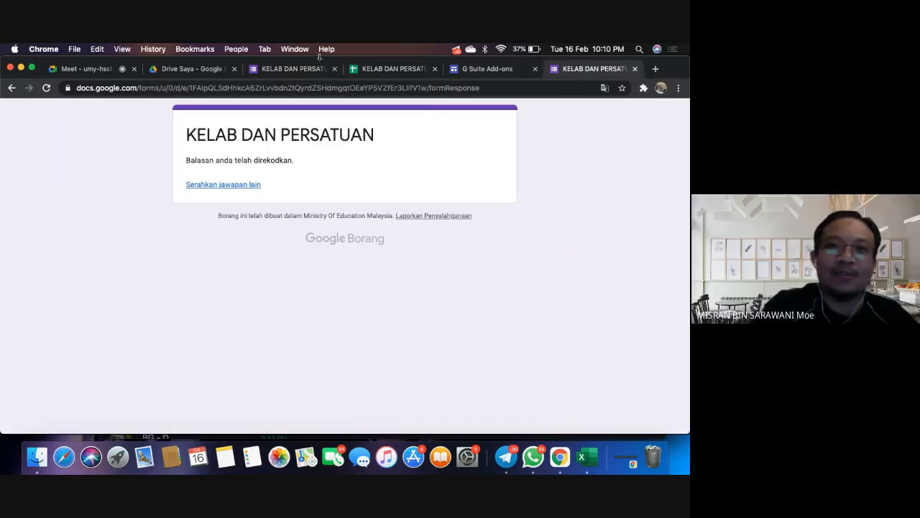
- Open the Choice Eliminator 2 configuration for the KELAB DAN PERSATUAN form and dismiss the author's note
{"action": "left_click", "coordinate": [272, 69]}
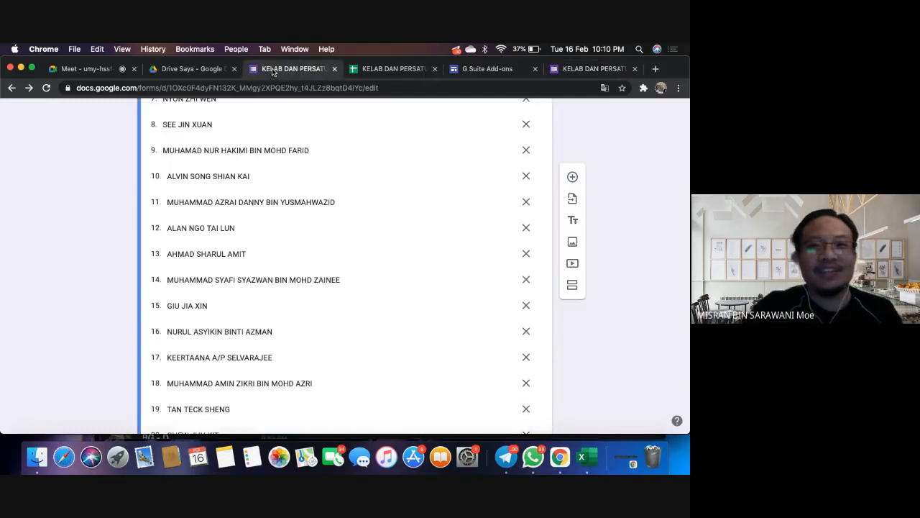
{"action": "scroll", "coordinate": [668, 272], "scroll_direction": "up", "scroll_amount": 20}
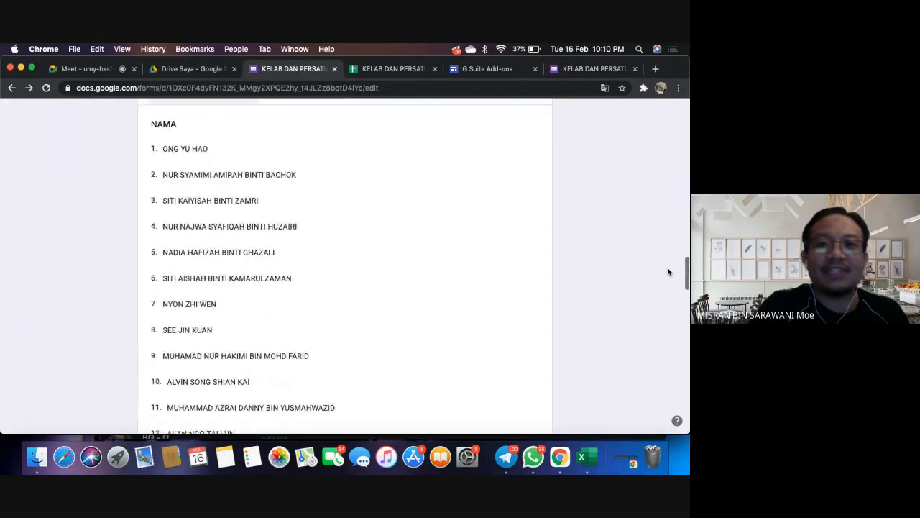
{"action": "scroll", "coordinate": [668, 272], "scroll_direction": "up", "scroll_amount": 5}
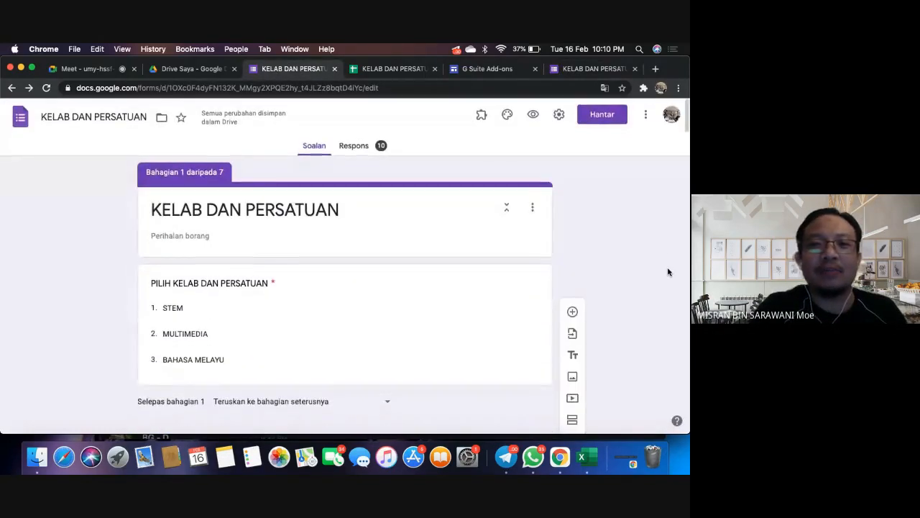
{"action": "left_click", "coordinate": [482, 116]}
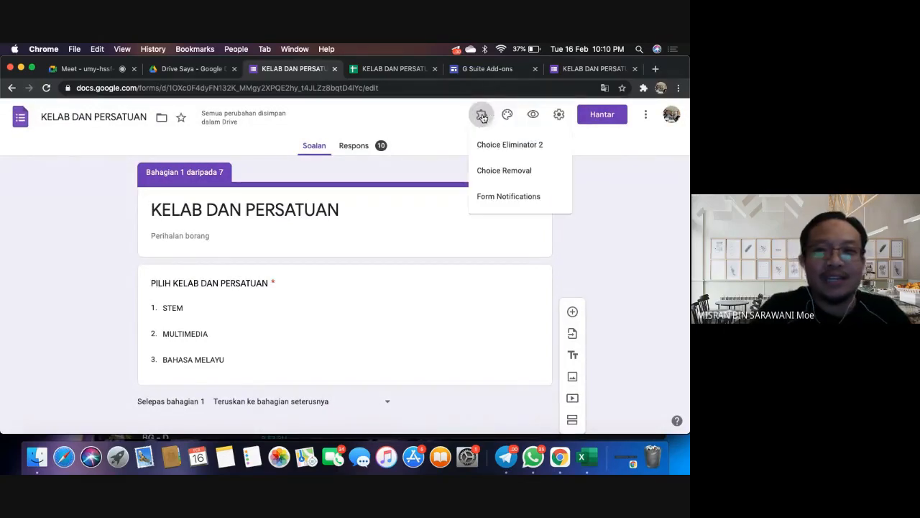
{"action": "left_click", "coordinate": [521, 148]}
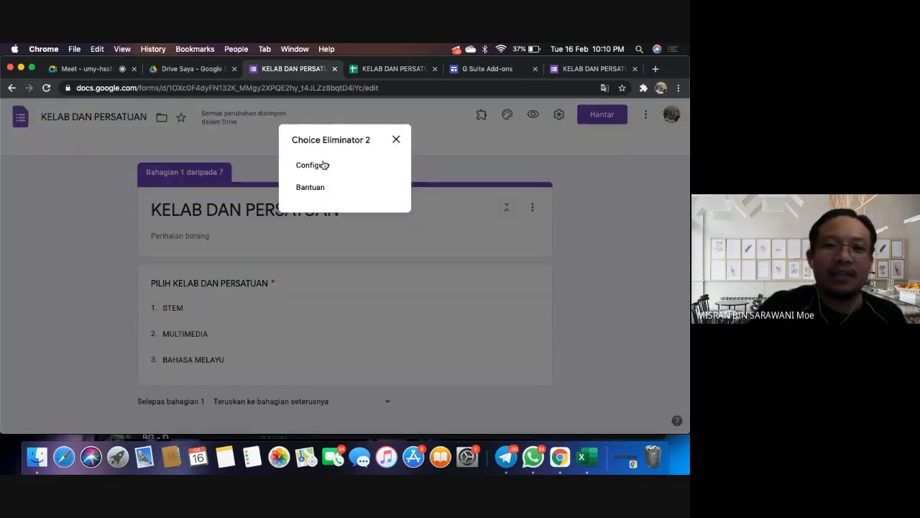
{"action": "left_click", "coordinate": [314, 167]}
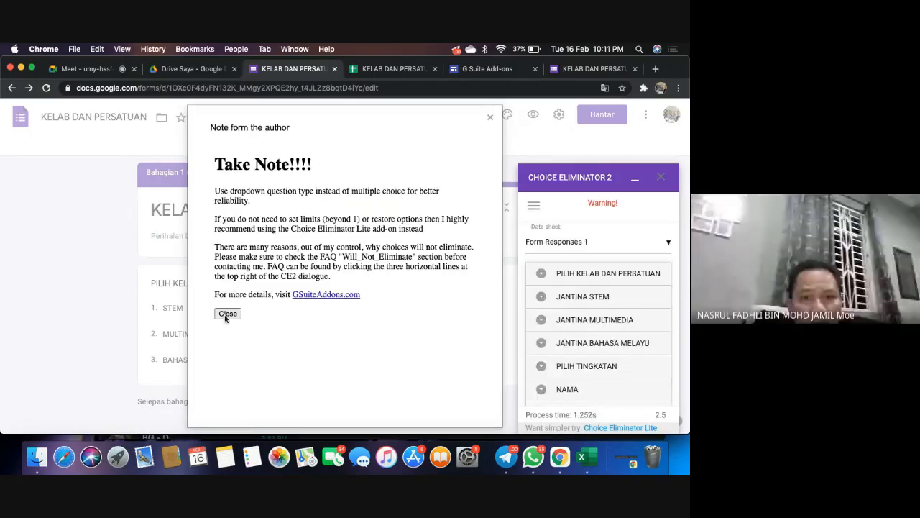
{"action": "left_click", "coordinate": [227, 313]}
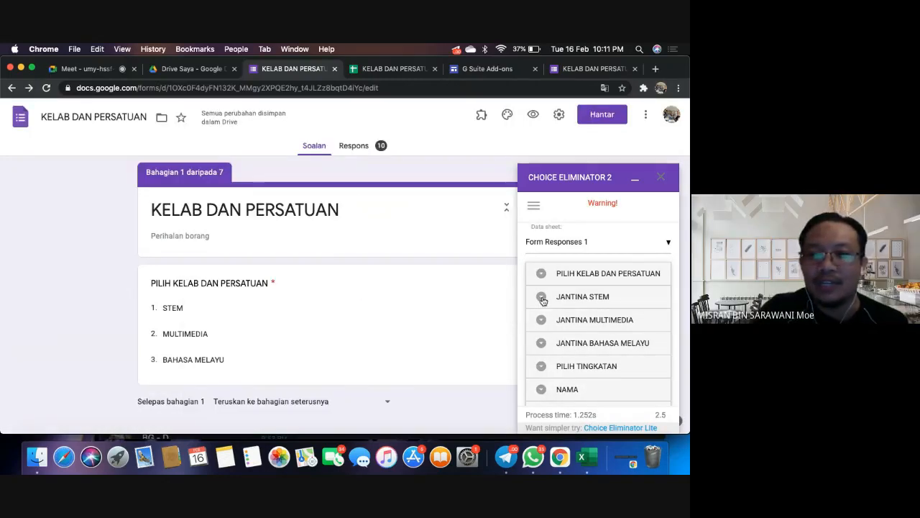
- Turn on Eliminate Choices for the JANTINA STEM question in Choice Eliminator 2
{"action": "left_click", "coordinate": [541, 297]}
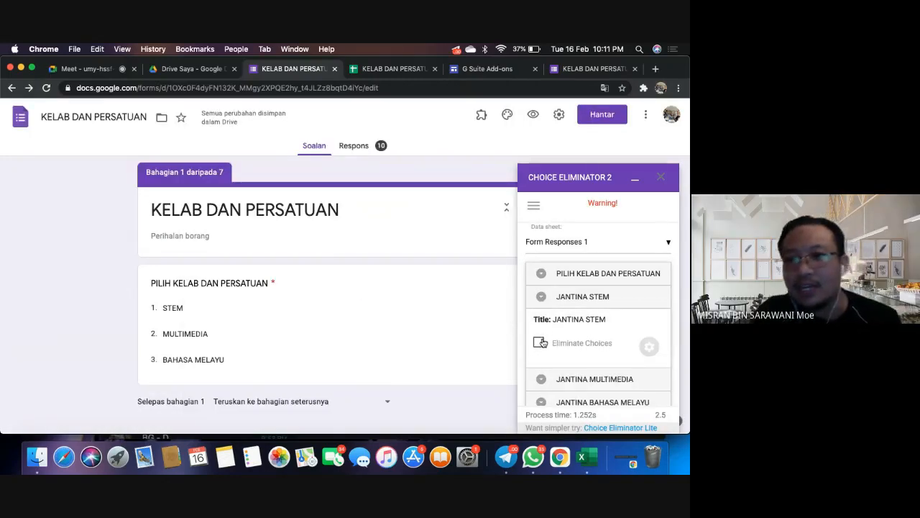
{"action": "scroll", "coordinate": [542, 348], "scroll_direction": "down", "scroll_amount": 1}
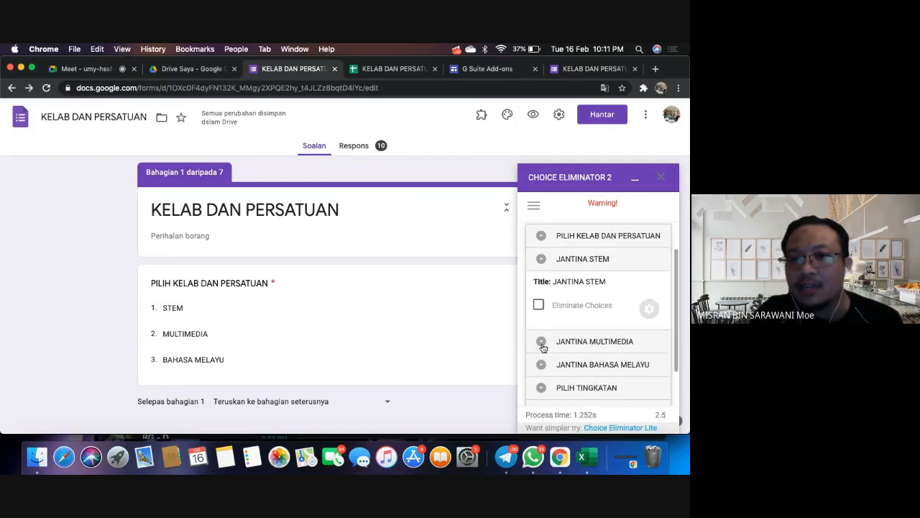
{"action": "left_click", "coordinate": [538, 307]}
{"action": "scroll", "coordinate": [561, 332], "scroll_direction": "down", "scroll_amount": 1}
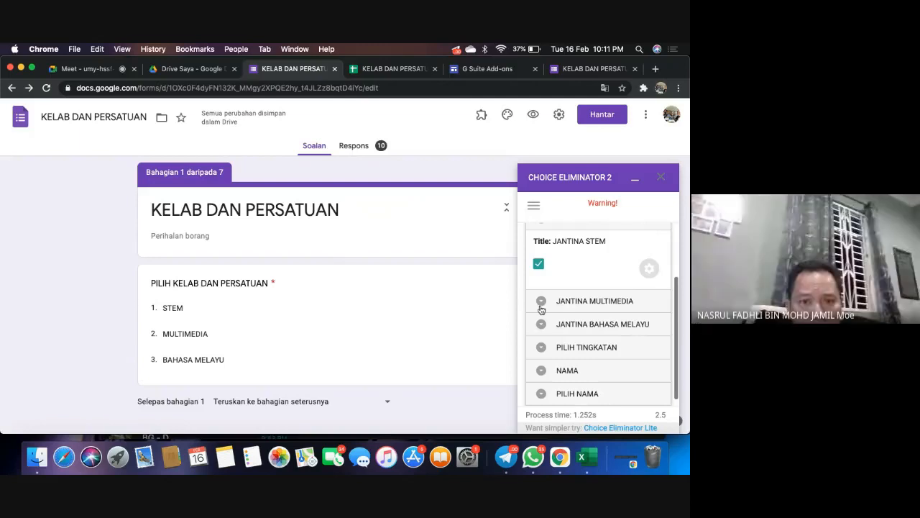
- Turn on Eliminate Choices for the JANTINA MULTIMEDIA question in Choice Eliminator 2
{"action": "left_click", "coordinate": [541, 301]}
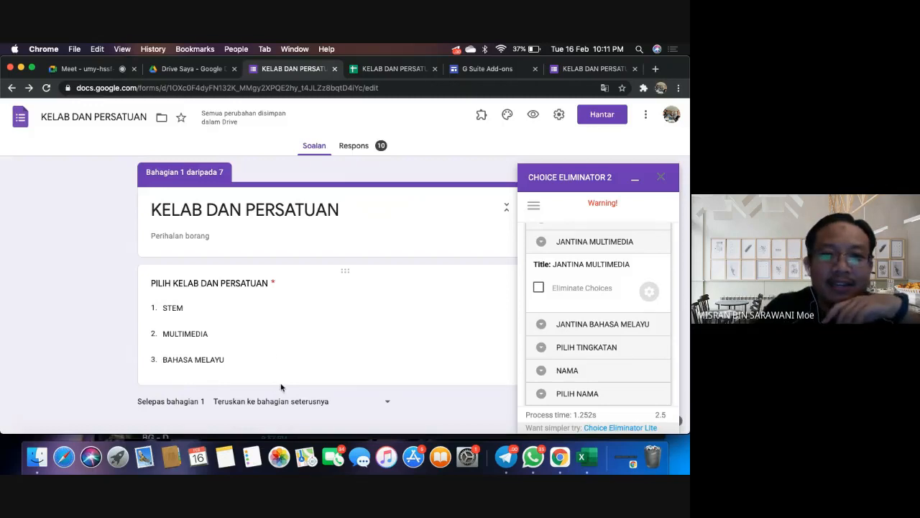
{"action": "left_click", "coordinate": [289, 352]}
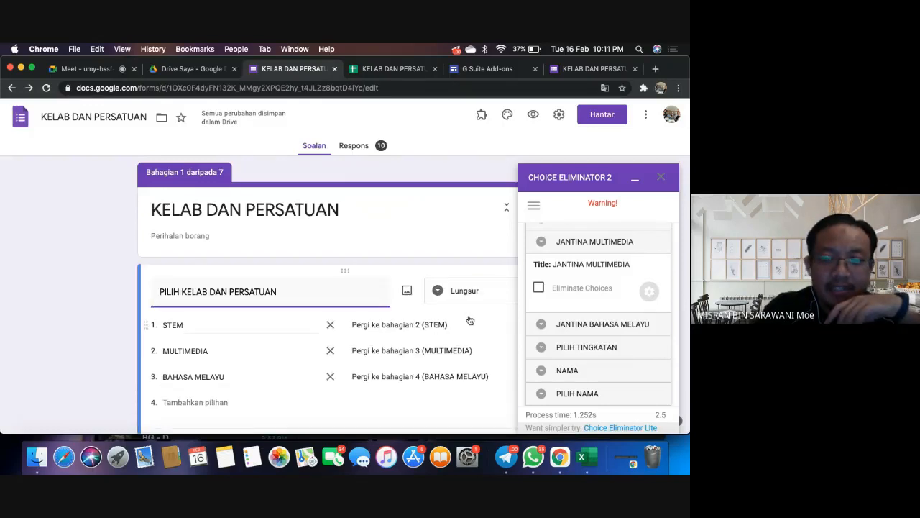
{"action": "scroll", "coordinate": [428, 357], "scroll_direction": "down", "scroll_amount": 2}
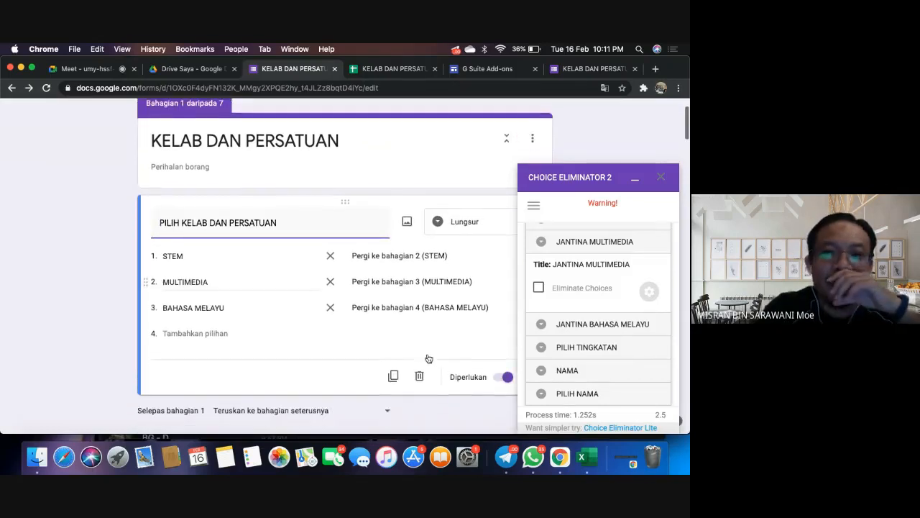
{"action": "scroll", "coordinate": [566, 345], "scroll_direction": "up", "scroll_amount": 3}
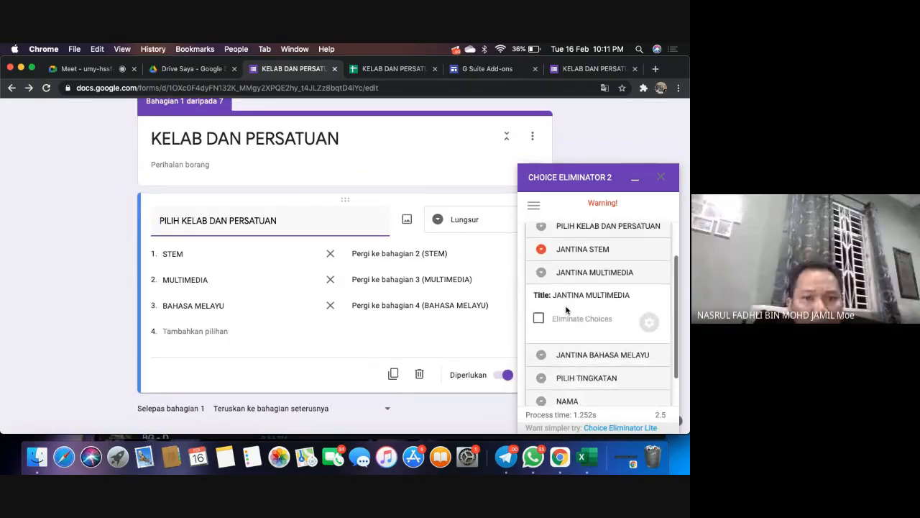
{"action": "left_click", "coordinate": [538, 318]}
{"action": "scroll", "coordinate": [564, 327], "scroll_direction": "down", "scroll_amount": 1}
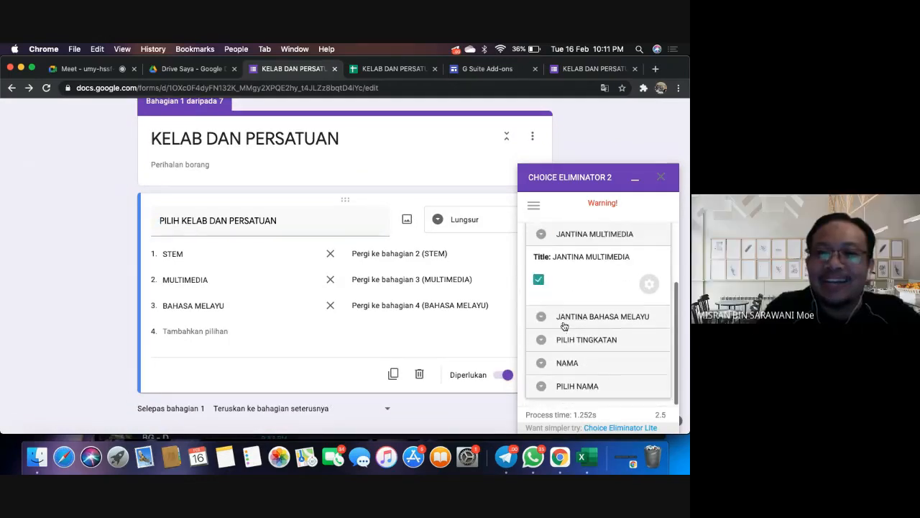
- Try to turn on Eliminate Choices for JANTINA BAHASA MELAYU and PILIH KELAB DAN PERSATUAN
{"action": "left_click", "coordinate": [564, 322]}
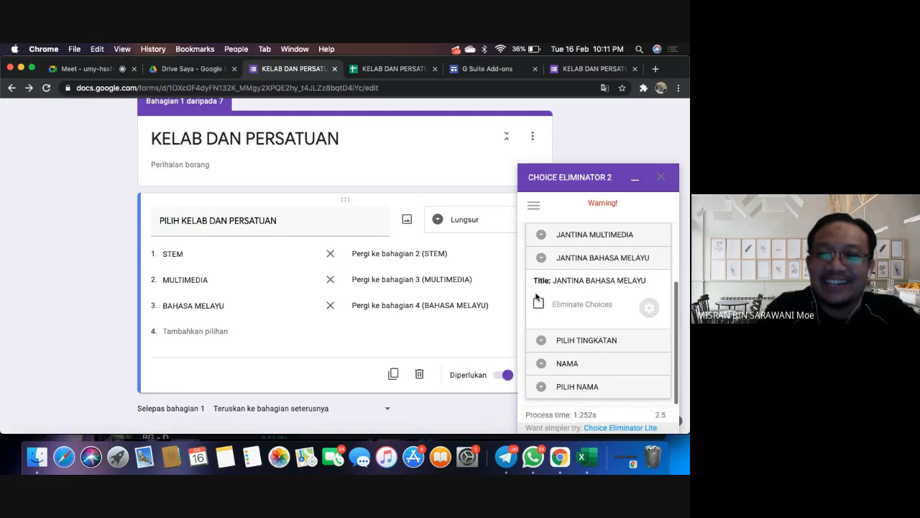
{"action": "left_click", "coordinate": [539, 305]}
{"action": "left_click", "coordinate": [544, 342]}
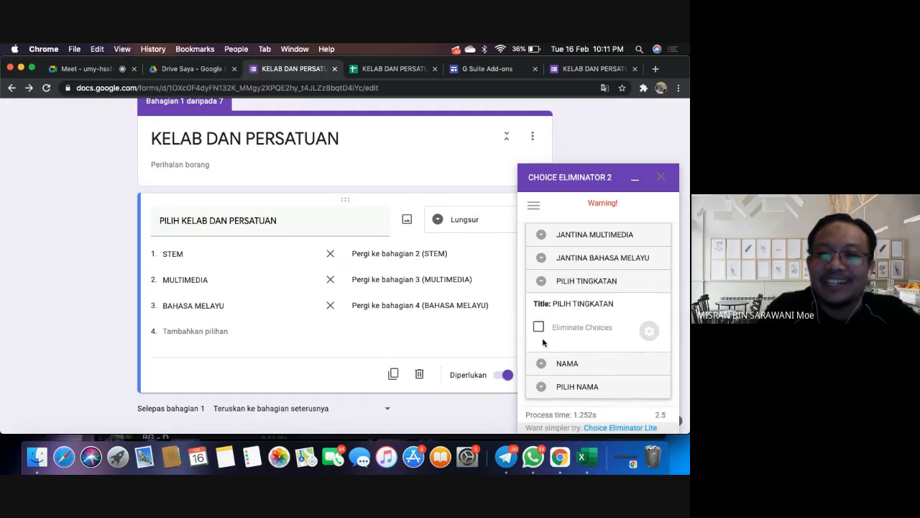
{"action": "left_click", "coordinate": [543, 285]}
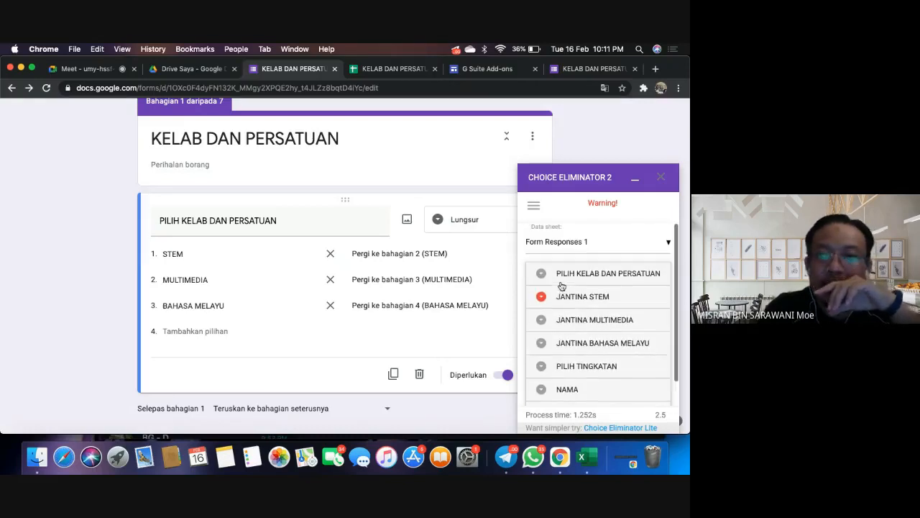
{"action": "left_click", "coordinate": [543, 275]}
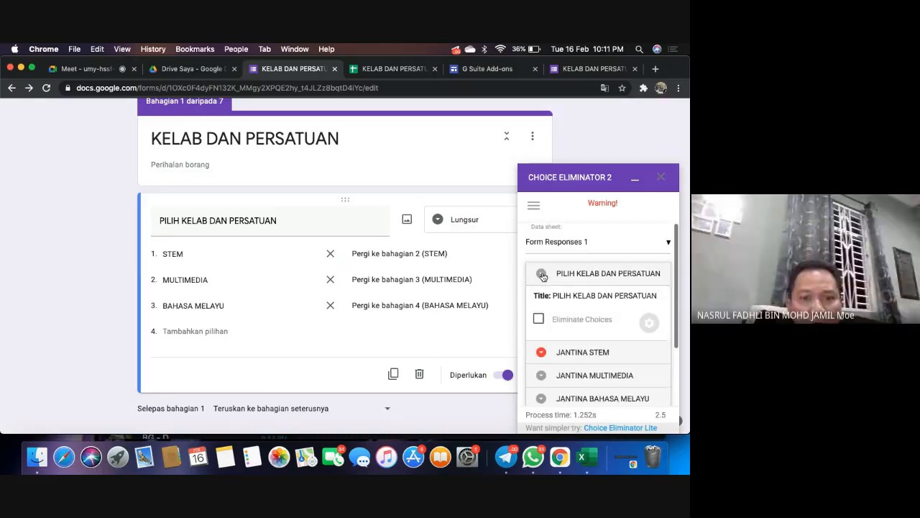
{"action": "left_click", "coordinate": [538, 320]}
{"action": "scroll", "coordinate": [541, 321], "scroll_direction": "down", "scroll_amount": 3}
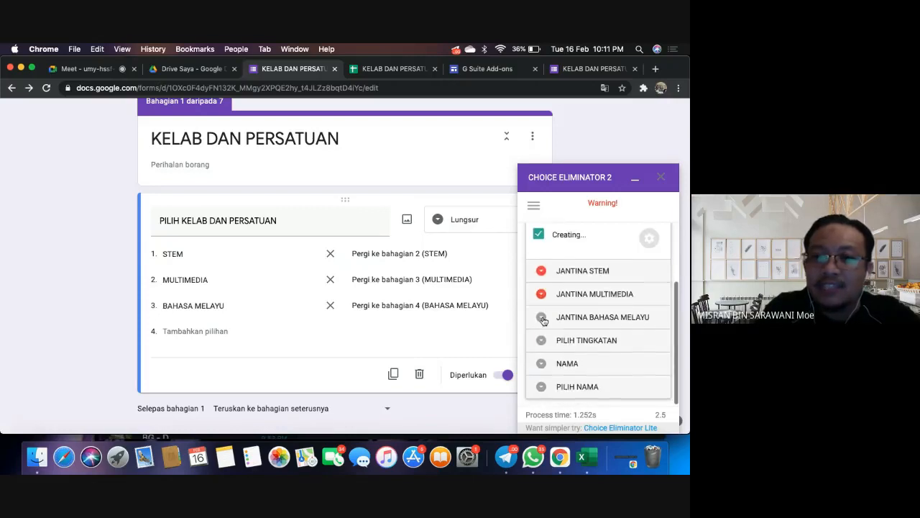
- Turn on Eliminate Choices for the JANTINA BAHASA MELAYU question in Choice Eliminator 2
{"action": "left_click", "coordinate": [542, 318]}
{"action": "left_click", "coordinate": [539, 322]}
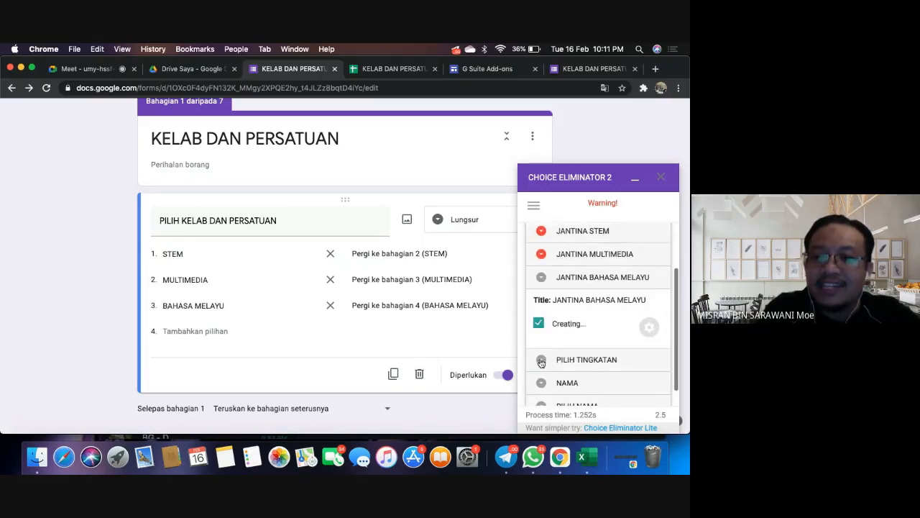
{"action": "left_click", "coordinate": [540, 360]}
{"action": "left_click", "coordinate": [541, 305]}
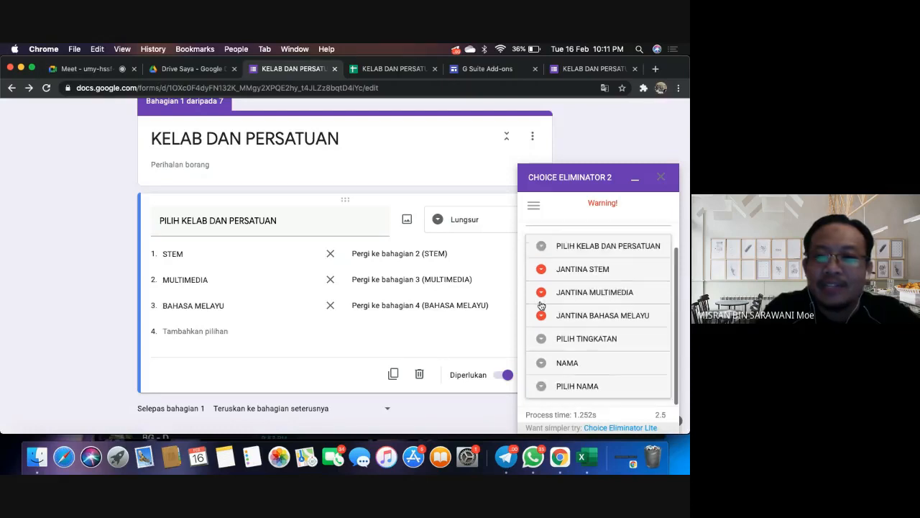
- Turn on Eliminate Choices for PILIH KELAB DAN PERSATUAN and open its choice options
{"action": "scroll", "coordinate": [593, 292], "scroll_direction": "up", "scroll_amount": 2}
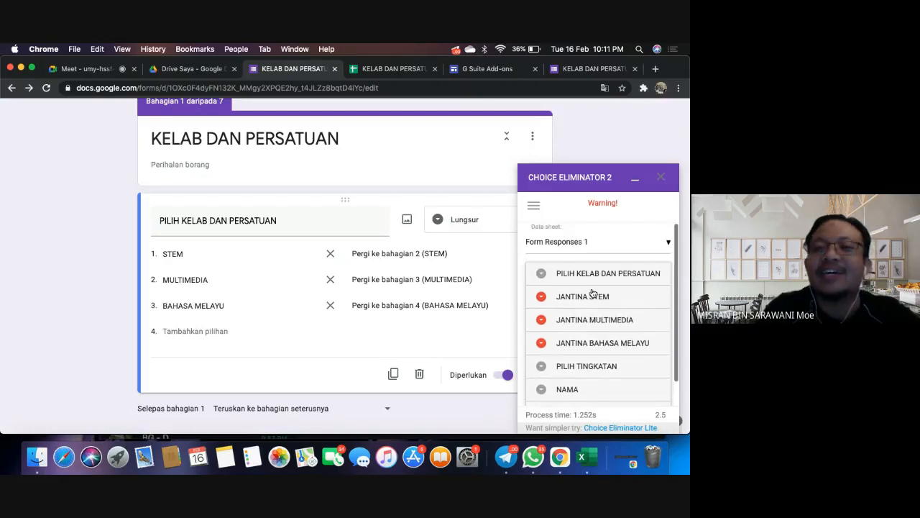
{"action": "left_click", "coordinate": [540, 273]}
{"action": "left_click", "coordinate": [539, 318]}
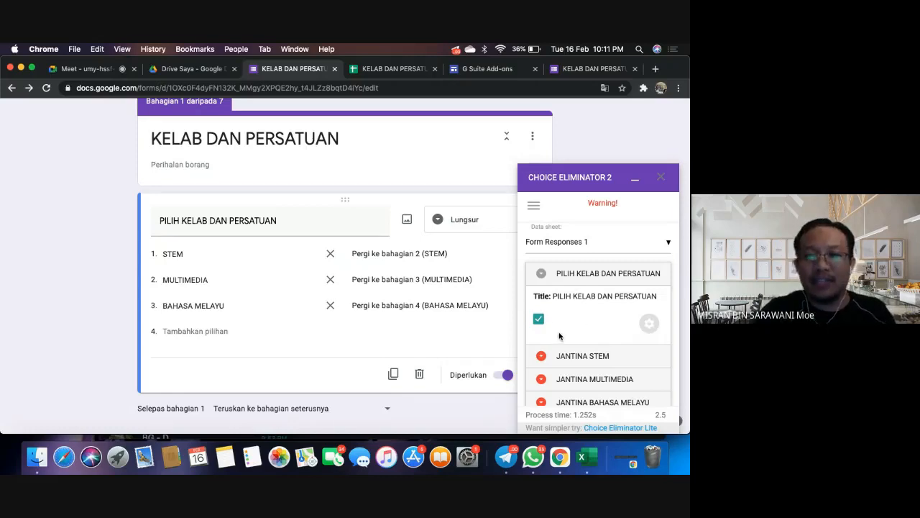
{"action": "left_click", "coordinate": [648, 324]}
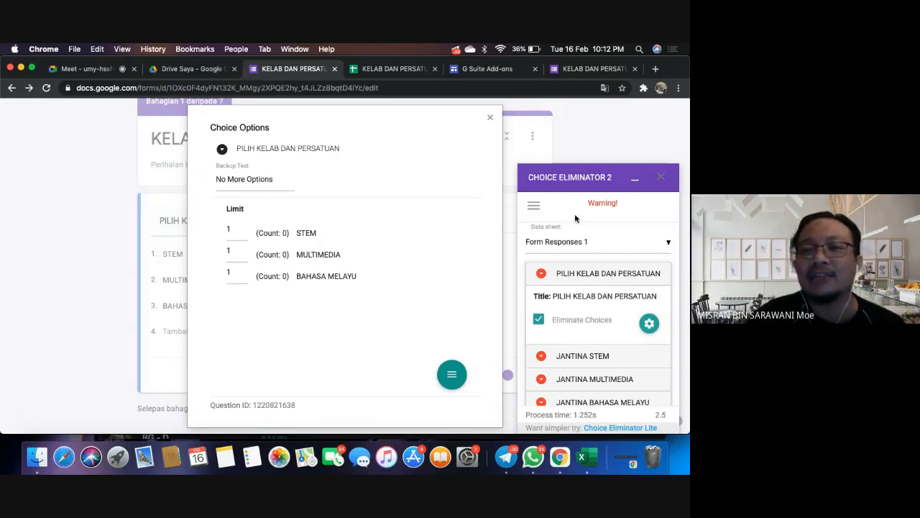
- Close the PILIH KELAB DAN PERSATUAN choice options and review the question list in Choice Eliminator 2 against the form
{"action": "left_click", "coordinate": [489, 118]}
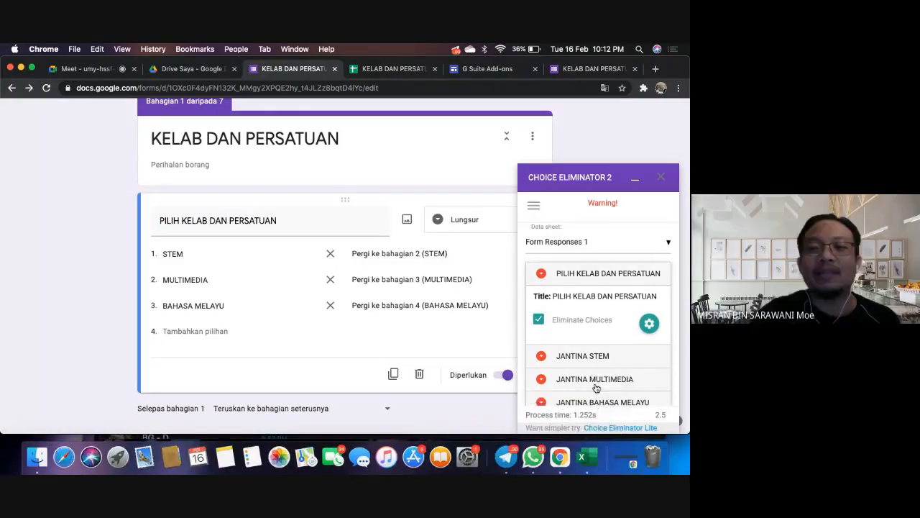
{"action": "scroll", "coordinate": [596, 388], "scroll_direction": "down", "scroll_amount": 3}
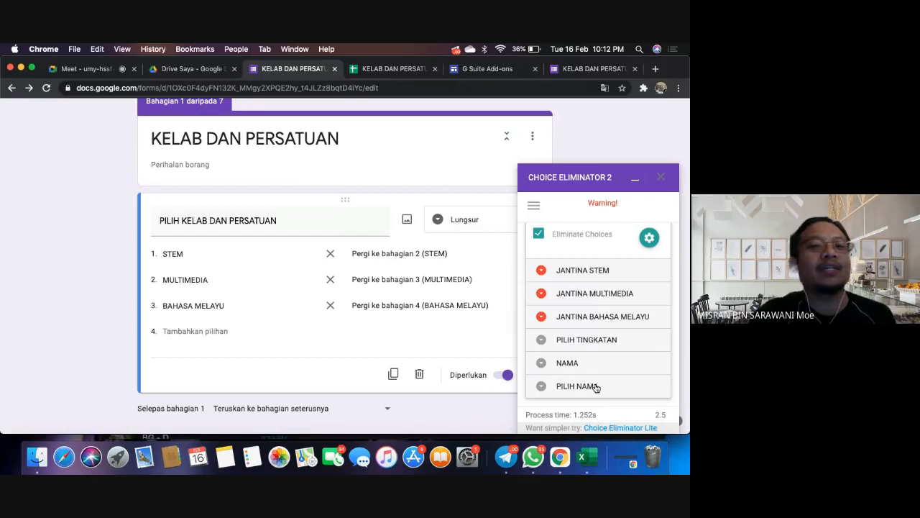
{"action": "scroll", "coordinate": [596, 387], "scroll_direction": "down", "scroll_amount": 3}
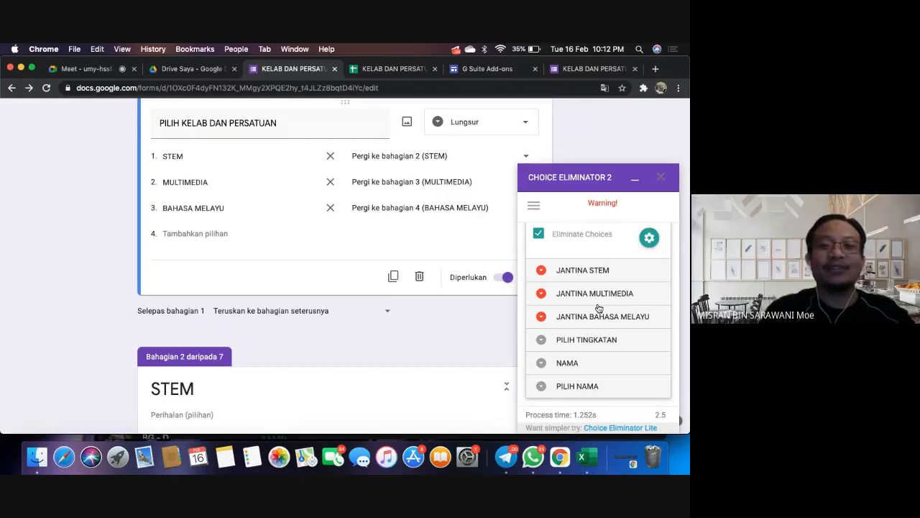
{"action": "scroll", "coordinate": [598, 307], "scroll_direction": "up", "scroll_amount": 3}
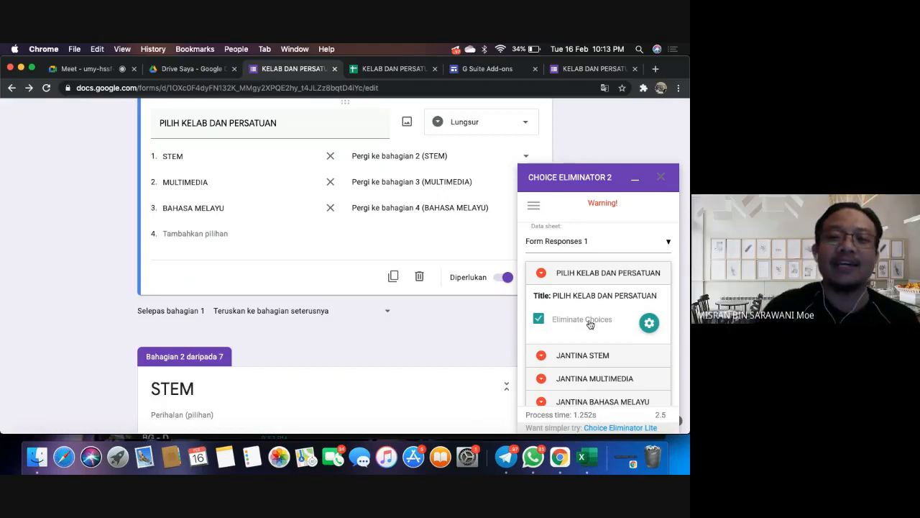
{"action": "scroll", "coordinate": [589, 324], "scroll_direction": "down", "scroll_amount": 3}
{"action": "scroll", "coordinate": [589, 324], "scroll_direction": "up", "scroll_amount": 2}
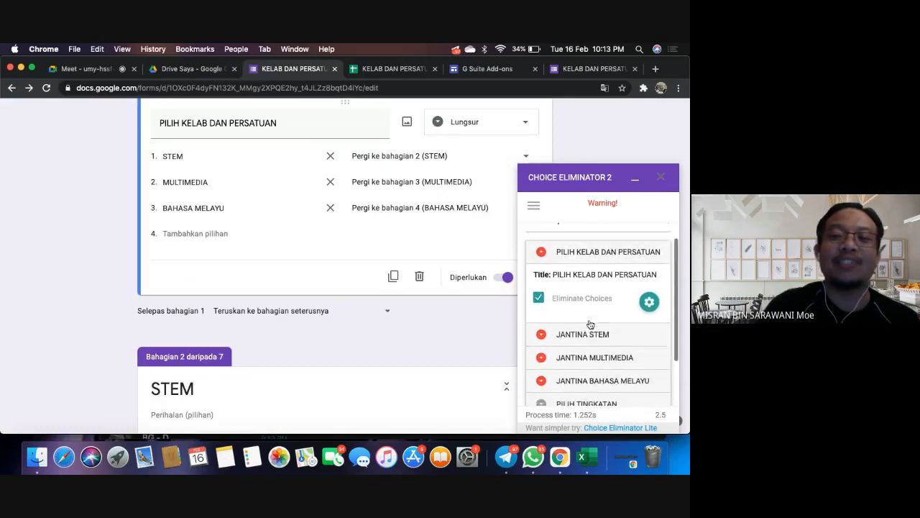
{"action": "scroll", "coordinate": [589, 324], "scroll_direction": "down", "scroll_amount": 2}
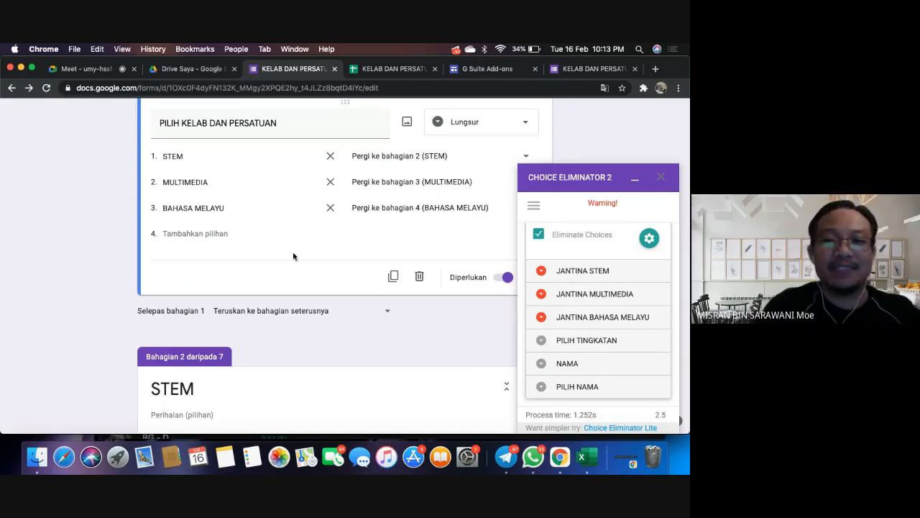
{"action": "scroll", "coordinate": [293, 254], "scroll_direction": "up", "scroll_amount": 2}
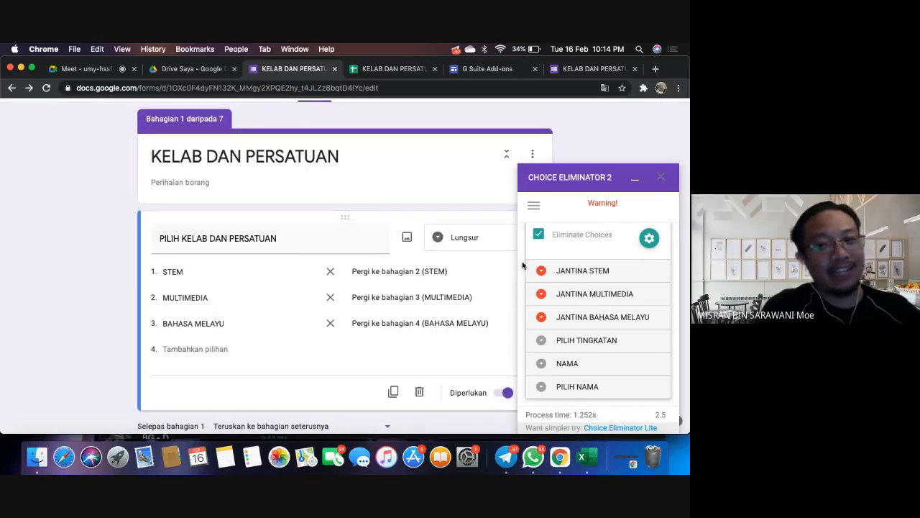
- Check the Eliminate Choices settings of the JANTINA STEM, JANTINA MULTIMEDIA and PILIH TINGKATAN questions, collapsing the question entries again
{"action": "left_click", "coordinate": [541, 272]}
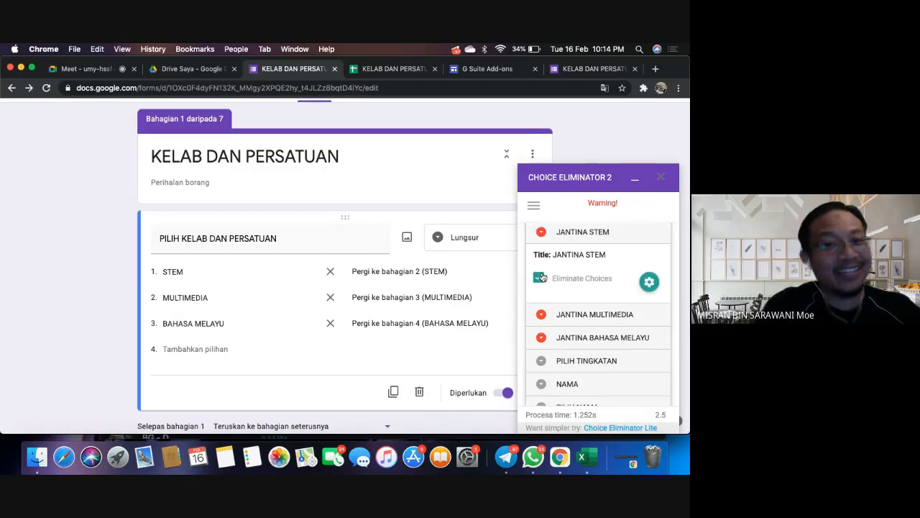
{"action": "left_click", "coordinate": [542, 314]}
{"action": "scroll", "coordinate": [545, 262], "scroll_direction": "down", "scroll_amount": 3}
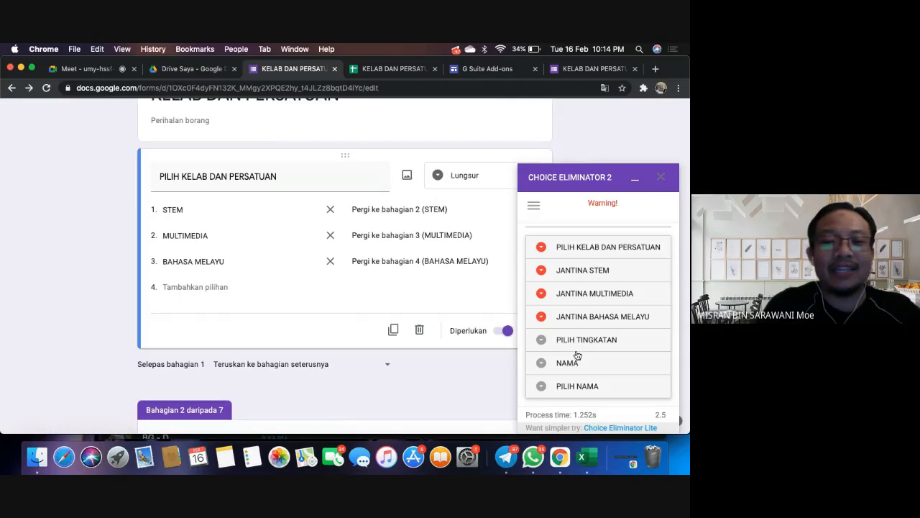
{"action": "scroll", "coordinate": [560, 335], "scroll_direction": "down", "scroll_amount": 2}
{"action": "left_click", "coordinate": [546, 338]}
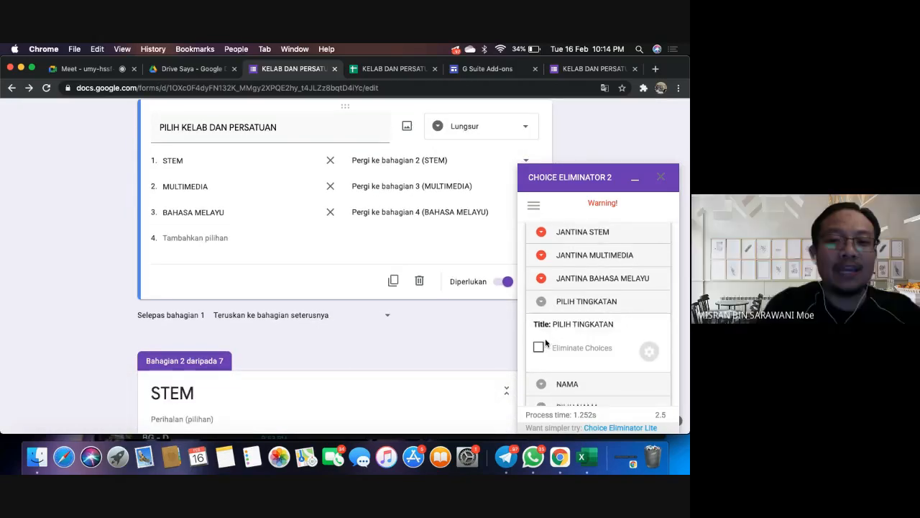
{"action": "left_click", "coordinate": [542, 302]}
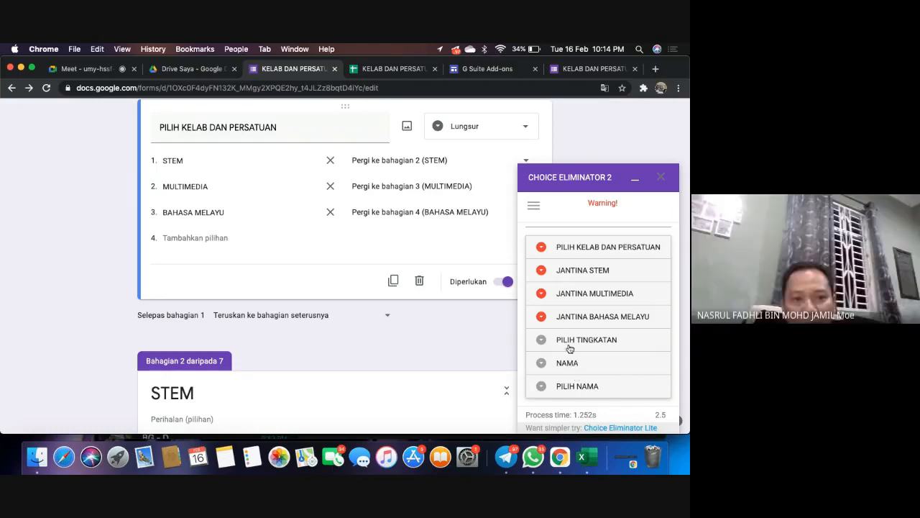
{"action": "scroll", "coordinate": [327, 271], "scroll_direction": "up", "scroll_amount": 5}
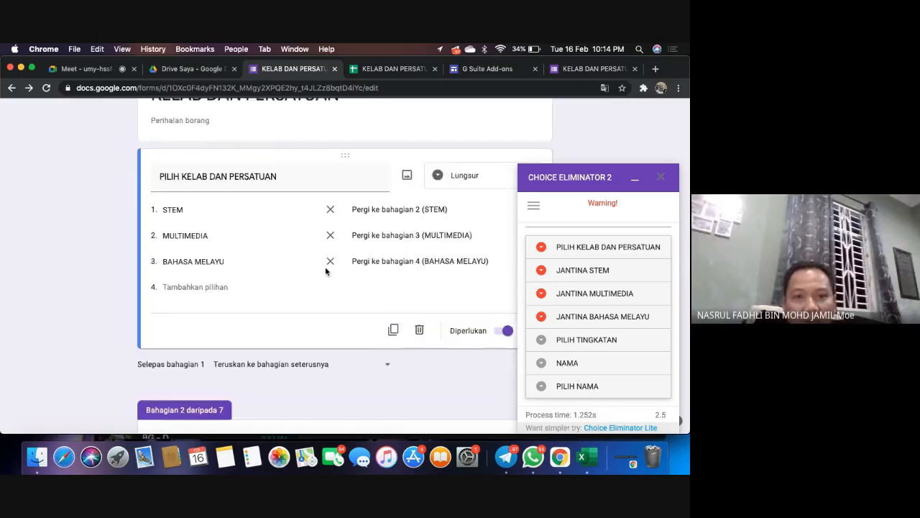
{"action": "scroll", "coordinate": [326, 268], "scroll_direction": "down", "scroll_amount": 3}
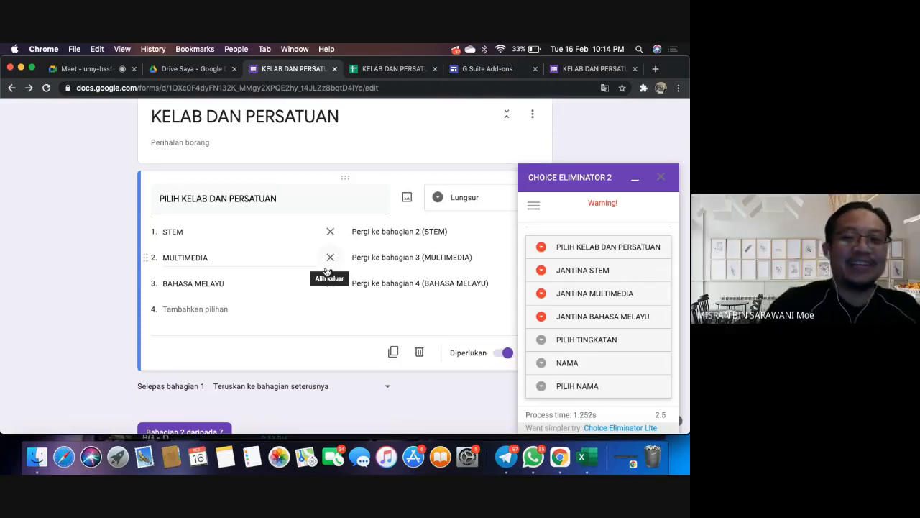
- Switch to the Google Meet call and stop the meeting recording
{"action": "left_click", "coordinate": [101, 72]}
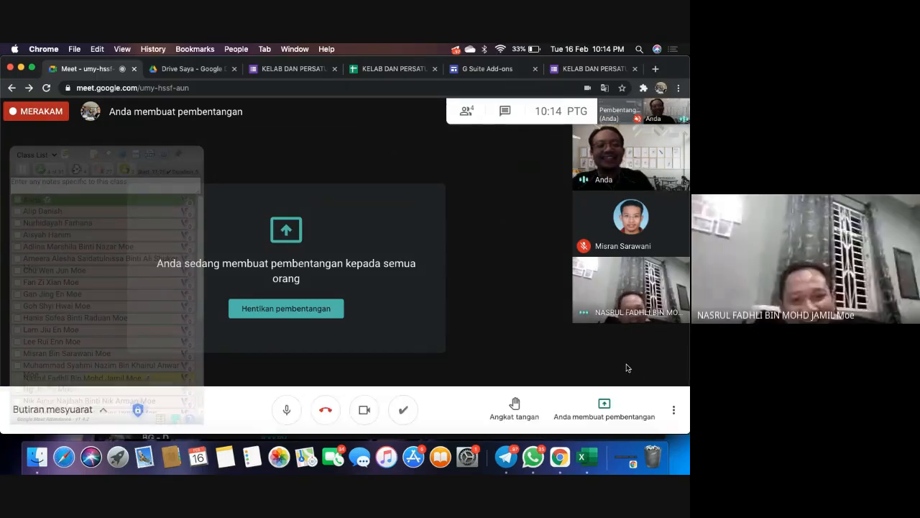
{"action": "left_click", "coordinate": [673, 409]}
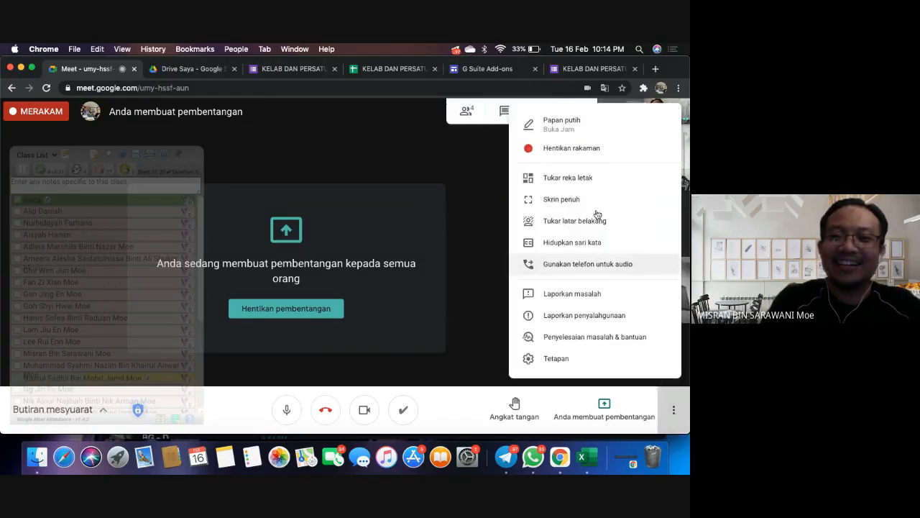
{"action": "left_click", "coordinate": [567, 149]}
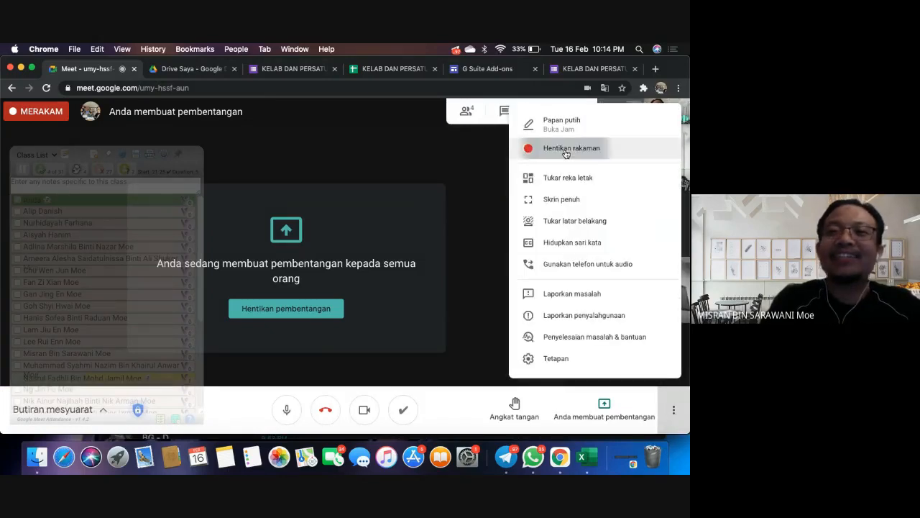